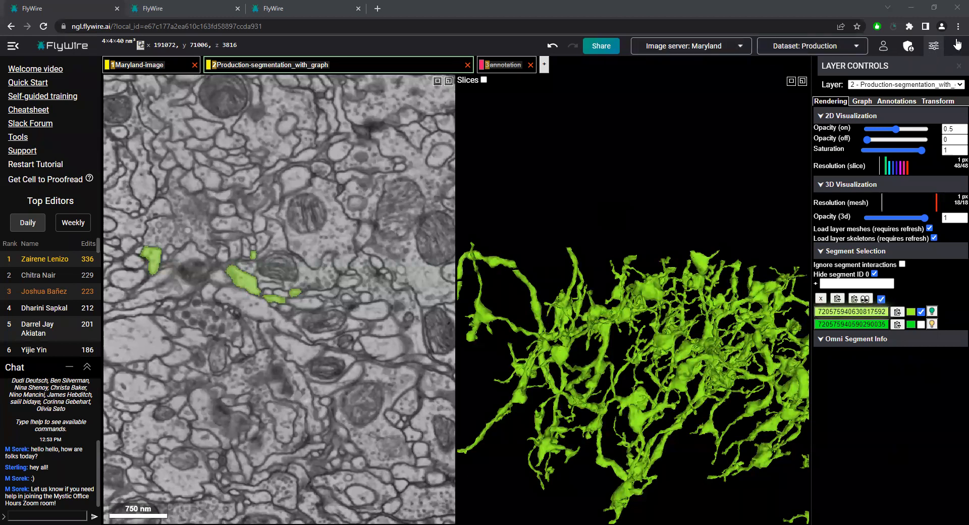
# Show the brain mesh and examine where the green neuron sits within the whole brain
pyautogui.click(959, 45)
pyautogui.click(922, 223)
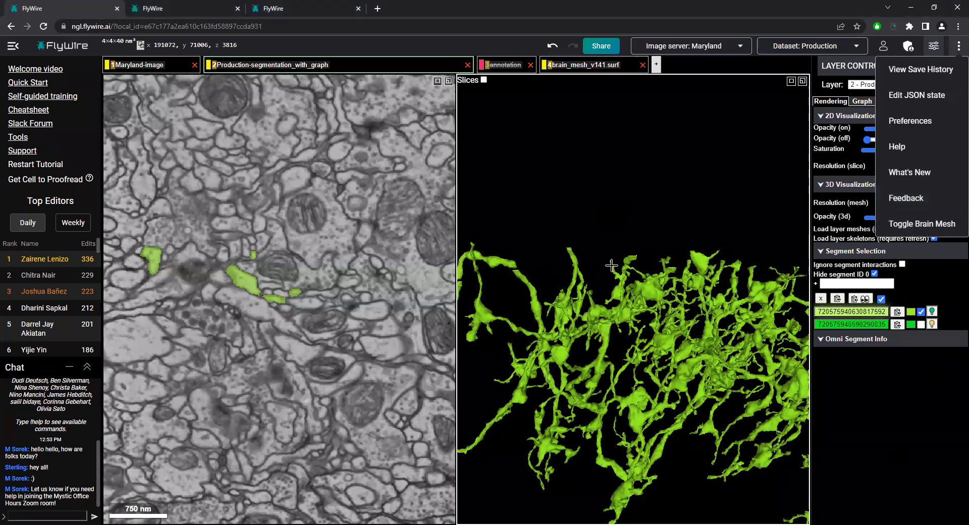
pyautogui.scroll(-10, 661, 302)
pyautogui.moveTo(620, 366); pyautogui.dragTo(736, 390)
pyautogui.scroll(-4, 632, 368)
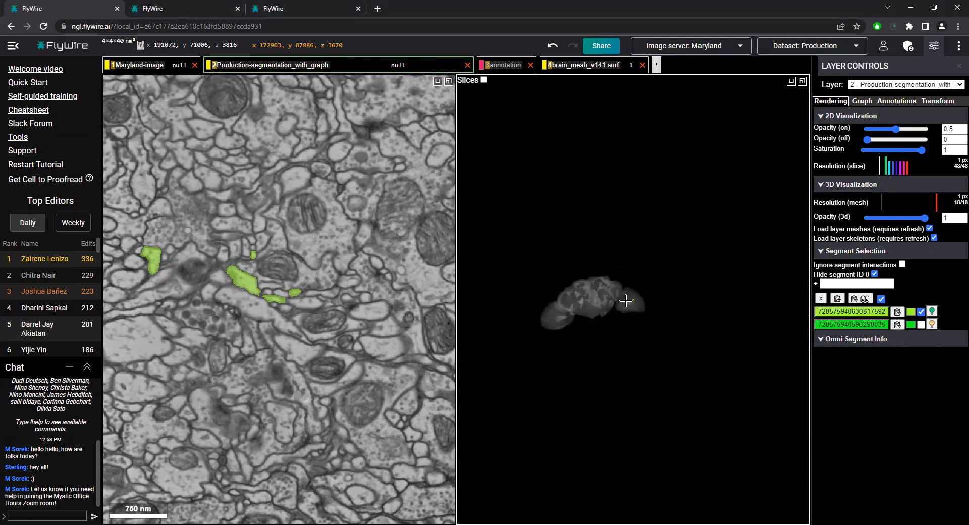
pyautogui.scroll(2, 629, 304)
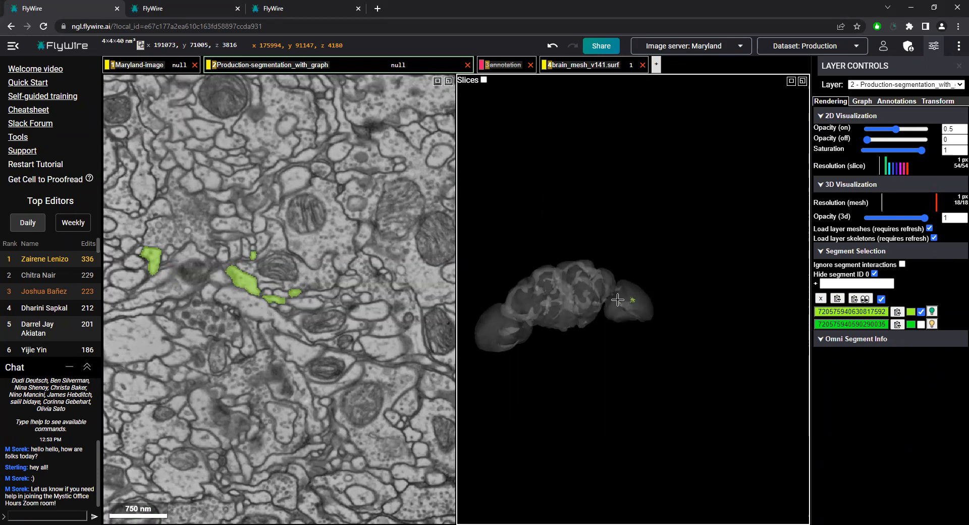
pyautogui.scroll(4, 645, 306)
pyautogui.moveTo(673, 337); pyautogui.dragTo(575, 524)
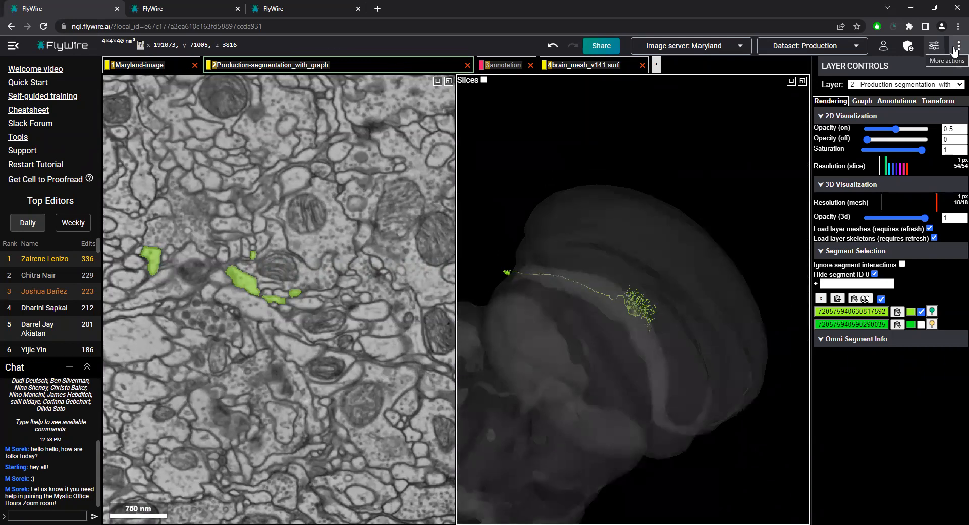
# Delete the brain_mesh_v141.surf layer and return to a close view of the neuron's arbor
pyautogui.click(954, 51)
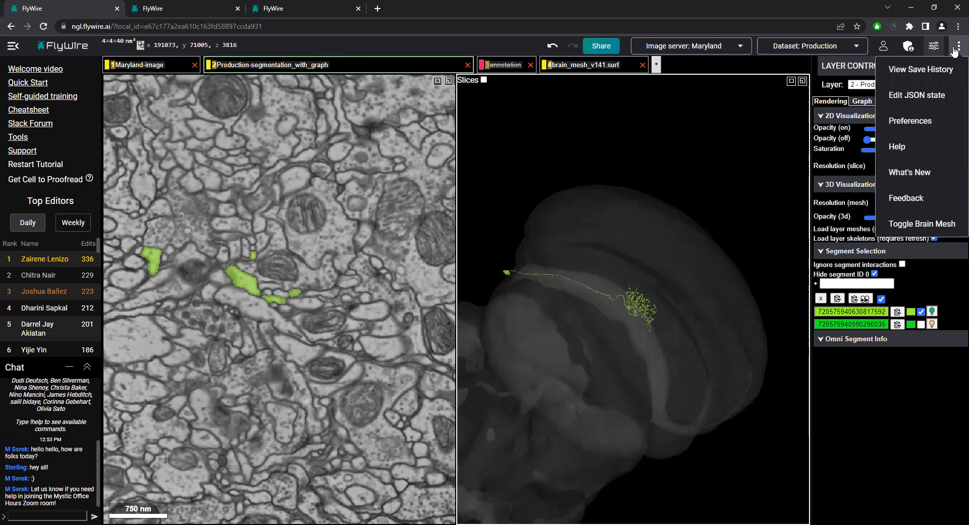
pyautogui.click(955, 50)
pyautogui.click(955, 50)
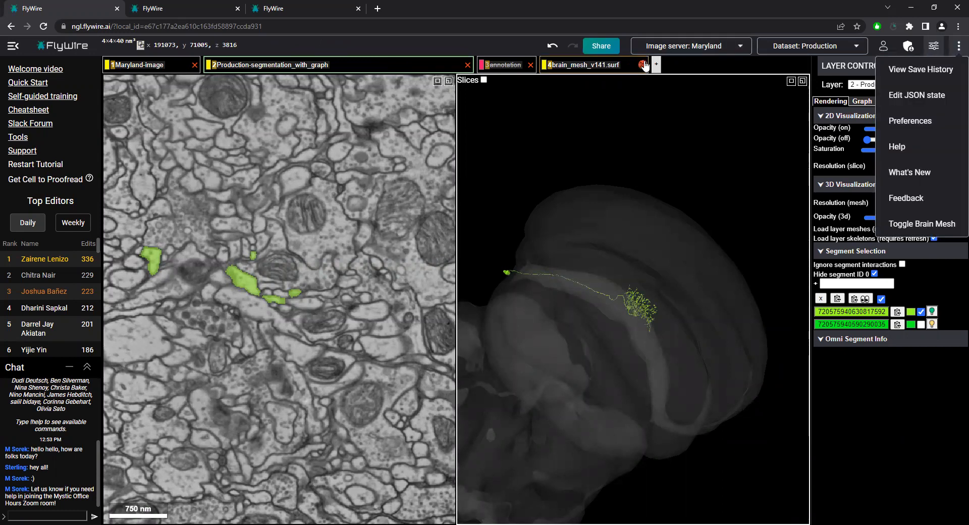
pyautogui.click(643, 65)
pyautogui.scroll(5, 656, 262)
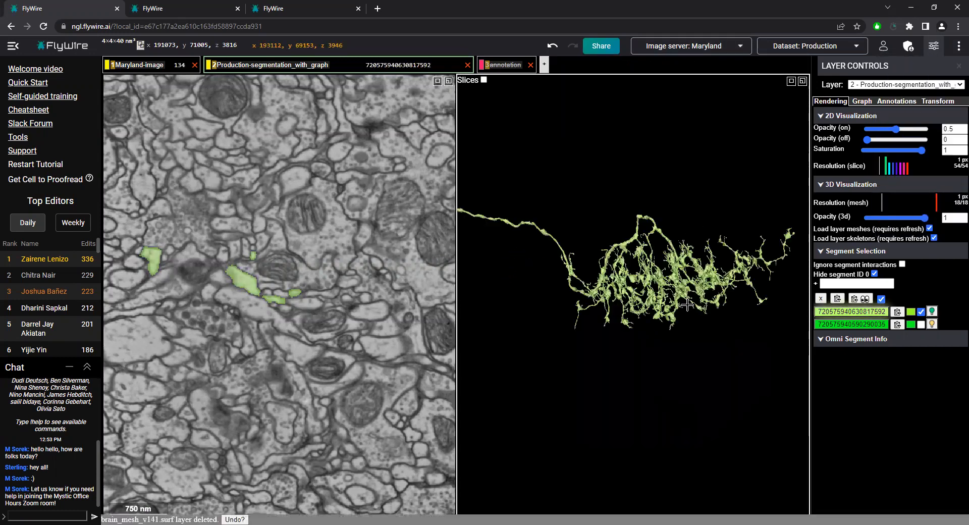
# Examine the green neuron's arbor edge-on, focusing on the branch ends along its flat upper side
pyautogui.moveTo(656, 262); pyautogui.dragTo(649, 343)
pyautogui.moveTo(655, 398); pyautogui.dragTo(551, 402)
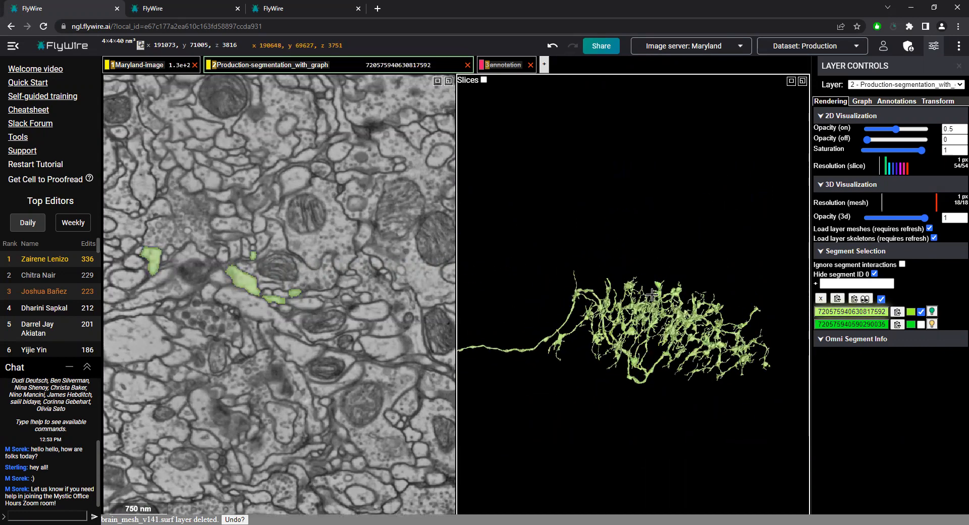
pyautogui.keyDown('ctrl'); pyautogui.scroll(3, 638, 302); pyautogui.keyUp('ctrl')
pyautogui.moveTo(638, 302); pyautogui.dragTo(576, 377)
pyautogui.scroll(2, 630, 313)
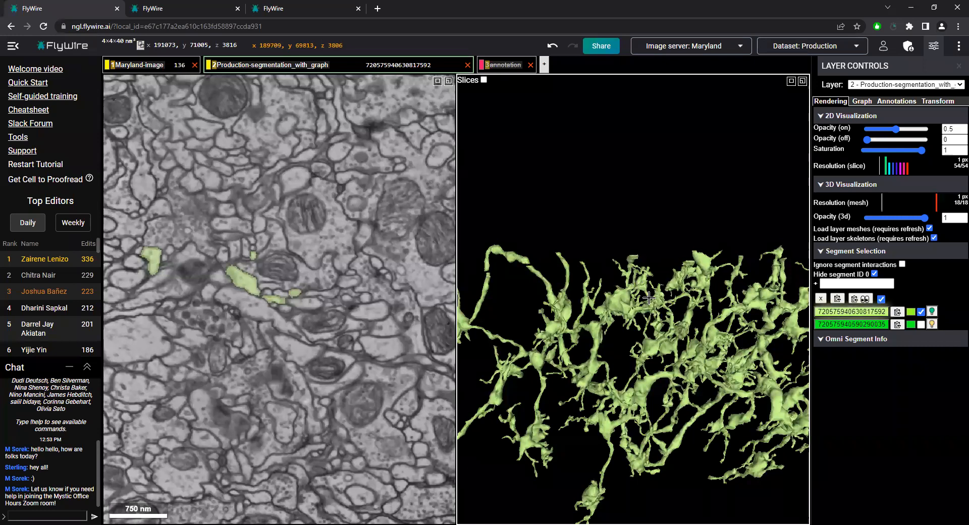
pyautogui.scroll(-2, 648, 298)
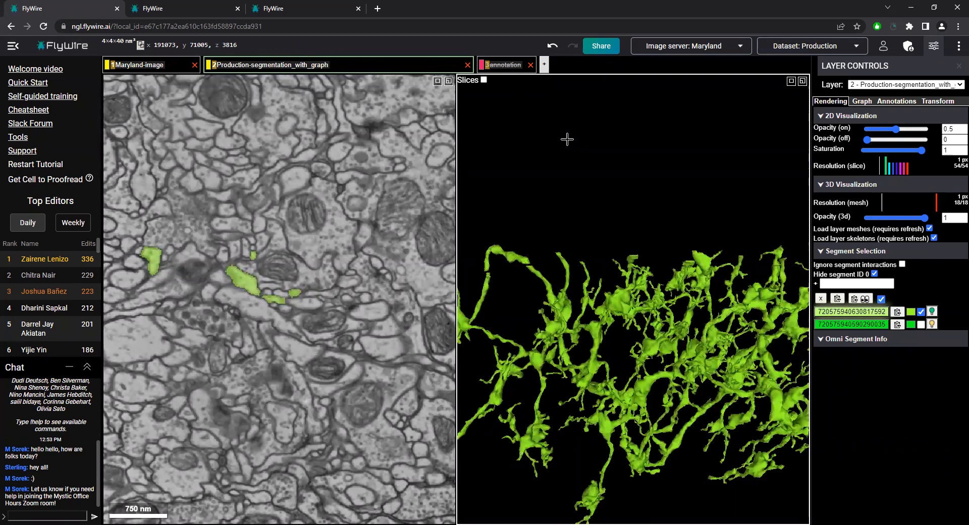
# Show the annotation layer's points over the enlarged 3D neuron, and restore the side-by-side 2D and 3D layout
pyautogui.press('space')
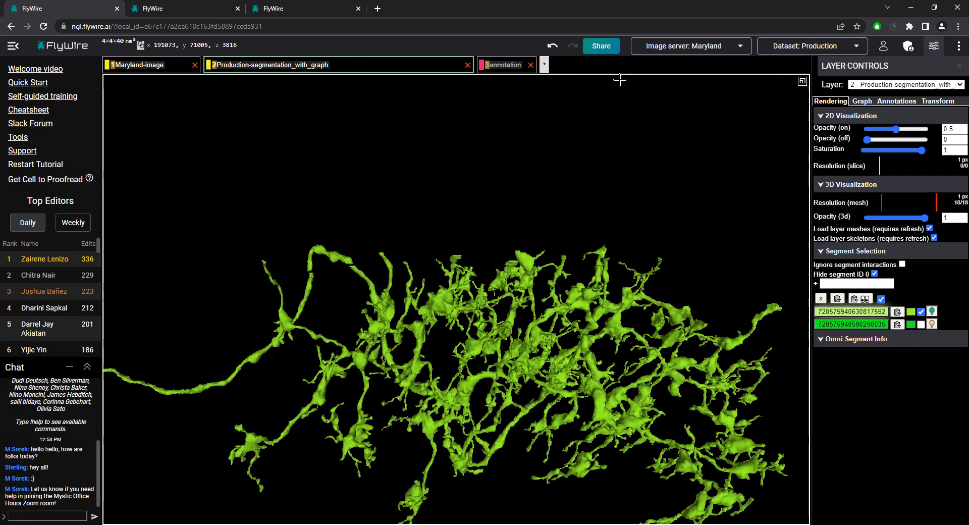
pyautogui.click(505, 66)
pyautogui.click(507, 66)
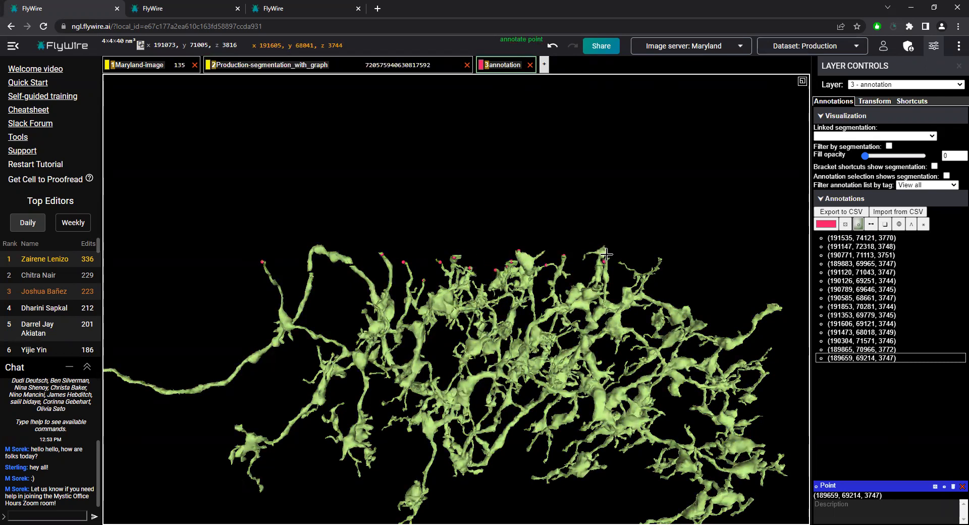
pyautogui.click(802, 81)
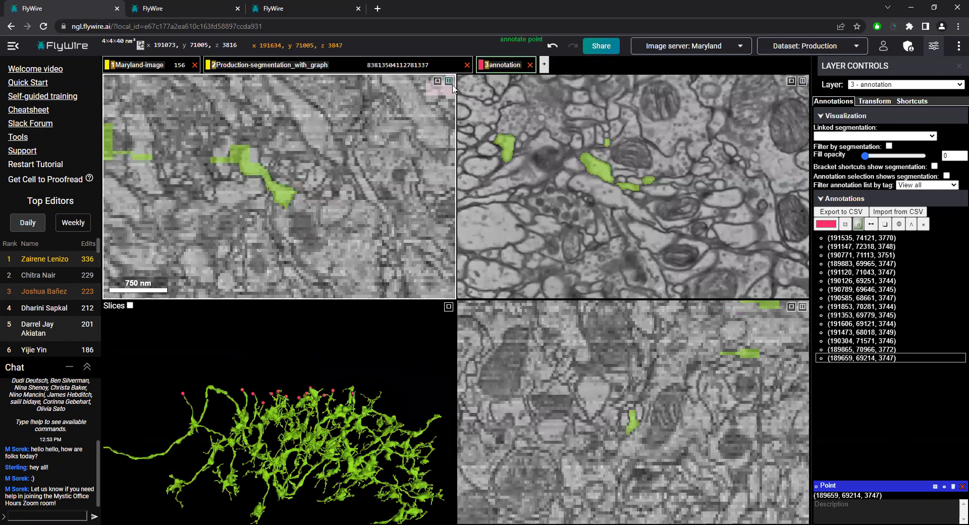
pyautogui.click(802, 81)
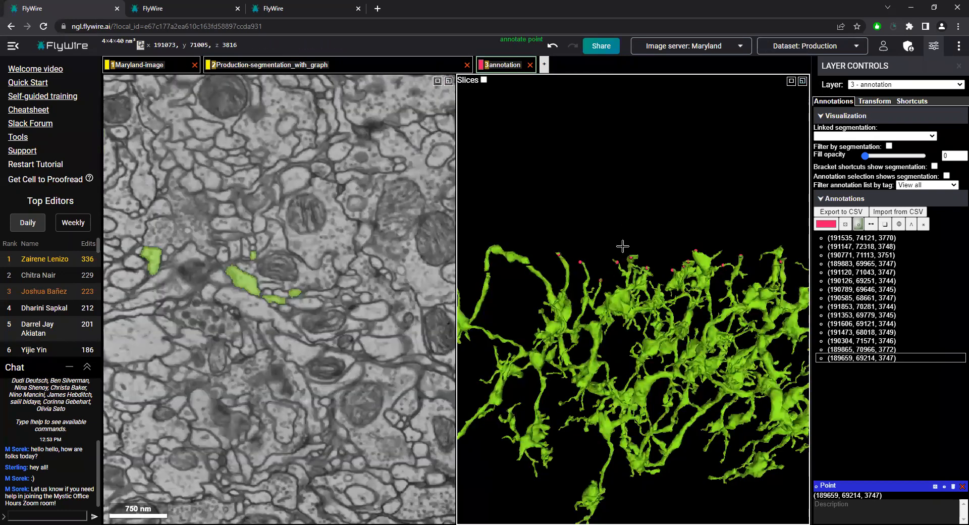
# Jump to the annotation point (189659, 69214, 3747) and centre the views on the marked branch tip
pyautogui.moveTo(690, 218)
pyautogui.mouseDown()
pyautogui.moveTo(729, 222)
pyautogui.moveTo(489, 269)
pyautogui.mouseUp()
pyautogui.middleClick(489, 268)
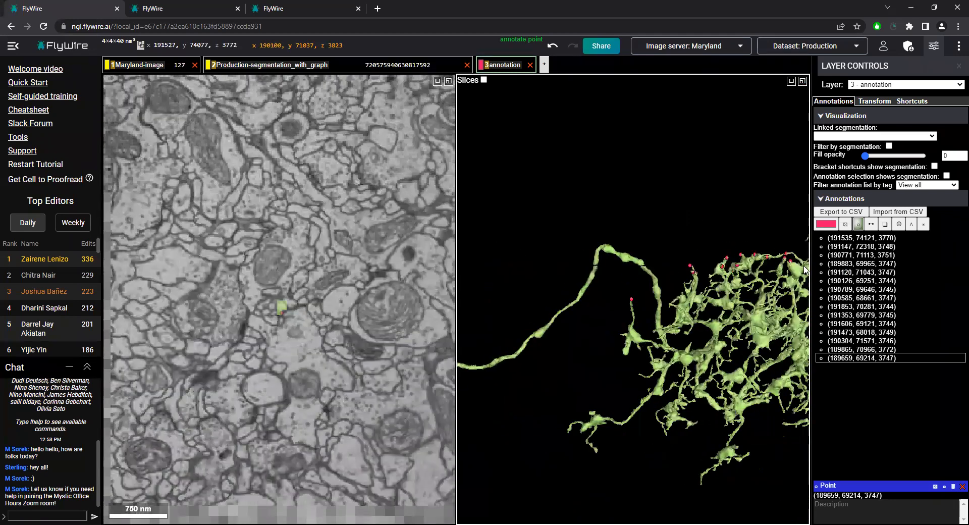
pyautogui.moveTo(681, 320); pyautogui.dragTo(750, 378)
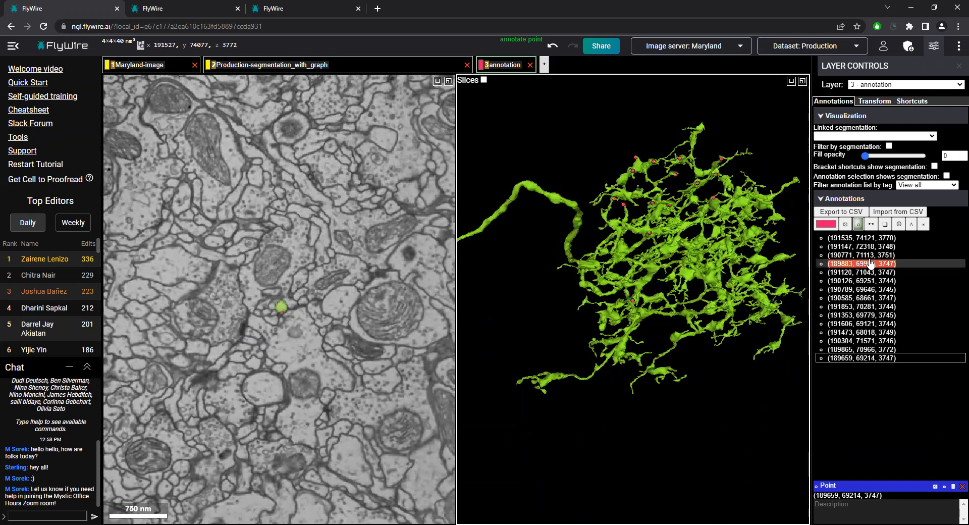
pyautogui.click(844, 358)
pyautogui.scroll(10, 634, 350)
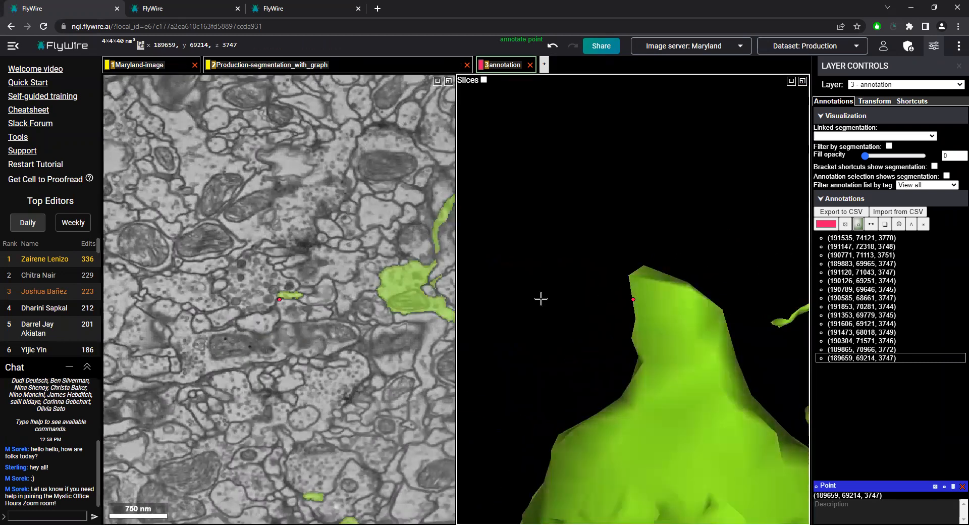
pyautogui.rightClick(646, 280)
pyautogui.moveTo(579, 352); pyautogui.dragTo(584, 368)
pyautogui.scroll(5, 328, 324)
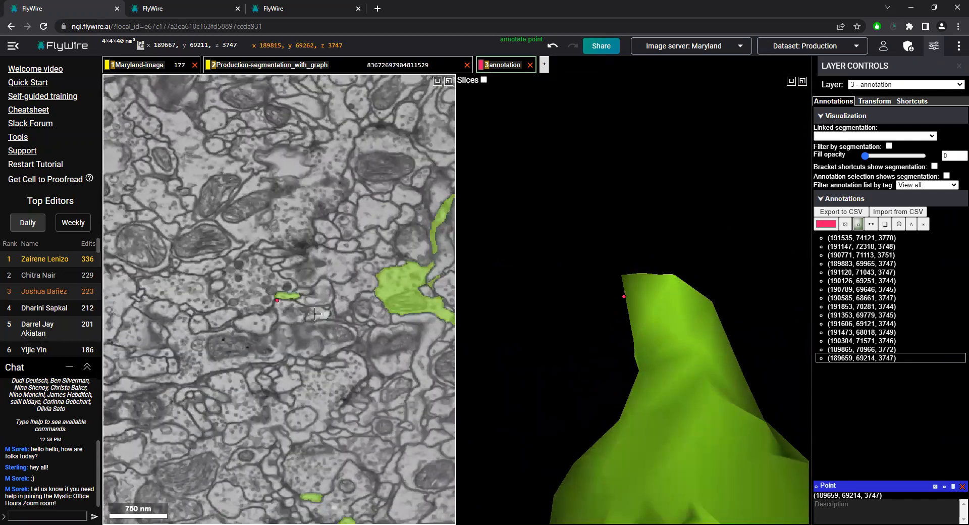
# Step through the 2D slices between z 3744 and 3747 to examine the branch around the blank slices
pyautogui.scroll(-5, 317, 324)
pyautogui.scroll(-3, 317, 324)
pyautogui.scroll(3, 317, 324)
pyautogui.scroll(2, 318, 324)
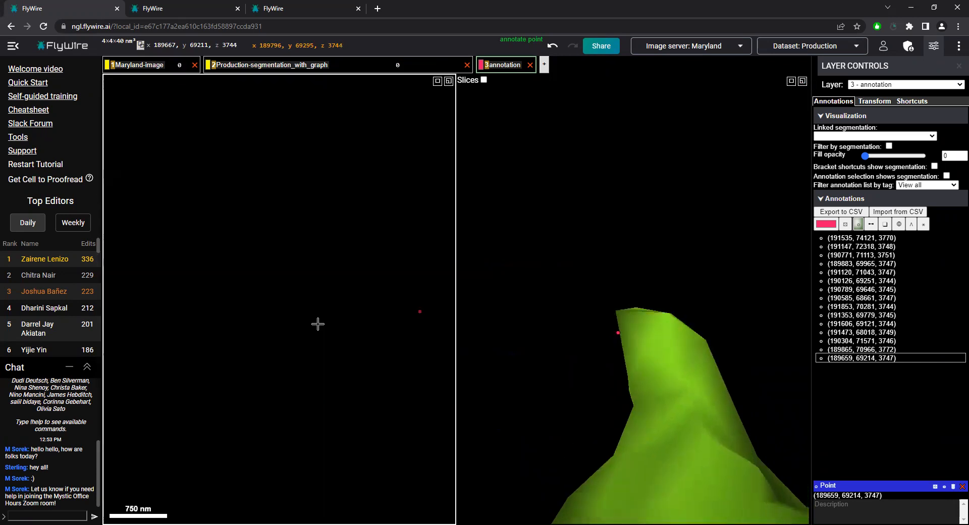
pyautogui.scroll(2, 317, 324)
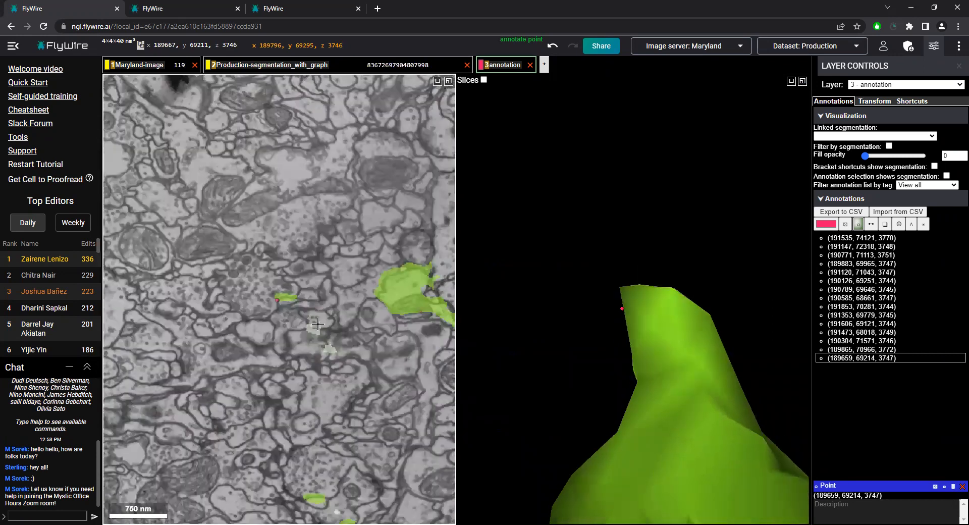
pyautogui.scroll(-4, 318, 324)
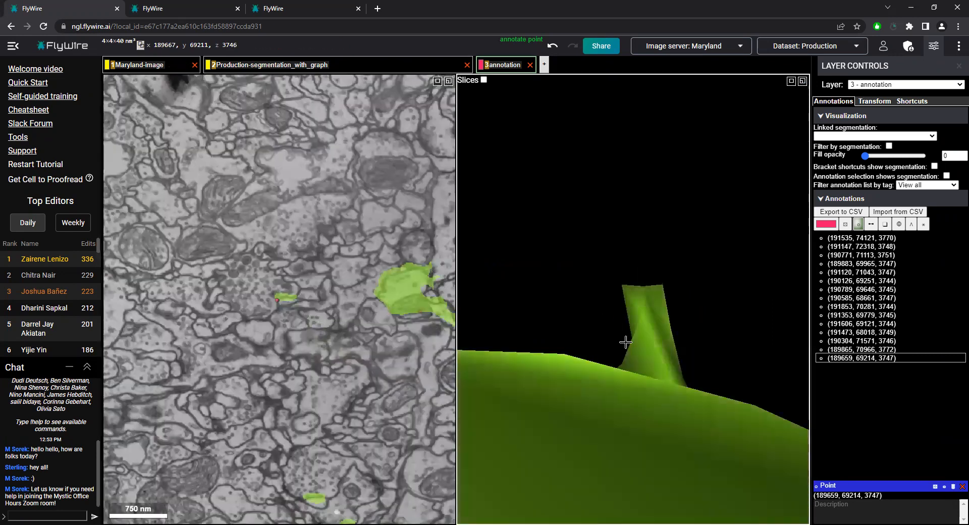
# Recentre on the flat branch tip and compare the surrounding cell outlines in slices z 3741 to 3747
pyautogui.rightClick(636, 285)
pyautogui.rightClick(638, 306)
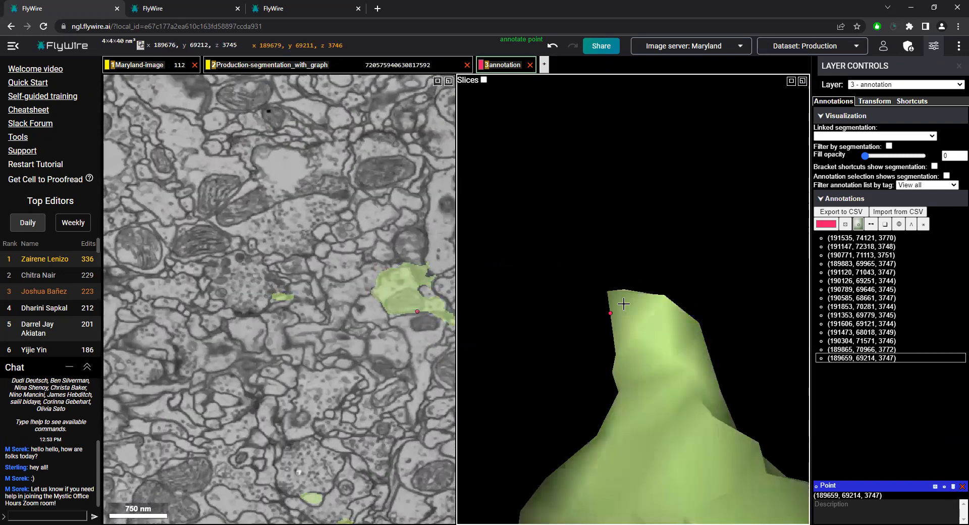
pyautogui.scroll(-2, 323, 310)
pyautogui.scroll(-2, 306, 317)
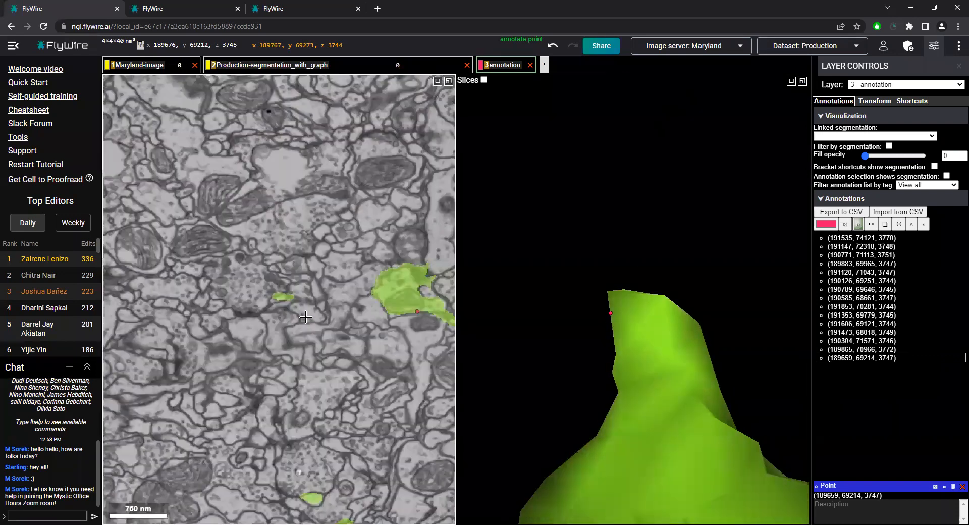
pyautogui.scroll(-4, 306, 317)
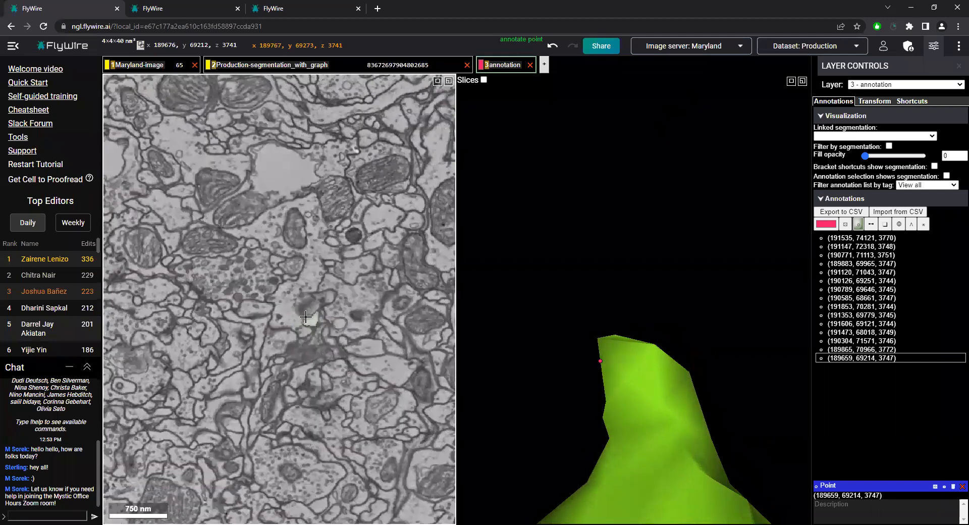
pyautogui.scroll(4, 306, 317)
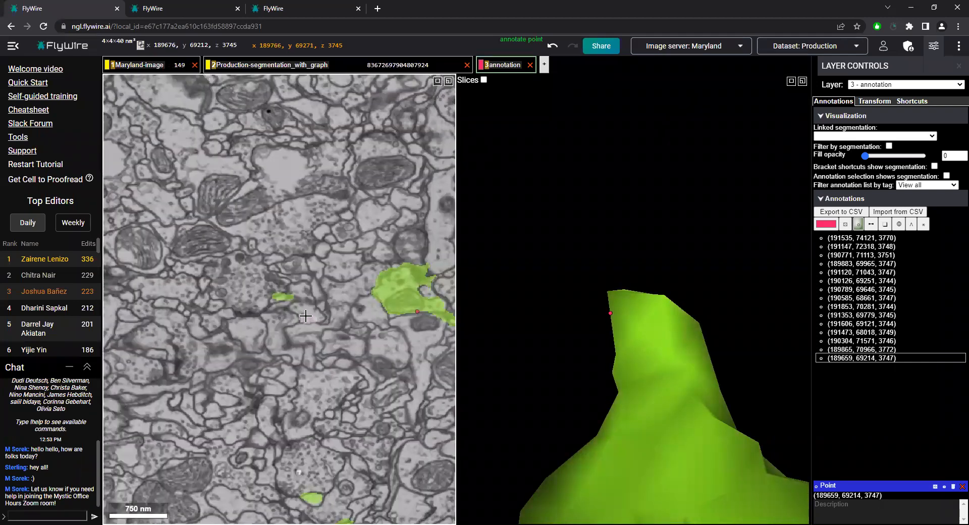
pyautogui.scroll(-1, 306, 317)
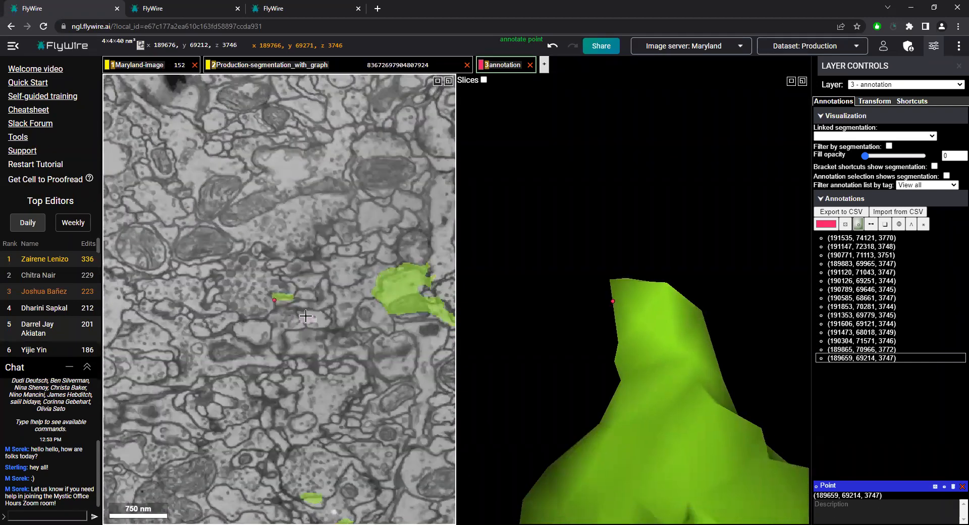
pyautogui.scroll(4, 306, 317)
pyautogui.scroll(-3, 306, 316)
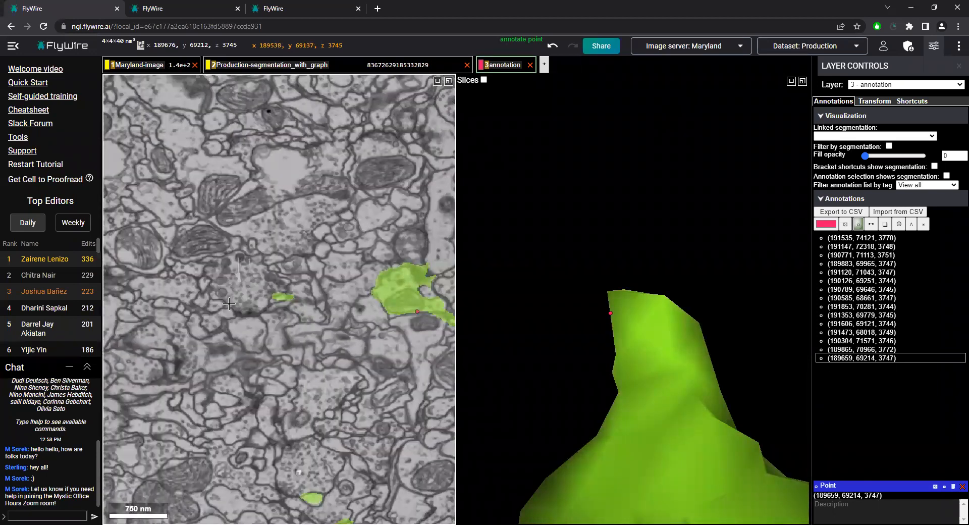
pyautogui.scroll(-1, 293, 302)
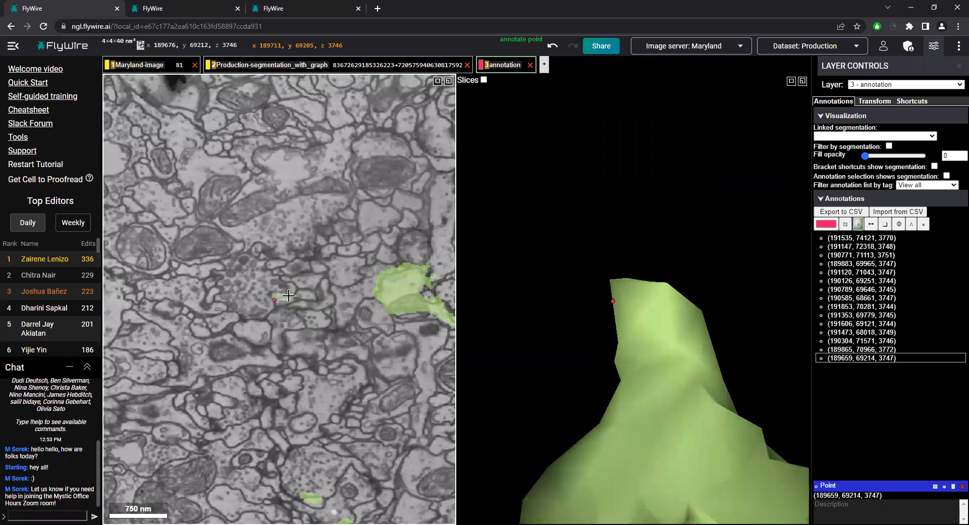
pyautogui.scroll(-1, 301, 311)
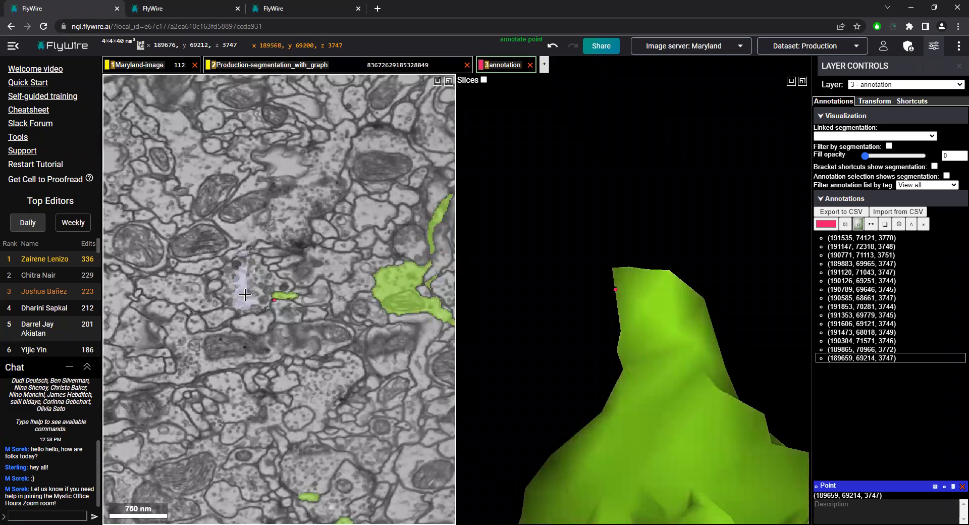
# Trace the branch across the blank slices and add the candidate continuation segment in slice z 3742 to the 3D view
pyautogui.scroll(3, 247, 294)
pyautogui.scroll(2, 247, 295)
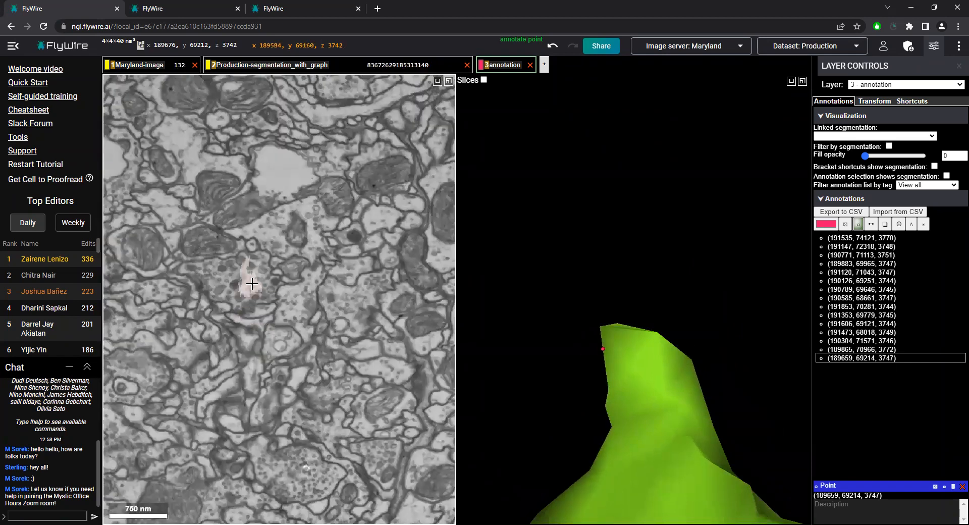
pyautogui.scroll(-3, 261, 289)
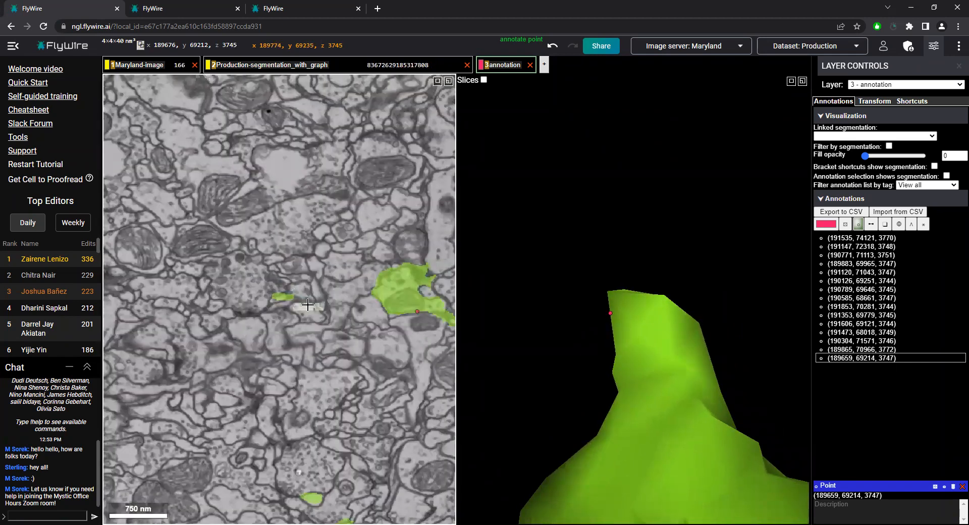
pyautogui.scroll(-1, 307, 304)
pyautogui.scroll(1, 288, 307)
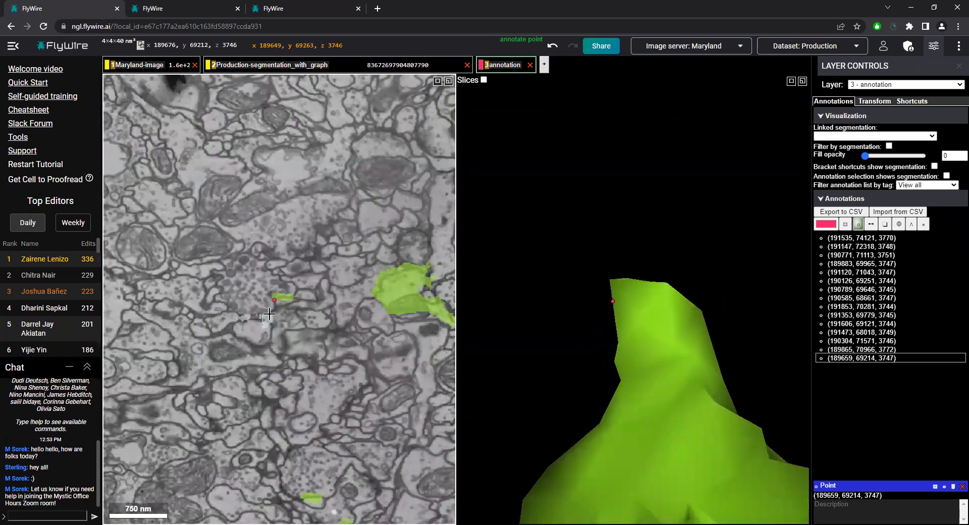
pyautogui.scroll(1, 280, 325)
pyautogui.scroll(1, 281, 325)
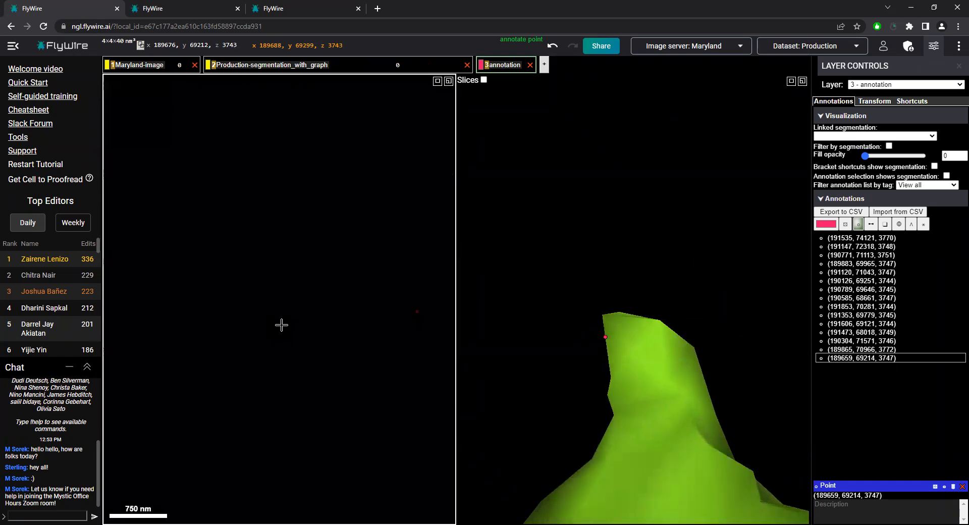
pyautogui.scroll(1, 281, 325)
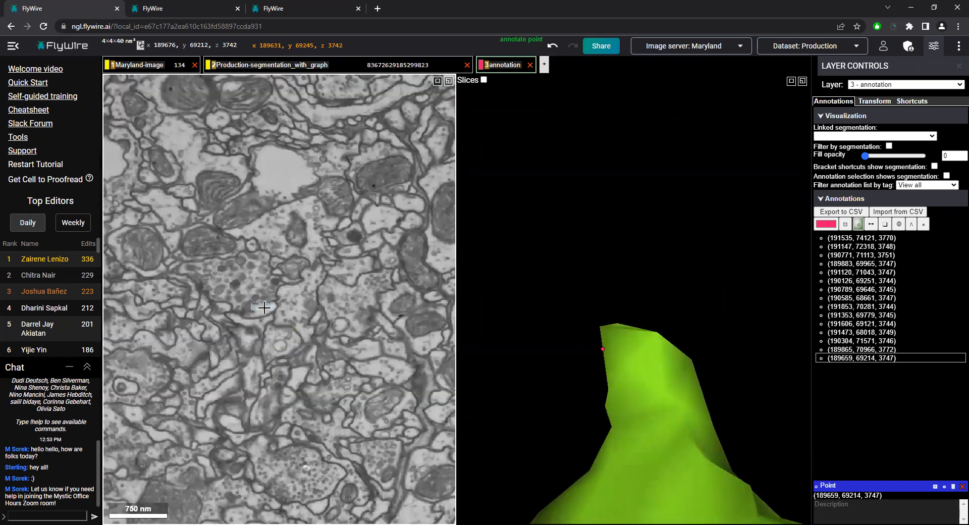
pyautogui.doubleClick(264, 307)
pyautogui.scroll(-10, 653, 283)
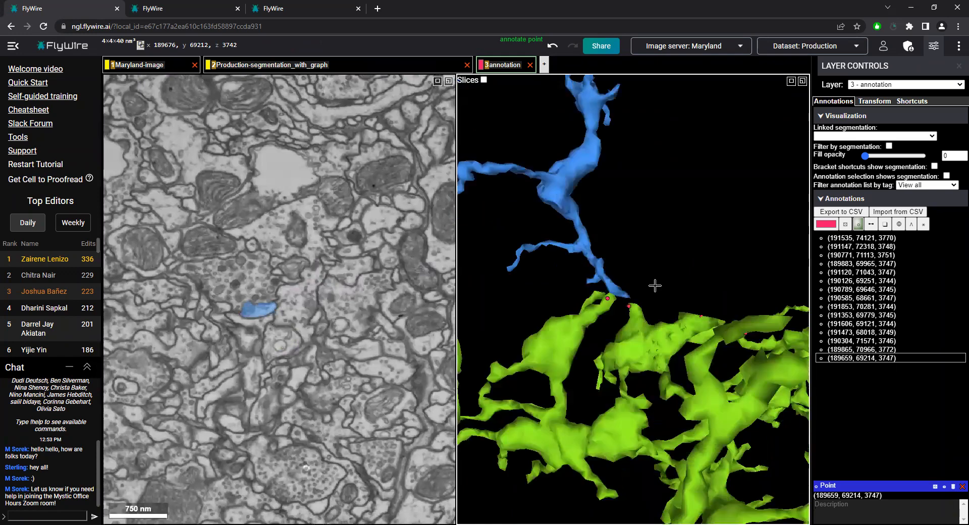
# Examine the gap between the blue segment and the green branch tip in 3D and centre the views on it
pyautogui.moveTo(501, 338); pyautogui.dragTo(498, 369)
pyautogui.scroll(3, 611, 278)
pyautogui.scroll(2, 611, 277)
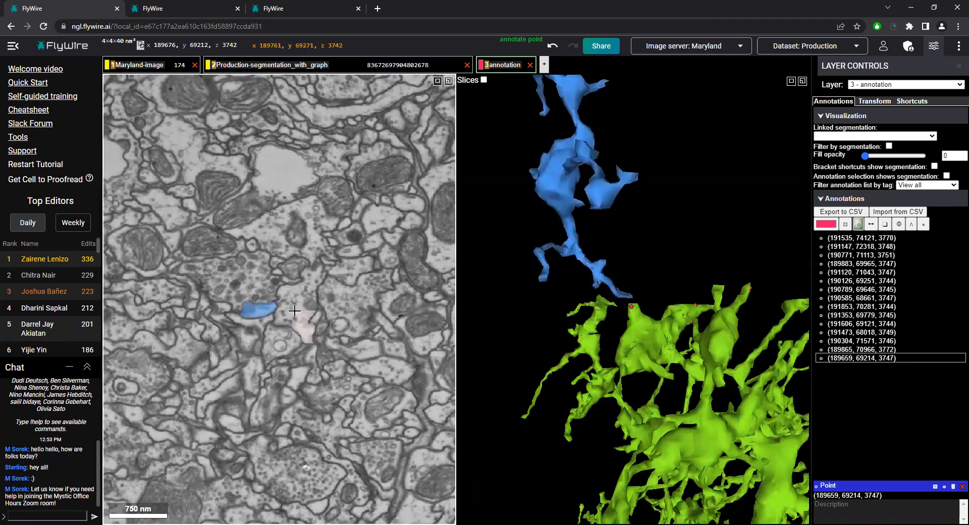
pyautogui.moveTo(628, 309); pyautogui.dragTo(549, 329)
pyautogui.scroll(4, 708, 281)
pyautogui.rightClick(653, 285)
pyautogui.moveTo(652, 285); pyautogui.dragTo(598, 352)
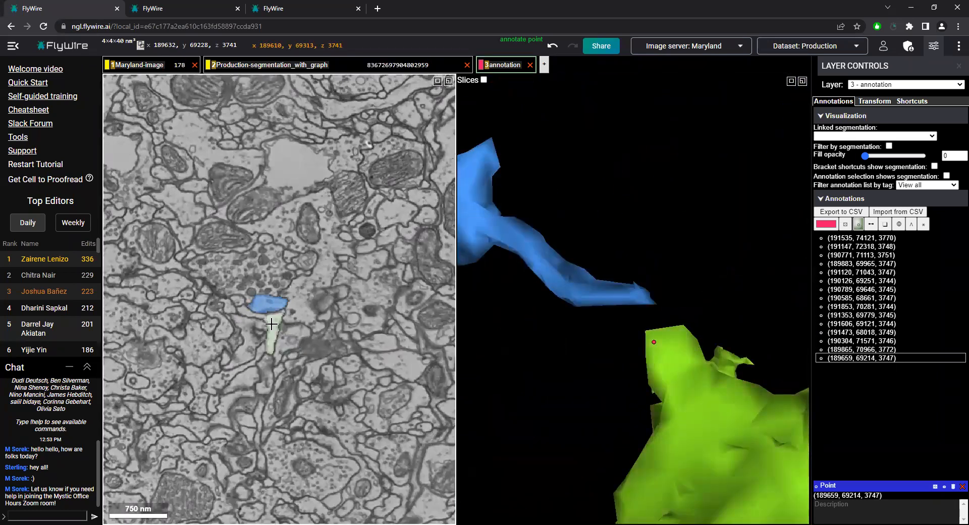
# Compare the blue and green outlines across the missing data in slices z 3741 to 3747
pyautogui.scroll(-5, 272, 324)
pyautogui.scroll(-1, 322, 307)
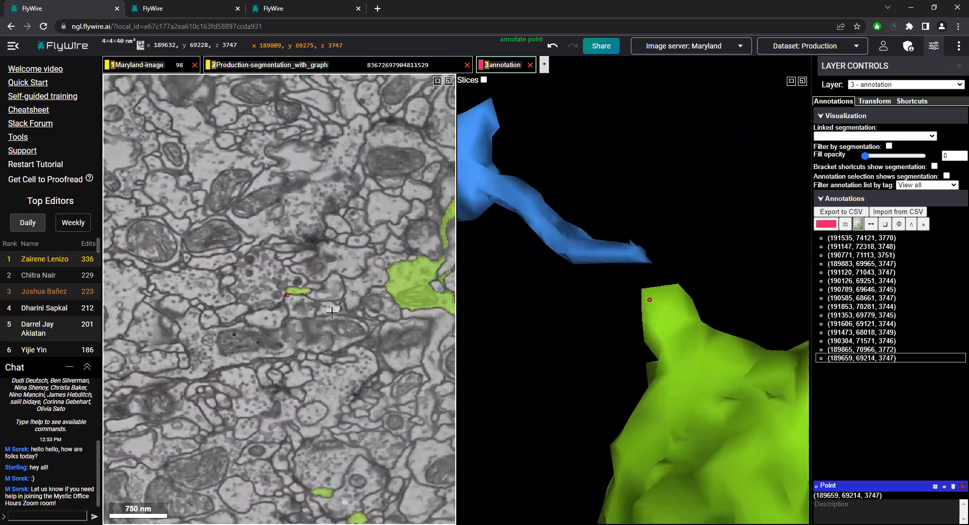
pyautogui.scroll(1, 336, 309)
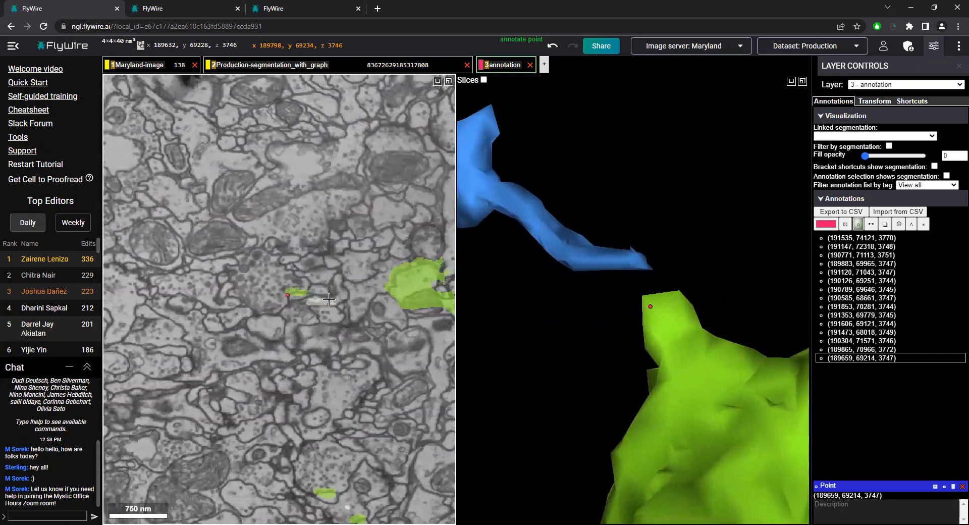
pyautogui.scroll(-1, 338, 293)
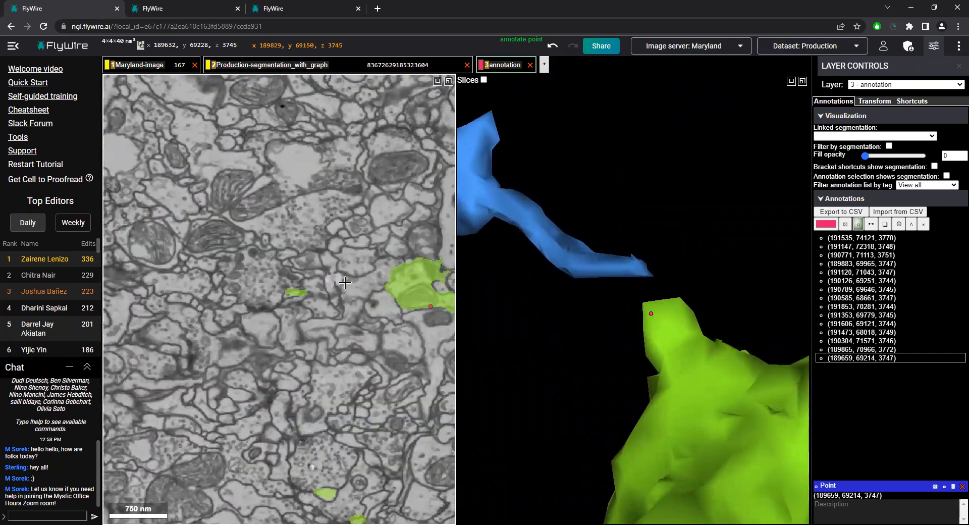
pyautogui.scroll(1, 334, 287)
pyautogui.scroll(1, 315, 307)
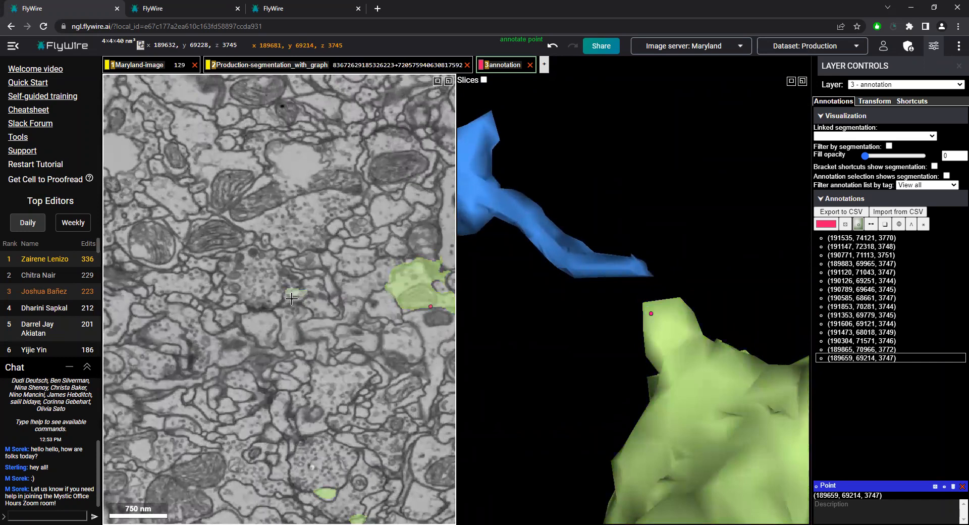
# Hide the segmentation layer to compare the raw images in slices z 3745 and 3746, and show it again
pyautogui.press('2')
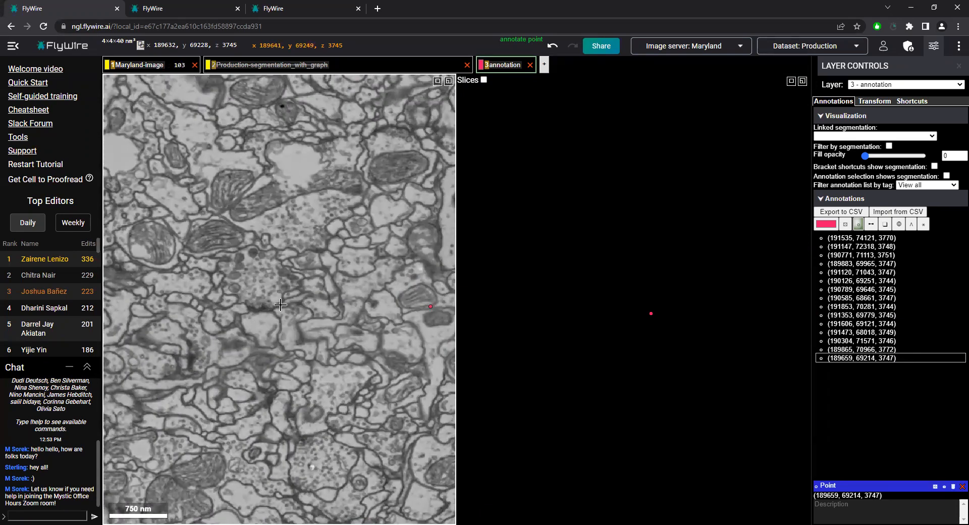
pyautogui.scroll(-1, 316, 310)
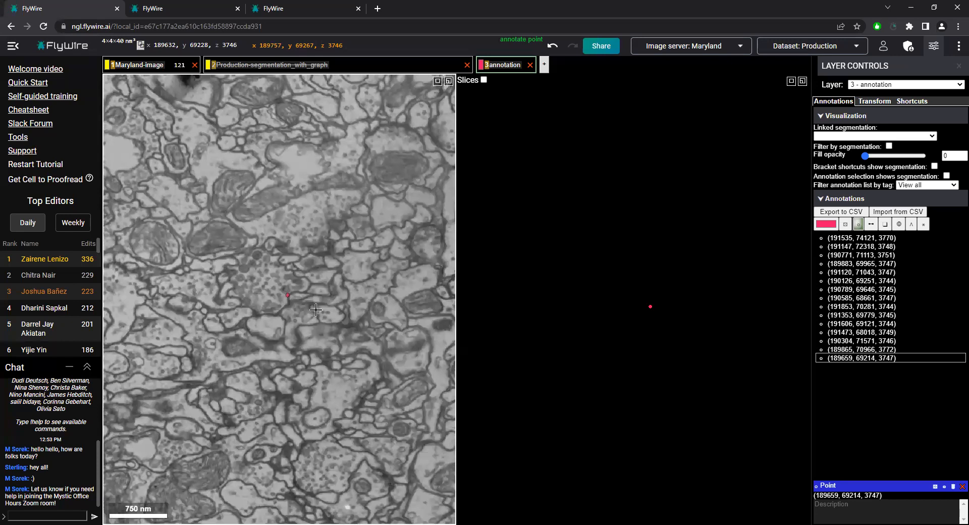
pyautogui.press('1')
pyautogui.press('1')
pyautogui.press('2')
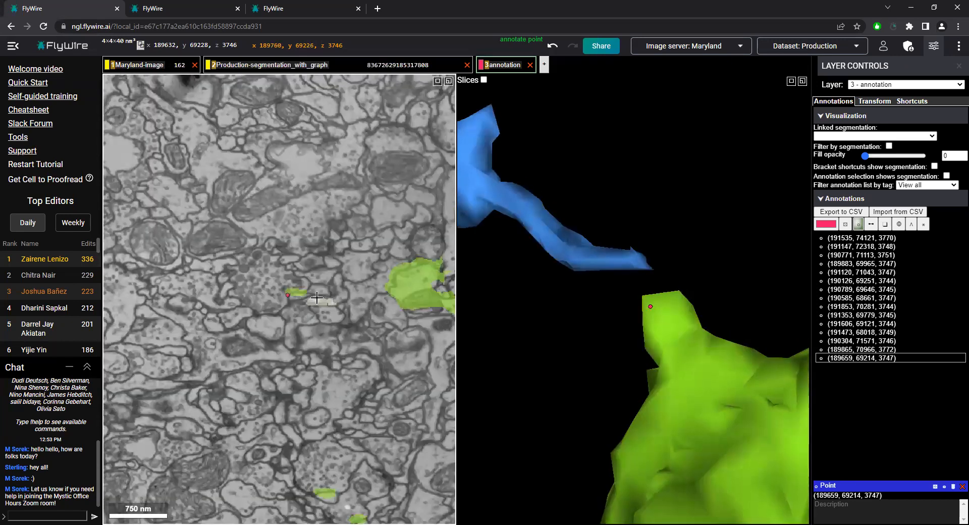
# Add the segments adjacent to the branch in slice z 3746 and to the blue segment in slice z 3742 to the 3D view
pyautogui.doubleClick(321, 298)
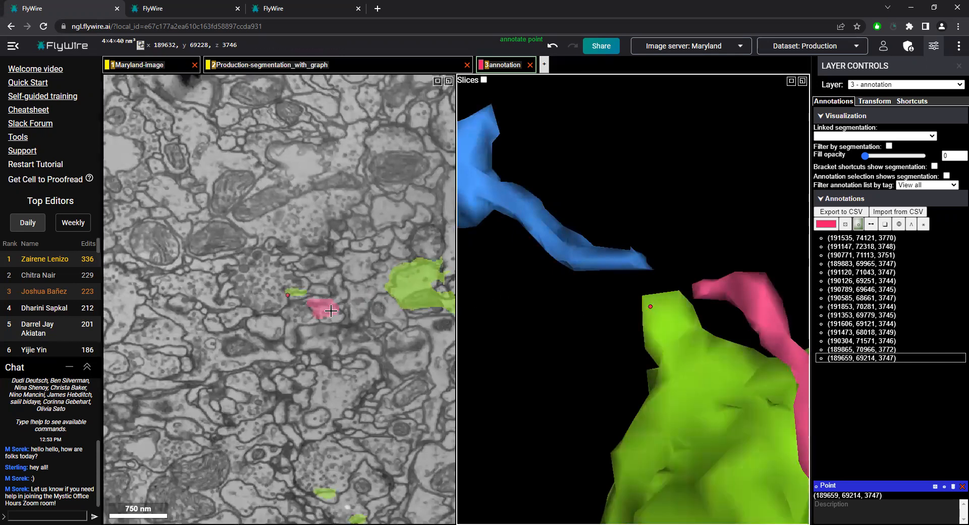
pyautogui.scroll(1, 325, 316)
pyautogui.scroll(3, 323, 315)
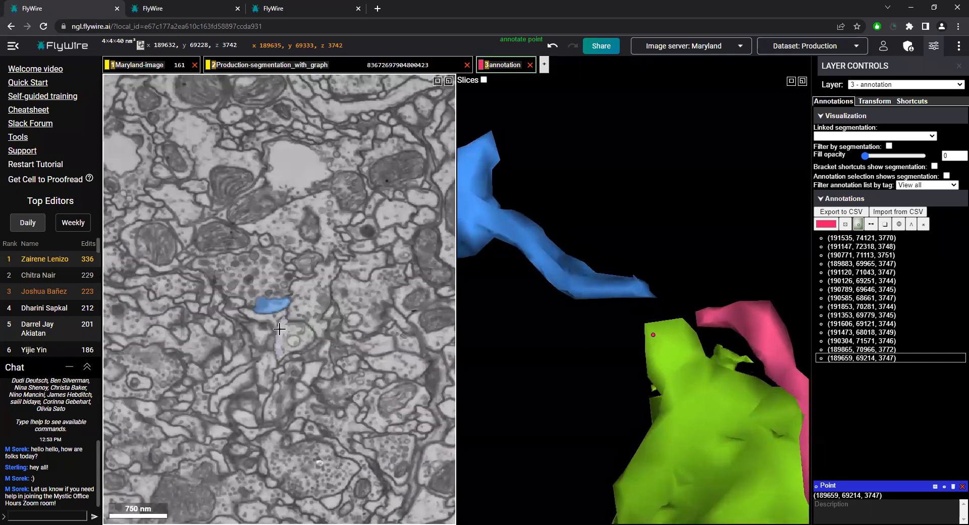
pyautogui.doubleClick(268, 318)
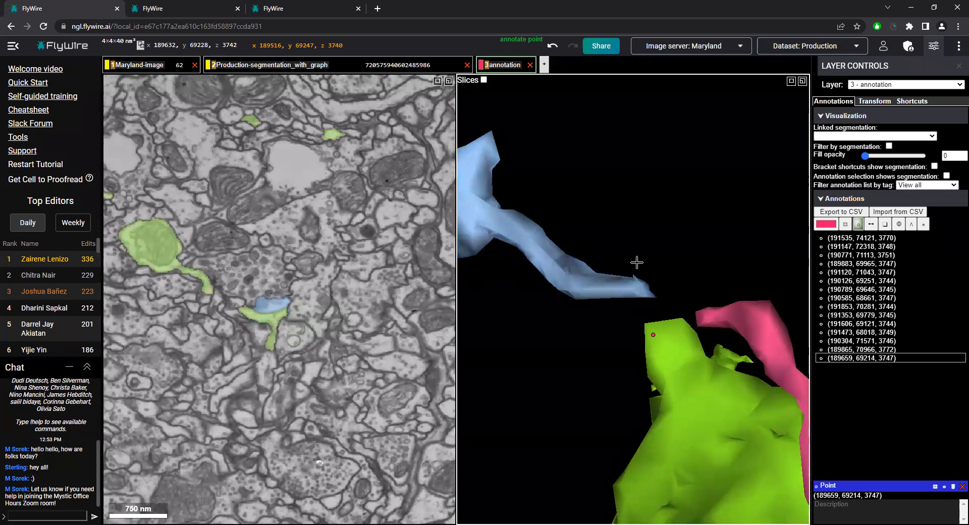
# Compare the two added neighbouring segments with the blue and green branches in 3D and remove both
pyautogui.moveTo(690, 293); pyautogui.dragTo(651, 307)
pyautogui.scroll(-5, 641, 308)
pyautogui.scroll(5, 656, 317)
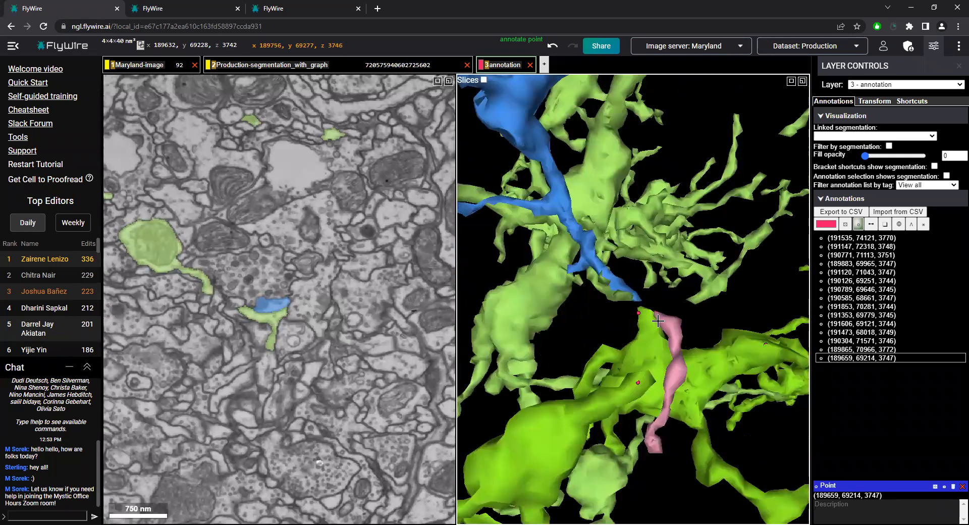
pyautogui.doubleClick(691, 349)
pyautogui.doubleClick(600, 292)
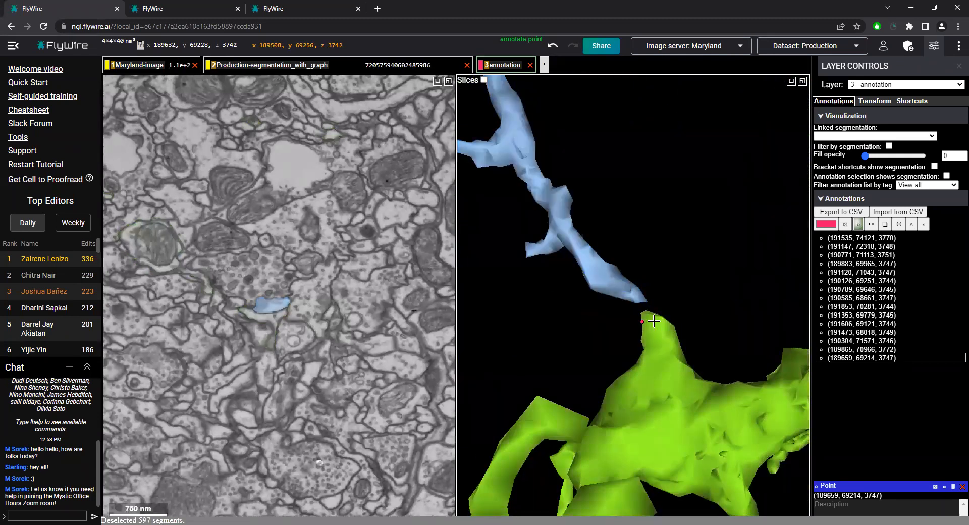
# Recentre on the green branch tip and examine how the blue segment fits the whole neuron from several angles
pyautogui.rightClick(647, 320)
pyautogui.moveTo(616, 302); pyautogui.dragTo(608, 319)
pyautogui.scroll(-7, 608, 319)
pyautogui.moveTo(648, 289)
pyautogui.mouseDown()
pyautogui.moveTo(595, 262)
pyautogui.moveTo(564, 304)
pyautogui.moveTo(498, 316)
pyautogui.mouseUp()
pyautogui.moveTo(753, 317)
pyautogui.mouseDown()
pyautogui.moveTo(574, 337)
pyautogui.moveTo(551, 331)
pyautogui.mouseUp()
pyautogui.scroll(-7, 635, 316)
pyautogui.moveTo(635, 316); pyautogui.dragTo(574, 322)
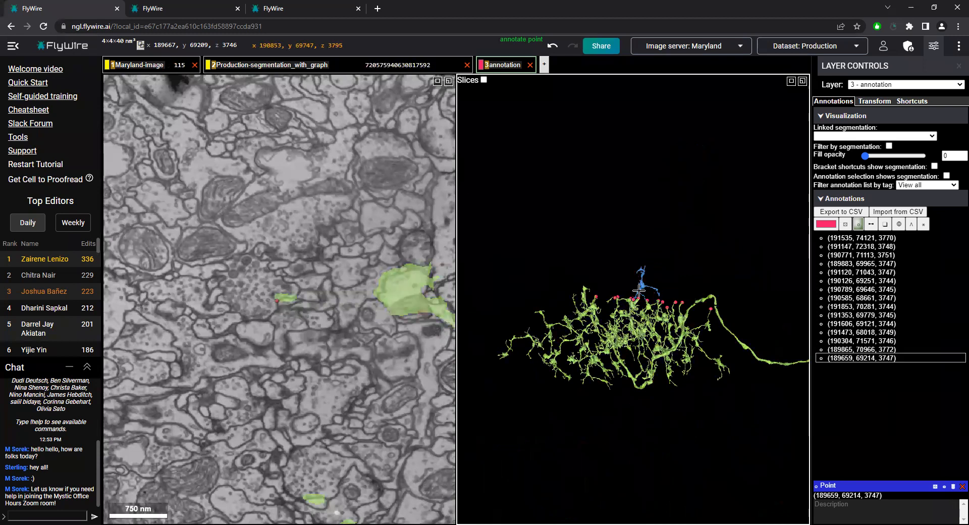
# Jump to the marked tip beside the blue segment and delete its annotation point (189659, 69214, 3747)
pyautogui.keyDown('ctrl'); pyautogui.scroll(6, 619, 305); pyautogui.keyUp('ctrl')
pyautogui.moveTo(680, 298)
pyautogui.mouseDown()
pyautogui.moveTo(711, 262)
pyautogui.moveTo(629, 304)
pyautogui.mouseUp()
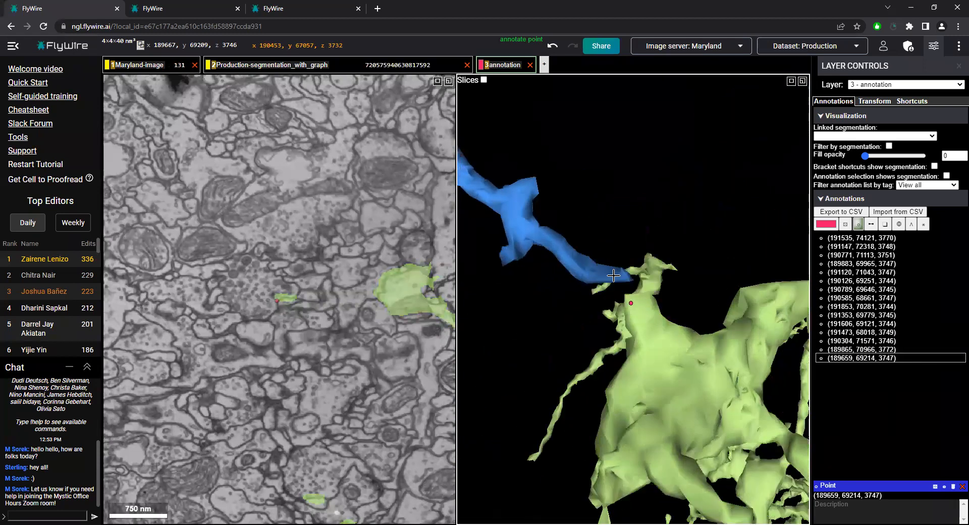
pyautogui.rightClick(631, 303)
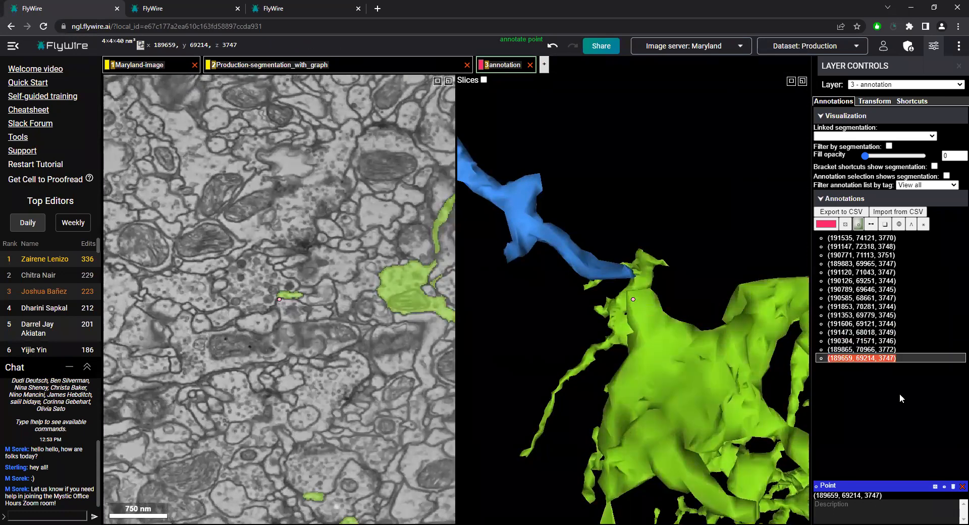
pyautogui.click(953, 486)
# Centre on the break in the neuron's thick trunk and examine its alignment across the flat plane in 3D
pyautogui.scroll(-10, 680, 393)
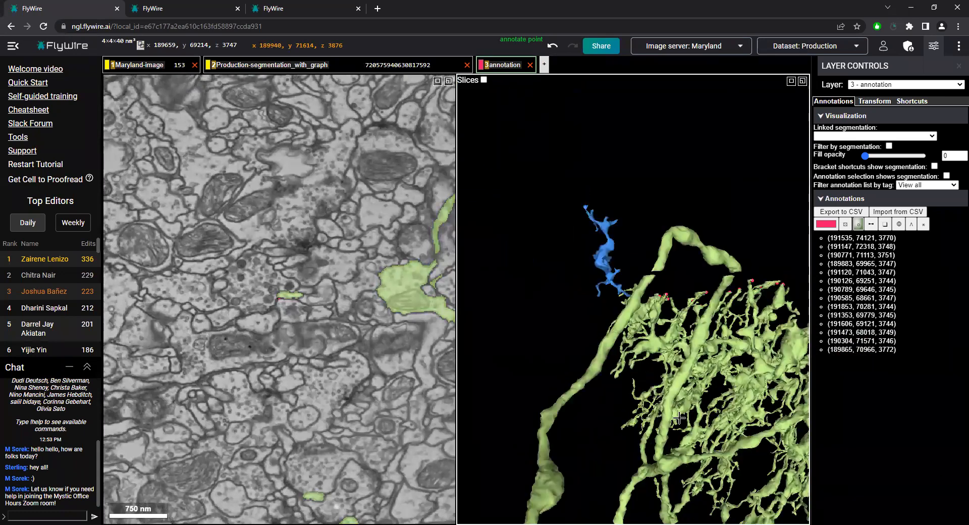
pyautogui.moveTo(721, 347); pyautogui.dragTo(809, 324)
pyautogui.scroll(-10, 632, 353)
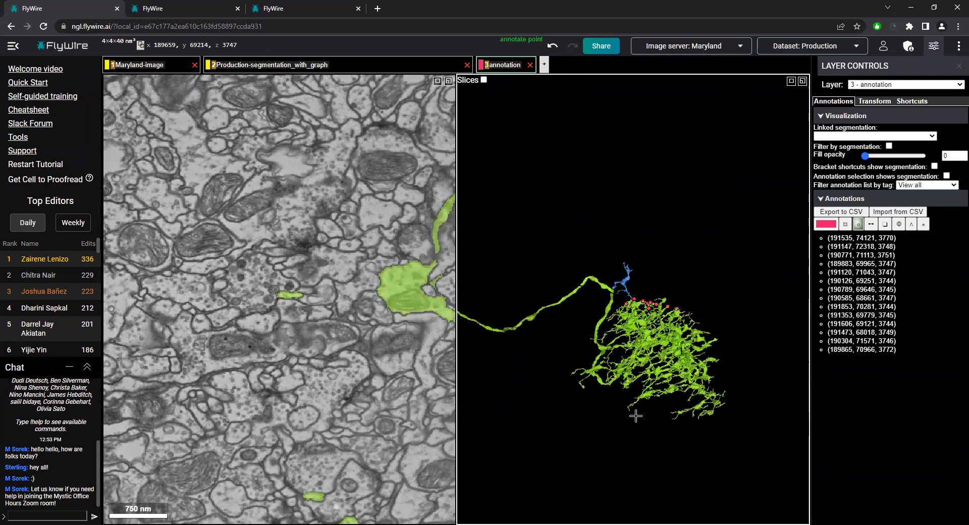
pyautogui.scroll(5, 641, 350)
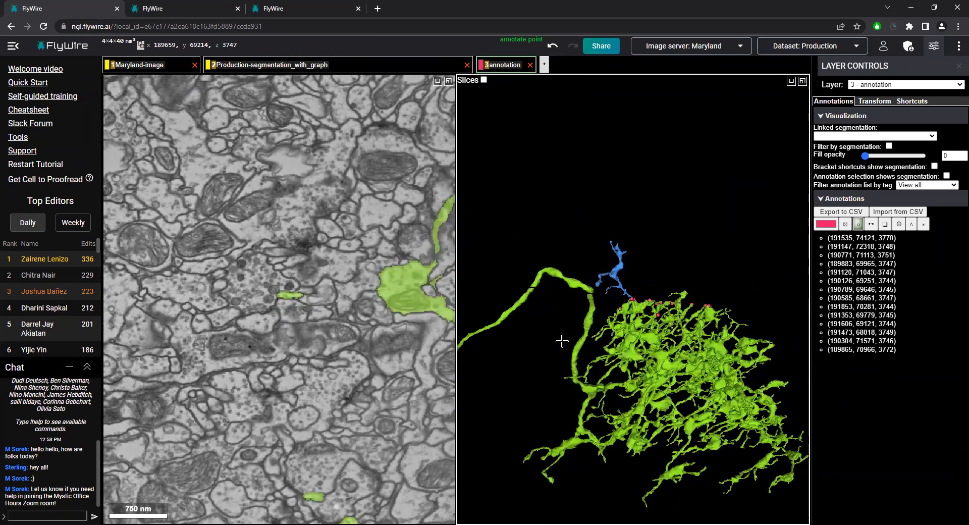
pyautogui.scroll(5, 596, 370)
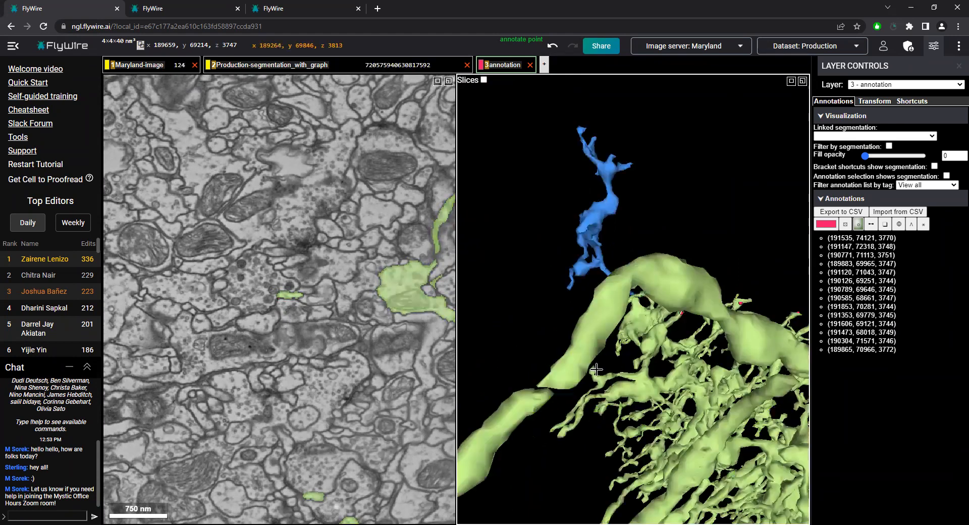
pyautogui.rightClick(546, 388)
pyautogui.scroll(5, 664, 305)
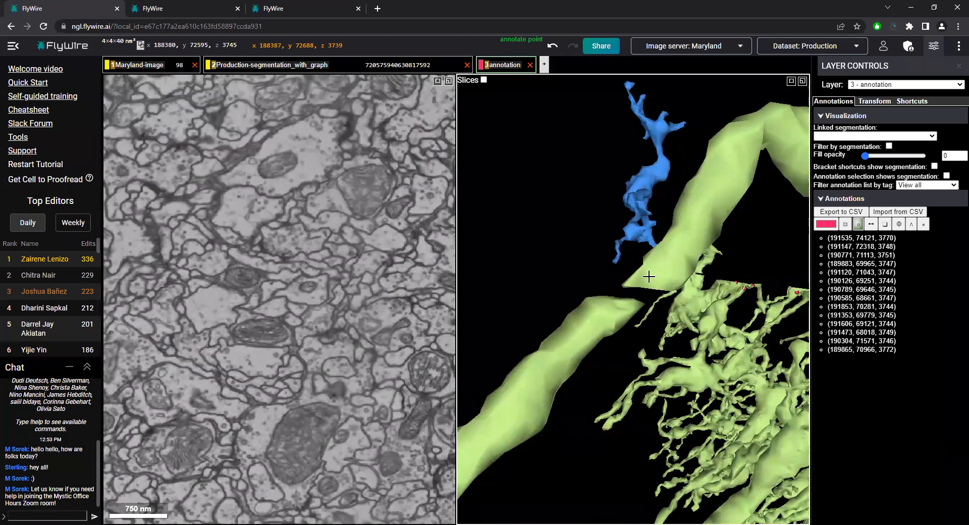
pyautogui.moveTo(656, 291); pyautogui.dragTo(605, 287)
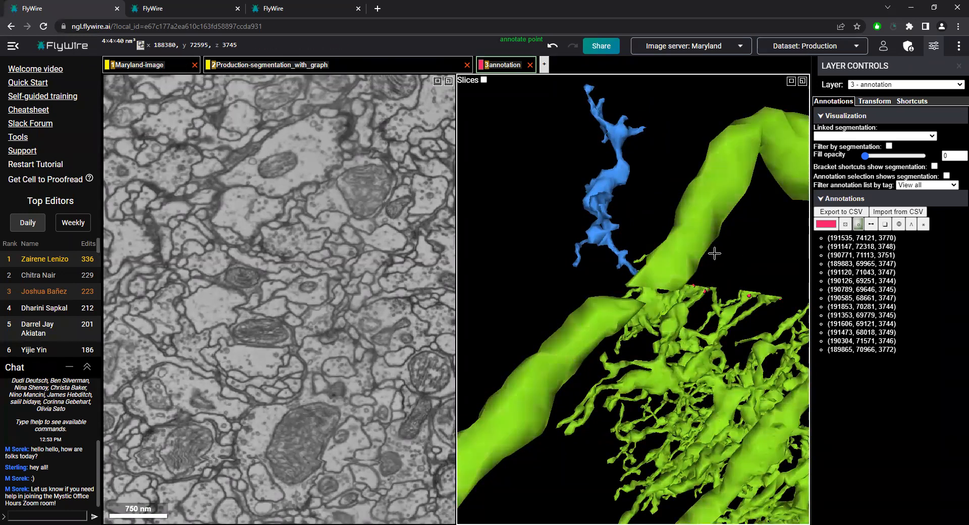
pyautogui.moveTo(682, 270)
pyautogui.mouseDown()
pyautogui.moveTo(667, 190)
pyautogui.moveTo(658, 299)
pyautogui.moveTo(705, 201)
pyautogui.moveTo(675, 277)
pyautogui.mouseUp()
# Recentre on the gap between the blue segment and the green branch and compare it with the trunk's break
pyautogui.rightClick(635, 169)
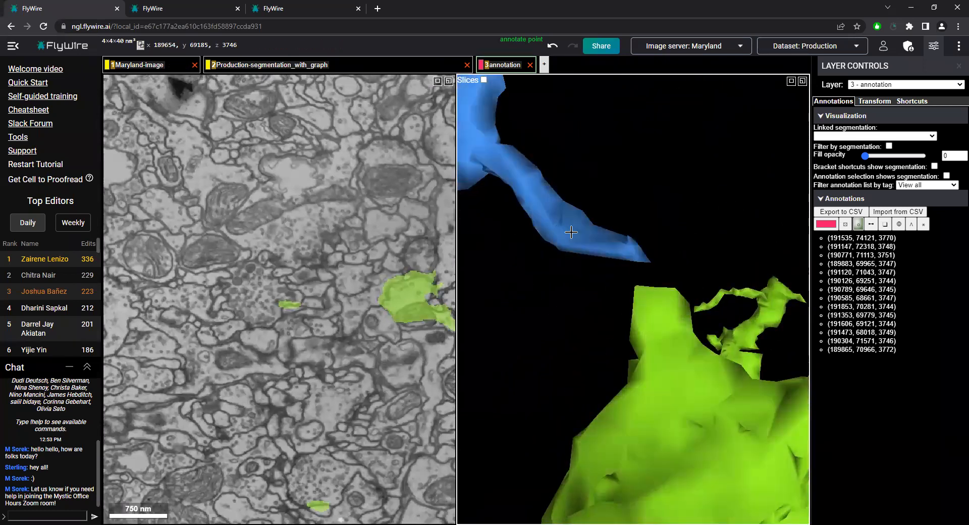
pyautogui.scroll(-10, 631, 283)
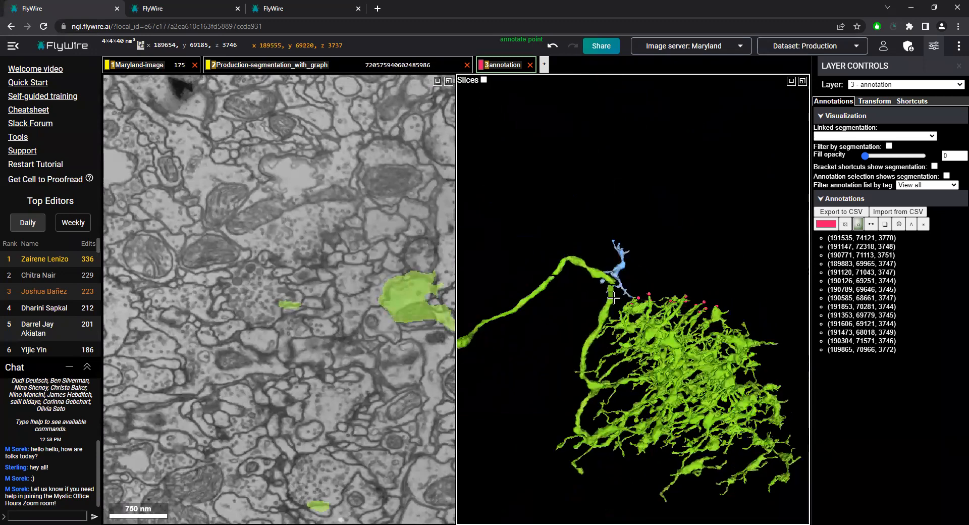
pyautogui.scroll(6, 613, 298)
pyautogui.moveTo(587, 325); pyautogui.dragTo(584, 321)
pyautogui.scroll(-3, 595, 328)
# Survey the remaining marked tips and centre the views on the annotation point (191120, 71043, 3747)
pyautogui.rightClick(498, 303)
pyautogui.moveTo(668, 309); pyautogui.dragTo(695, 303)
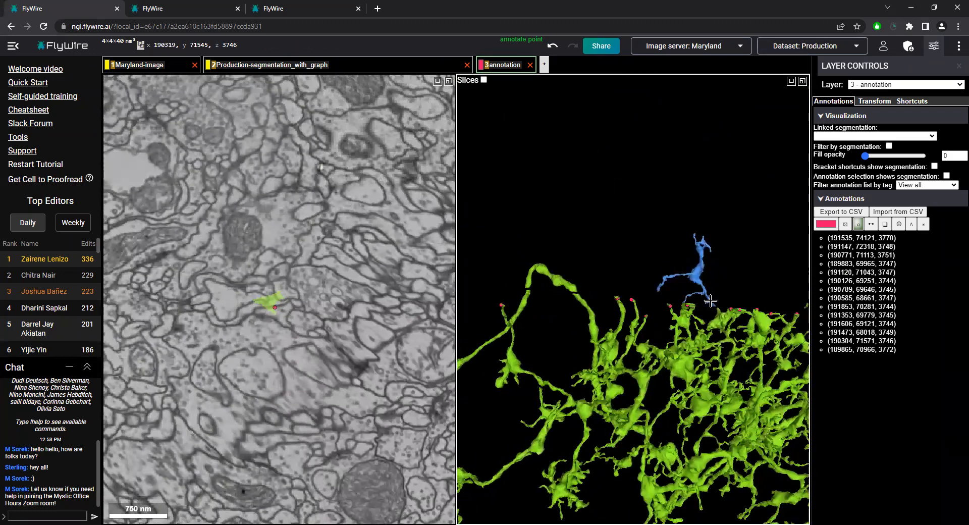
pyautogui.rightClick(683, 305)
pyautogui.scroll(4, 631, 303)
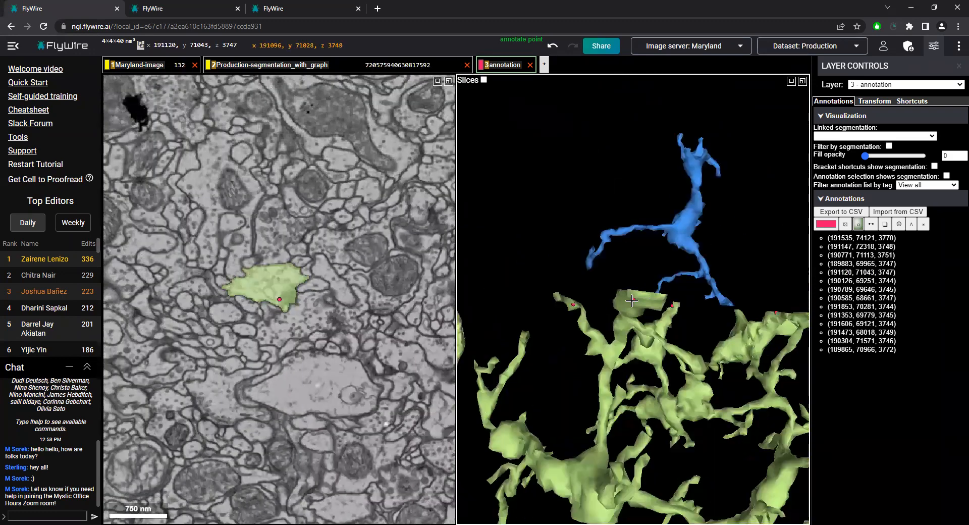
# Step through slices z 3743 to 3748 to compare the wide branch tip's outline around the blank slices
pyautogui.scroll(4, 291, 312)
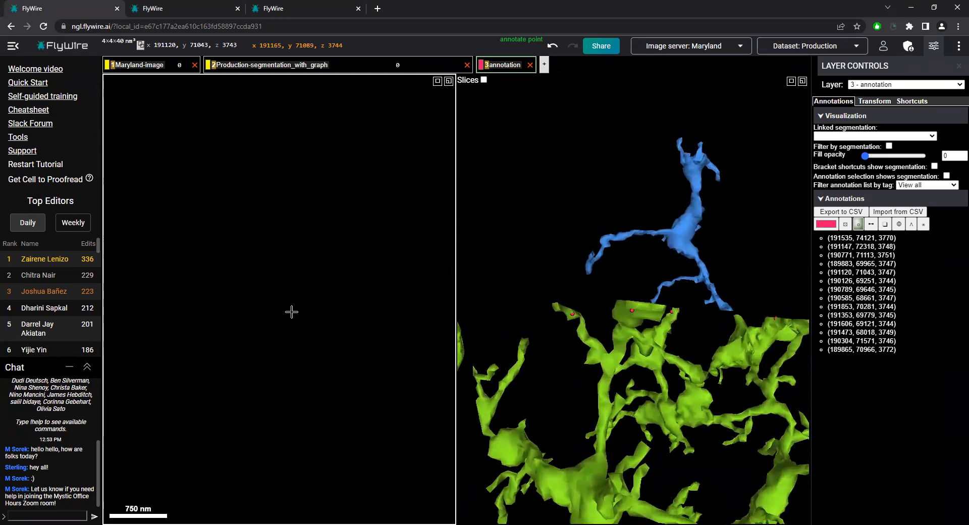
pyautogui.scroll(-3, 303, 323)
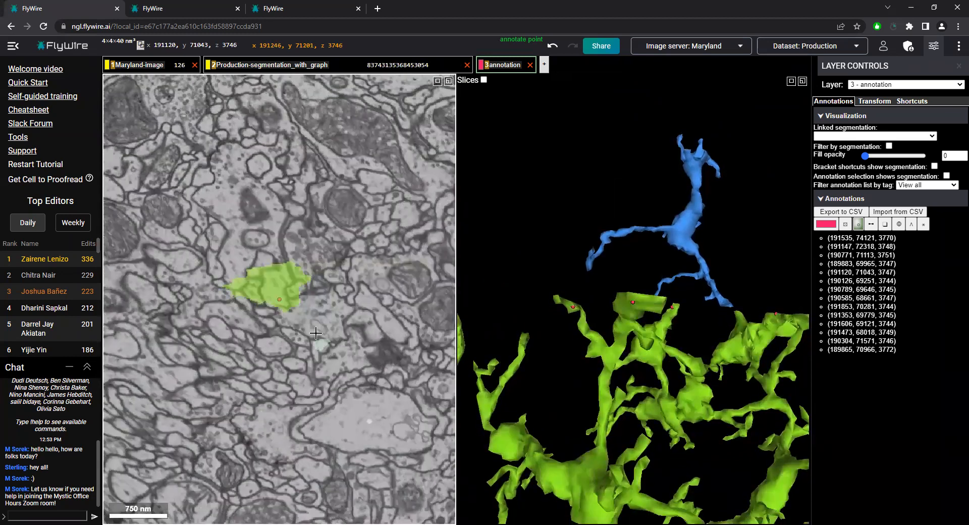
pyautogui.scroll(-2, 316, 333)
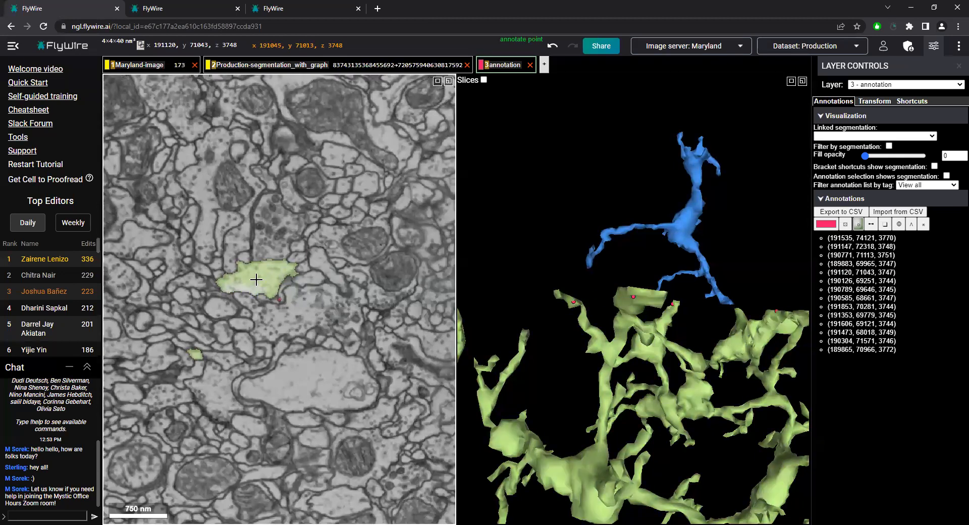
pyautogui.scroll(6, 291, 288)
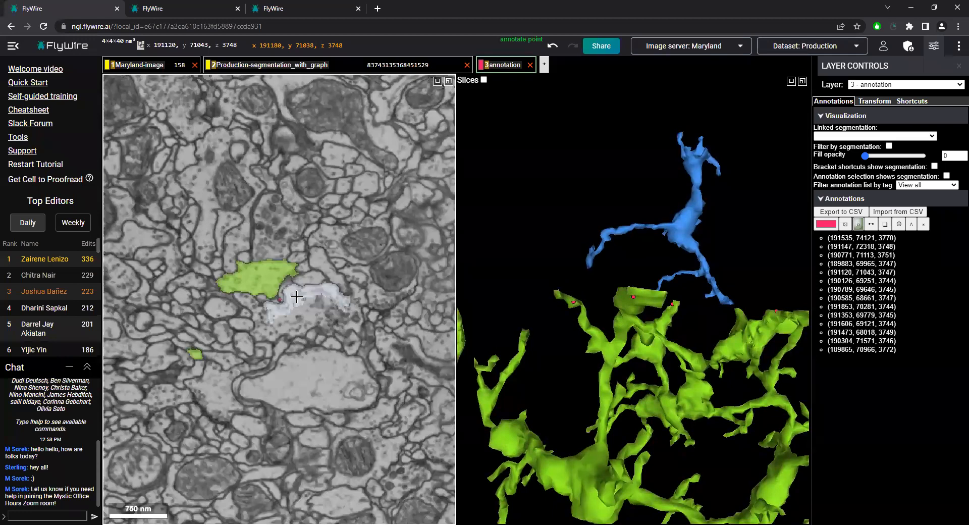
pyautogui.scroll(-7, 310, 312)
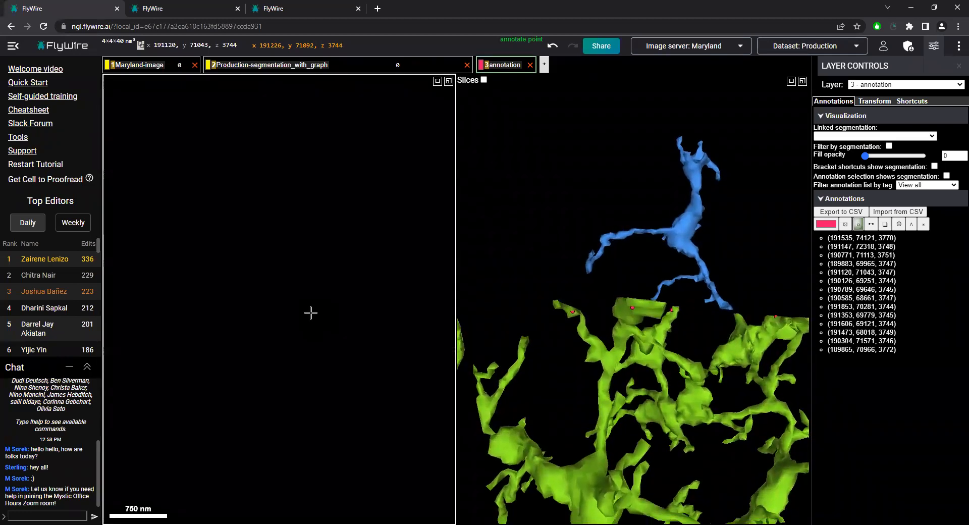
pyautogui.scroll(7, 309, 314)
pyautogui.scroll(-4, 295, 301)
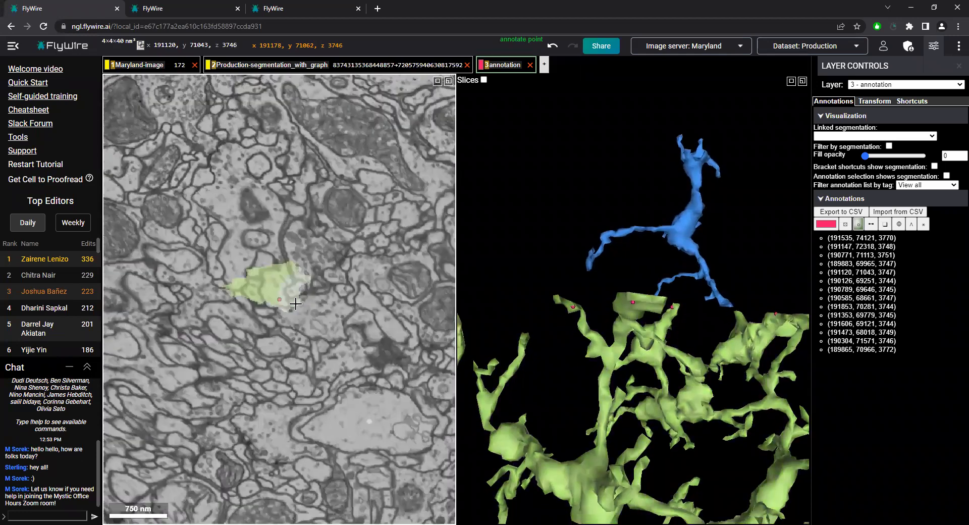
pyautogui.scroll(4, 296, 303)
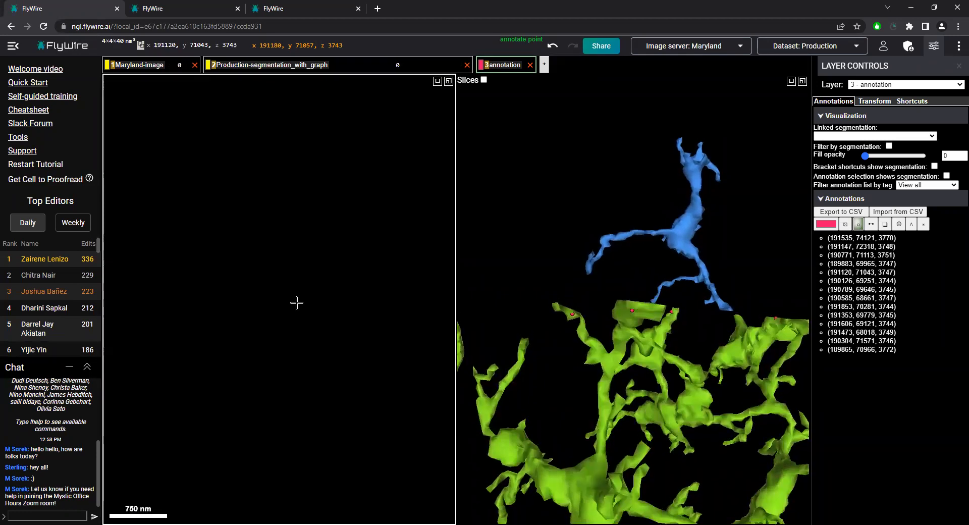
pyautogui.scroll(-5, 286, 286)
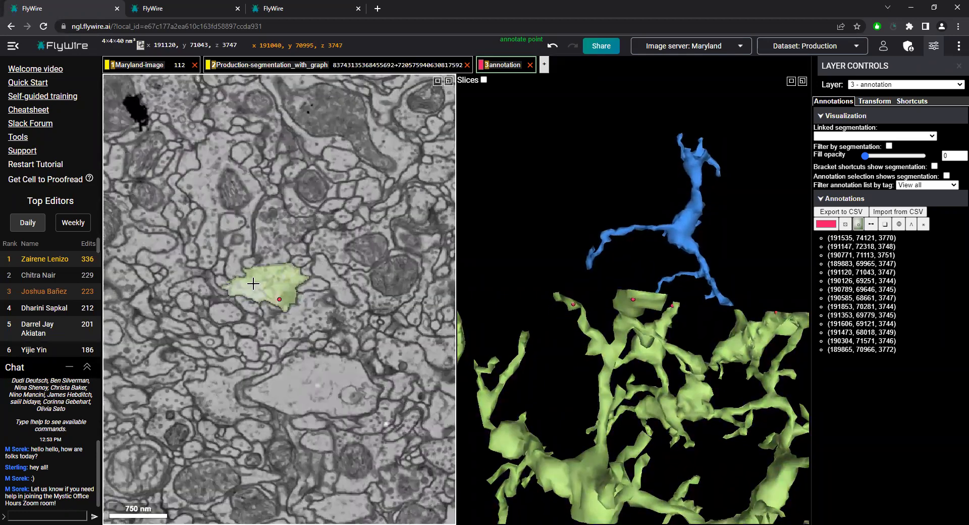
# Select the segment at the wide branch tip's location on slice z 3742 and inspect its alignment in 3D
pyautogui.scroll(5, 310, 306)
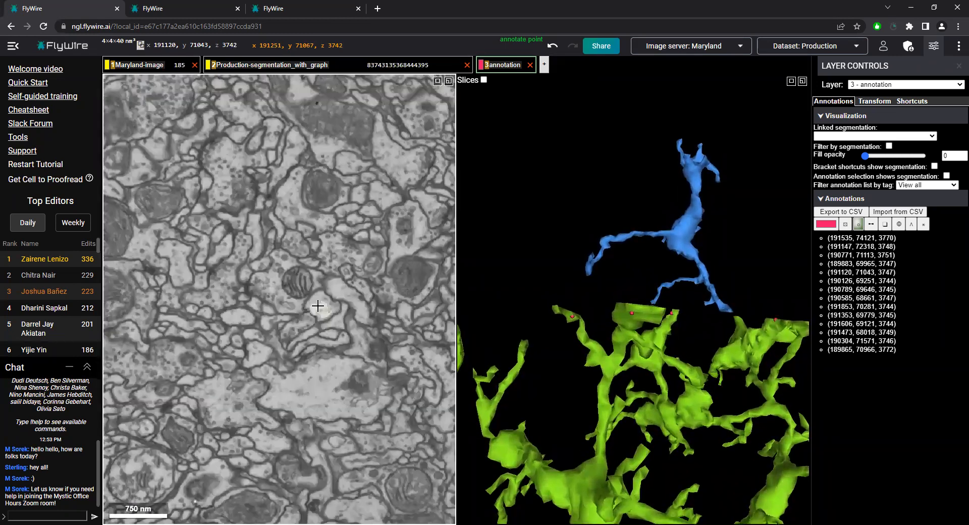
pyautogui.moveTo(684, 234); pyautogui.dragTo(666, 304)
pyautogui.keyDown('ctrl'); pyautogui.scroll(-3, 666, 304); pyautogui.keyUp('ctrl')
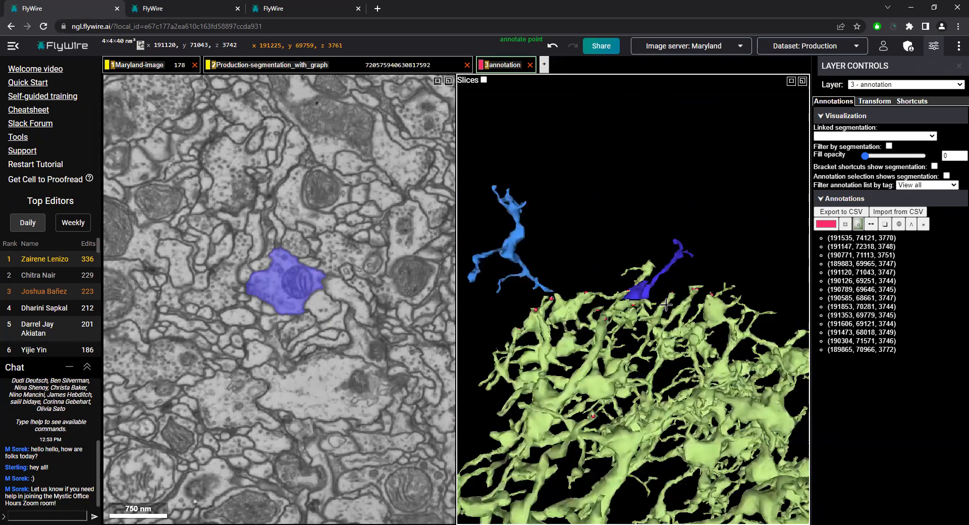
# Examine the green branch tip's outline on slices z 3745 to 3747 as a match for the newly selected purple segment
pyautogui.scroll(-4, 267, 293)
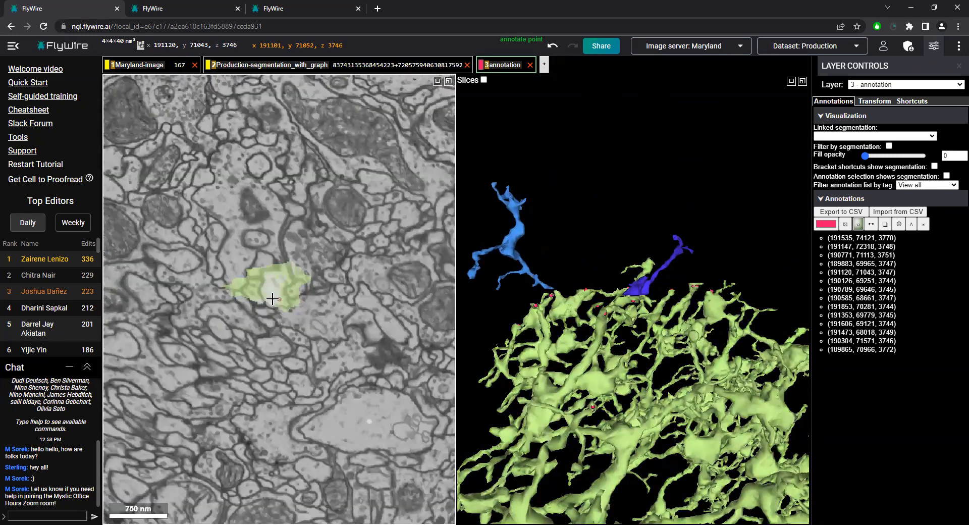
pyautogui.scroll(-1, 272, 298)
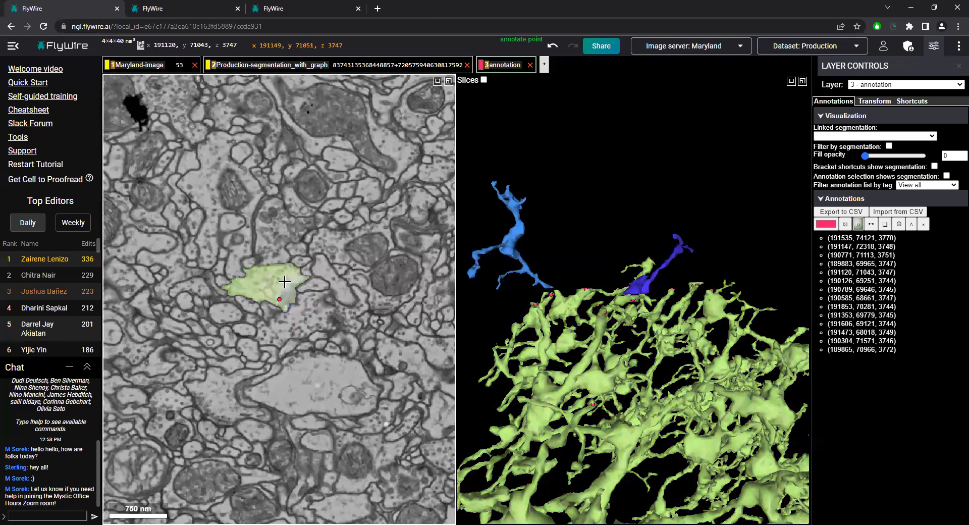
pyautogui.scroll(1, 277, 286)
pyautogui.scroll(1, 323, 316)
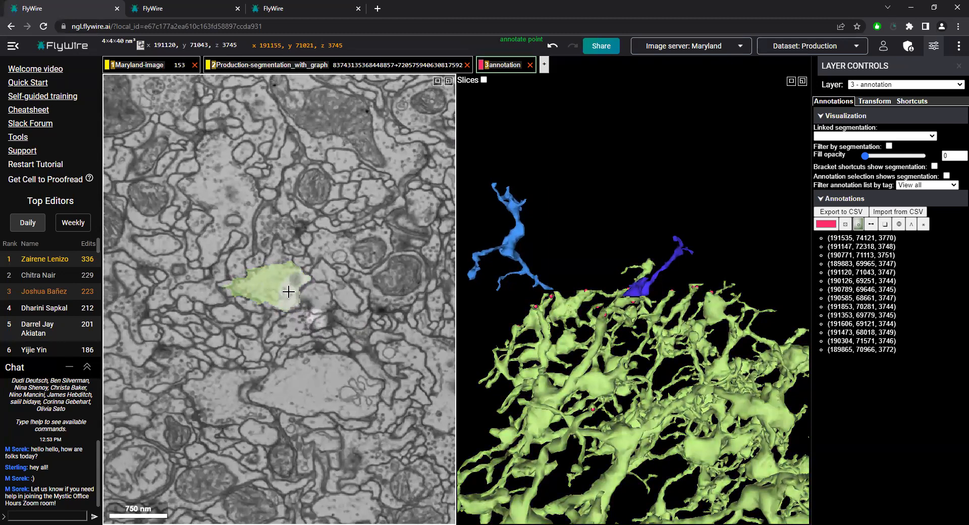
pyautogui.scroll(-1, 290, 294)
pyautogui.scroll(-1, 317, 299)
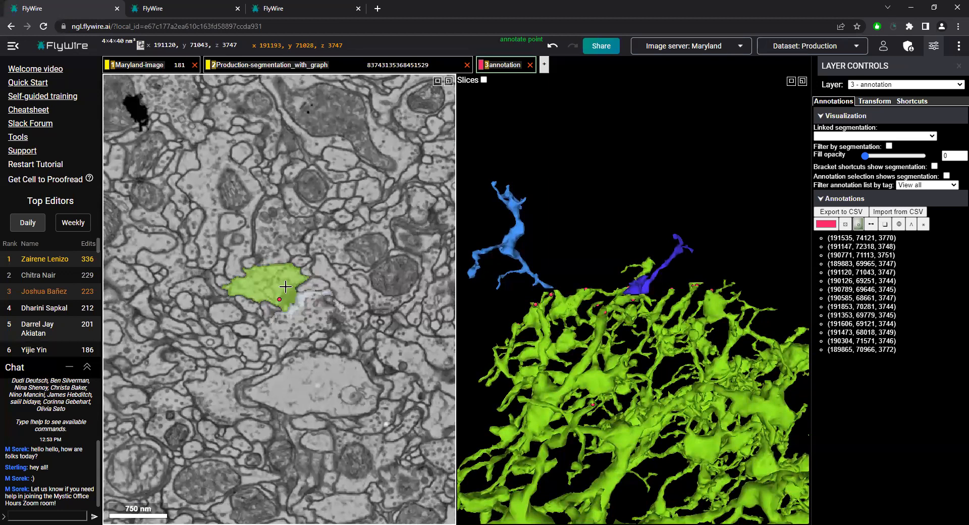
# Step between slices z 3740 and 3748 to compare the purple segment's profile with the green branch tip's
pyautogui.scroll(3, 286, 287)
pyautogui.scroll(2, 328, 285)
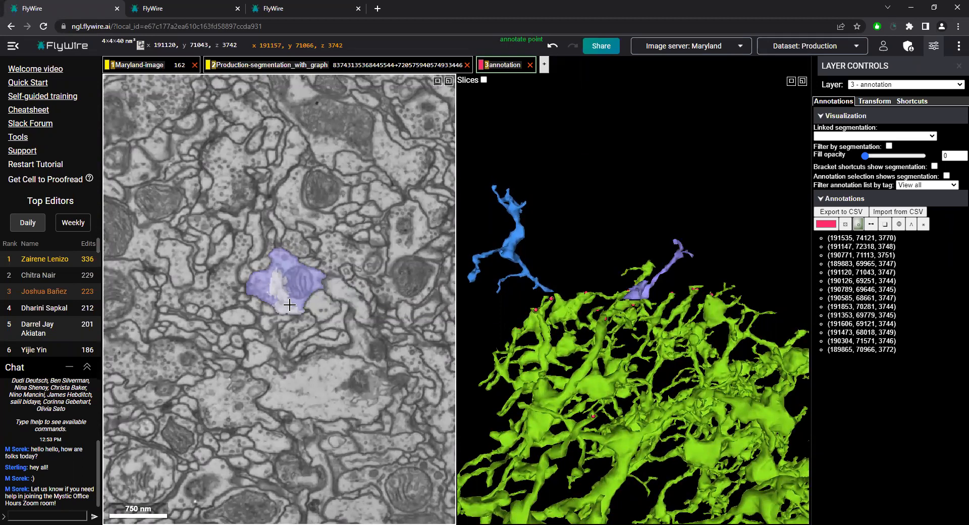
pyautogui.scroll(1, 322, 298)
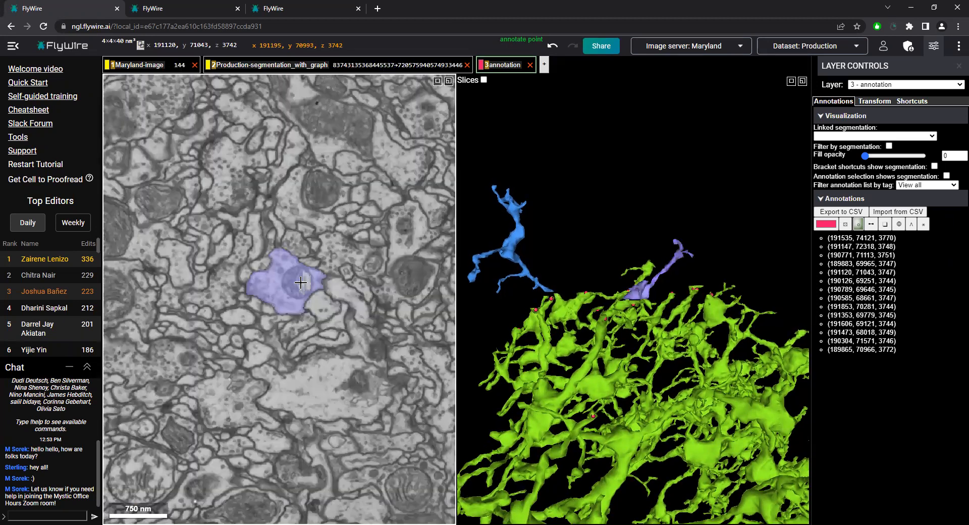
pyautogui.scroll(-1, 323, 310)
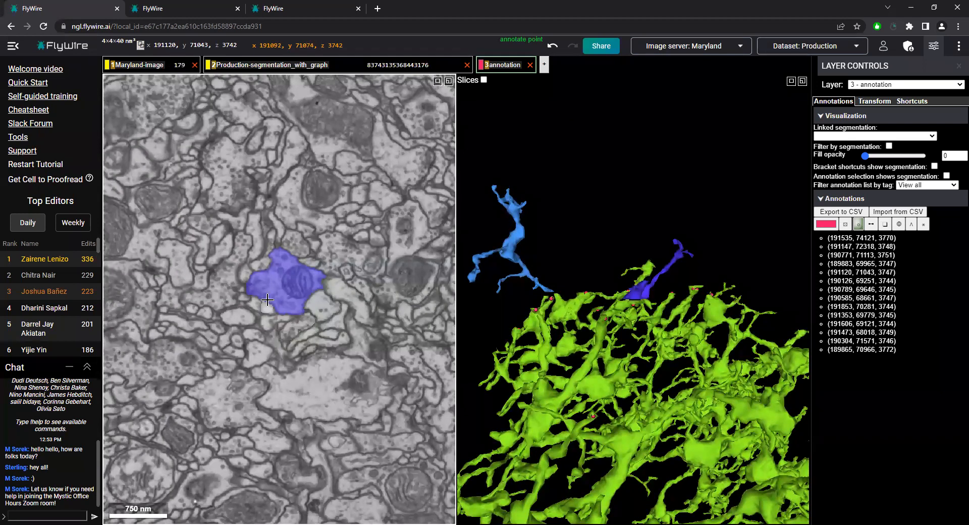
pyautogui.scroll(1, 321, 305)
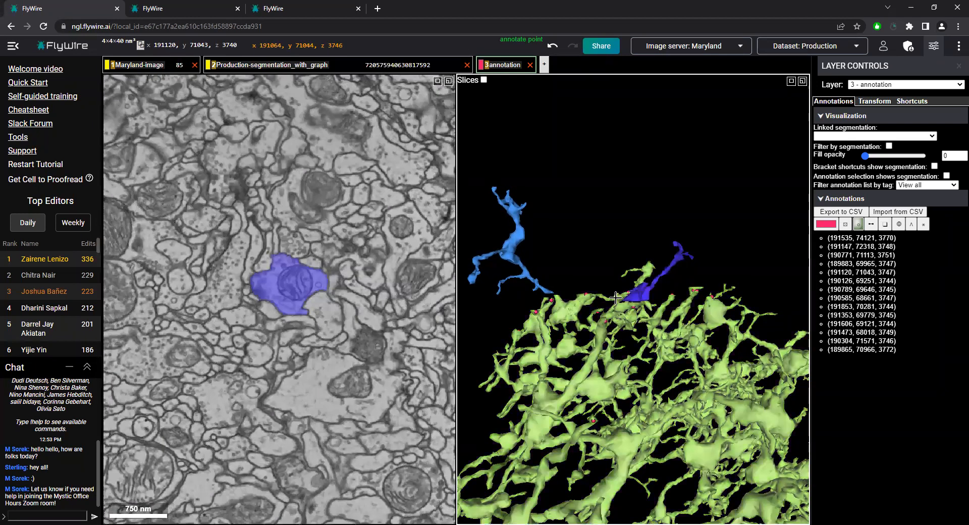
pyautogui.scroll(-7, 320, 302)
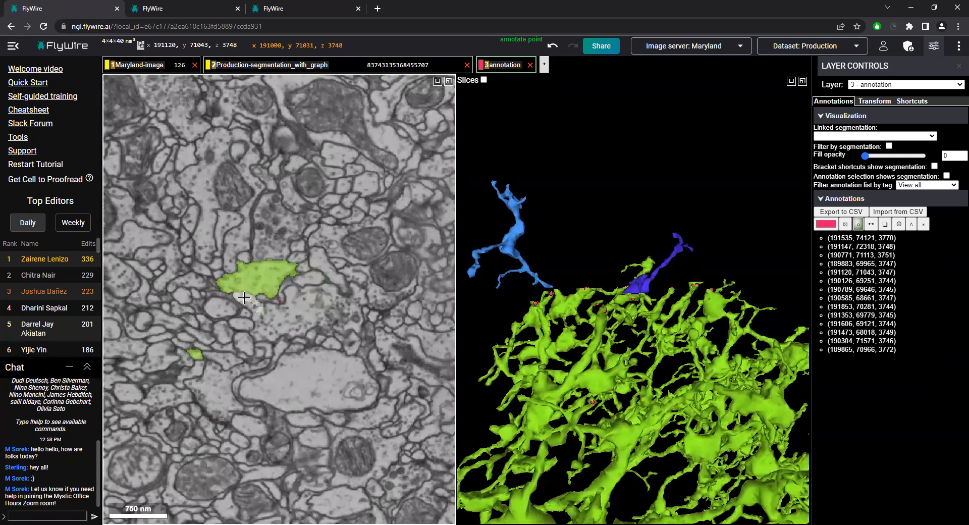
pyautogui.scroll(6, 309, 281)
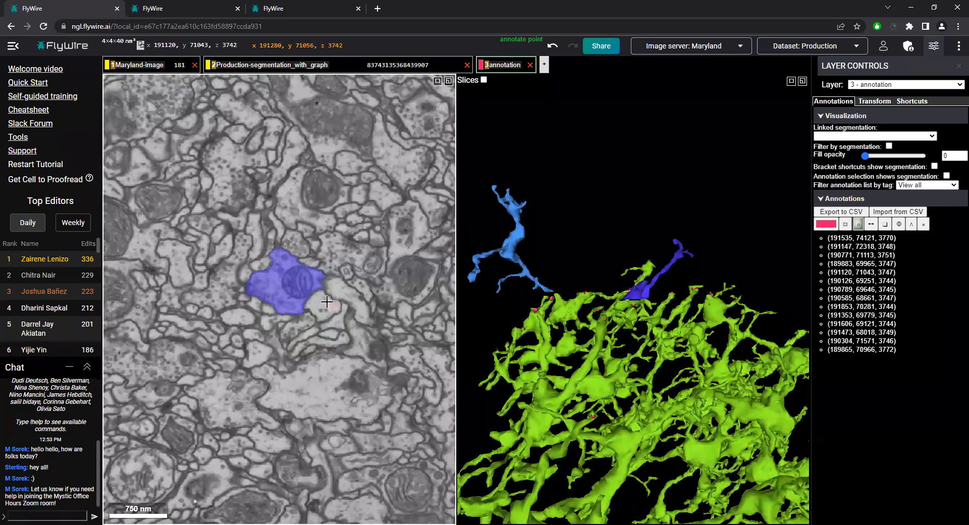
# Compare the position of the mitochondrion above the branch tip on slices z 3746, 3745 and 3741
pyautogui.scroll(-4, 327, 302)
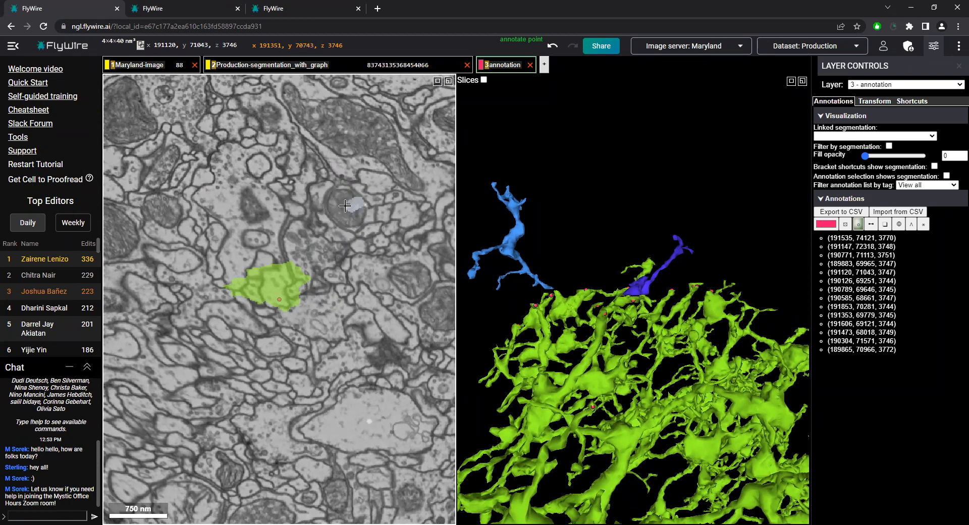
pyautogui.scroll(3, 333, 202)
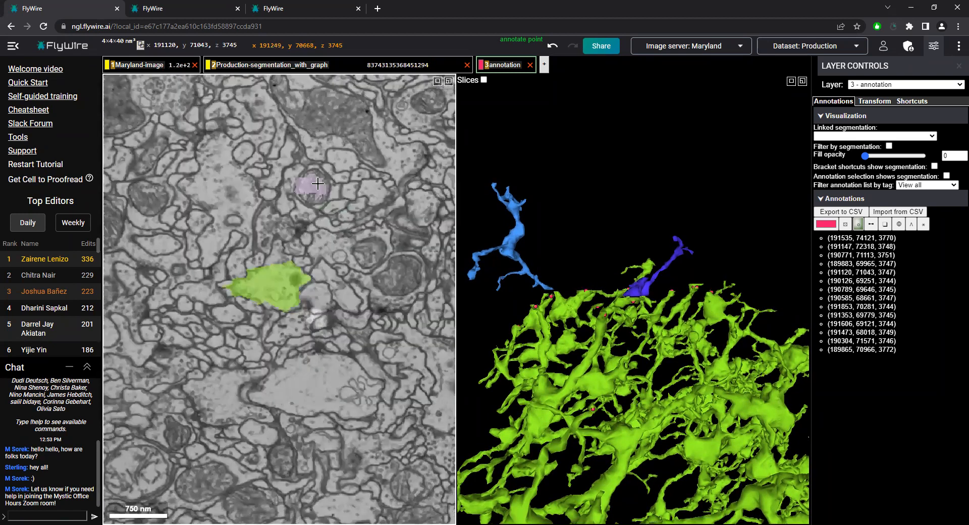
pyautogui.scroll(2, 306, 187)
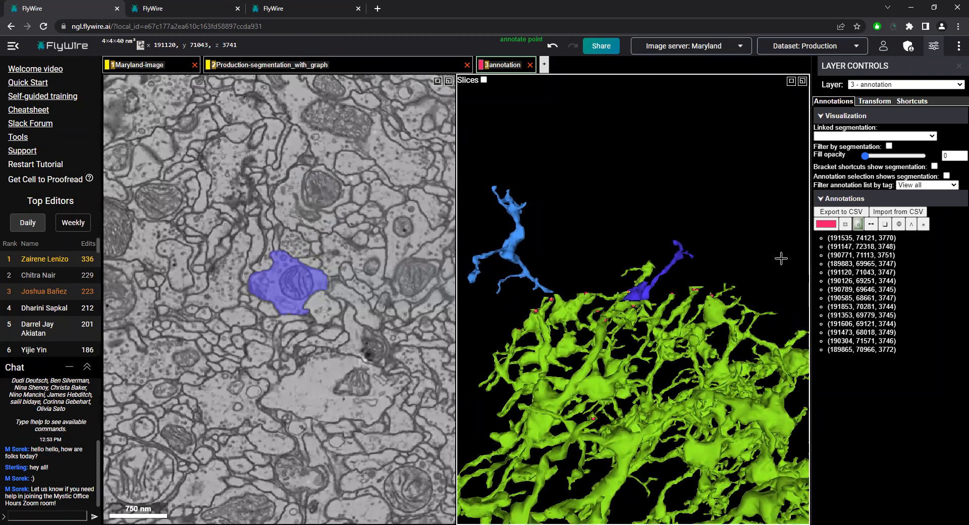
# Create a second annotation layer and mark the mitochondrion above the branch tip with points on slices z 3741 and z 3748
pyautogui.click(544, 65)
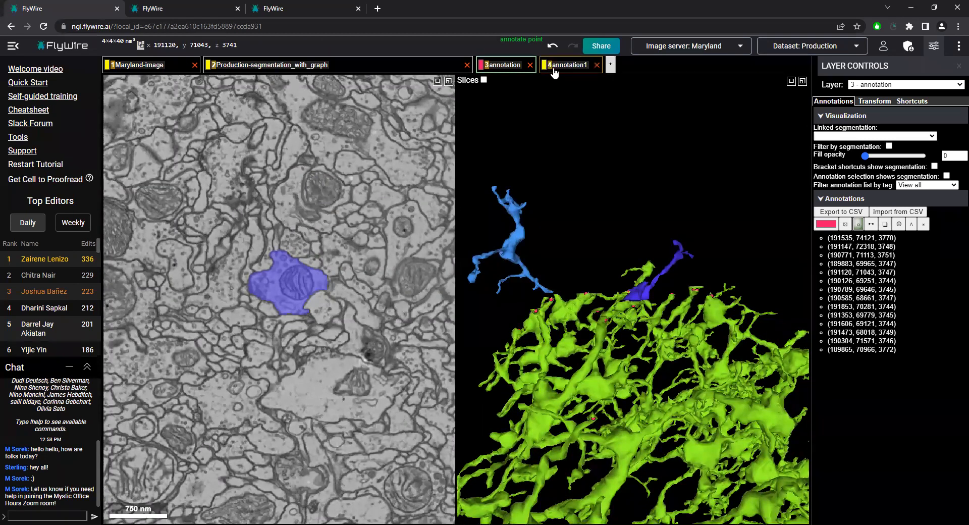
pyautogui.click(554, 70)
pyautogui.click(858, 224)
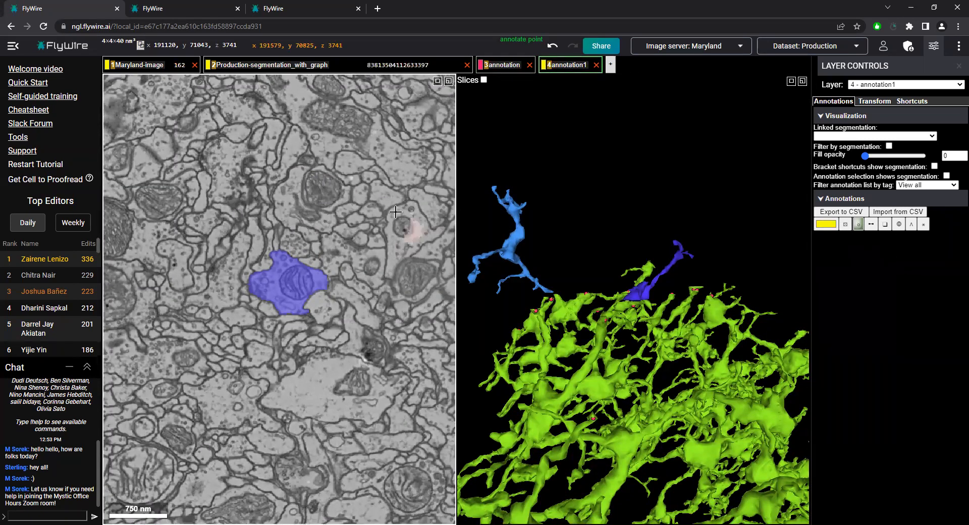
pyautogui.click(316, 189)
pyautogui.scroll(1, 327, 235)
pyautogui.scroll(-6, 327, 235)
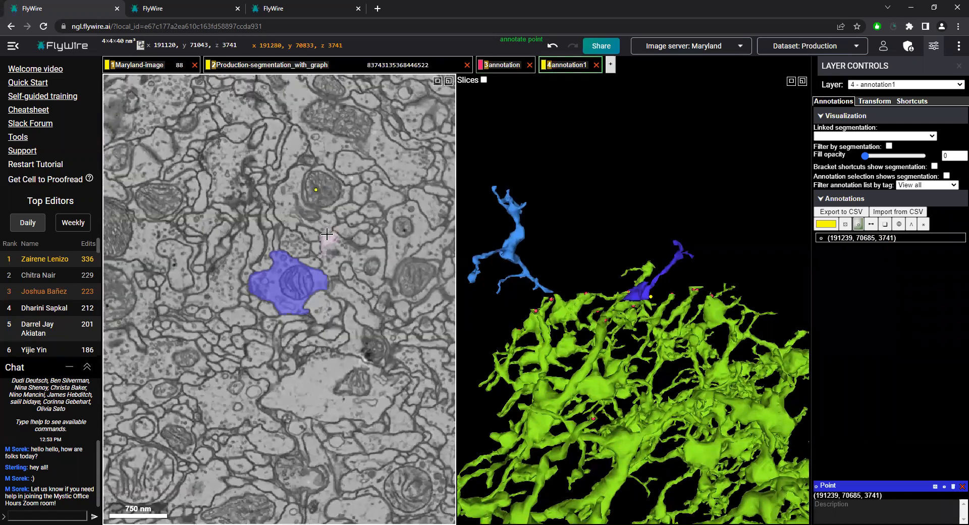
pyautogui.scroll(-2, 342, 212)
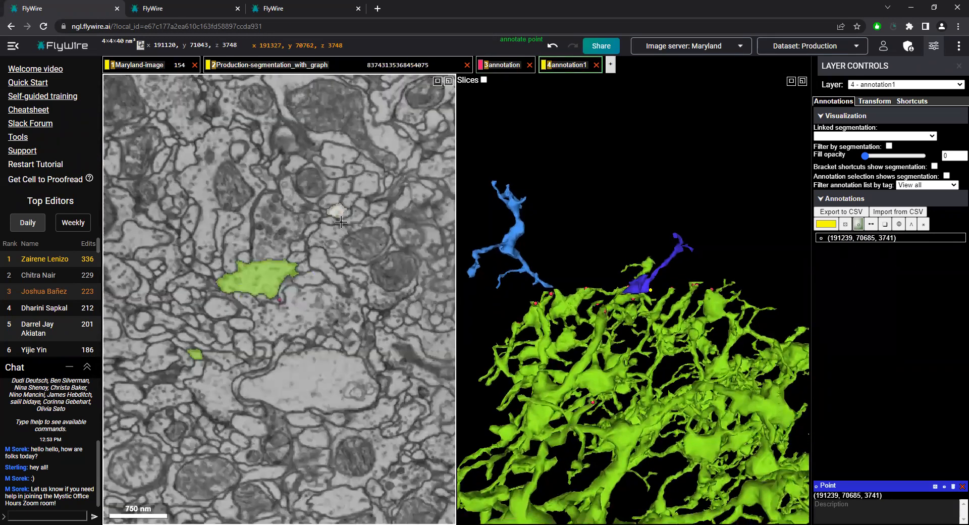
pyautogui.click(309, 183)
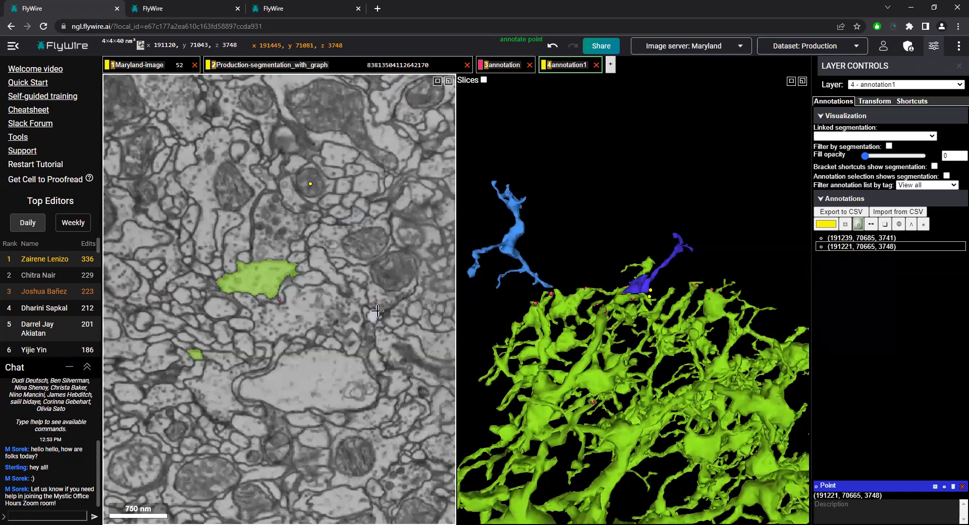
# Jump between the two mitochondrion points to judge the image shift, and view their offset in 3D
pyautogui.click(881, 238)
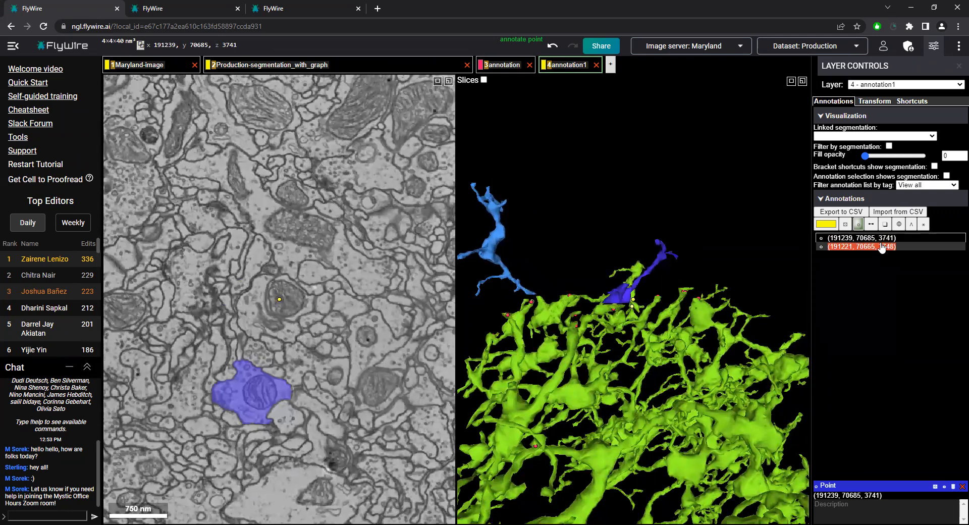
pyautogui.click(878, 246)
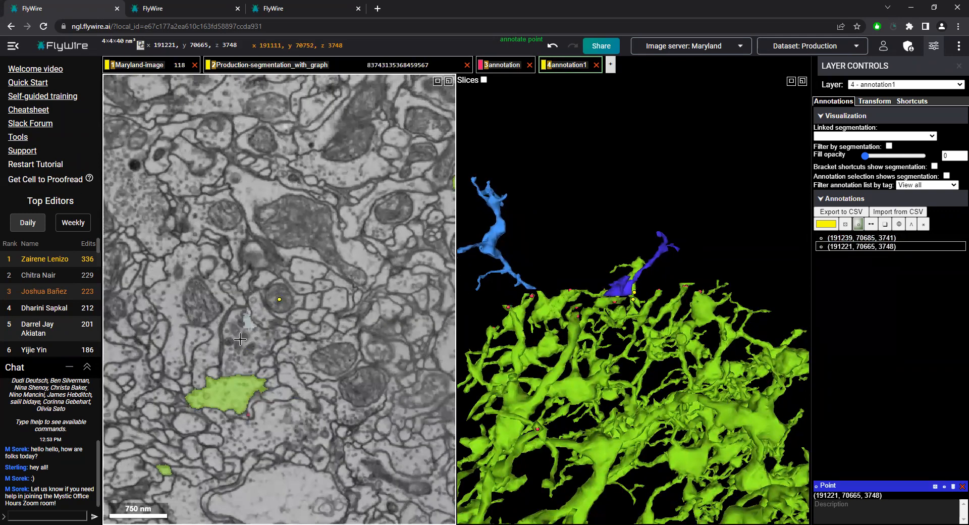
pyautogui.click(841, 238)
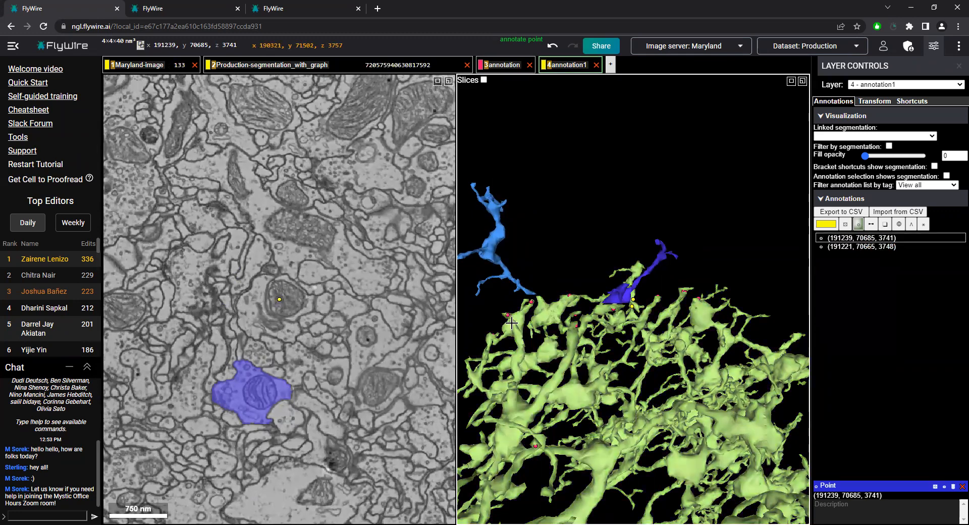
pyautogui.moveTo(514, 322); pyautogui.dragTo(600, 357)
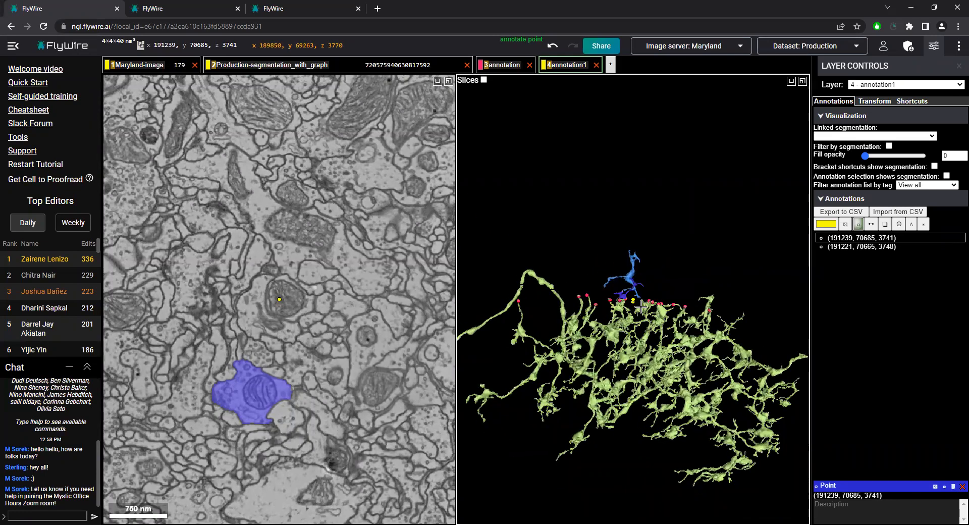
pyautogui.scroll(6, 641, 307)
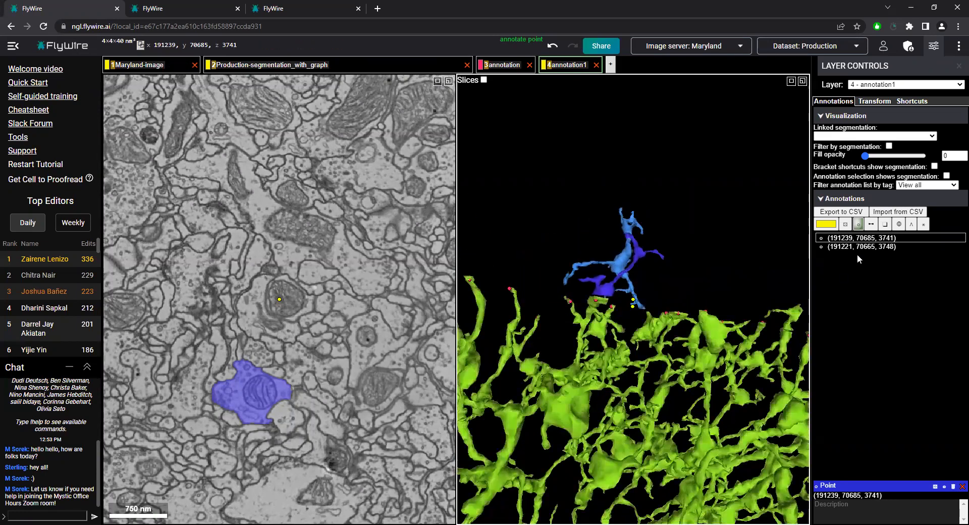
# Delete both mitochondrion points from the annotation1 layer
pyautogui.click(954, 486)
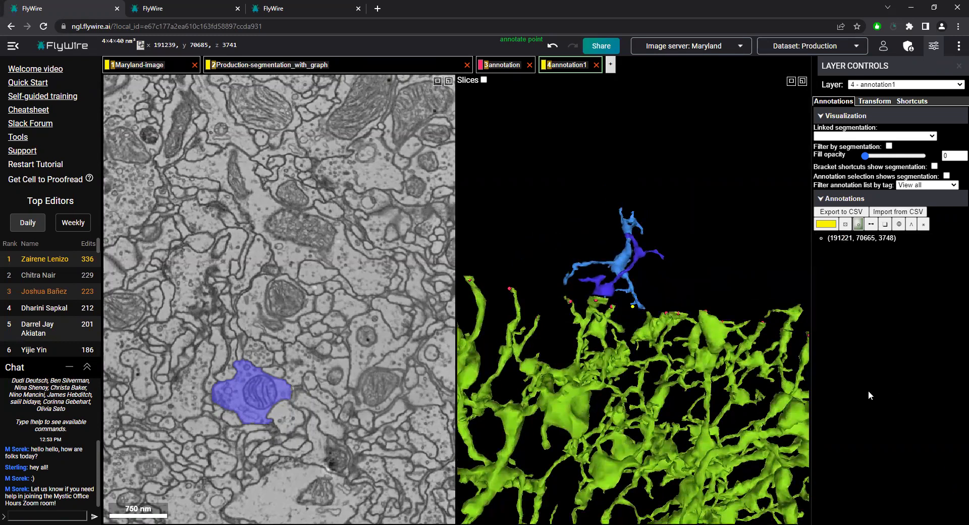
pyautogui.click(880, 238)
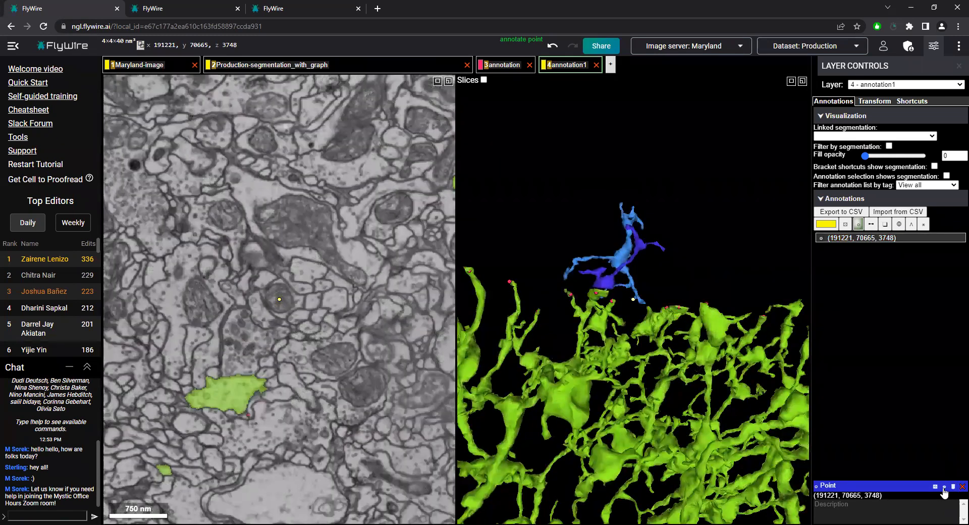
pyautogui.click(952, 487)
# Survey the remaining marked tips along the flat plane in 3D and centre the views on the point (191853, 70281, 3744)
pyautogui.moveTo(560, 255)
pyautogui.mouseDown()
pyautogui.moveTo(526, 257)
pyautogui.moveTo(462, 323)
pyautogui.moveTo(551, 330)
pyautogui.moveTo(487, 365)
pyautogui.moveTo(552, 389)
pyautogui.mouseUp()
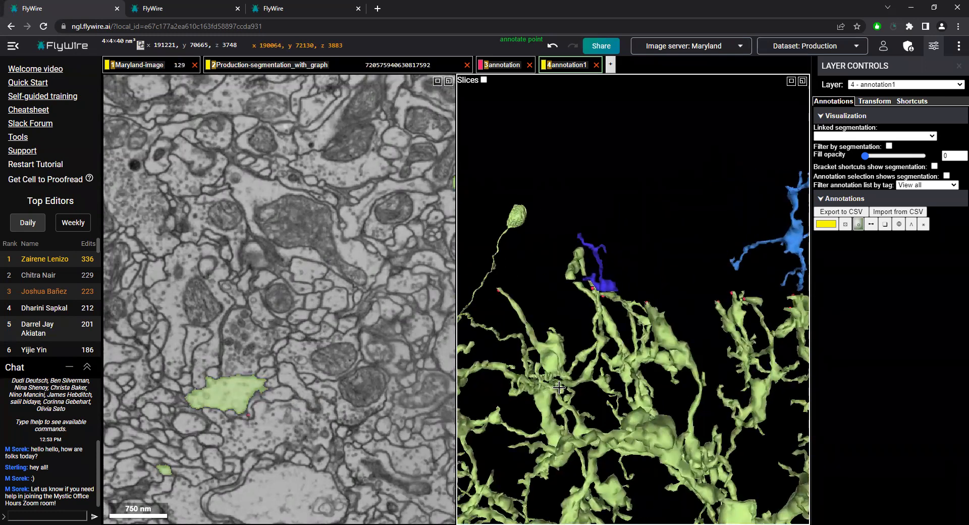
pyautogui.moveTo(590, 362); pyautogui.dragTo(738, 363)
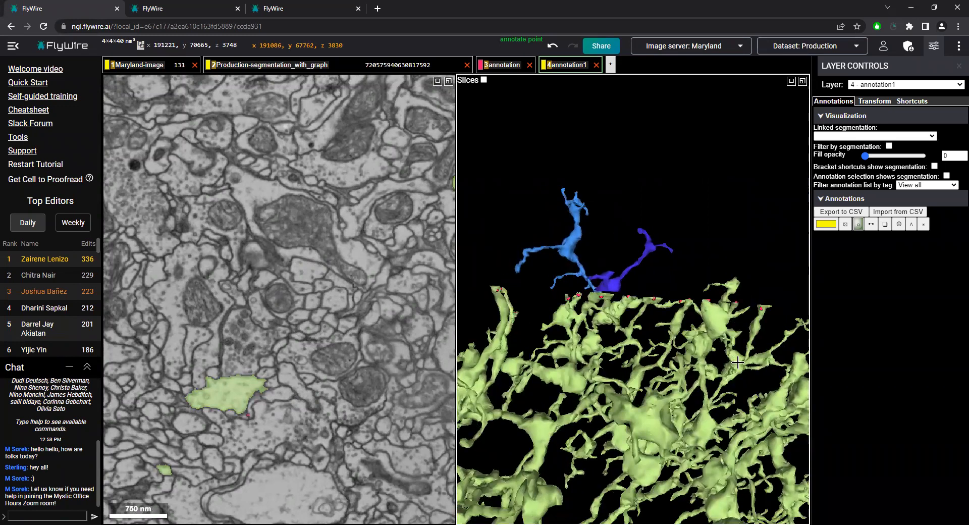
pyautogui.click(525, 69)
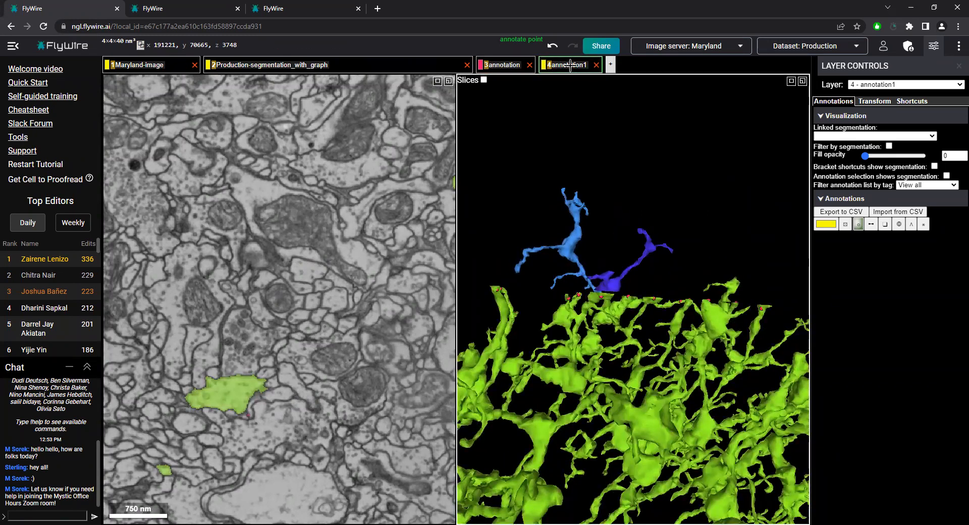
pyautogui.moveTo(606, 274); pyautogui.dragTo(614, 277)
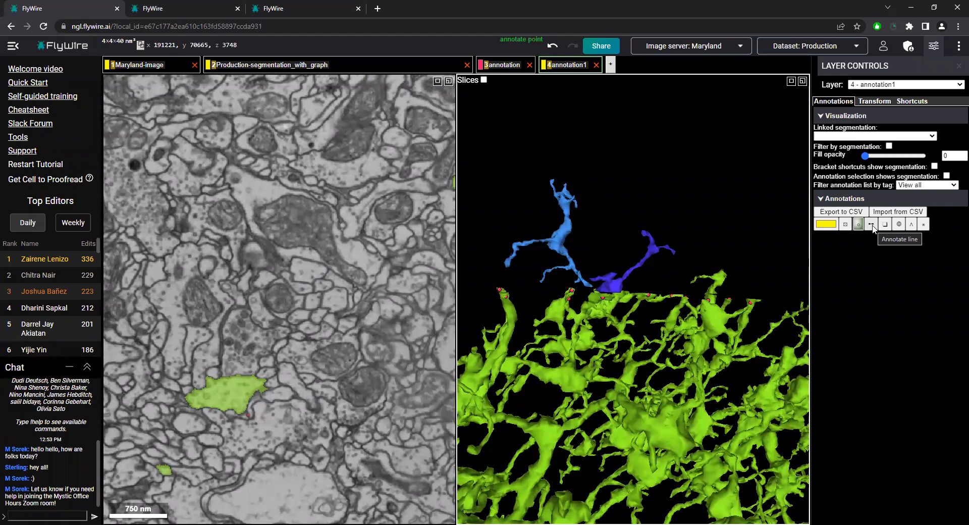
pyautogui.moveTo(673, 287); pyautogui.dragTo(656, 298)
pyautogui.rightClick(708, 302)
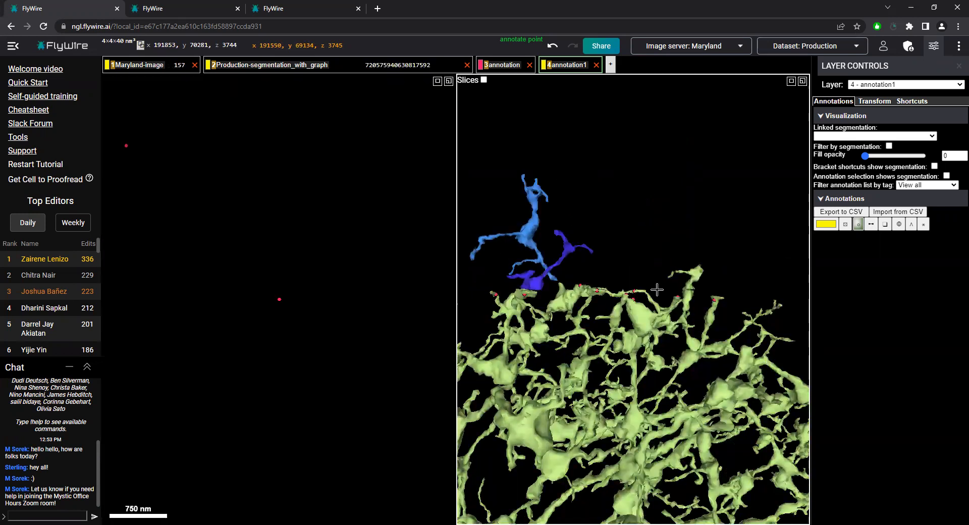
# Examine the tips on the neuron's other side and centre the views on the point (190304, 71571, 3746)
pyautogui.moveTo(603, 297); pyautogui.dragTo(542, 240)
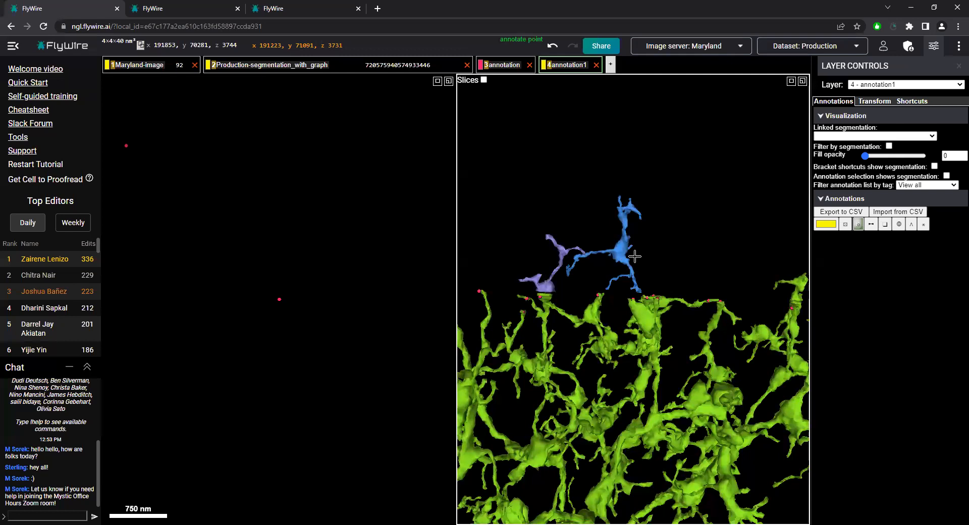
pyautogui.moveTo(635, 257); pyautogui.dragTo(531, 302)
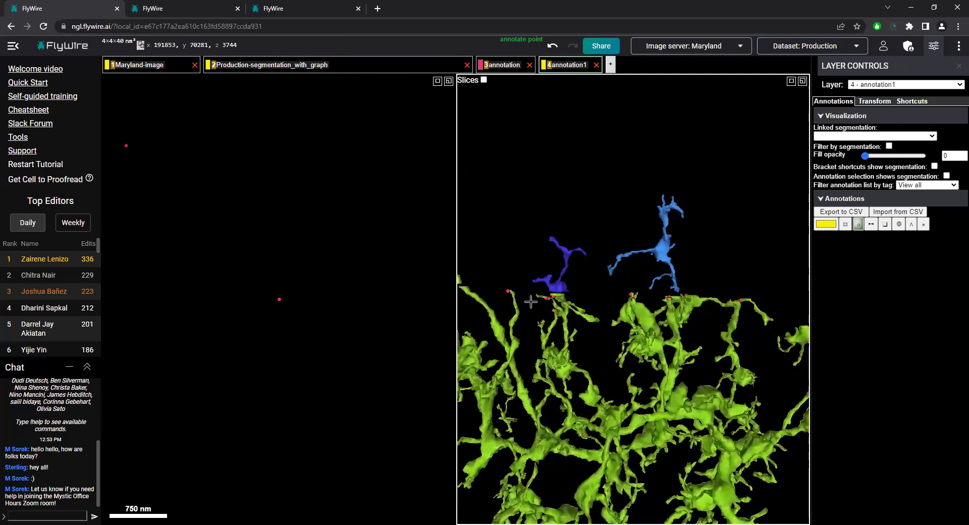
pyautogui.rightClick(530, 301)
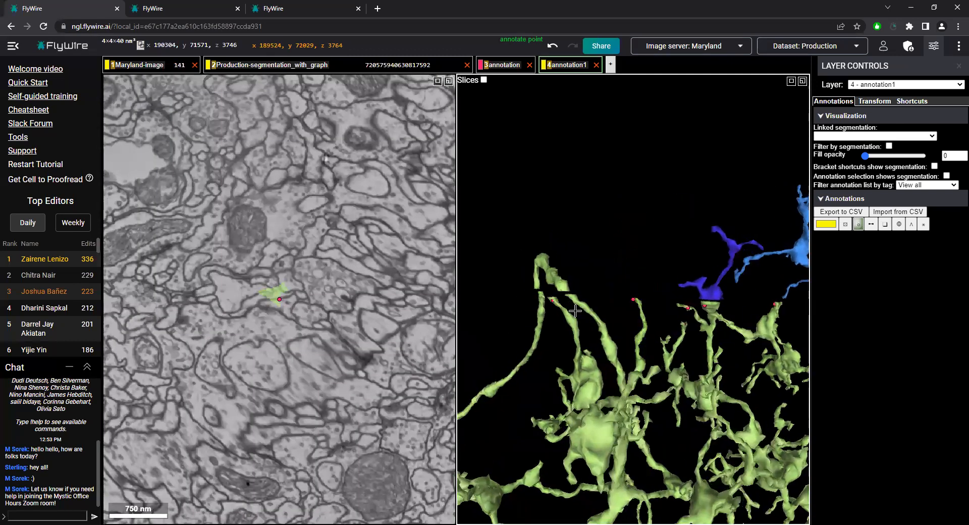
# Centre the views on the isolated tip at (191539, 74120, 3770) and examine it in the neighbouring slices and in 3D
pyautogui.moveTo(575, 311); pyautogui.dragTo(703, 328)
pyautogui.moveTo(694, 369)
pyautogui.mouseDown()
pyautogui.moveTo(728, 370)
pyautogui.moveTo(685, 369)
pyautogui.moveTo(697, 370)
pyautogui.mouseUp()
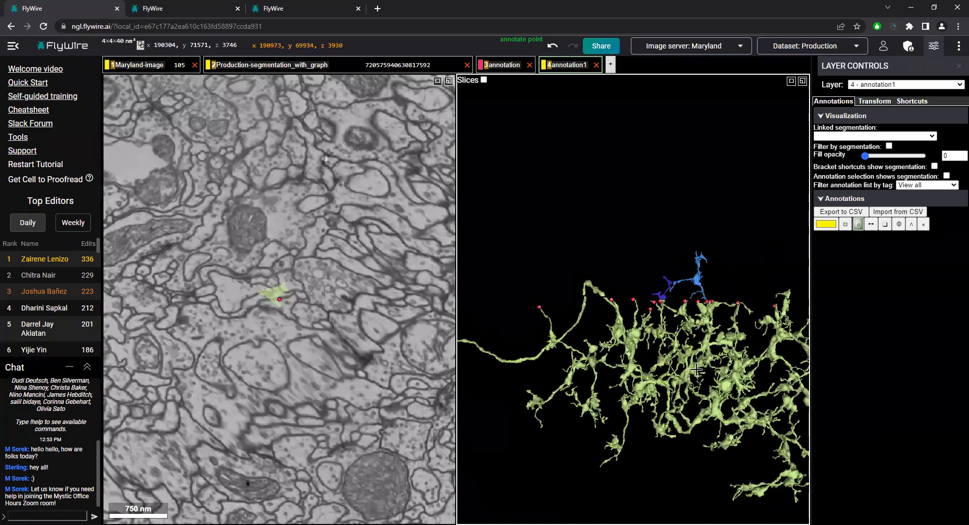
pyautogui.rightClick(541, 306)
pyautogui.keyDown('ctrl'); pyautogui.scroll(5, 541, 306); pyautogui.keyUp('ctrl')
pyautogui.scroll(1, 337, 314)
pyautogui.scroll(-7, 333, 317)
pyautogui.scroll(5, 314, 319)
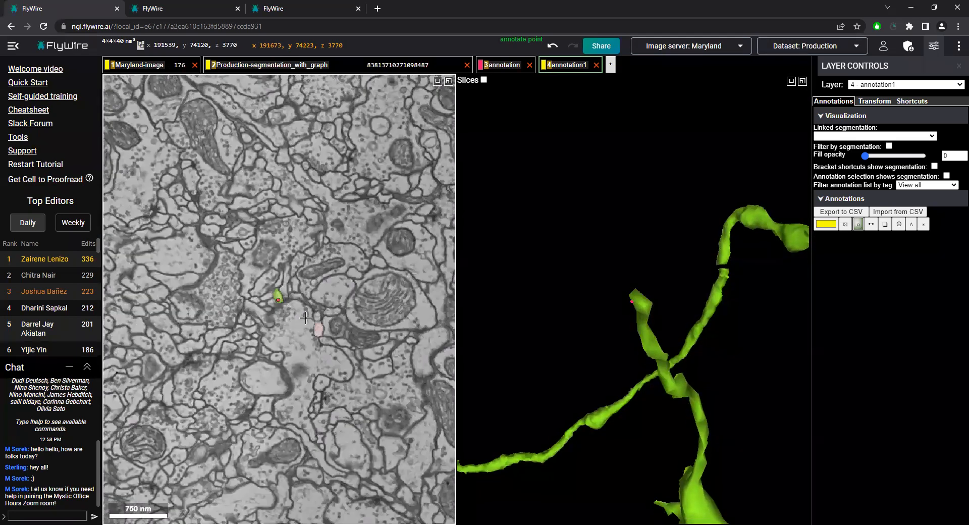
pyautogui.scroll(-2, 306, 317)
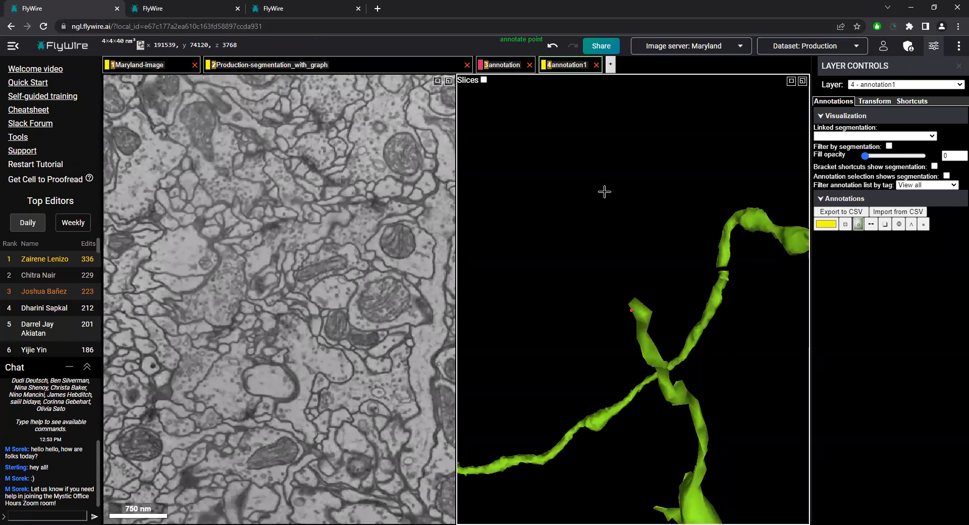
pyautogui.scroll(-6, 656, 308)
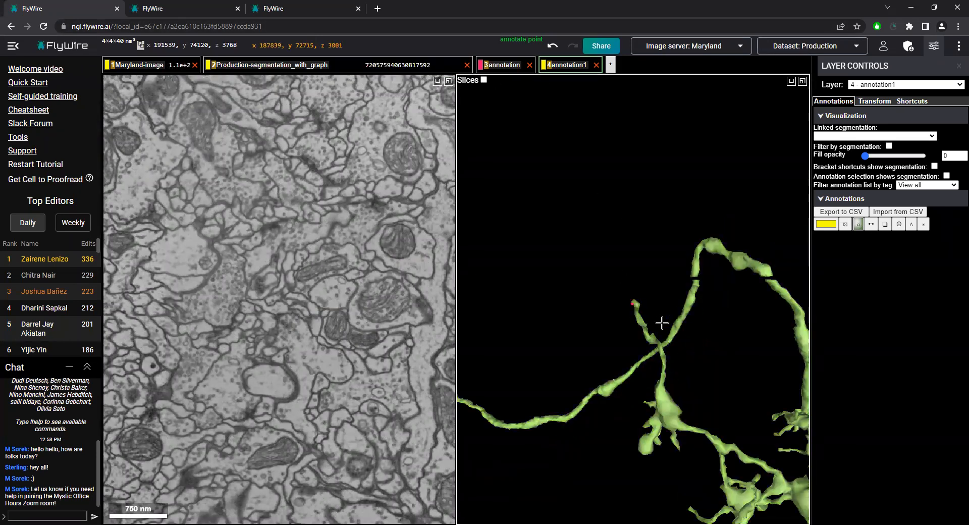
# Centre the views on the marked tip at (189972, 69196, 3745) and survey the tips along the flat plane from several angles
pyautogui.moveTo(703, 367); pyautogui.dragTo(680, 328)
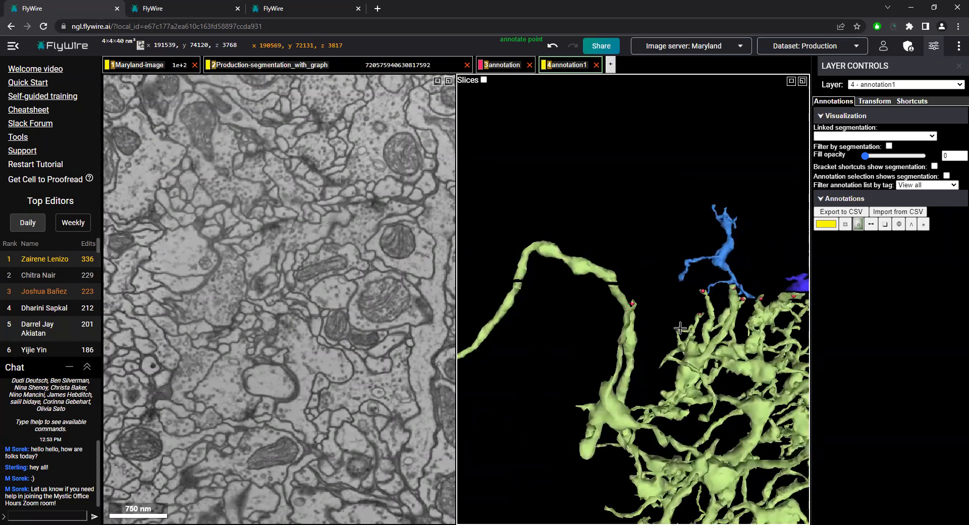
pyautogui.rightClick(759, 302)
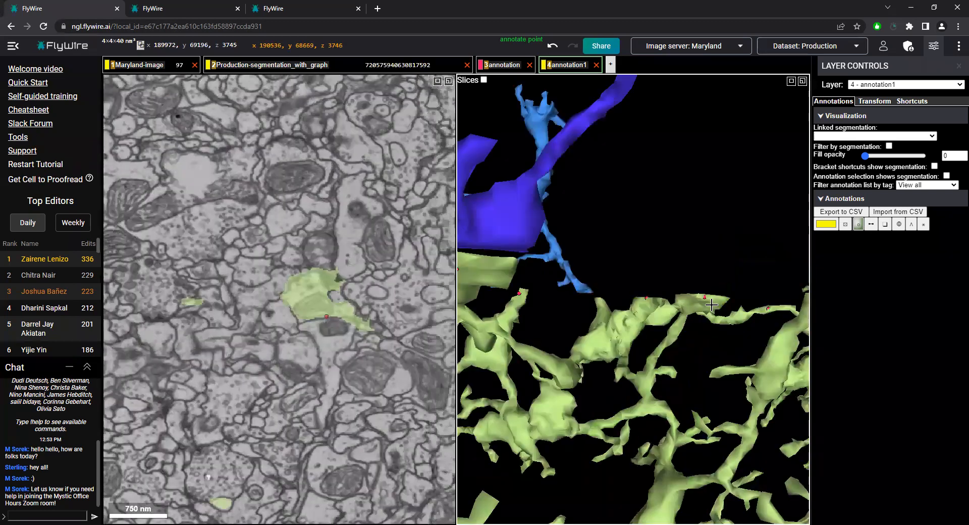
pyautogui.scroll(-5, 732, 304)
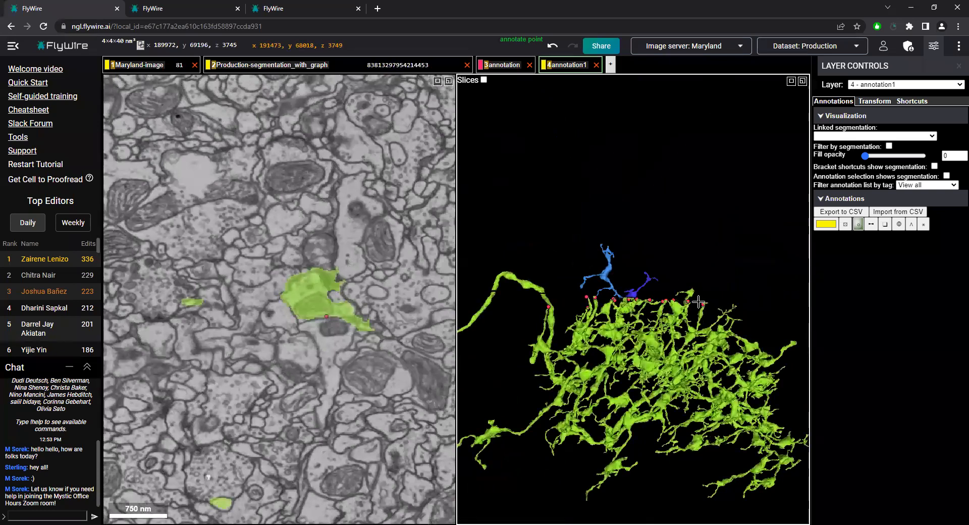
pyautogui.moveTo(698, 302)
pyautogui.scroll(5, 624, 356)
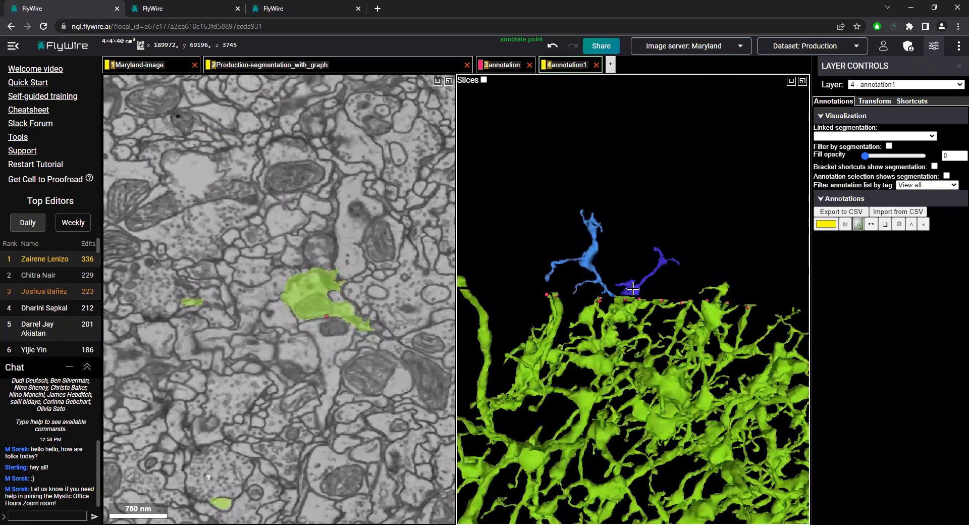
pyautogui.moveTo(624, 356); pyautogui.dragTo(634, 319)
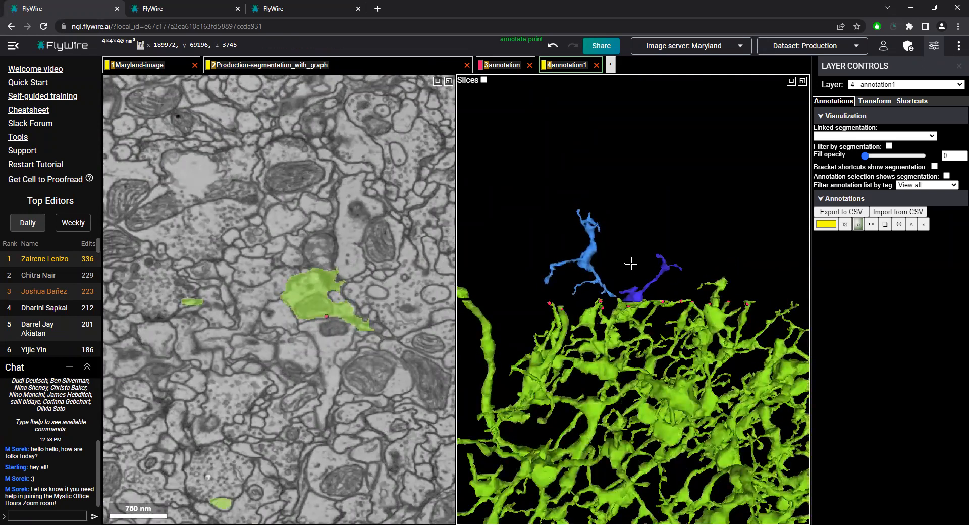
pyautogui.moveTo(632, 264); pyautogui.dragTo(642, 262)
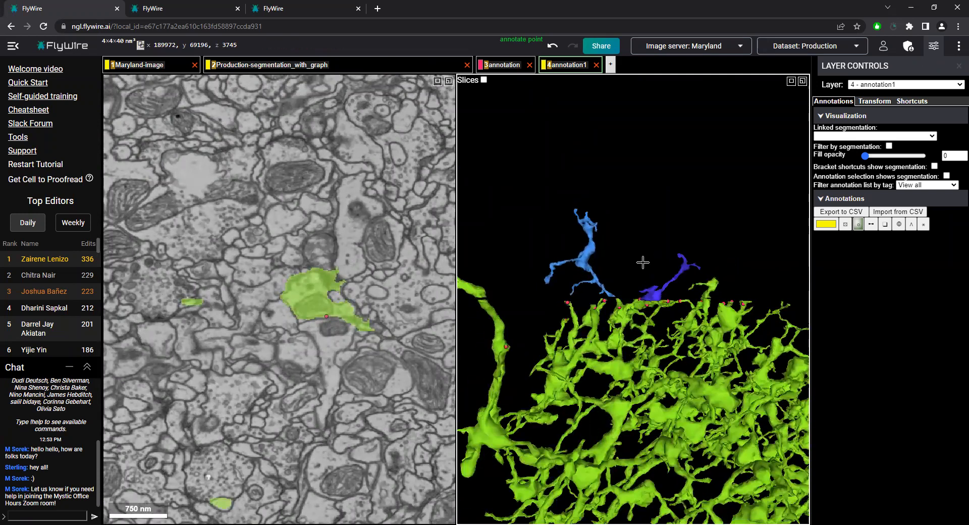
# Switch to the second FlyWire tab and centre the views on the end of the teal neuron's long branch at (196199, 76205, 2352)
pyautogui.click(183, 4)
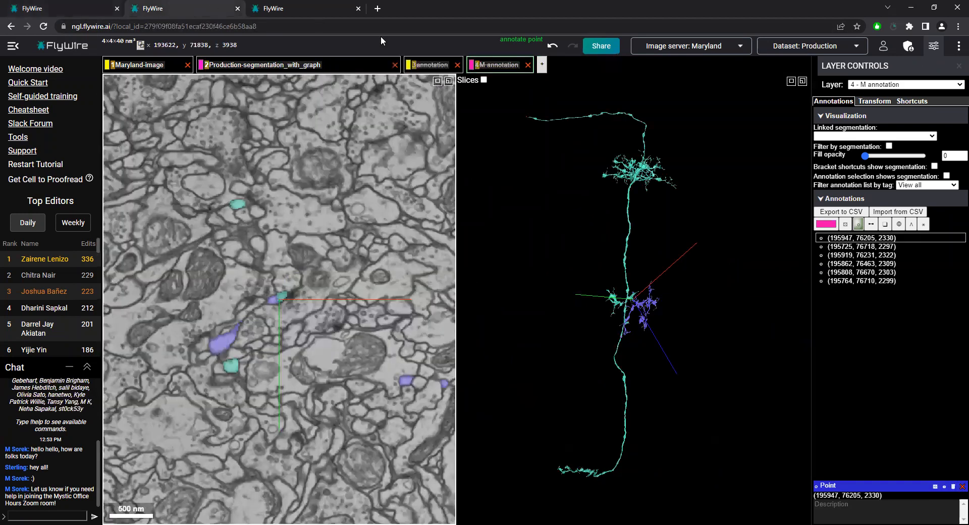
pyautogui.rightClick(532, 118)
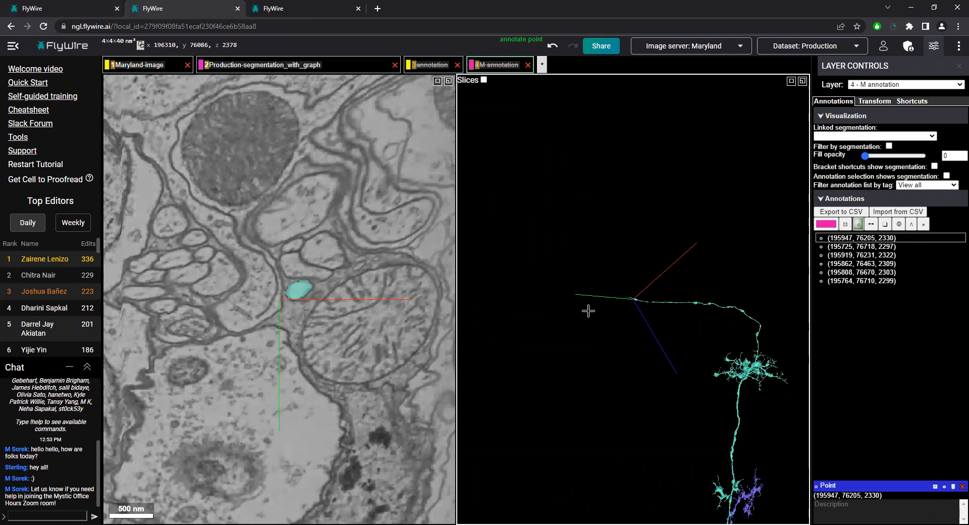
pyautogui.scroll(5, 600, 309)
pyautogui.scroll(-5, 617, 324)
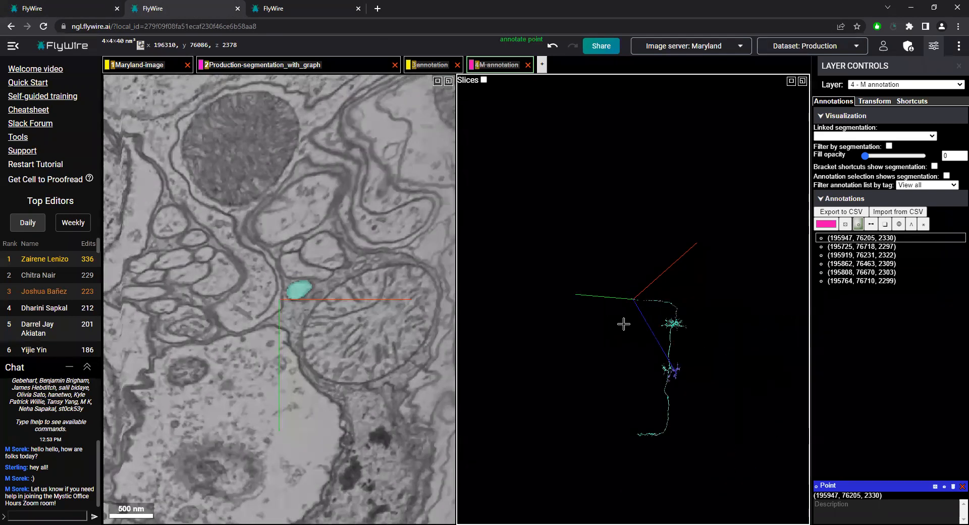
pyautogui.scroll(8, 632, 304)
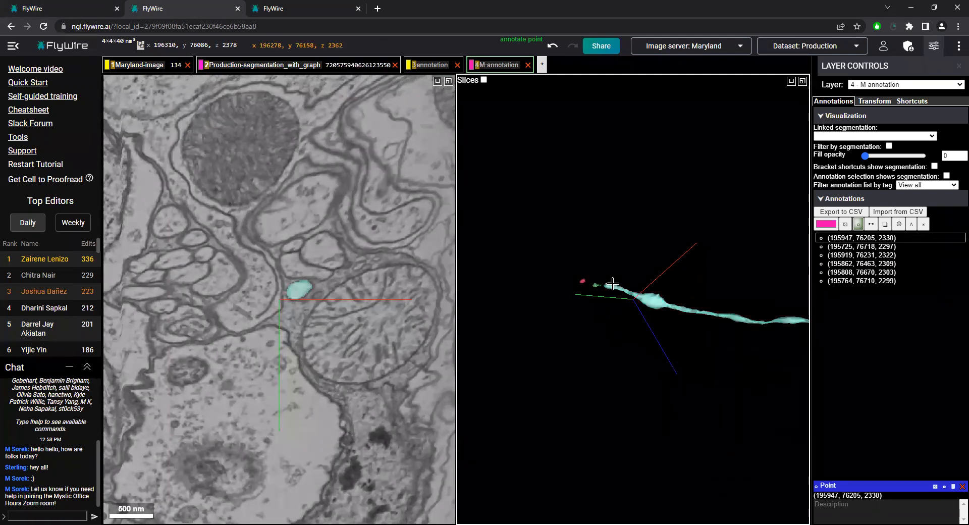
pyautogui.rightClick(609, 286)
pyautogui.moveTo(591, 275)
pyautogui.mouseDown()
pyautogui.moveTo(727, 288)
pyautogui.moveTo(727, 244)
pyautogui.moveTo(634, 244)
pyautogui.moveTo(621, 285)
pyautogui.moveTo(586, 268)
pyautogui.mouseUp()
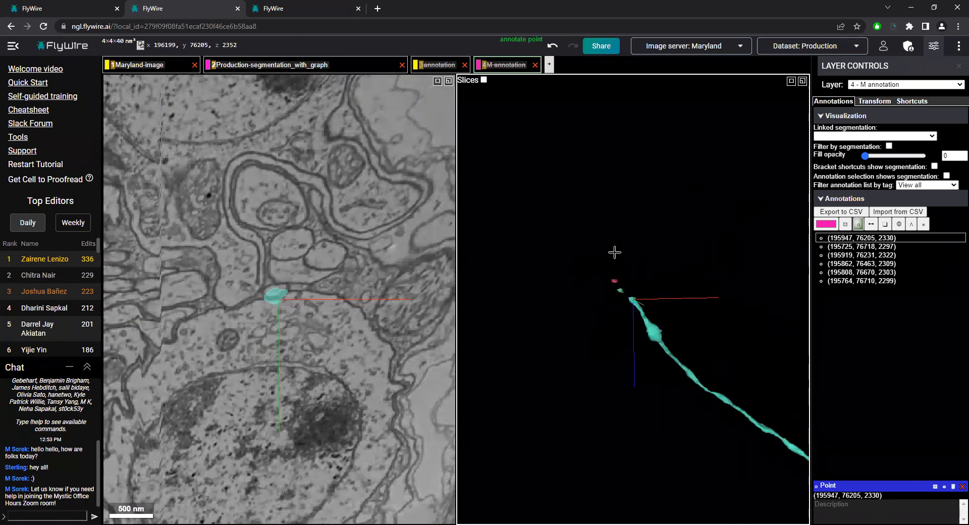
# Centre on the teal branch's cut end at (196172, 76212, 2346) and scan the slices down to z 2299 for its continuation
pyautogui.scroll(2, 631, 285)
pyautogui.rightClick(629, 298)
pyautogui.scroll(1, 306, 347)
pyautogui.scroll(-7, 306, 346)
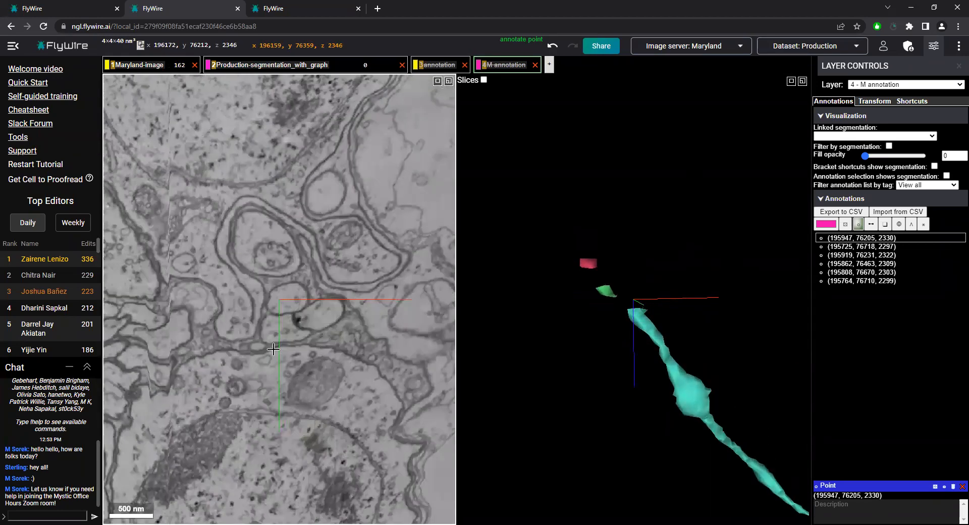
pyautogui.scroll(-10, 273, 349)
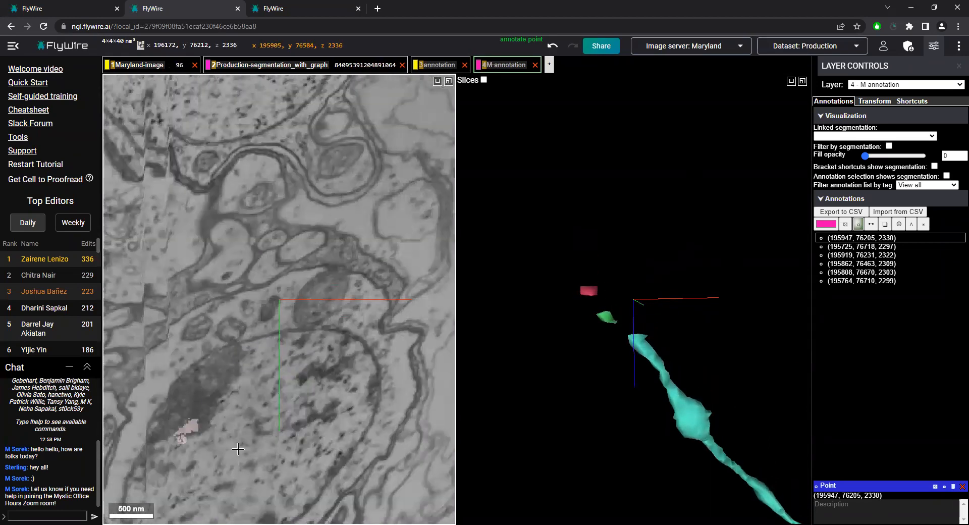
pyautogui.keyDown('ctrl'); pyautogui.scroll(-3, 293, 378); pyautogui.keyUp('ctrl')
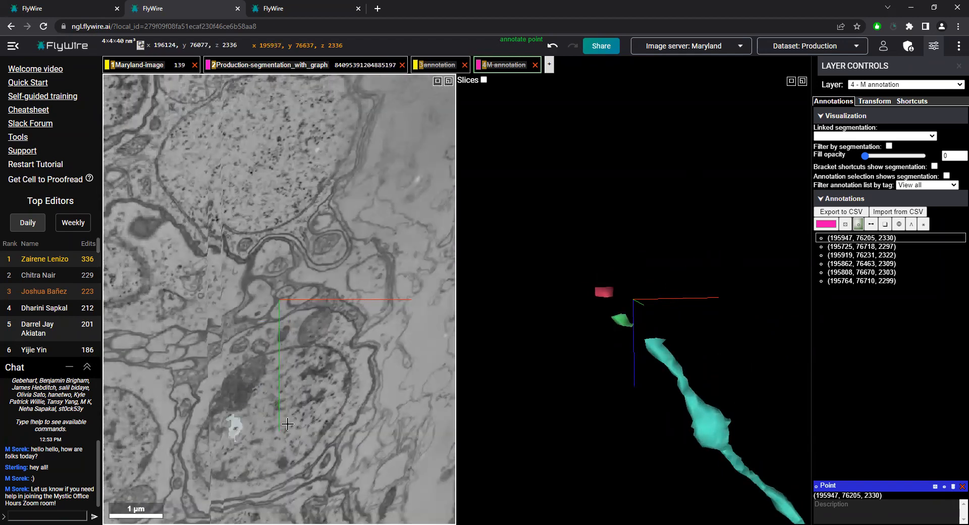
pyautogui.scroll(-16, 254, 365)
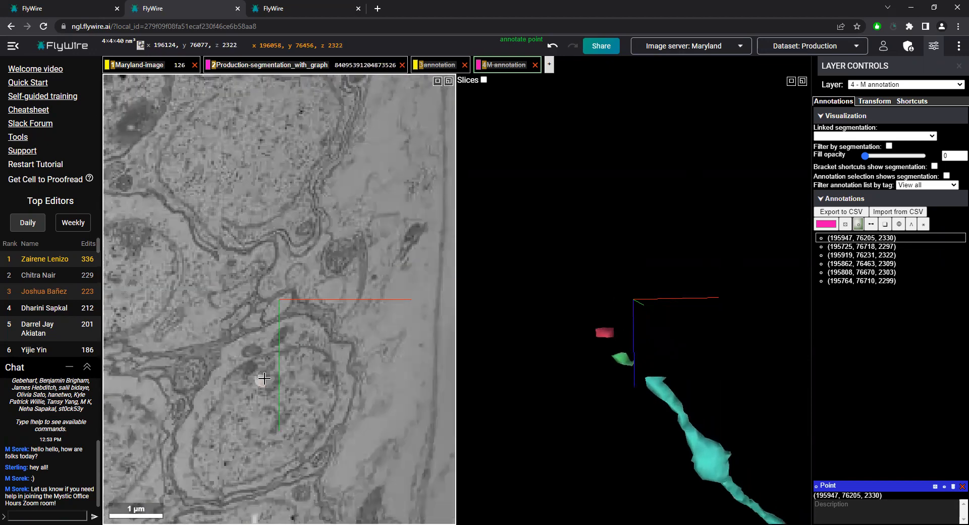
pyautogui.scroll(-6, 262, 372)
pyautogui.scroll(3, 265, 350)
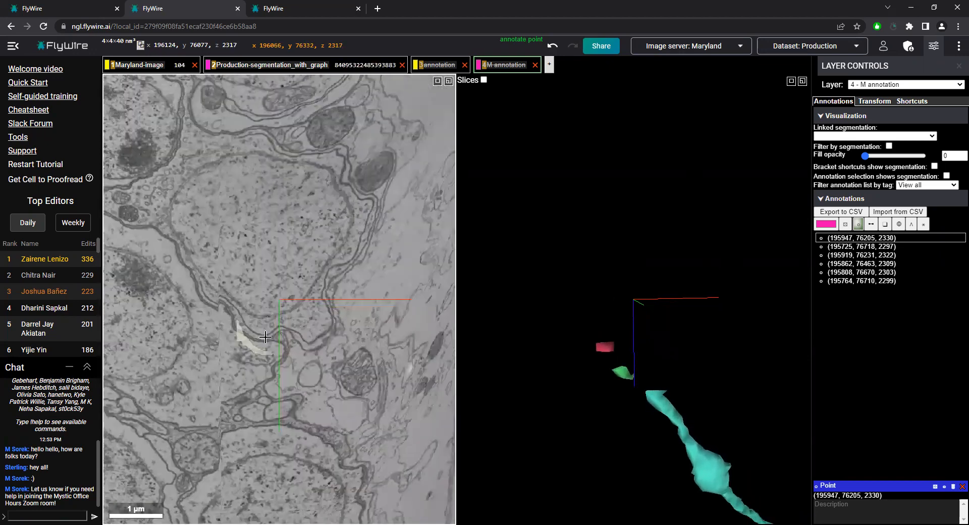
pyautogui.scroll(-4, 271, 454)
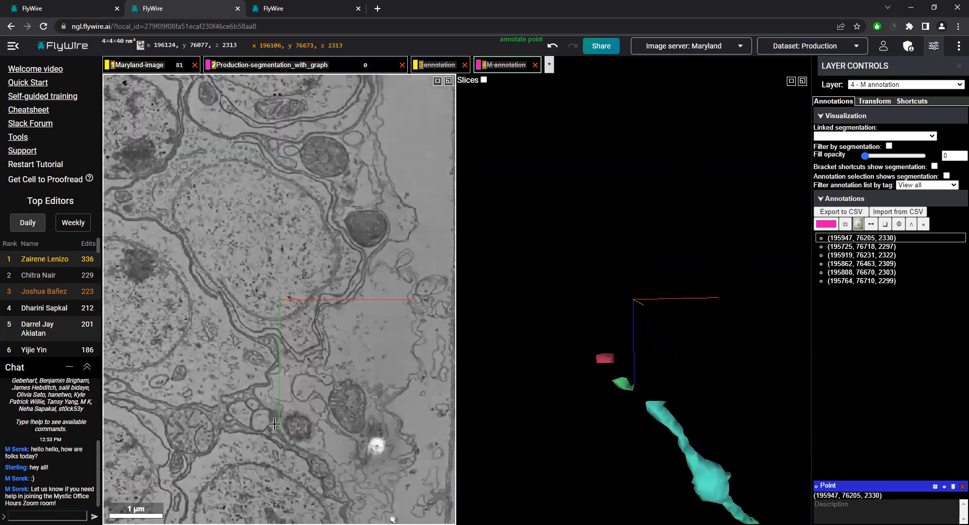
pyautogui.scroll(2, 293, 402)
pyautogui.scroll(16, 293, 401)
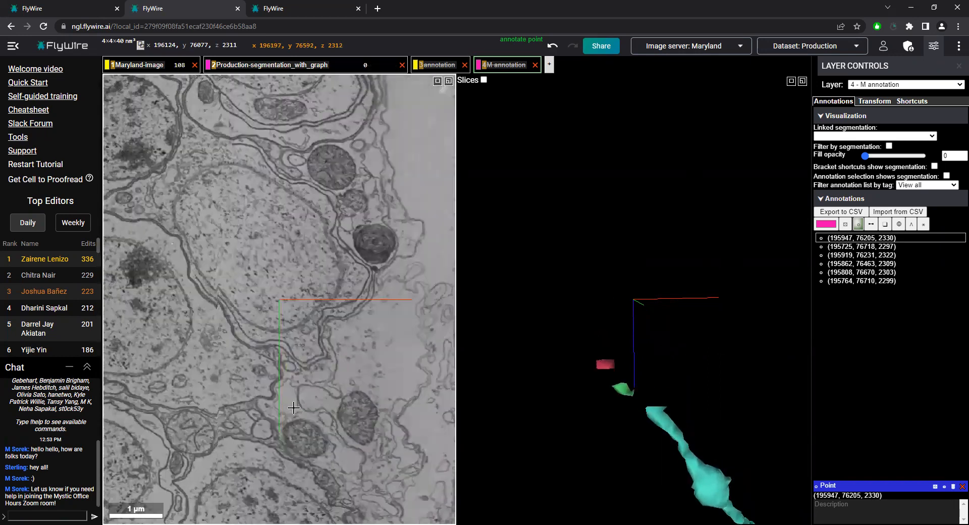
pyautogui.scroll(2, 293, 410)
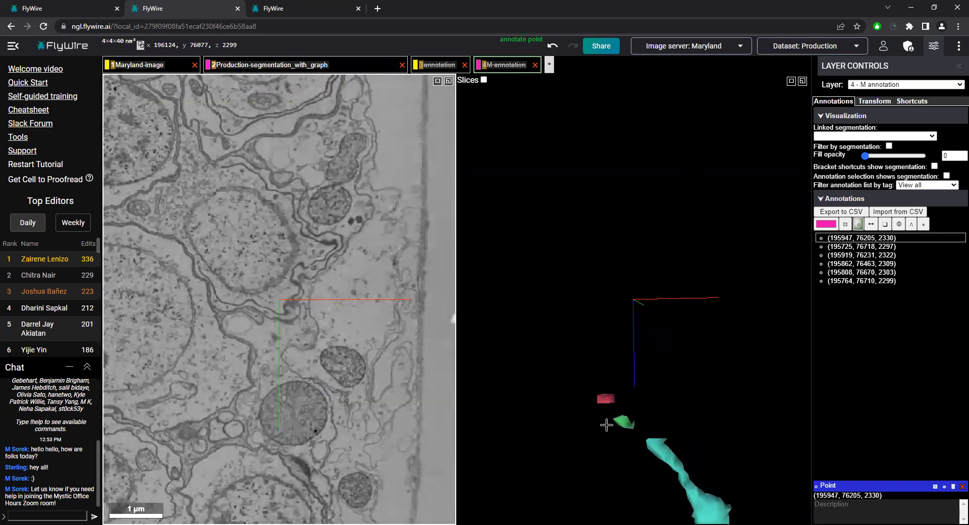
# Recentre on the teal tip at z 2350 and inspect its cross-section against the surrounding membranes up close
pyautogui.rightClick(648, 439)
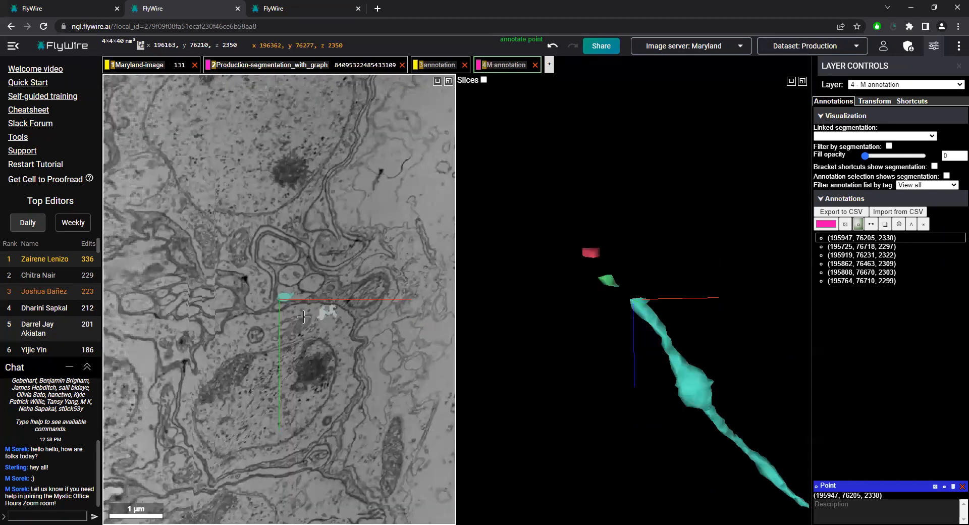
pyautogui.keyDown('ctrl'); pyautogui.scroll(4, 293, 323); pyautogui.keyUp('ctrl')
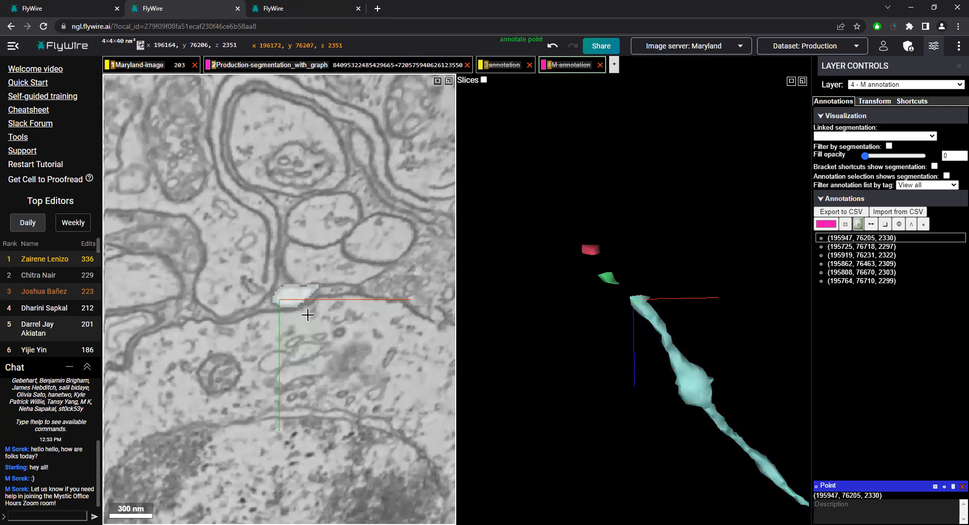
pyautogui.keyDown('ctrl'); pyautogui.scroll(-2, 309, 317); pyautogui.keyUp('ctrl')
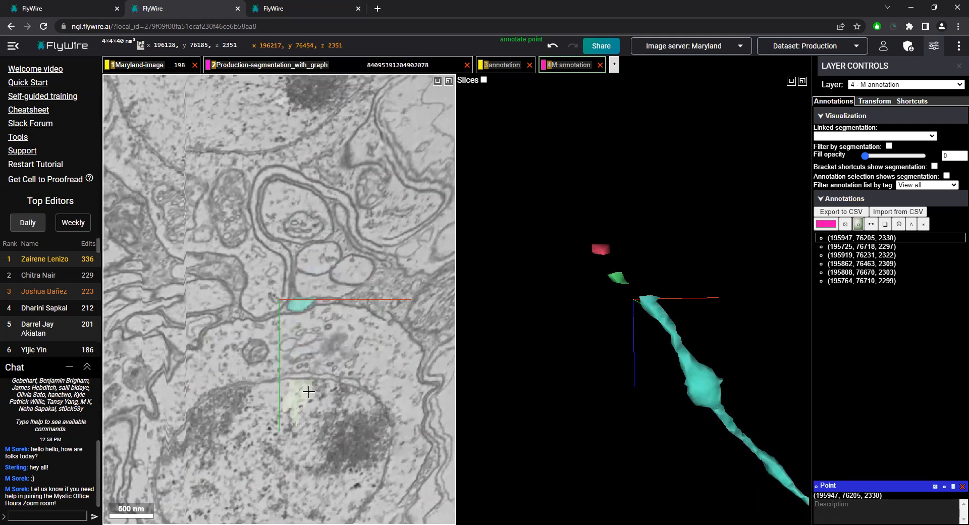
# Follow the branch through the green fragment at (196098, 76218, 2345) to the red fragment at (196012, 76303, 2333)
pyautogui.rightClick(626, 282)
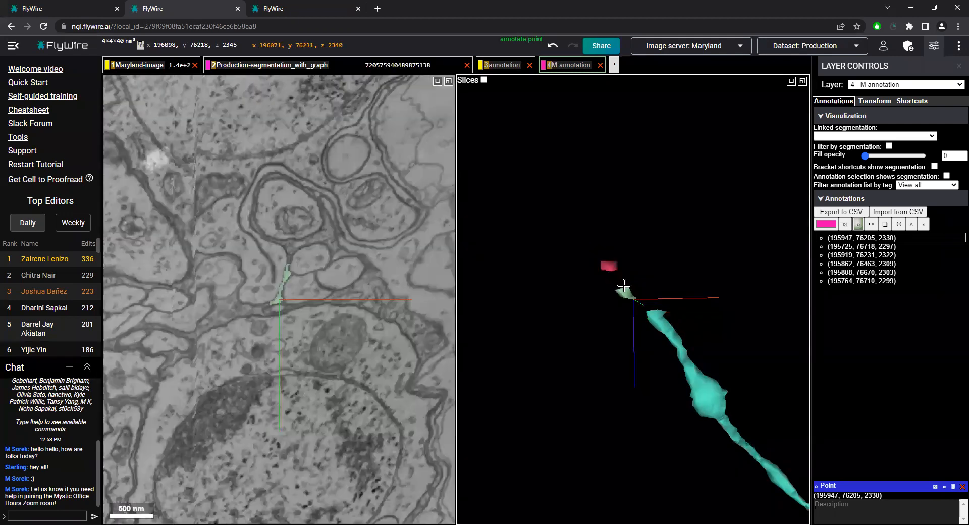
pyautogui.scroll(6, 356, 332)
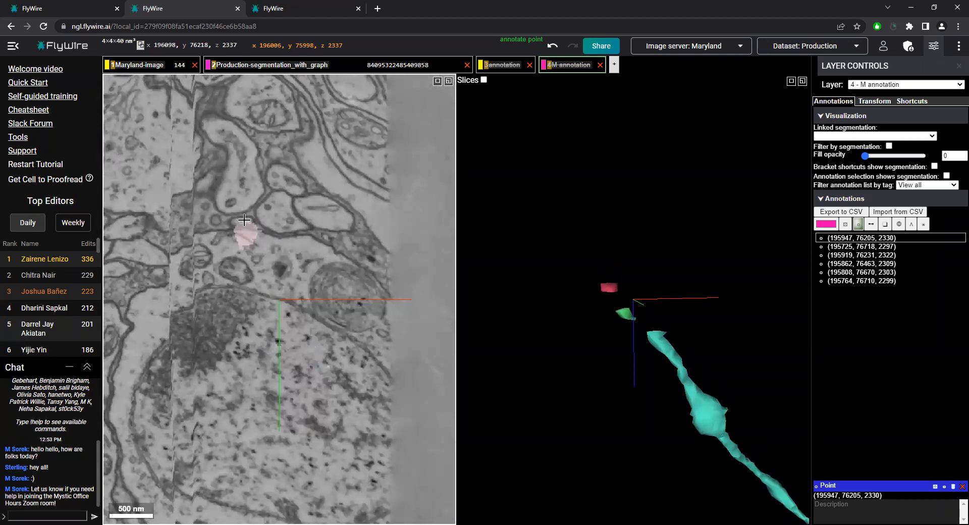
pyautogui.scroll(1, 243, 220)
pyautogui.scroll(2, 243, 221)
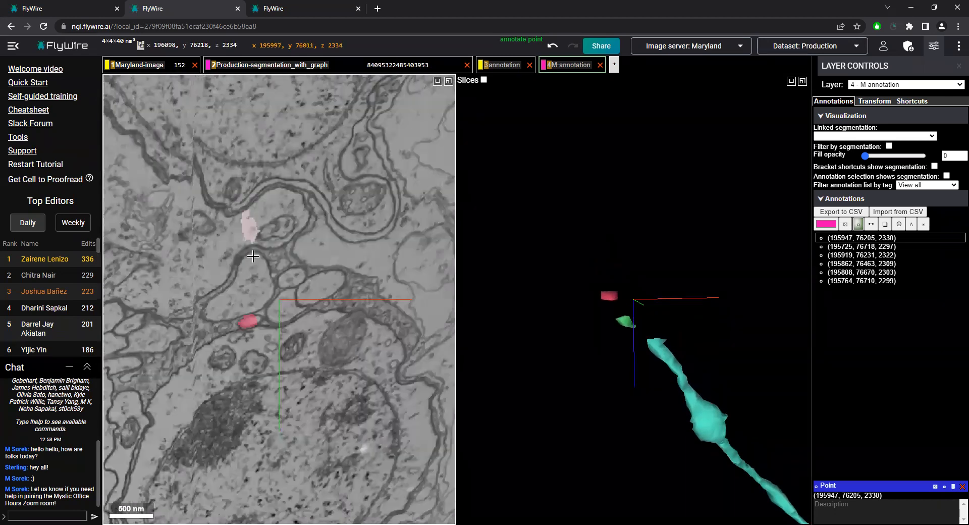
pyautogui.scroll(1, 248, 329)
pyautogui.rightClick(247, 329)
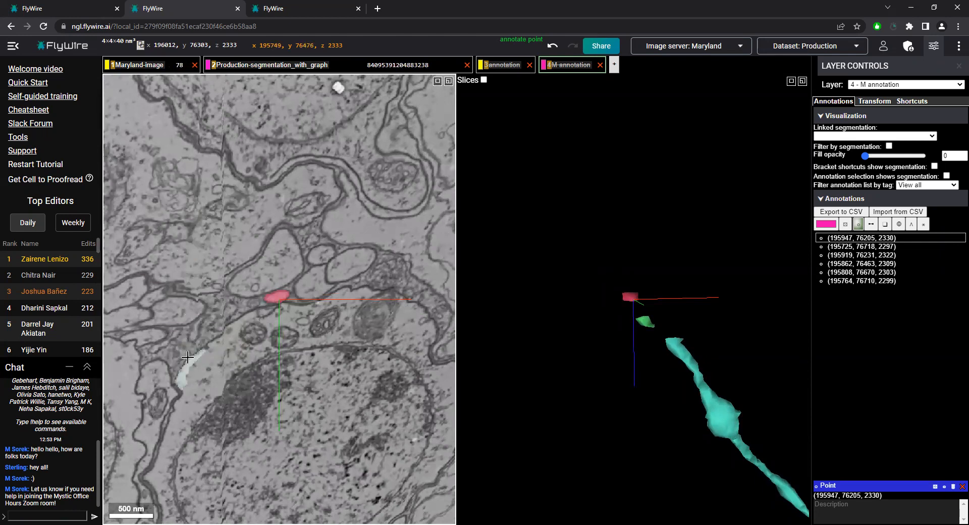
# Trace the slices beyond the red fragment to z 2318, and return to the teal tip at (196170, 76211, 2350)
pyautogui.scroll(5, 253, 309)
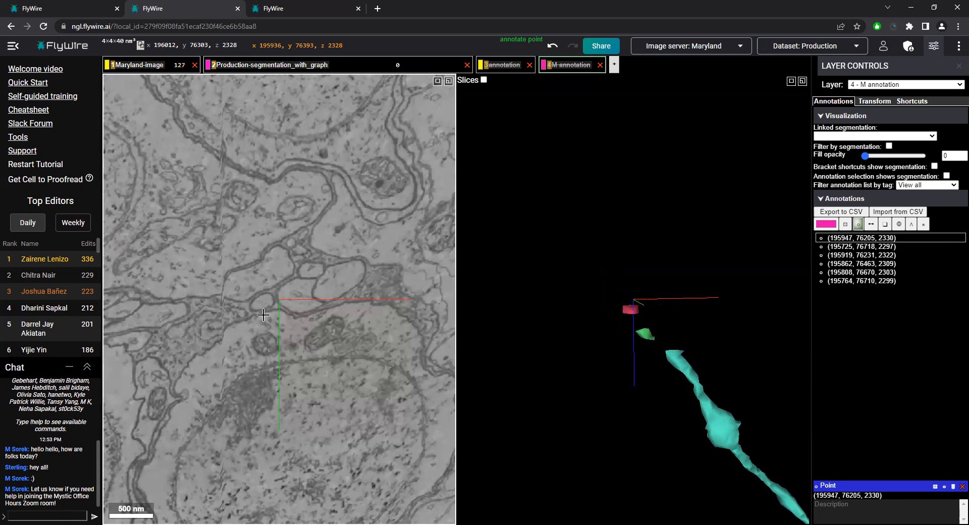
pyautogui.scroll(4, 250, 309)
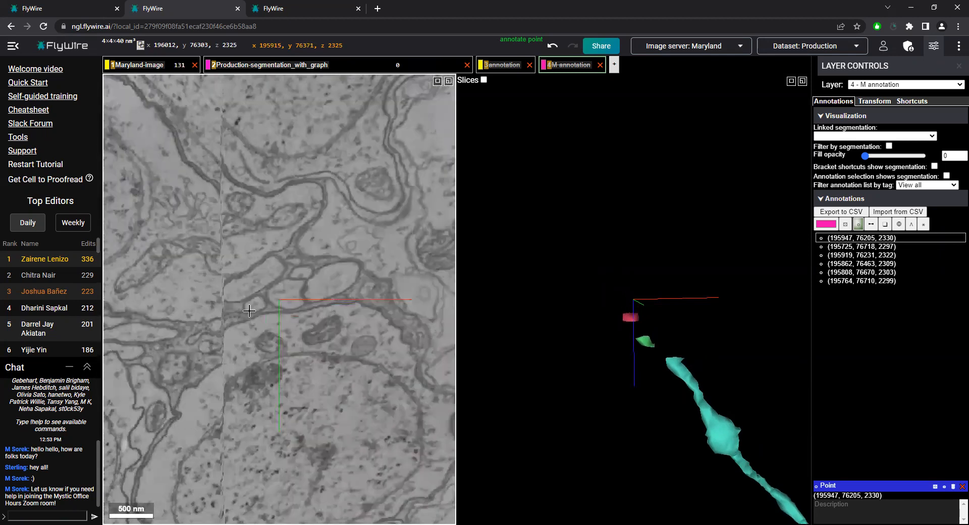
pyautogui.scroll(4, 236, 323)
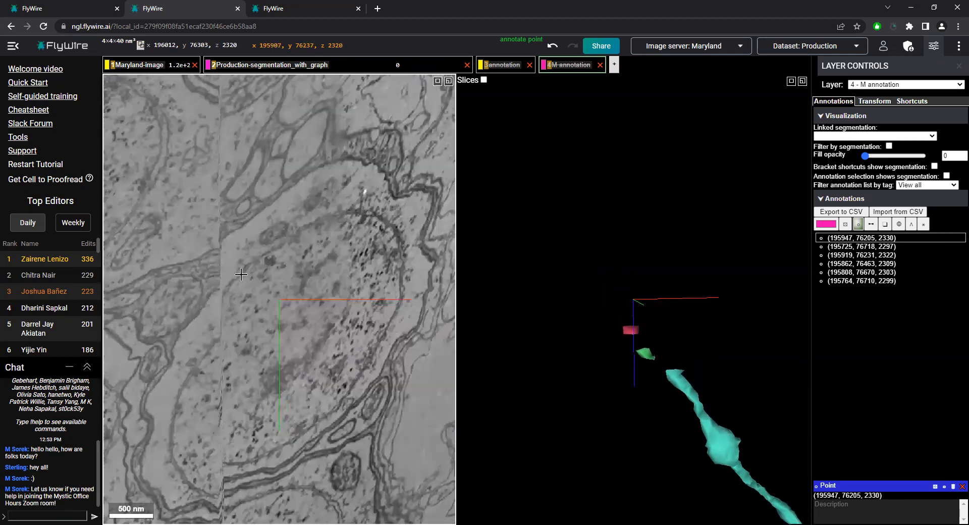
pyautogui.scroll(2, 237, 217)
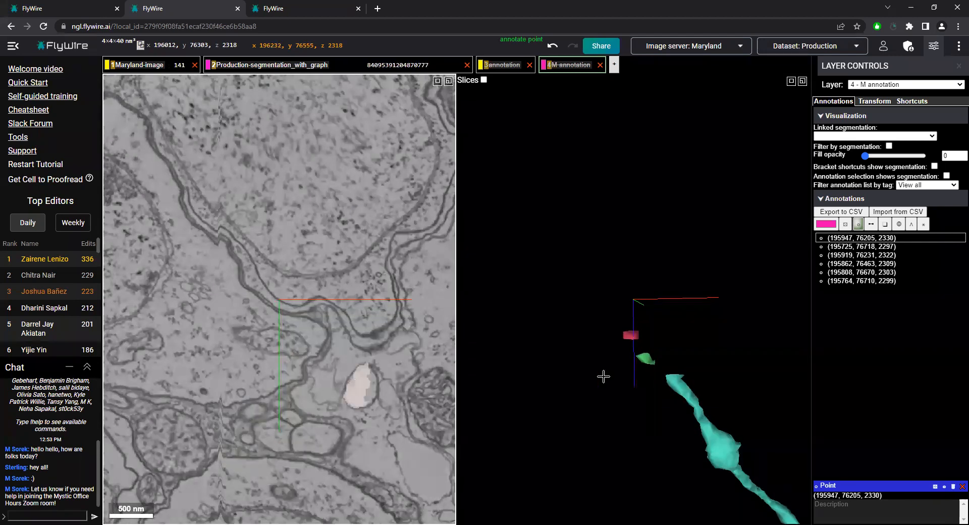
pyautogui.rightClick(669, 375)
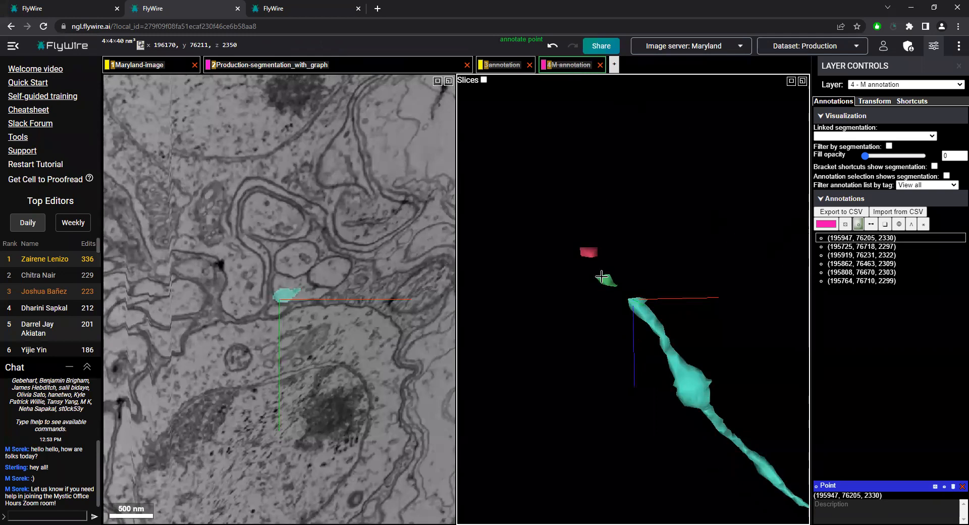
# Show the M annotation layer's points and centre the view on the one at (195947, 76205, 2330)
pyautogui.scroll(4, 245, 301)
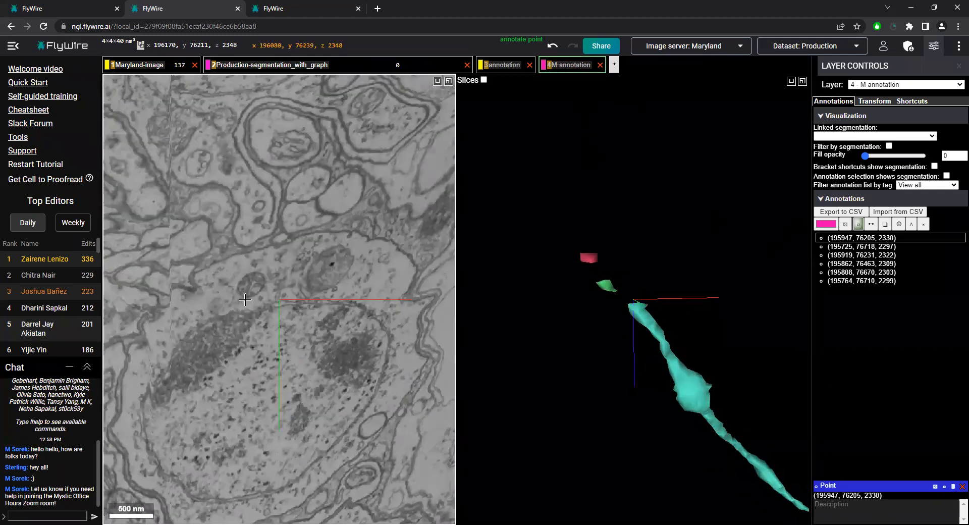
pyautogui.click(570, 68)
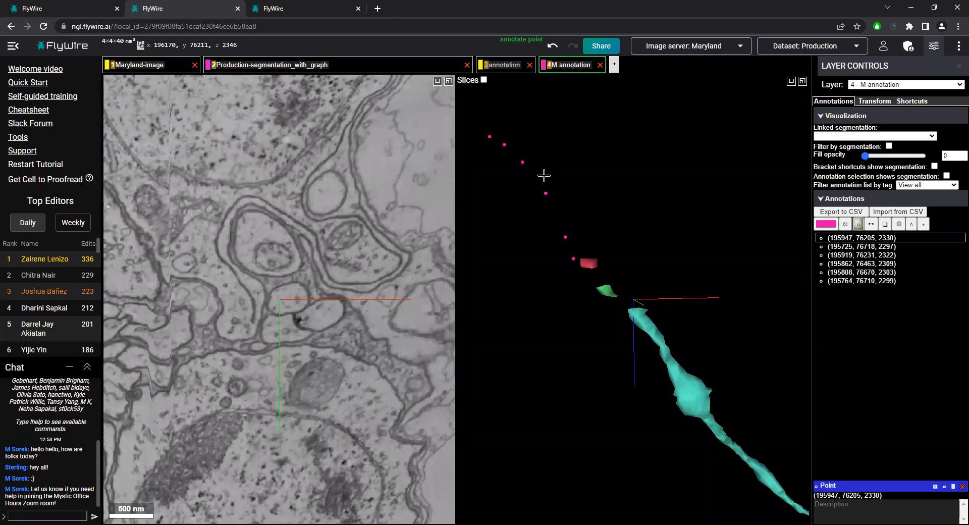
pyautogui.rightClick(580, 260)
# Scan the slices from the point at (195947, 76205, 2330) down to z 2313, following the branch's cross-section through the shifts
pyautogui.scroll(5, 263, 348)
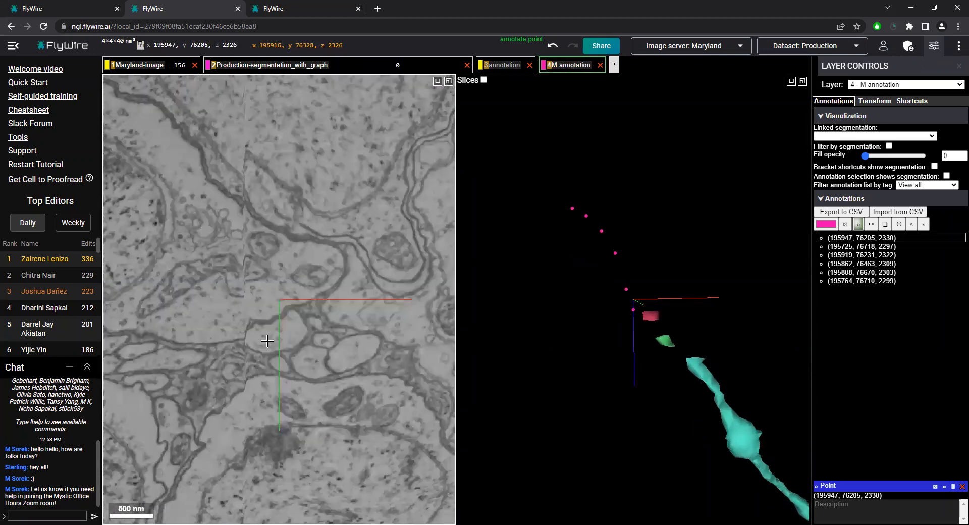
pyautogui.scroll(1, 277, 345)
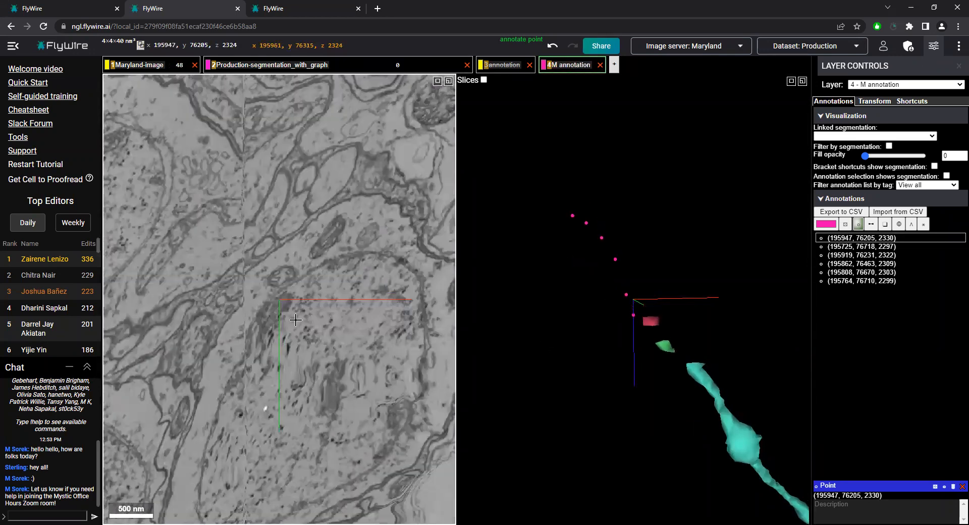
pyautogui.scroll(3, 269, 256)
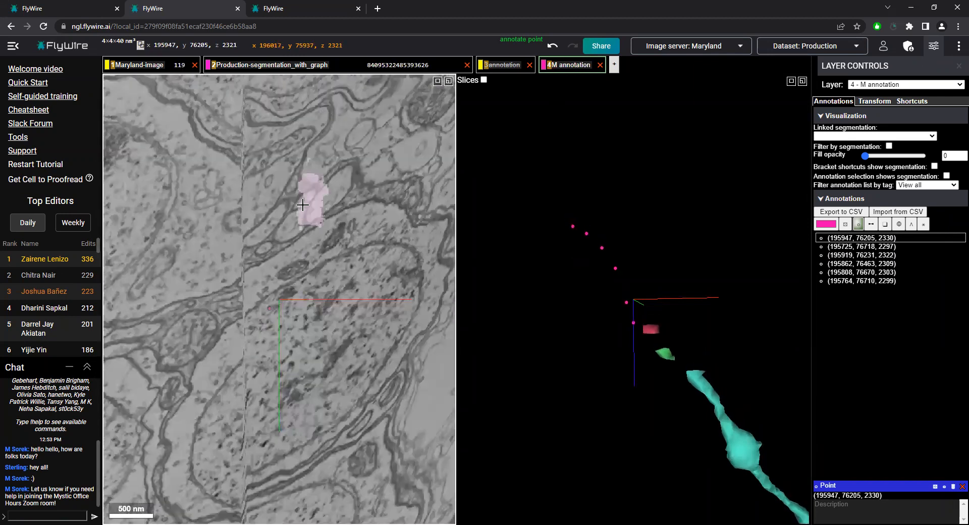
pyautogui.scroll(2, 308, 222)
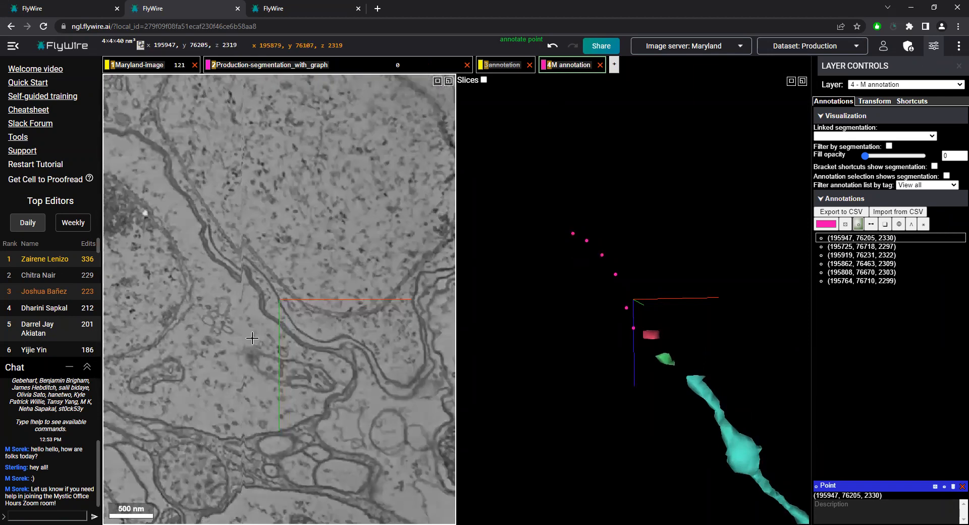
pyautogui.scroll(1, 278, 469)
pyautogui.scroll(3, 272, 472)
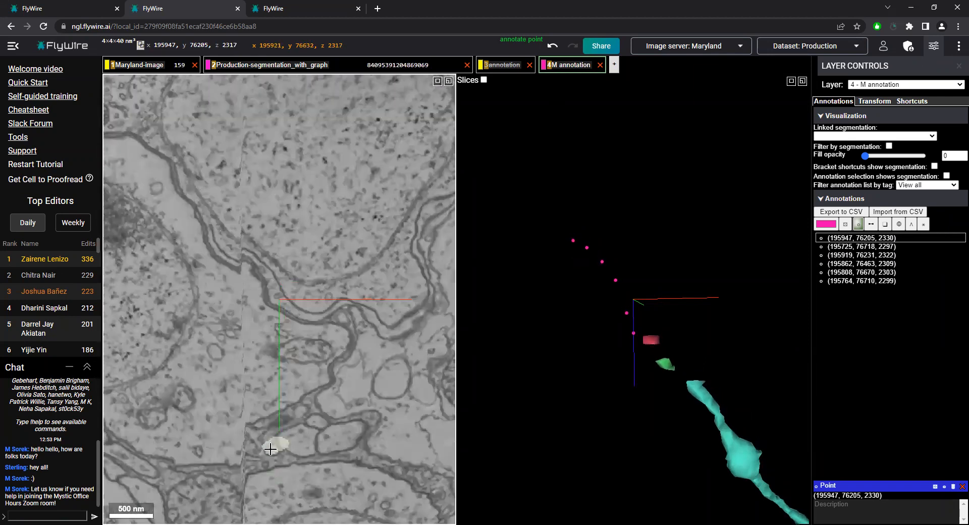
pyautogui.scroll(3, 268, 347)
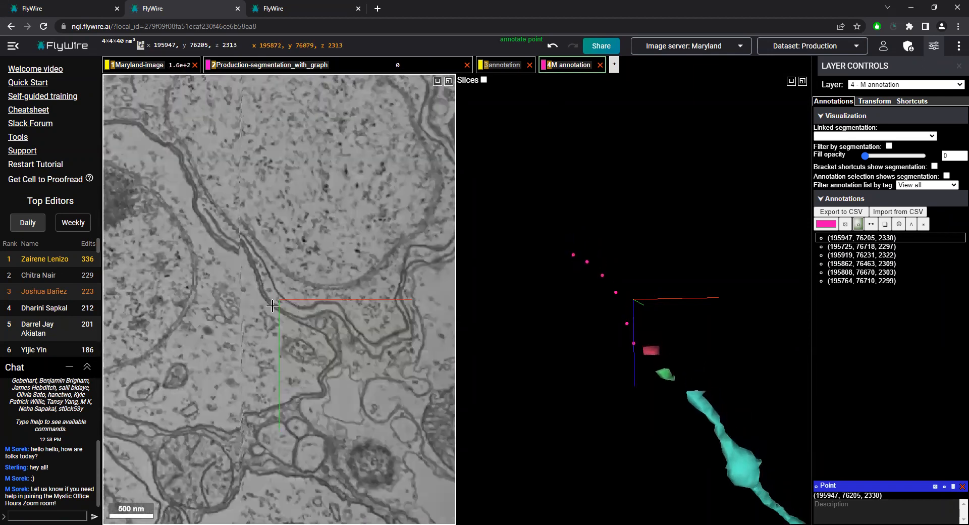
# Follow the annotated trail from (195862, 76463, 2309) to (195725, 76718, 2297), and continue down to z 2294
pyautogui.rightClick(618, 297)
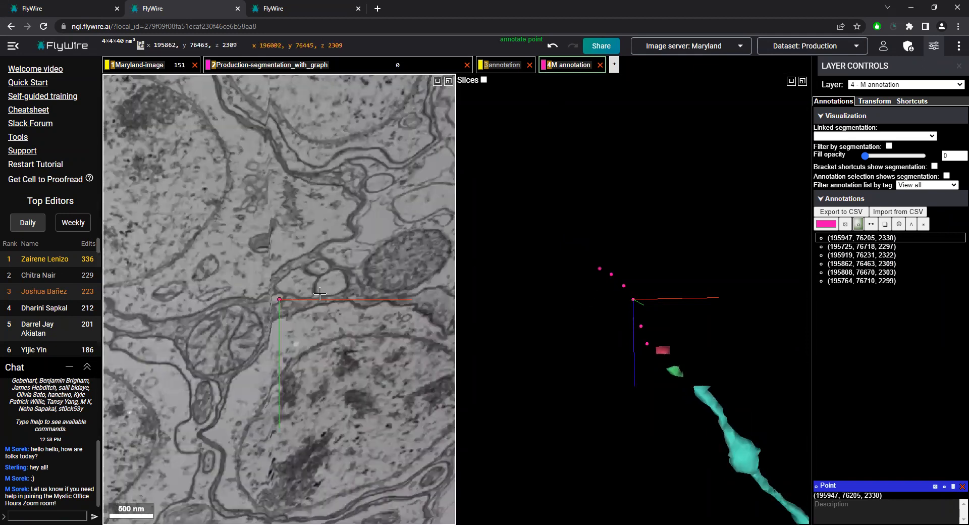
pyautogui.scroll(5, 279, 320)
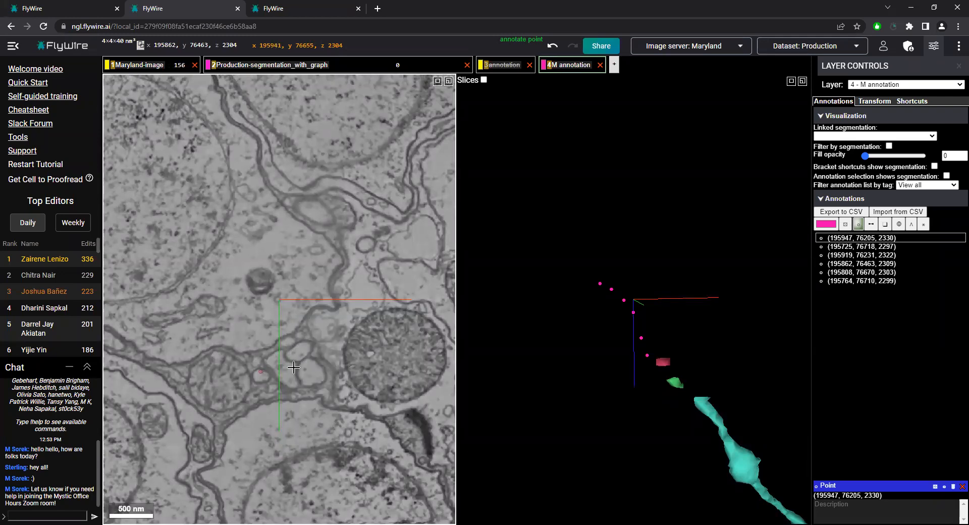
pyautogui.rightClick(261, 374)
pyautogui.scroll(6, 260, 356)
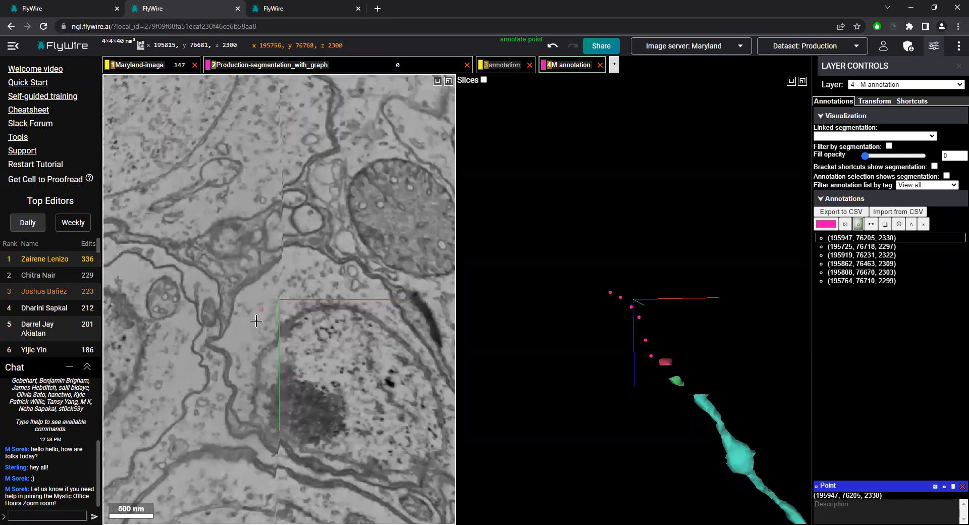
pyautogui.scroll(4, 242, 318)
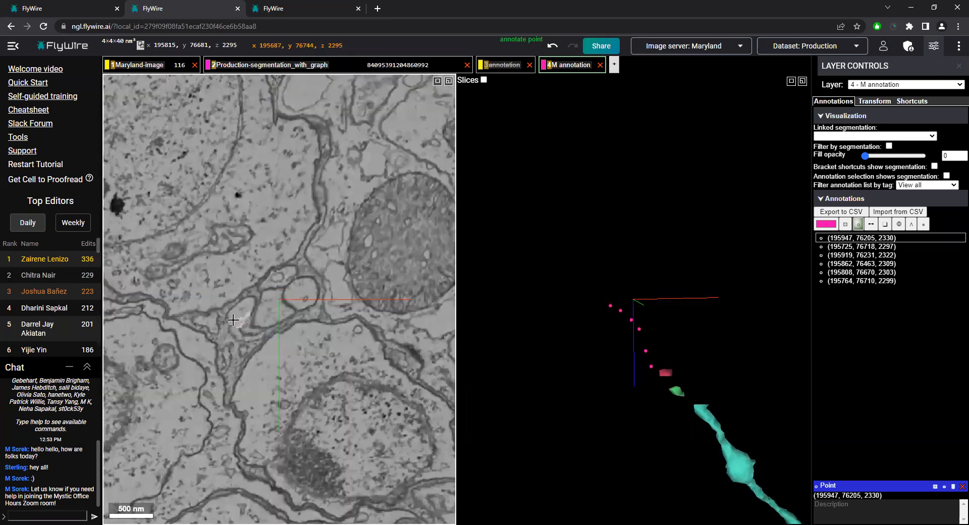
pyautogui.rightClick(610, 312)
pyautogui.scroll(3, 275, 301)
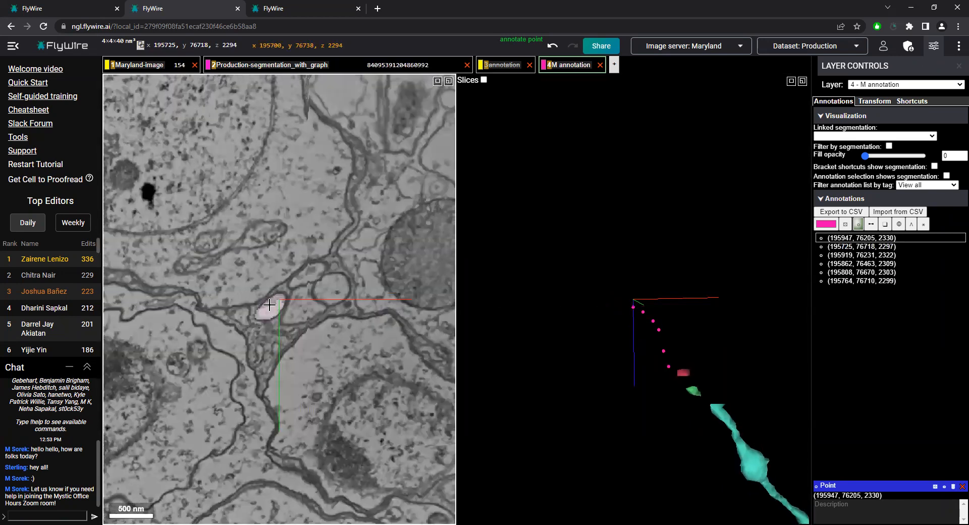
# Select the segment beside the trail's end at z 2294, examine its 3D alignment with the teal branch, and deselect it
pyautogui.doubleClick(269, 305)
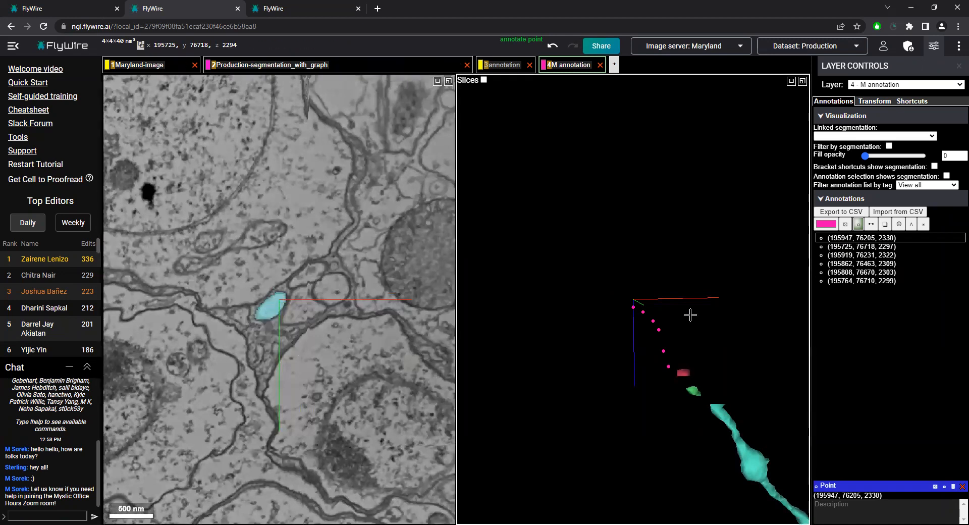
pyautogui.scroll(-6, 665, 339)
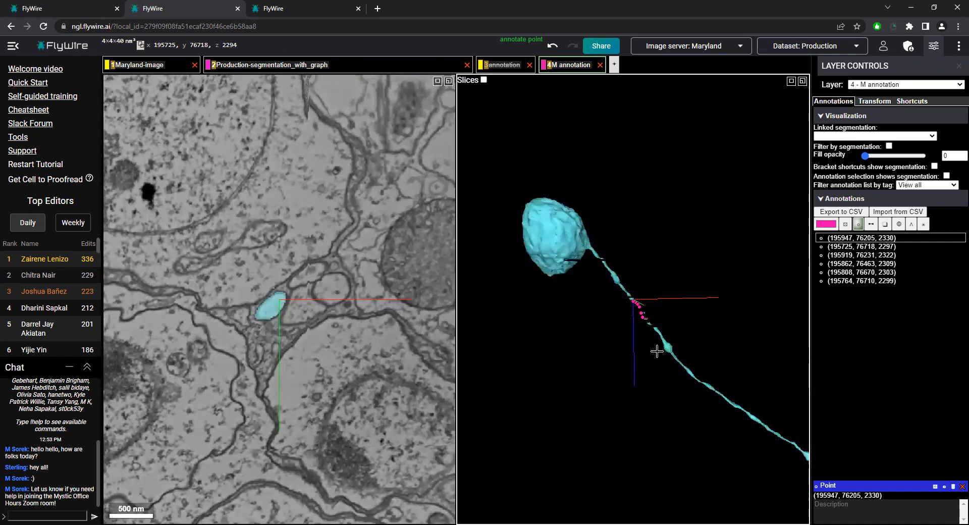
pyautogui.moveTo(628, 383); pyautogui.dragTo(604, 342)
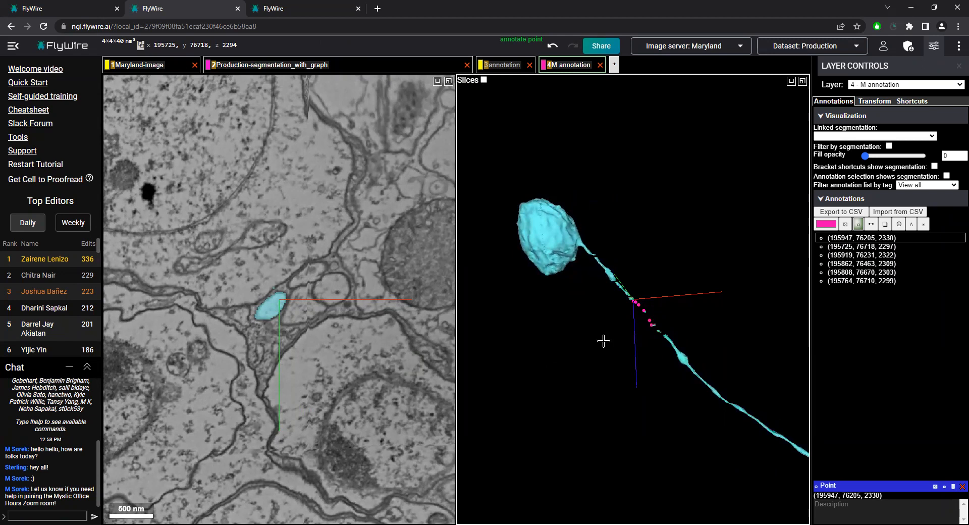
pyautogui.scroll(4, 671, 275)
pyautogui.scroll(-2, 656, 294)
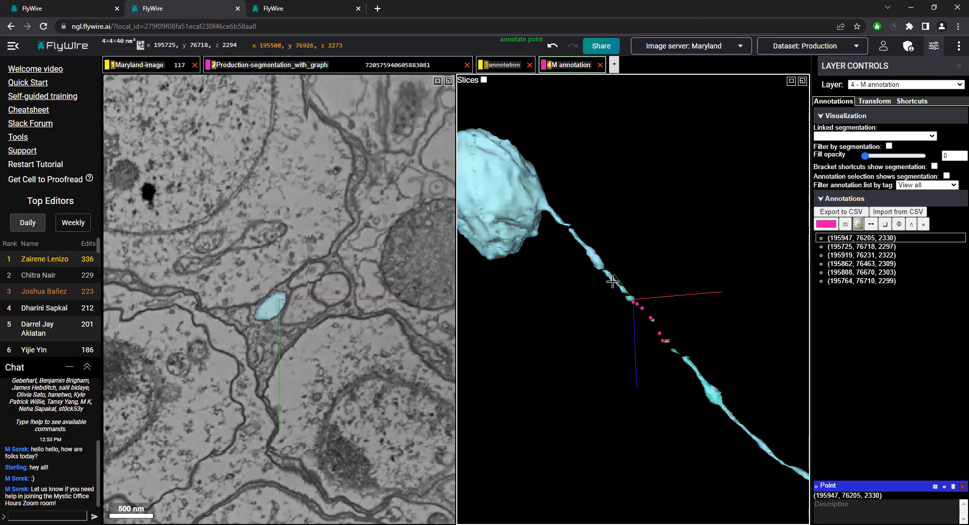
pyautogui.doubleClick(629, 299)
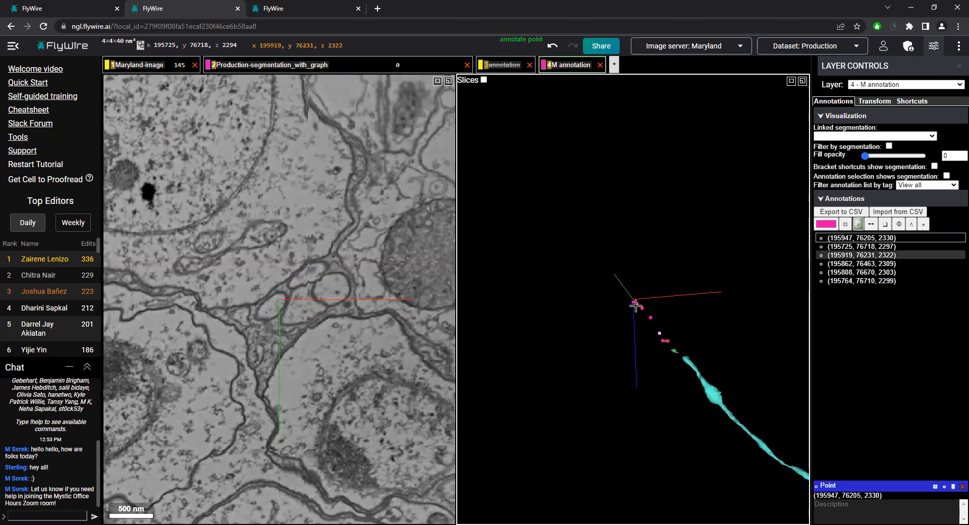
# Add an annotation layer coloured blue, and show it together with the M annotation layer
pyautogui.scroll(-3, 374, 327)
pyautogui.scroll(-2, 659, 320)
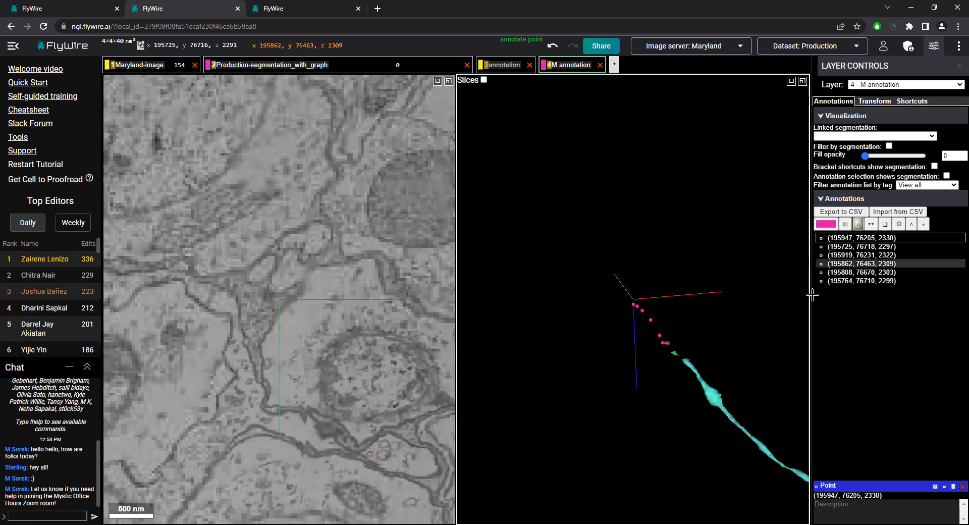
pyautogui.keyDown('ctrl'); pyautogui.click(614, 65); pyautogui.keyUp('ctrl')
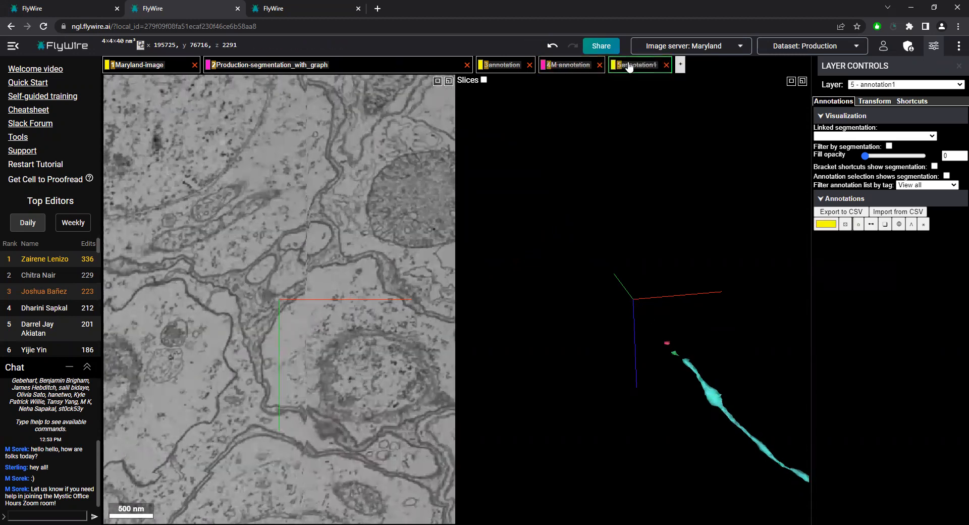
pyautogui.click(579, 66)
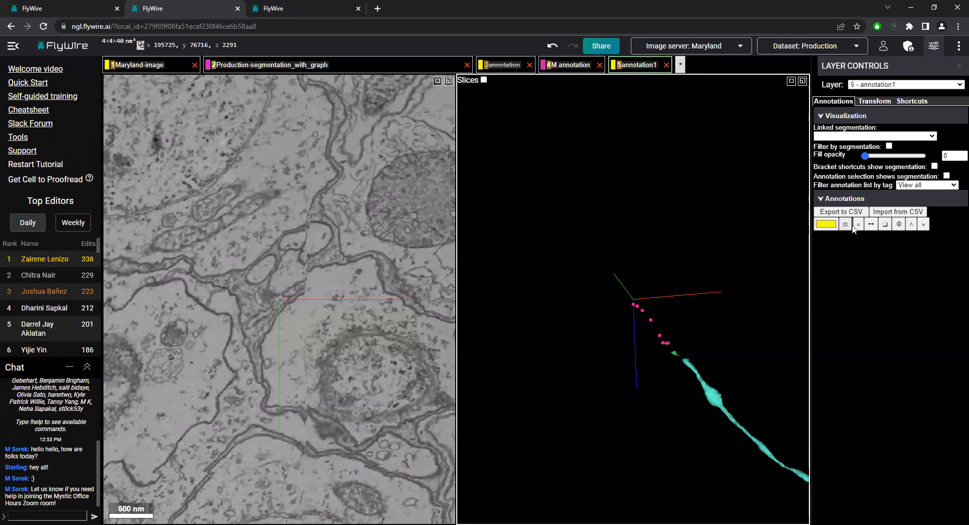
pyautogui.click(828, 225)
pyautogui.click(881, 313)
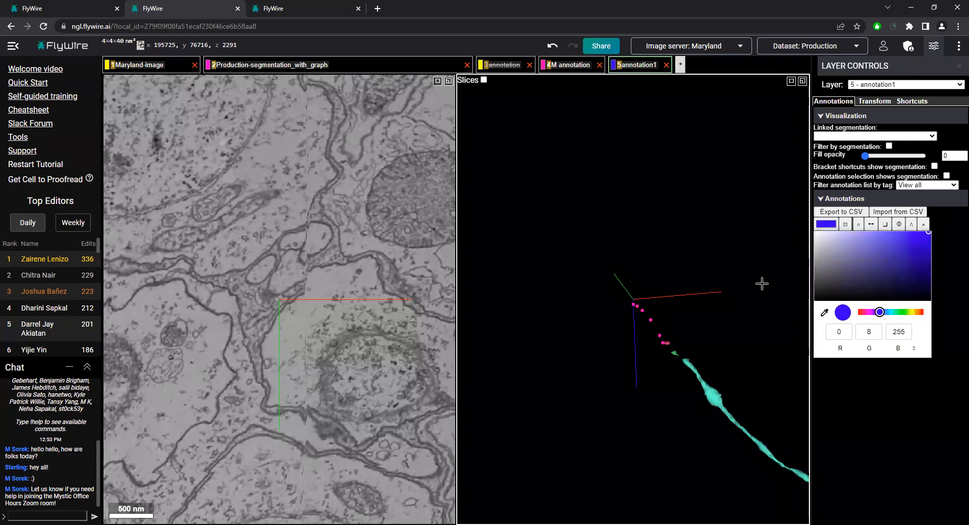
# Place blue points on the red fragment at (196002, 76296, 2333) and on the trail's end at (195725, 76718, 2297)
pyautogui.rightClick(667, 342)
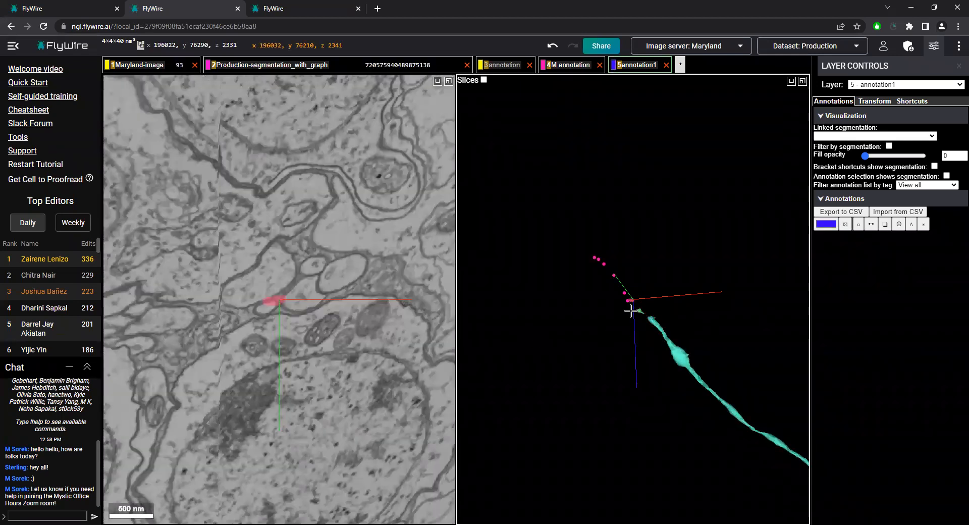
pyautogui.scroll(-3, 263, 311)
pyautogui.scroll(1, 278, 303)
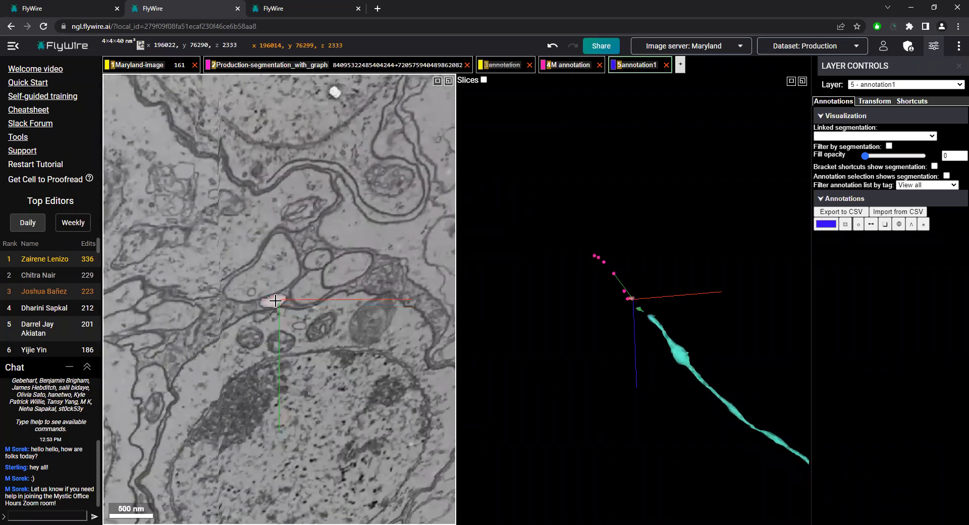
pyautogui.keyDown('ctrl'); pyautogui.click(275, 301); pyautogui.keyUp('ctrl')
pyautogui.click(859, 224)
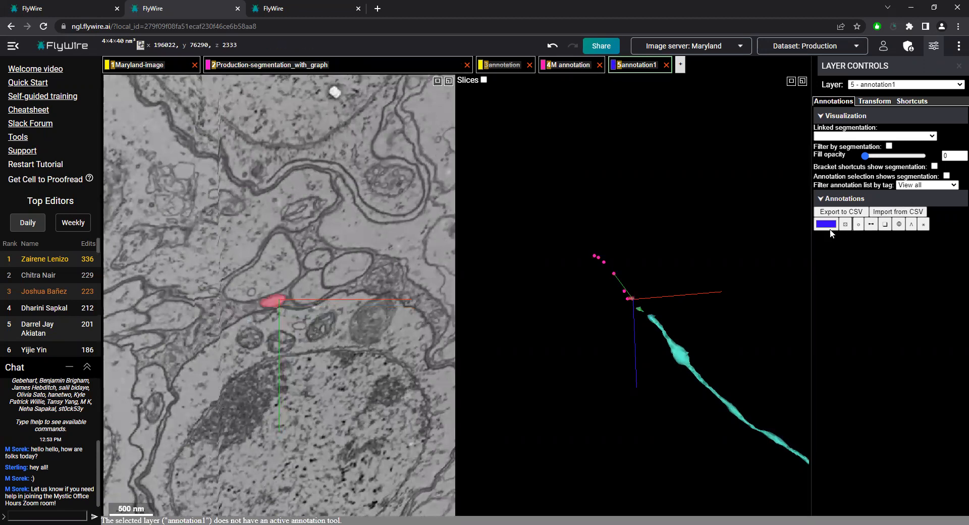
pyautogui.keyDown('ctrl'); pyautogui.click(273, 301); pyautogui.keyUp('ctrl')
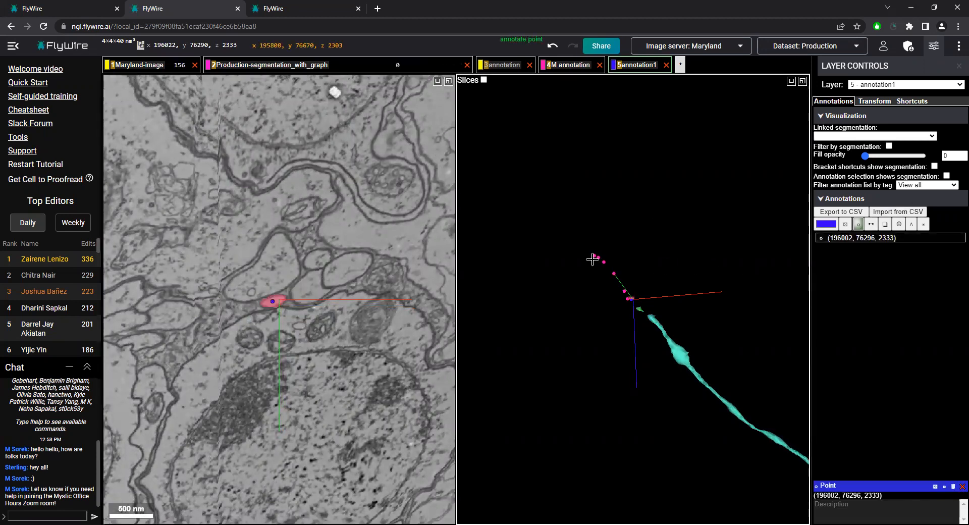
pyautogui.rightClick(595, 256)
pyautogui.keyDown('ctrl'); pyautogui.click(279, 299); pyautogui.keyUp('ctrl')
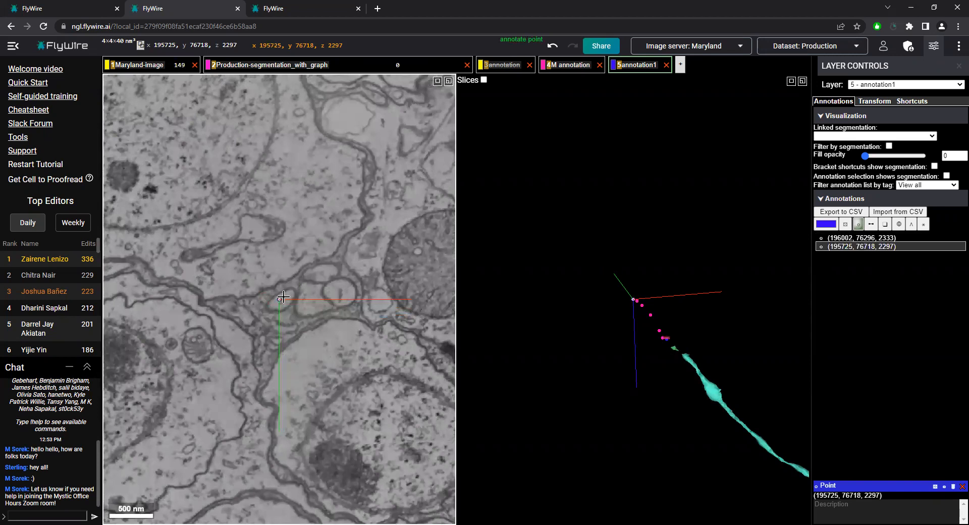
# Compare the slices at the two blue points, z 2333 and z 2297, by switching back and forth between them
pyautogui.click(865, 239)
pyautogui.click(865, 247)
pyautogui.click(866, 240)
pyautogui.click(866, 247)
pyautogui.click(865, 238)
pyautogui.click(865, 247)
pyautogui.click(868, 238)
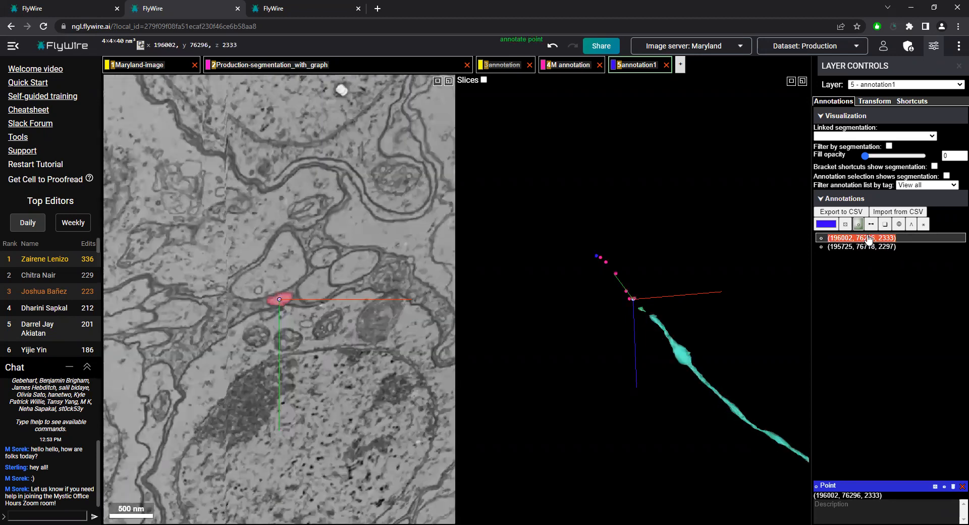
pyautogui.click(867, 247)
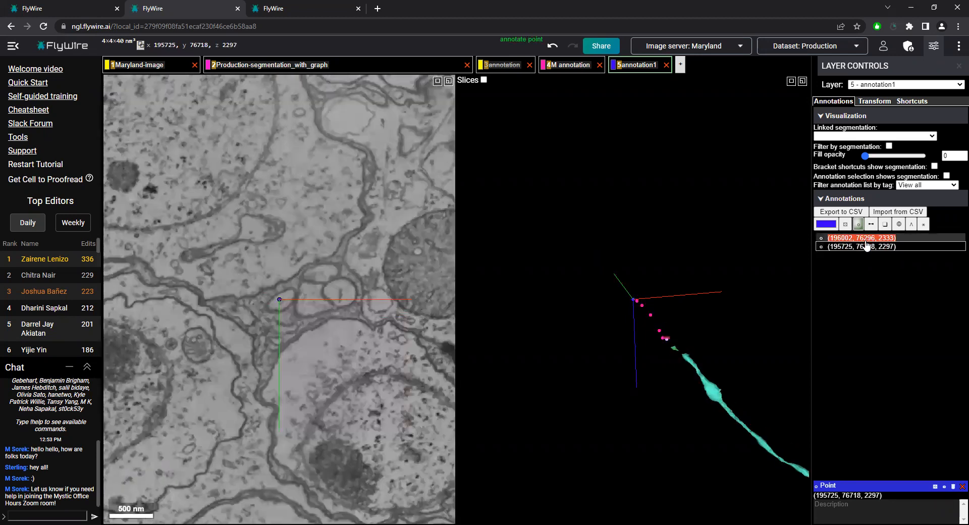
pyautogui.click(867, 239)
pyautogui.click(866, 246)
pyautogui.click(866, 238)
pyautogui.click(867, 246)
pyautogui.click(868, 238)
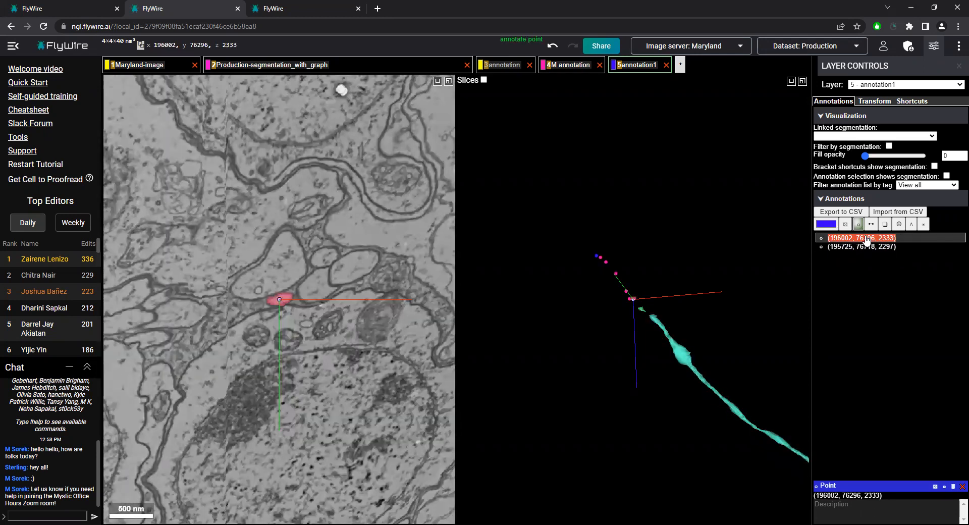
pyautogui.click(866, 247)
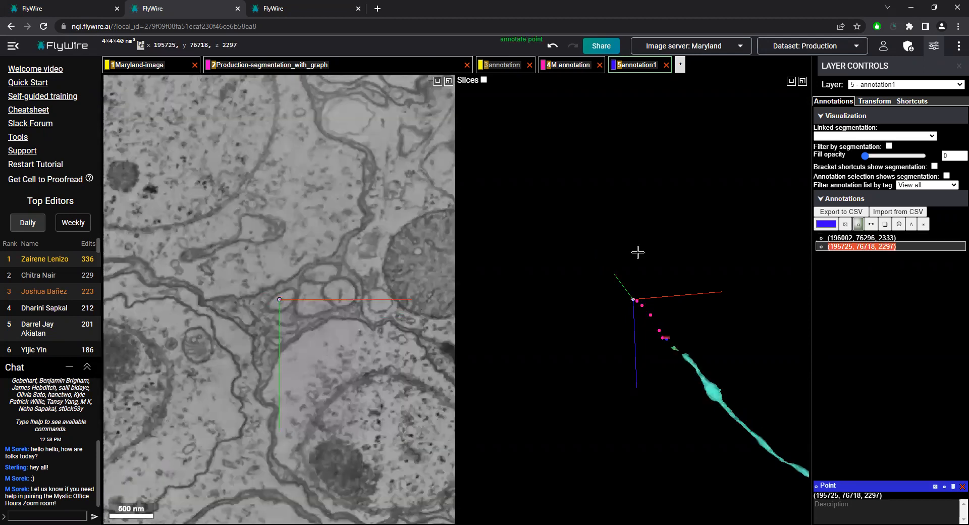
# Add a comparison point at (195903, 76702, 2297), and delete all three points from the annotation1 layer
pyautogui.click(341, 293)
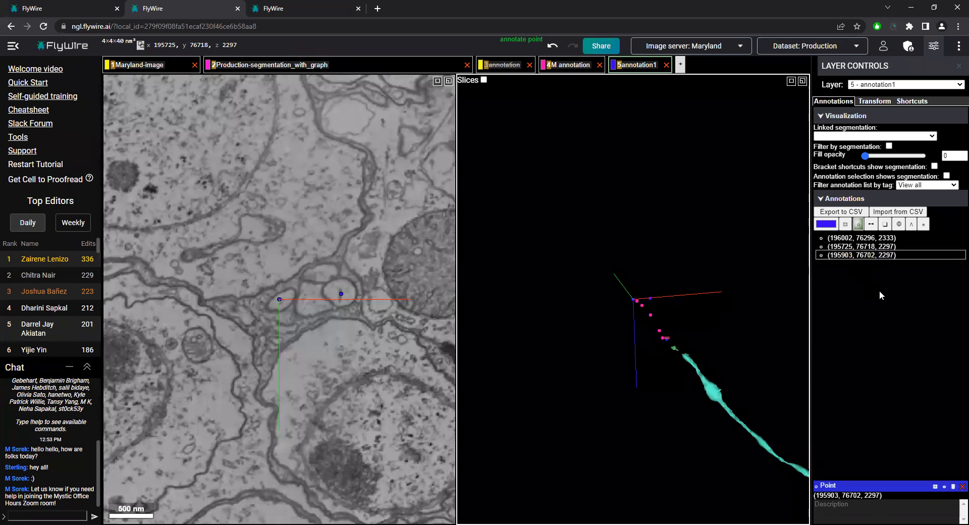
pyautogui.keyDown('shift'); pyautogui.click(870, 240); pyautogui.keyUp('shift')
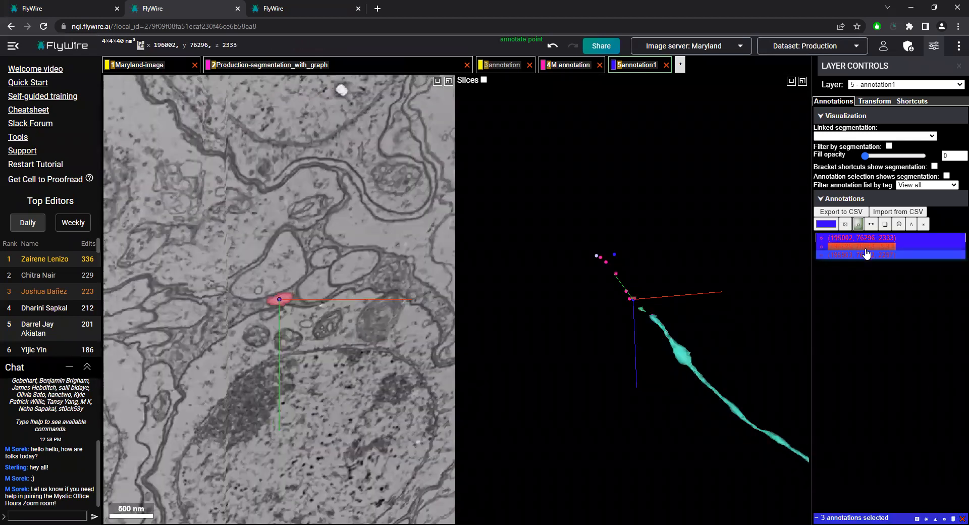
pyautogui.click(954, 518)
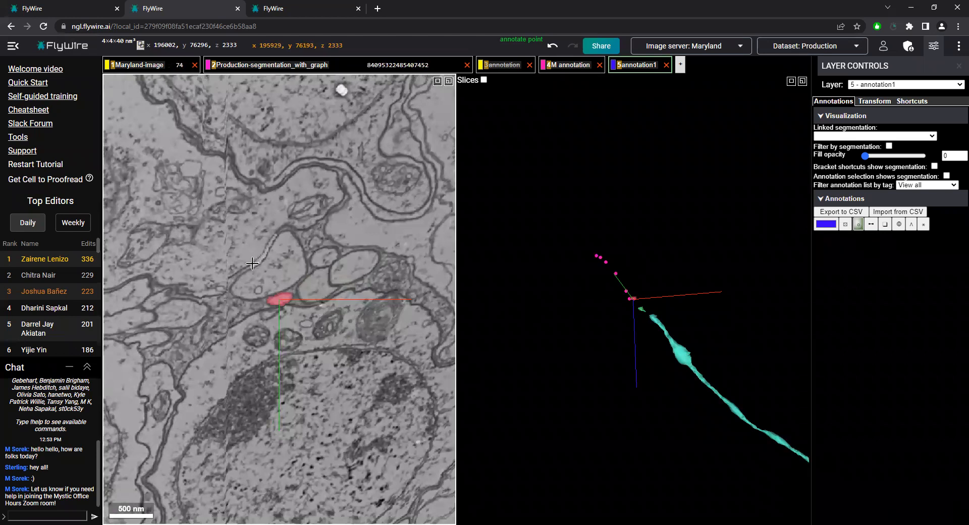
# Place a blue point on the nucleus below the red fragment at (196125, 76618, 2333), and follow that cell body through the slices to z 2295
pyautogui.keyDown('ctrl'); pyautogui.click(322, 412); pyautogui.keyUp('ctrl')
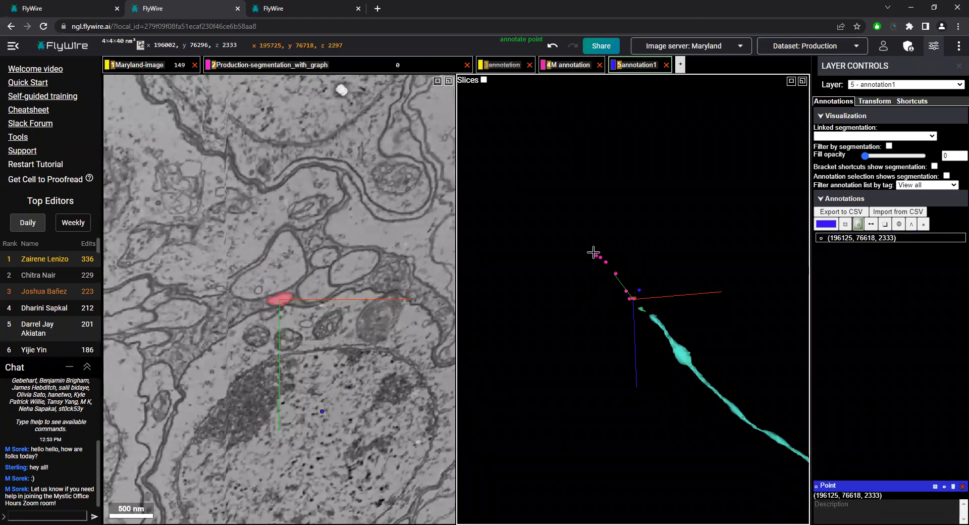
pyautogui.scroll(12, 273, 338)
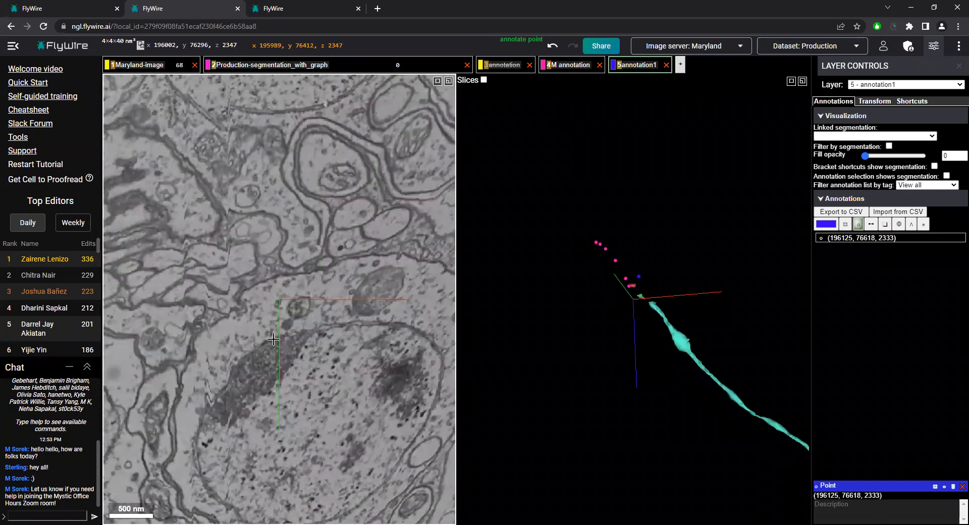
pyautogui.scroll(20, 291, 370)
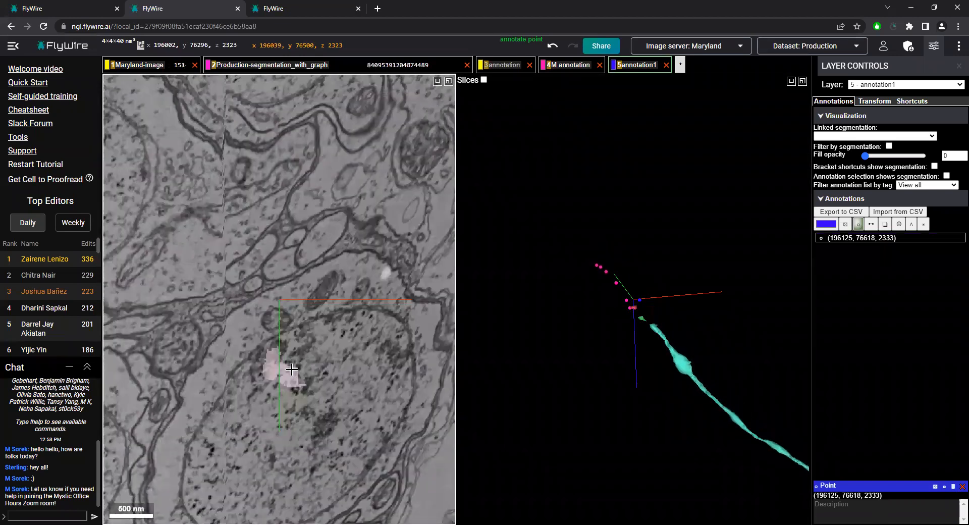
pyautogui.scroll(5, 272, 409)
pyautogui.keyDown('ctrl'); pyautogui.scroll(-10, 257, 442); pyautogui.keyUp('ctrl')
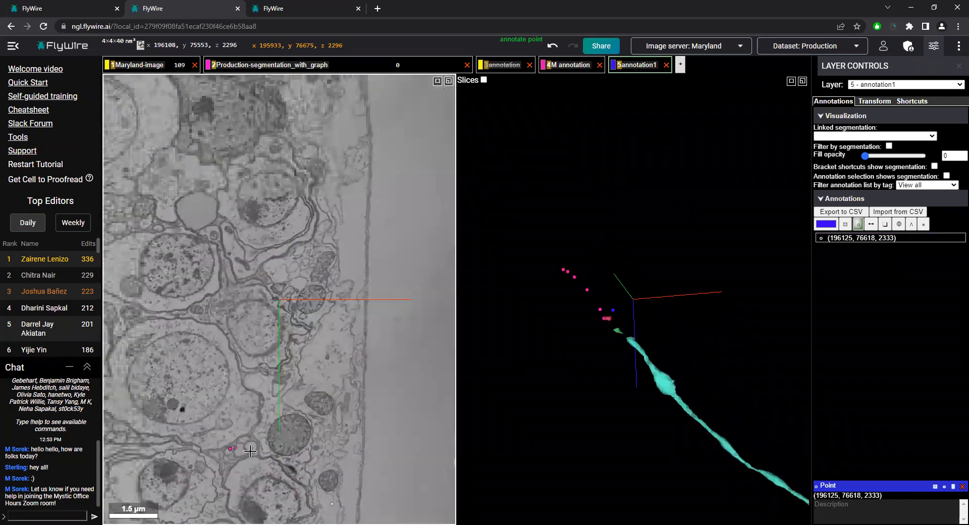
pyautogui.keyDown('ctrl'); pyautogui.scroll(-5, 256, 471); pyautogui.keyUp('ctrl')
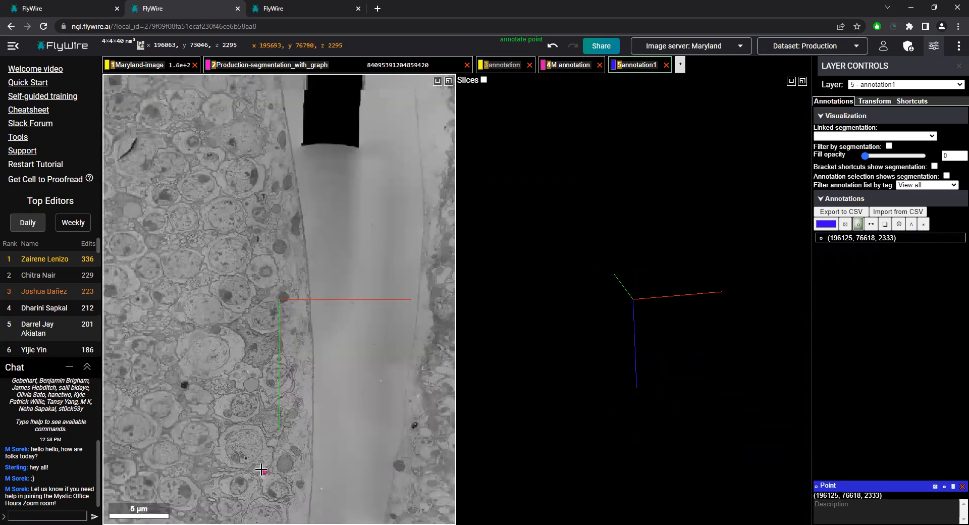
pyautogui.keyDown('ctrl'); pyautogui.scroll(15, 252, 444); pyautogui.keyUp('ctrl')
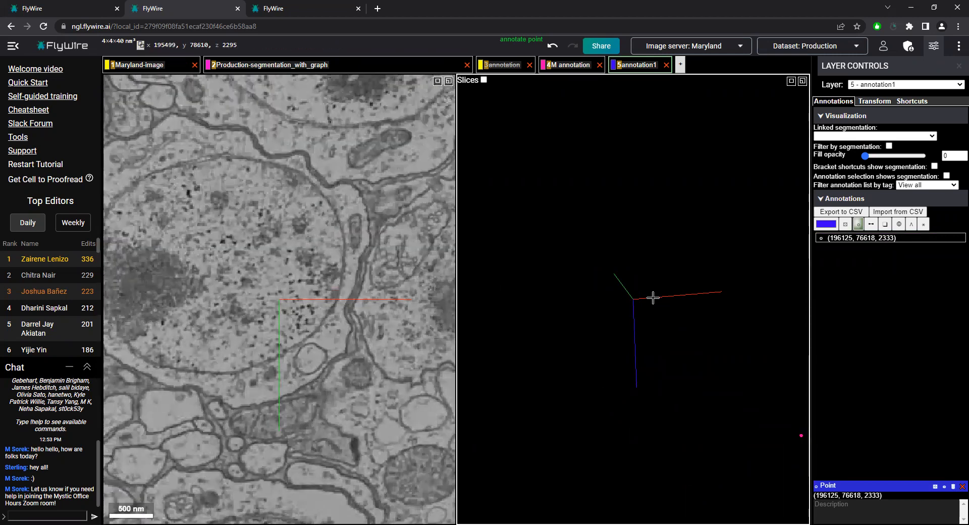
# Centre on the end of the pink point trail at z 2297, and place a blue point on the matching cell body at (195920, 76983, 2297)
pyautogui.rightClick(801, 436)
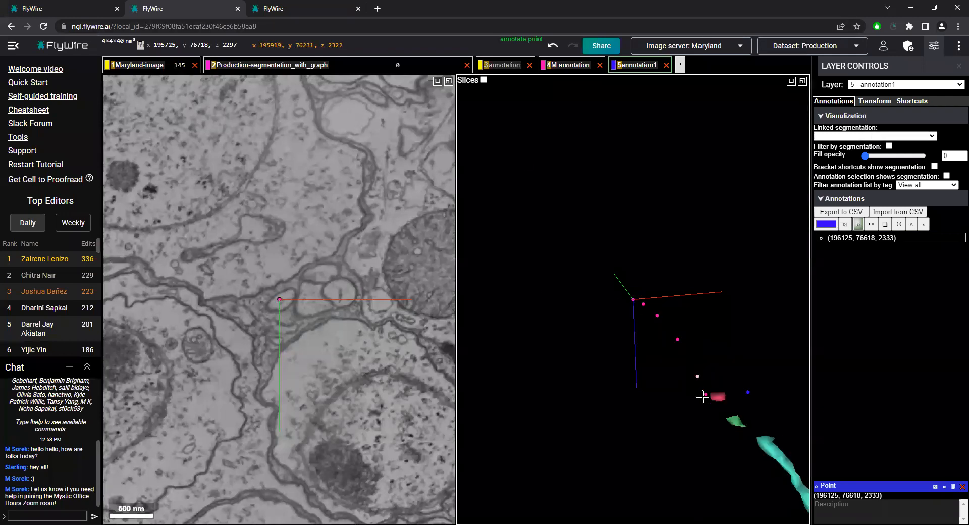
pyautogui.rightClick(703, 394)
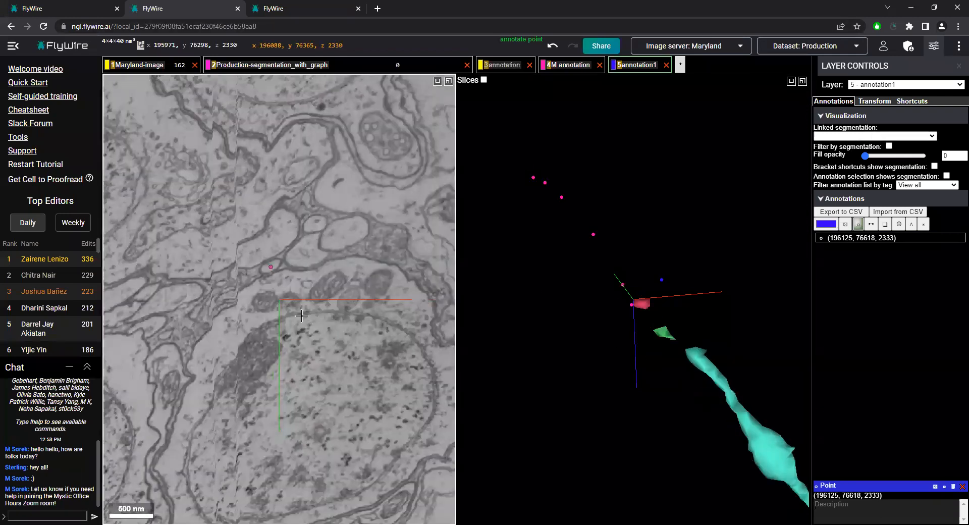
pyautogui.rightClick(533, 178)
pyautogui.keyDown('ctrl'); pyautogui.scroll(-5, 312, 338); pyautogui.keyUp('ctrl')
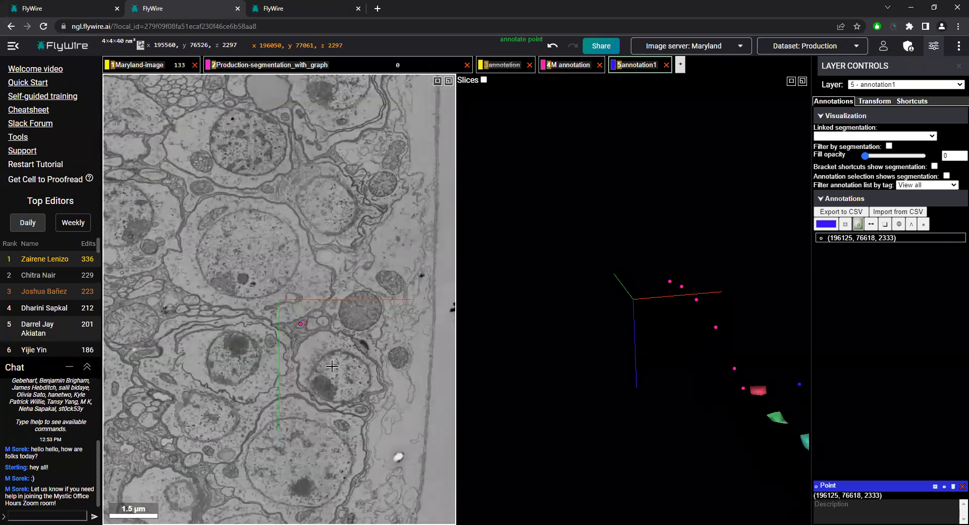
pyautogui.keyDown('ctrl'); pyautogui.click(324, 357); pyautogui.keyUp('ctrl')
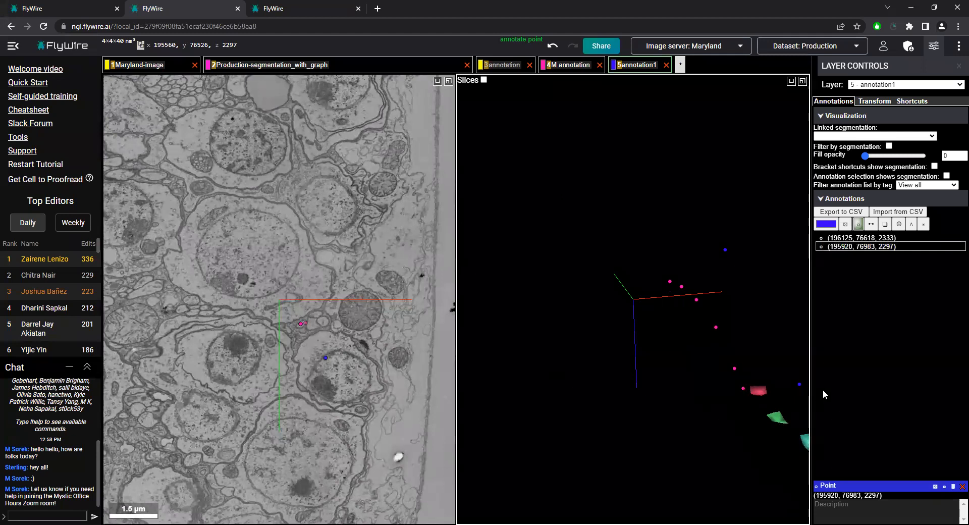
# Compare the cell body's position at z 2333 and z 2297 by switching repeatedly between the two blue points
pyautogui.click(852, 246)
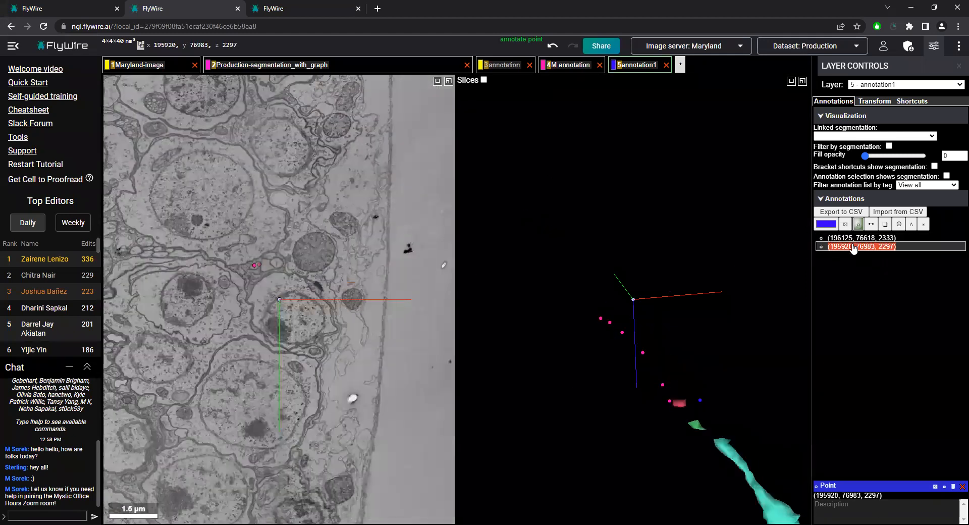
pyautogui.click(856, 238)
pyautogui.click(856, 246)
pyautogui.click(855, 238)
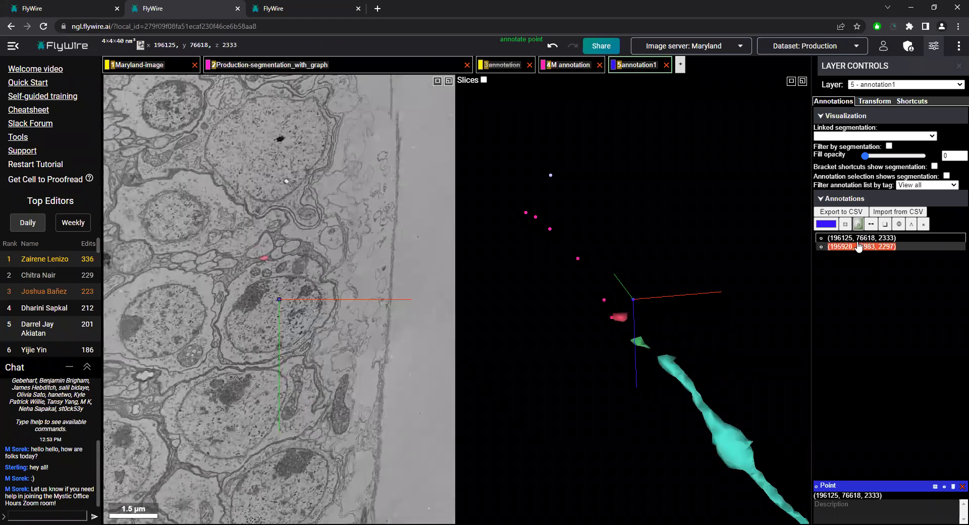
pyautogui.click(859, 247)
pyautogui.click(861, 239)
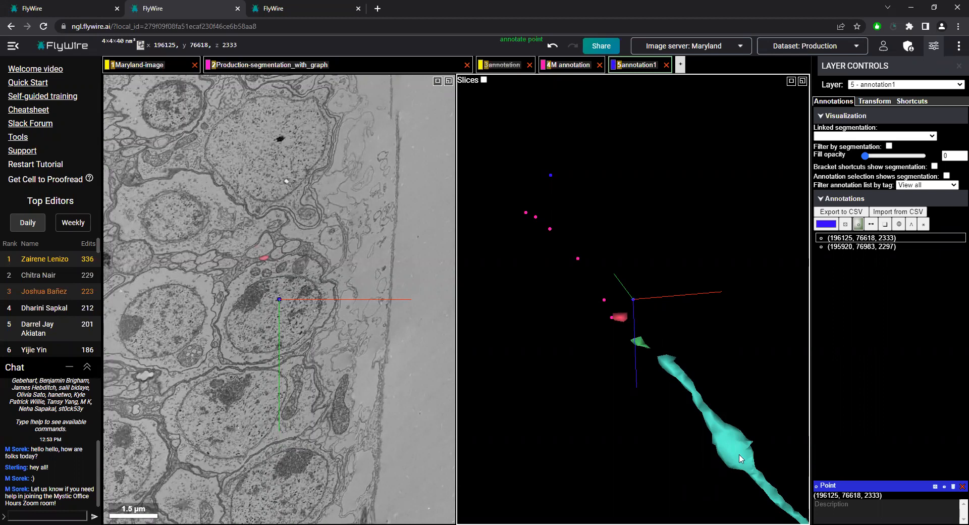
pyautogui.click(860, 248)
pyautogui.click(861, 241)
pyautogui.click(861, 247)
pyautogui.click(864, 242)
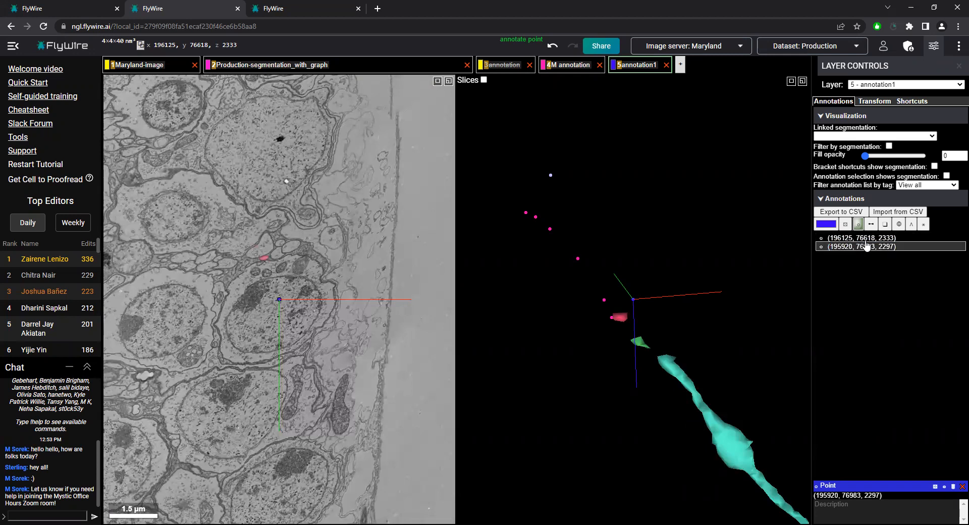
pyautogui.click(865, 246)
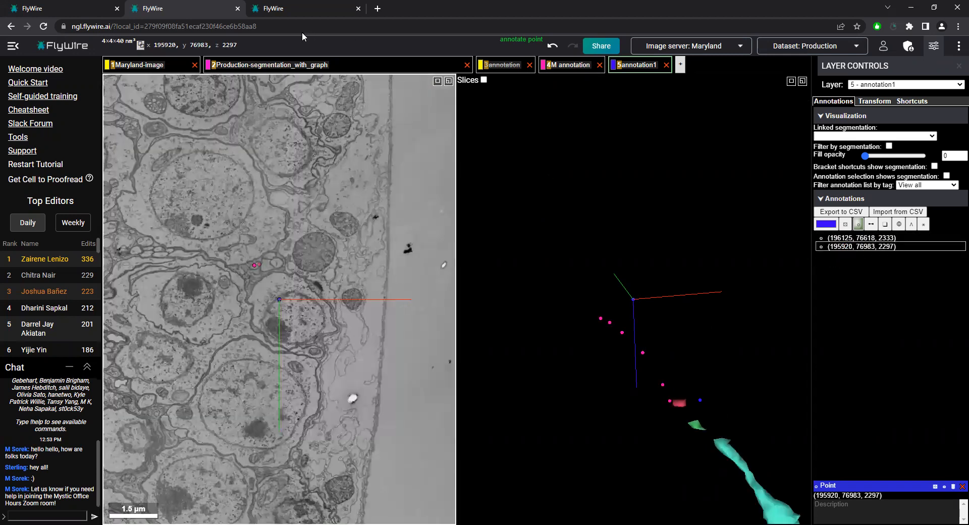
# Review the flat cut-off edge of the green neuron in the first FlyWire session, and return to the second session
pyautogui.click(65, 7)
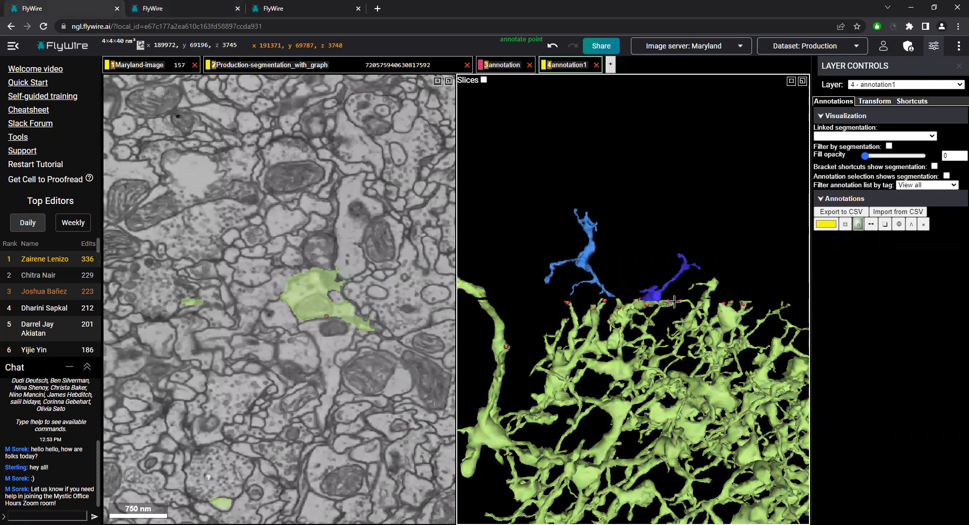
pyautogui.moveTo(565, 305); pyautogui.dragTo(645, 341)
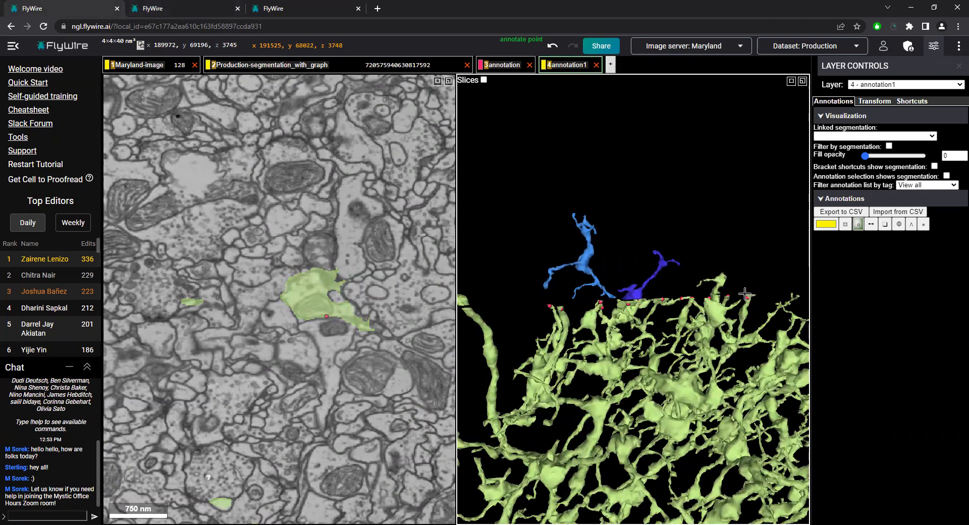
pyautogui.click(179, 4)
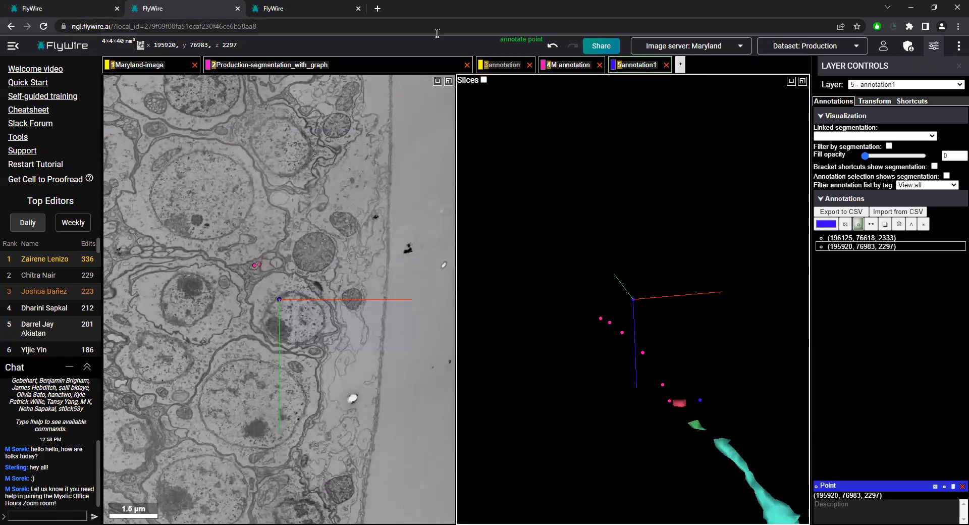
# Switch to the third FlyWire session, and hide the slices in the 3D view of the yellow-green neuron segment
pyautogui.click(277, 10)
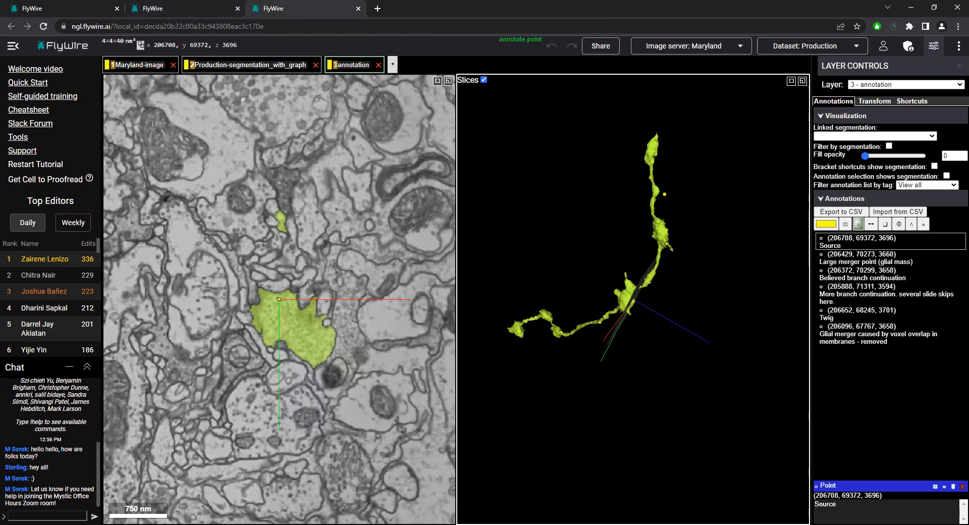
pyautogui.moveTo(571, 273); pyautogui.dragTo(600, 306)
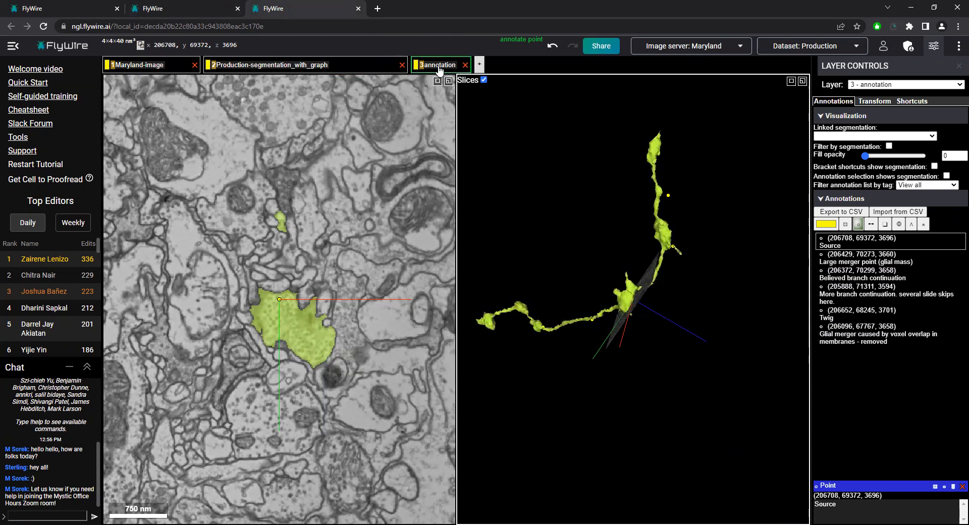
pyautogui.click(485, 81)
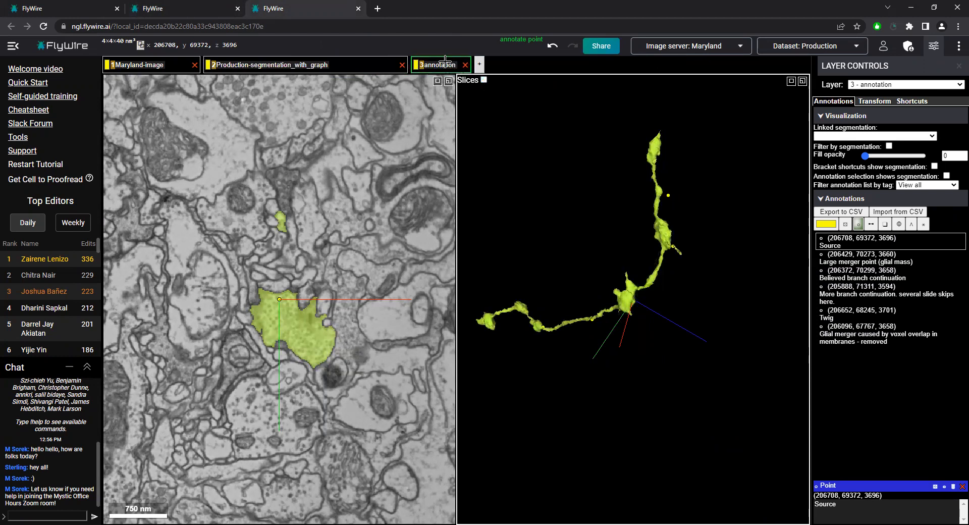
# Examine the segment's upper end and its large swelling at (206782, 69282, 3678), and centre back on the upper end at (205598, 67214, 3601)
pyautogui.rightClick(657, 135)
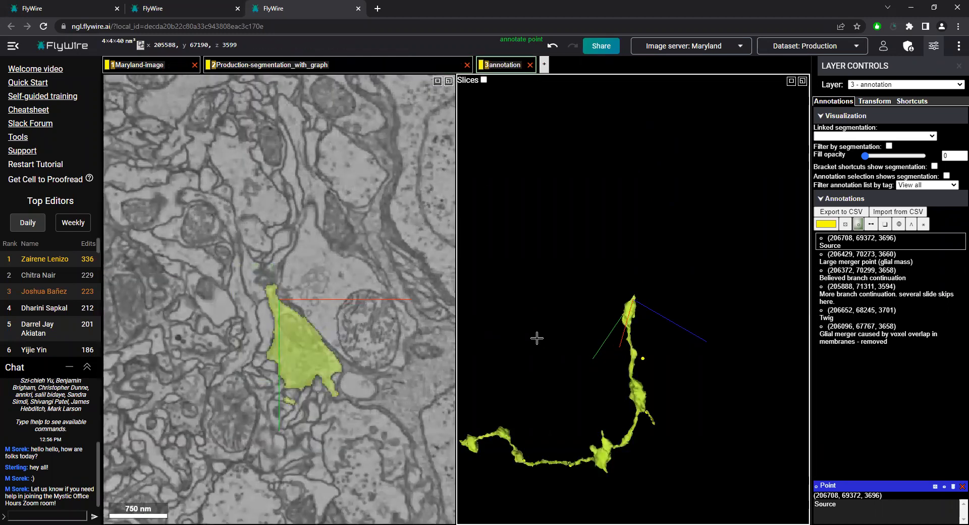
pyautogui.moveTo(703, 385)
pyautogui.mouseDown()
pyautogui.moveTo(650, 407)
pyautogui.moveTo(695, 390)
pyautogui.mouseUp()
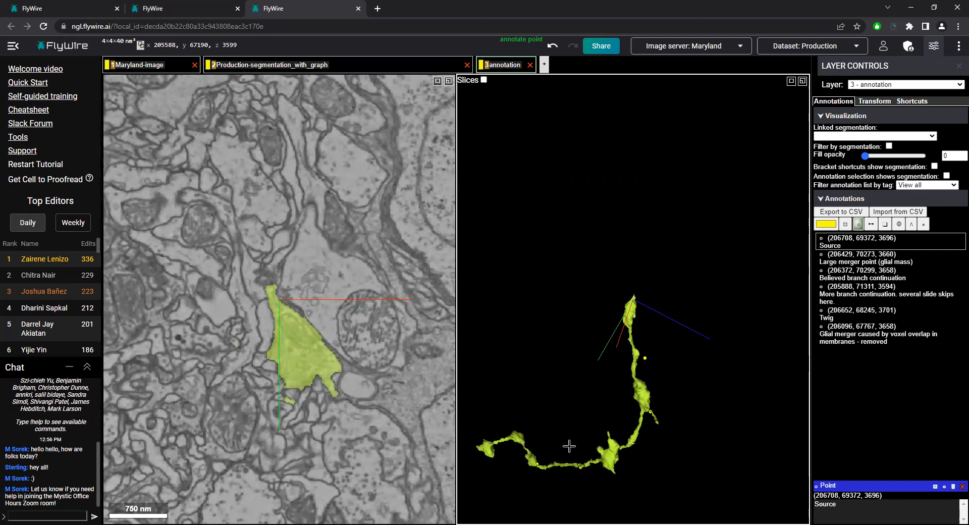
pyautogui.moveTo(570, 446); pyautogui.dragTo(608, 457)
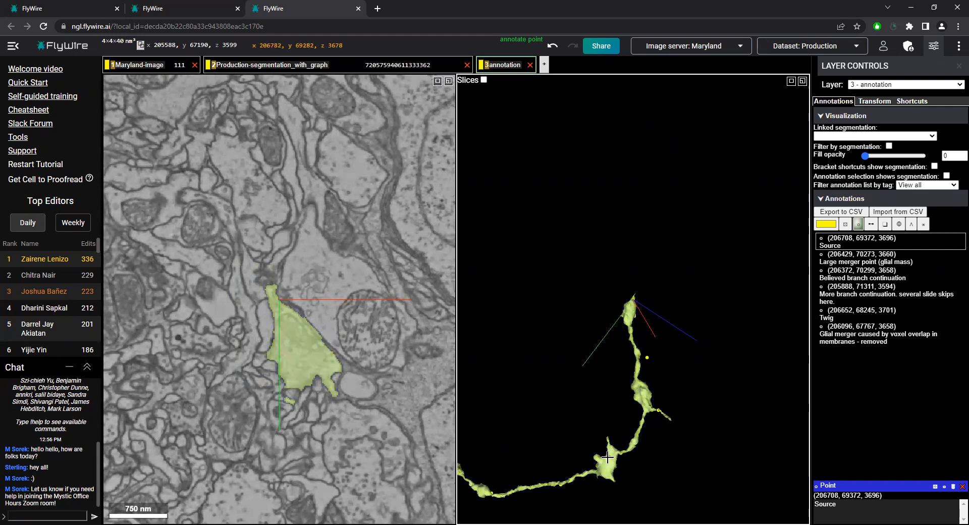
pyautogui.rightClick(608, 458)
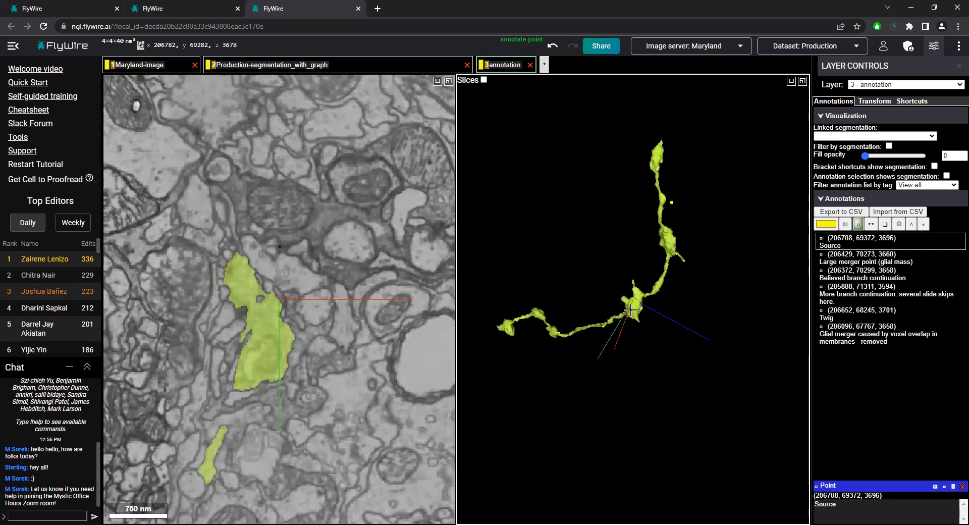
pyautogui.rightClick(662, 149)
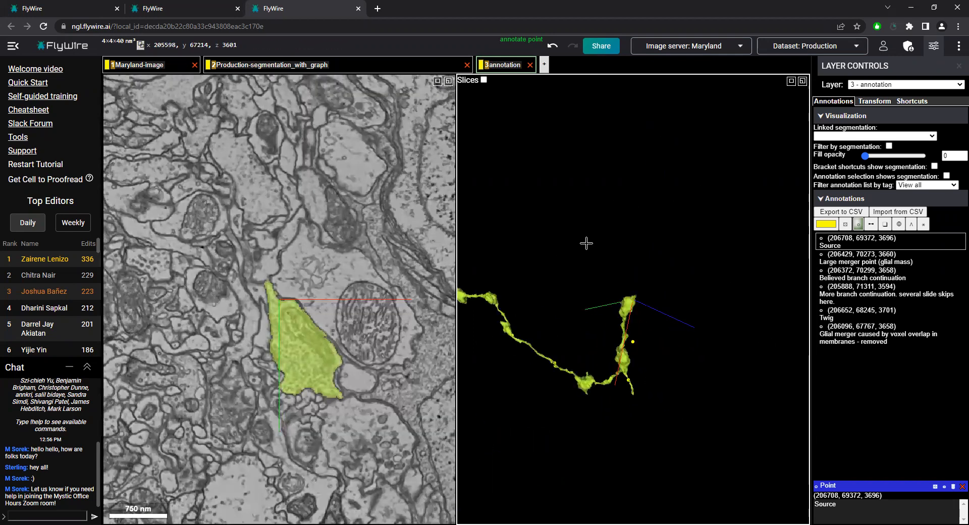
# Inspect the pointed tip of the segment's upper end in 3D, and centre the view on it at (205574, 67157, 3596)
pyautogui.scroll(6, 677, 302)
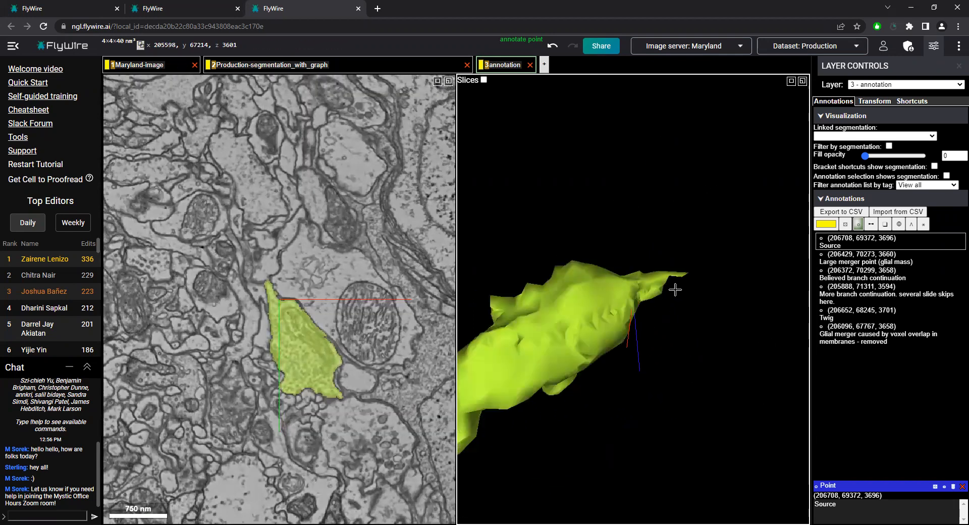
pyautogui.scroll(-6, 627, 335)
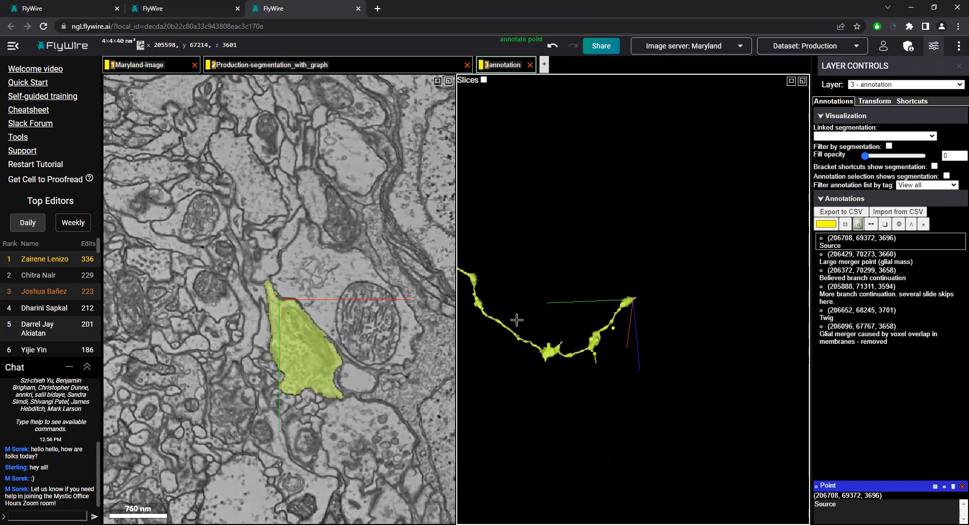
pyautogui.scroll(-3, 525, 318)
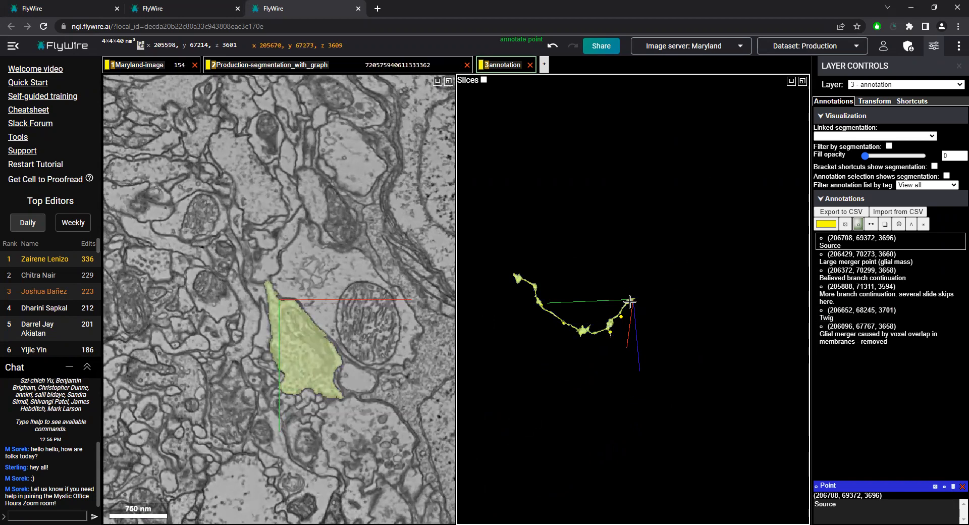
pyautogui.scroll(6, 663, 317)
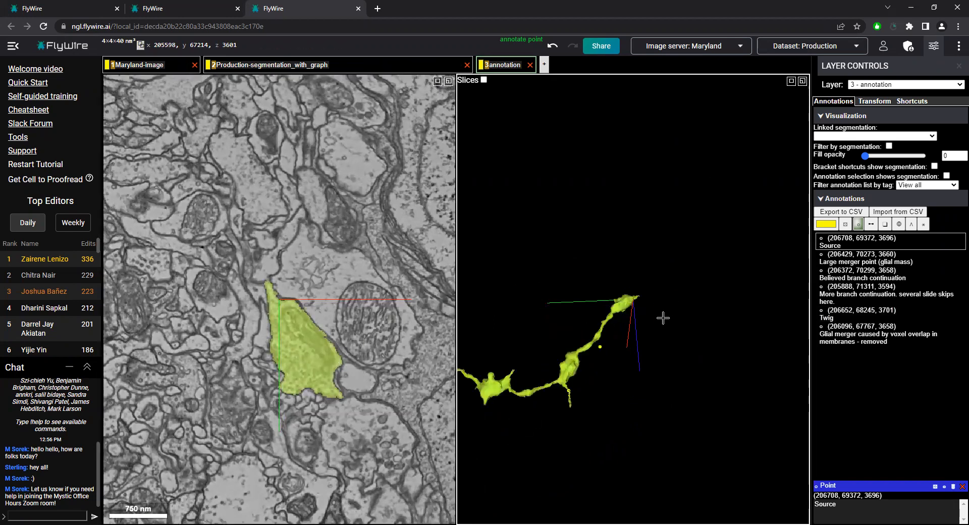
pyautogui.rightClick(653, 281)
# Compare the segment's outline across slices z 3593 to 3597 at the tip, going back and forth over the blank slices
pyautogui.scroll(-4, 326, 320)
pyautogui.scroll(6, 303, 349)
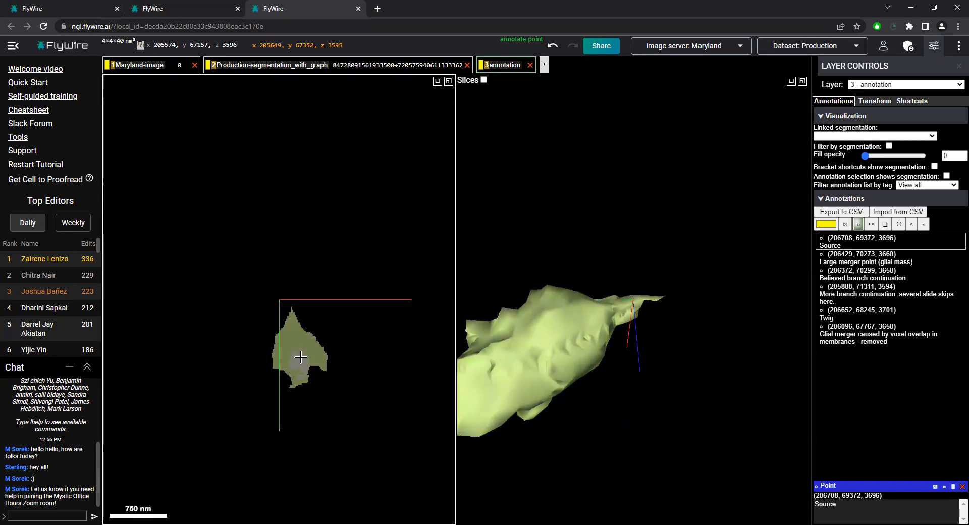
pyautogui.scroll(-3, 301, 358)
pyautogui.scroll(1, 301, 358)
pyautogui.scroll(-1, 301, 357)
pyautogui.scroll(1, 301, 358)
pyautogui.scroll(4, 301, 358)
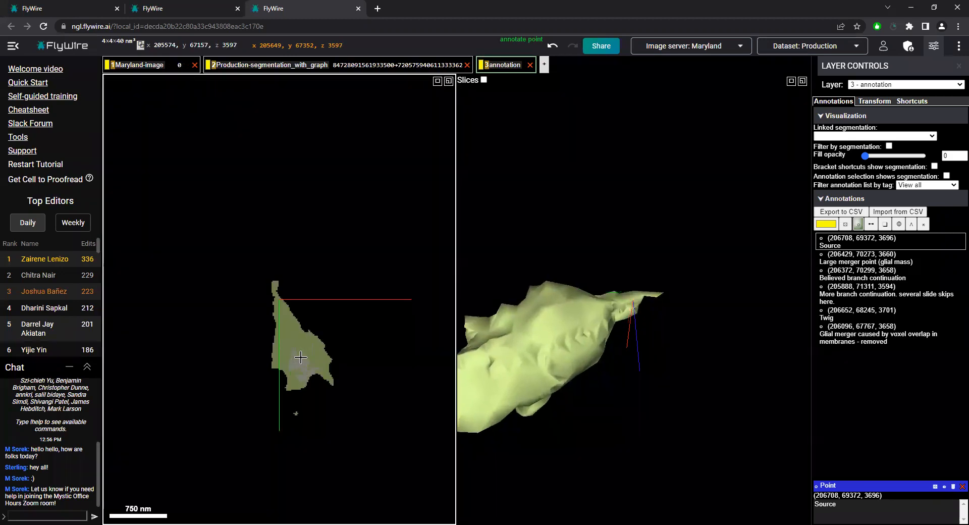
pyautogui.scroll(-4, 301, 357)
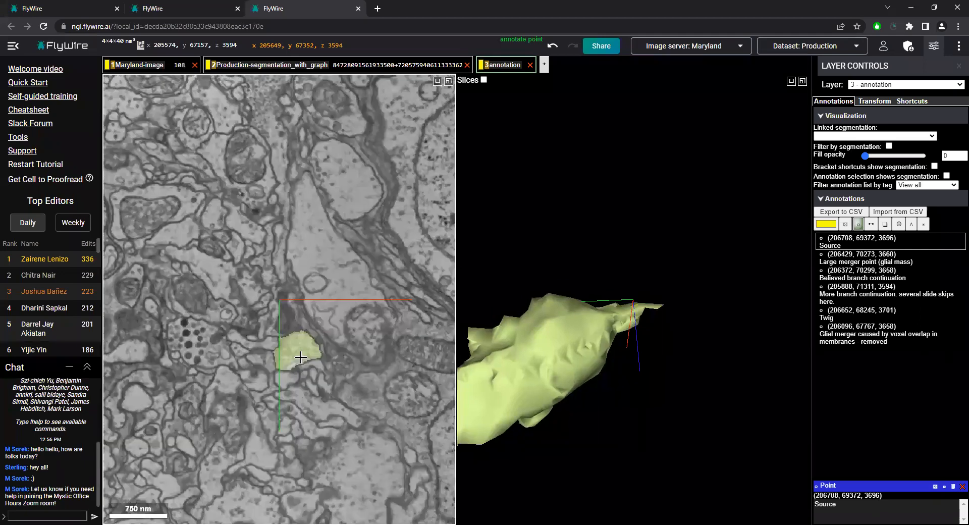
pyautogui.scroll(1, 301, 357)
pyautogui.scroll(-4, 301, 358)
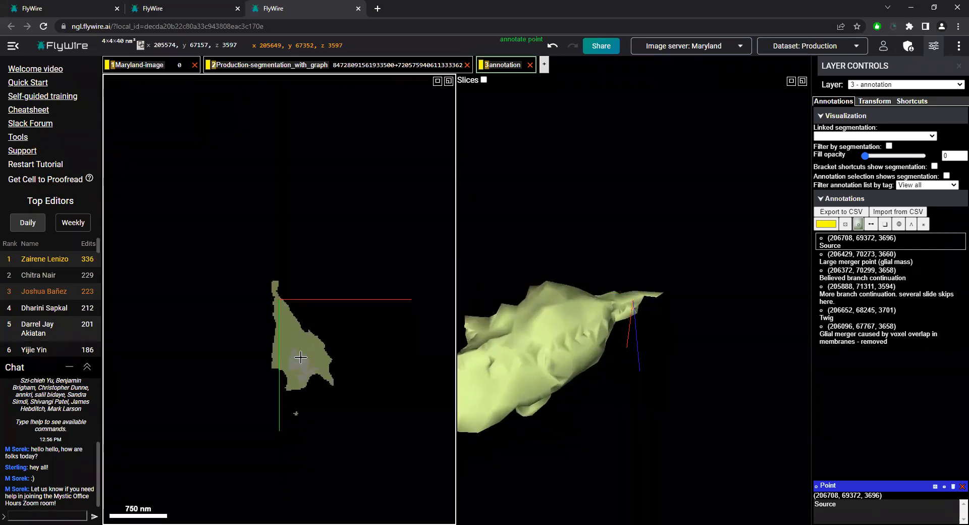
pyautogui.scroll(3, 301, 358)
pyautogui.scroll(4, 301, 357)
pyautogui.scroll(-4, 300, 357)
pyautogui.scroll(-1, 301, 358)
pyautogui.scroll(-2, 301, 356)
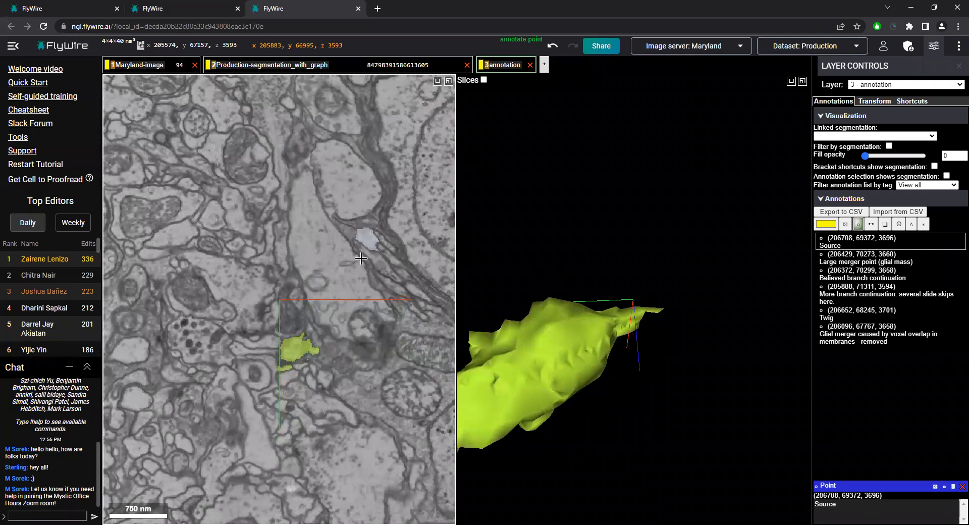
# Centre the view on the segment's tip at (205563, 67145, 3597) and compare its outline across slices z 3597 to 3600
pyautogui.scroll(1, 321, 330)
pyautogui.scroll(6, 321, 330)
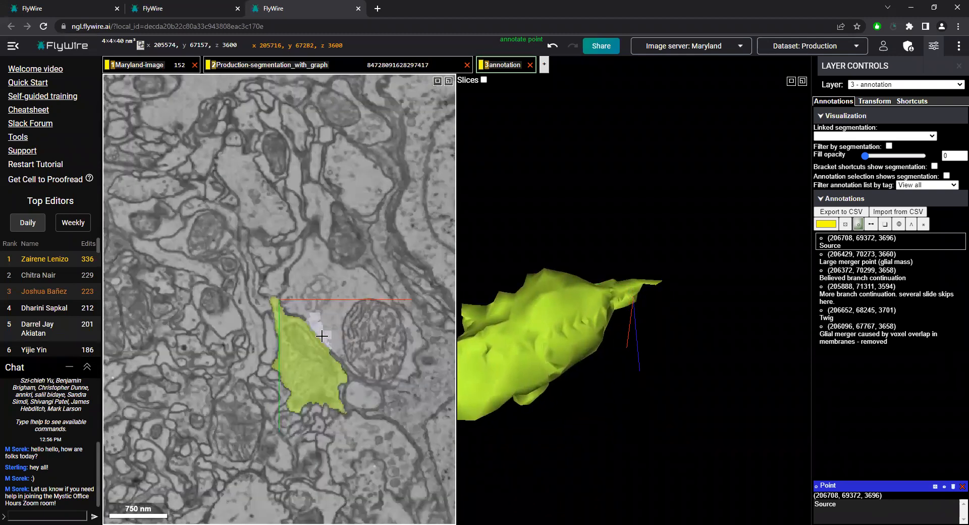
pyautogui.scroll(-2, 321, 336)
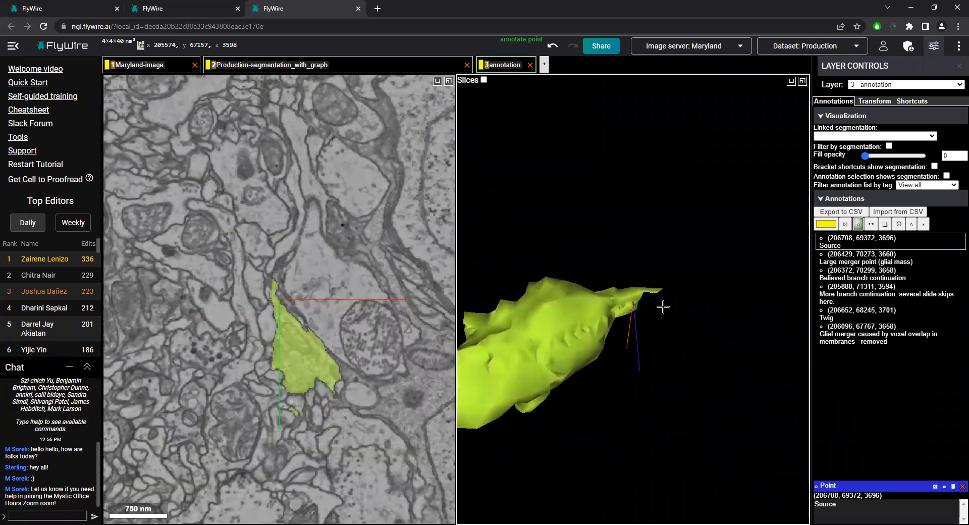
pyautogui.rightClick(637, 290)
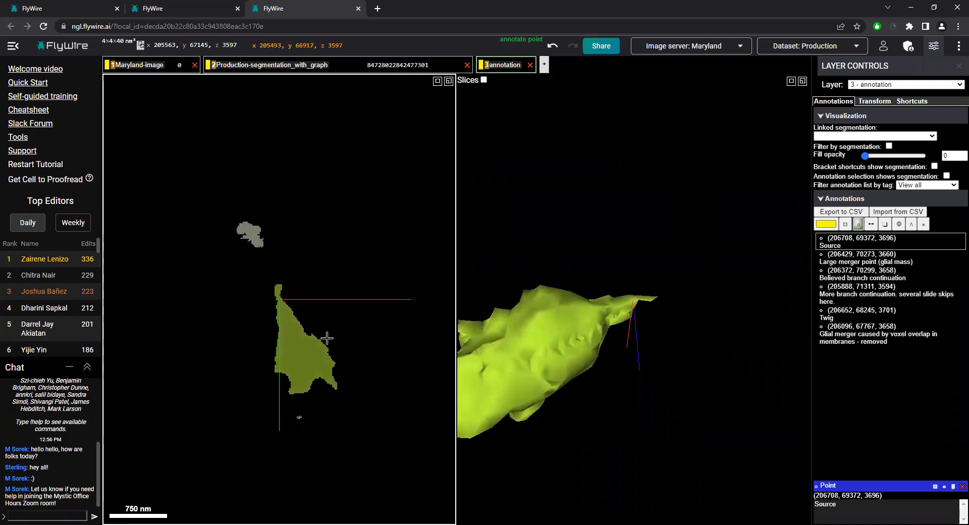
pyautogui.scroll(3, 315, 333)
pyautogui.scroll(-2, 308, 329)
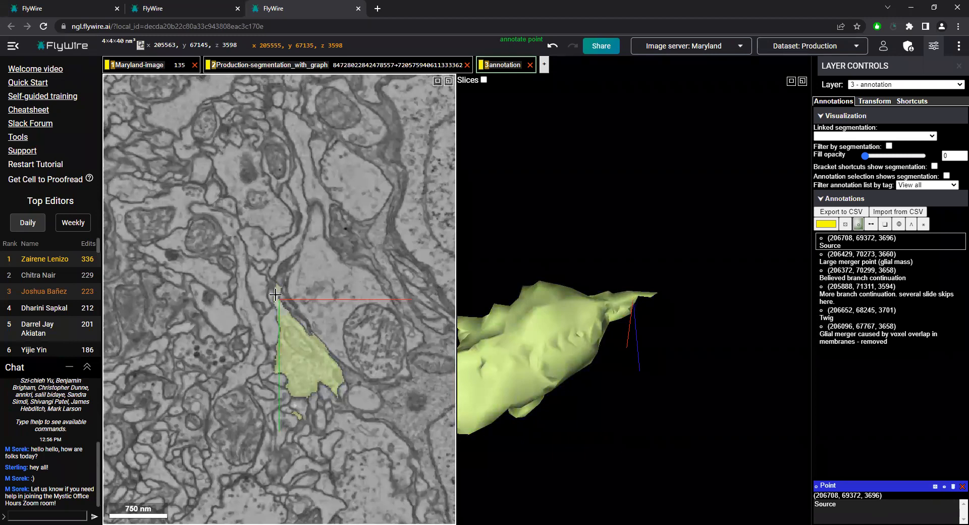
# Follow the segment's narrow tip through slices z 3598 to 3609 and back, looking for a neighbouring continuation
pyautogui.scroll(-2, 280, 321)
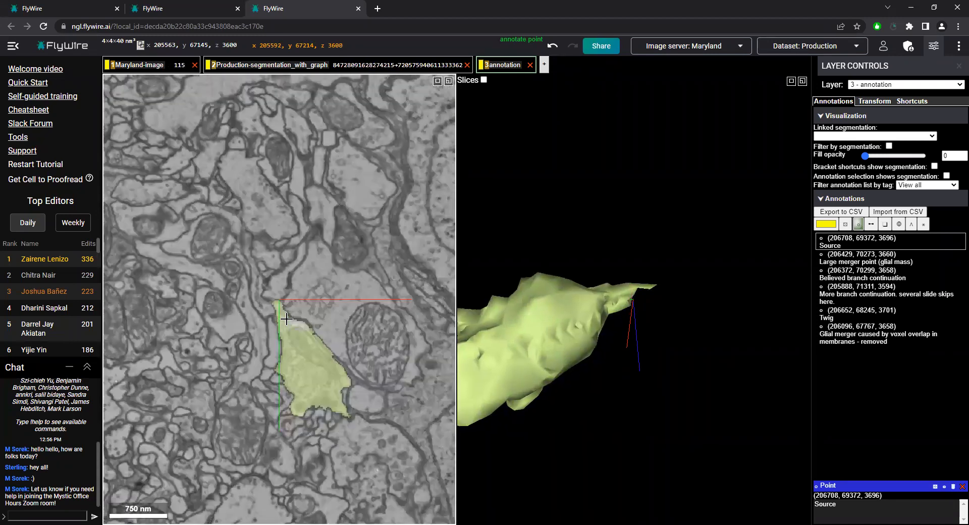
pyautogui.scroll(-5, 286, 324)
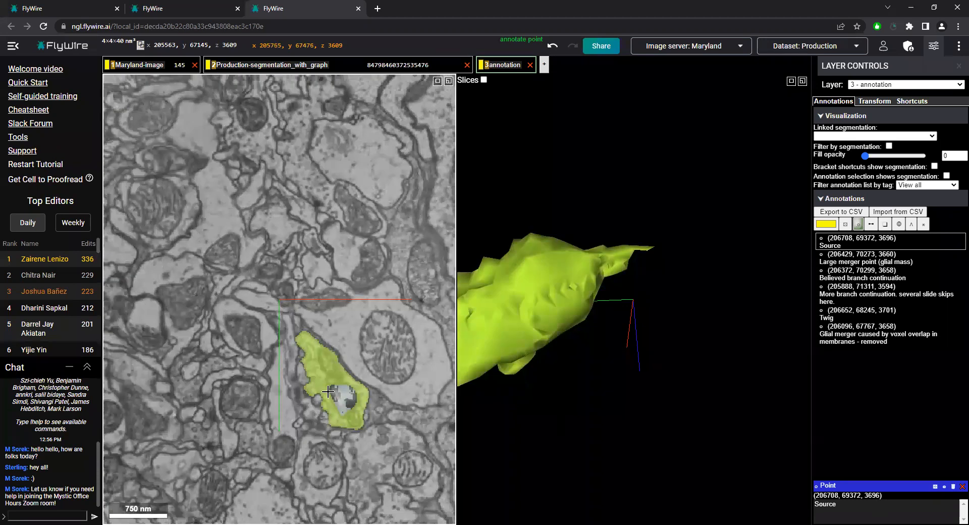
pyautogui.scroll(6, 297, 356)
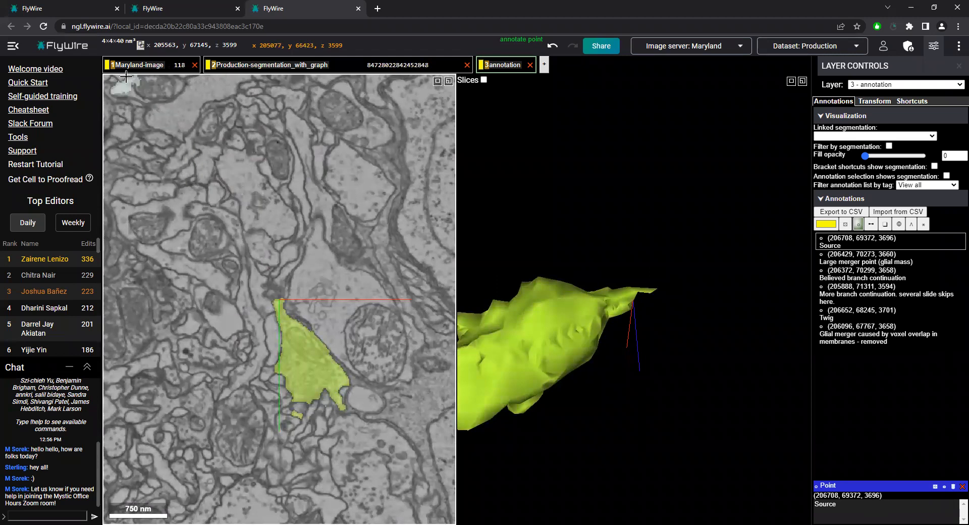
pyautogui.scroll(-1, 279, 297)
pyautogui.scroll(2, 279, 296)
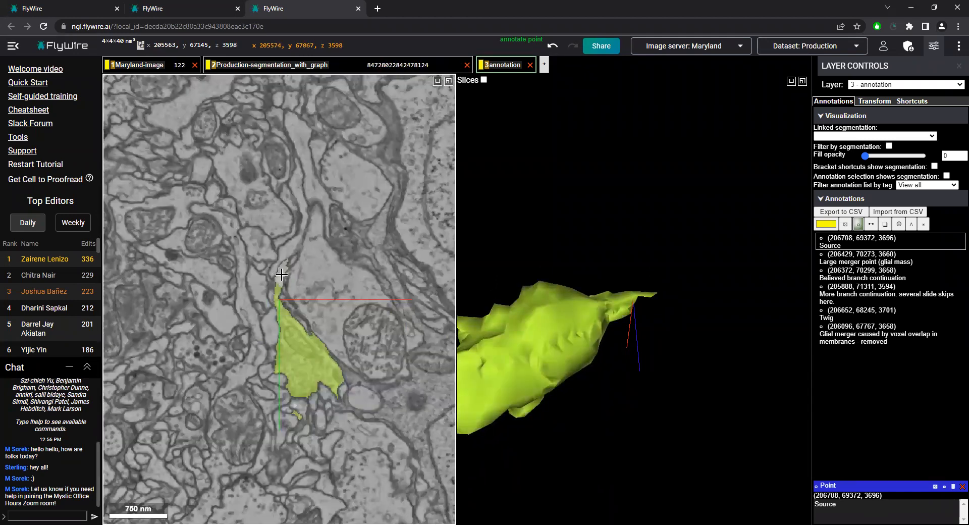
# Add the large neuron bordering the tip on slice z 3598 to the selection, and examine it in 3D
pyautogui.doubleClick(285, 275)
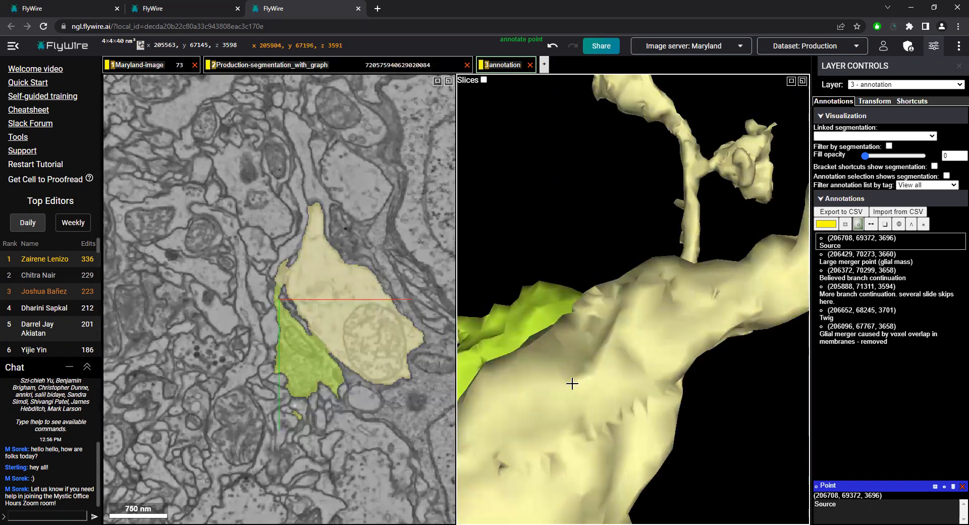
pyautogui.scroll(-10, 572, 384)
pyautogui.moveTo(576, 405); pyautogui.dragTo(706, 350)
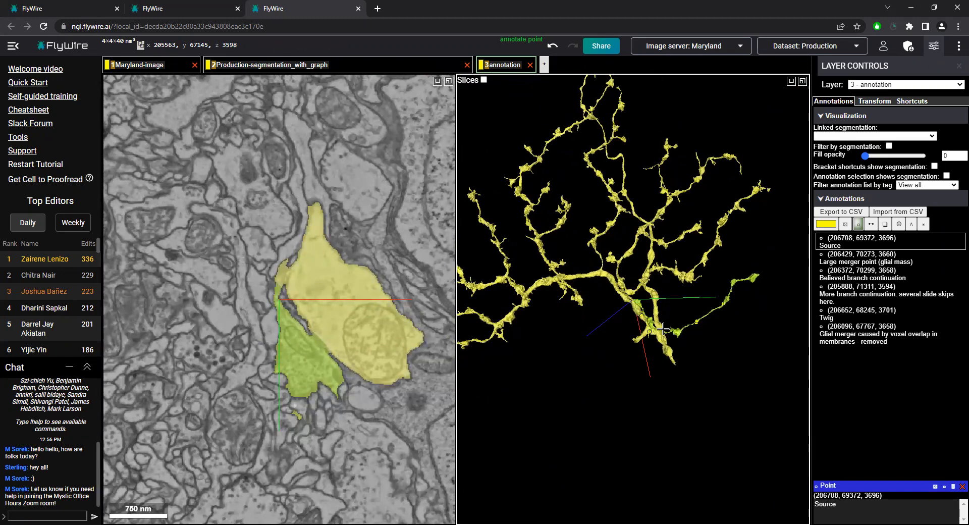
pyautogui.scroll(10, 663, 329)
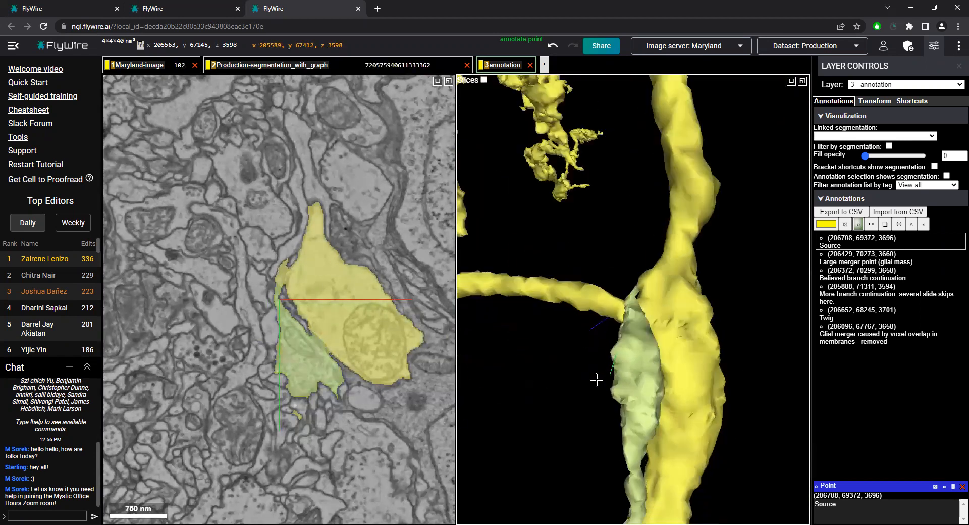
# Centre the view on the tip's contact with the large neuron at (205571, 67113, 3598), and view it from several angles
pyautogui.moveTo(596, 380); pyautogui.dragTo(638, 328)
pyautogui.rightClick(637, 294)
pyautogui.moveTo(659, 274); pyautogui.dragTo(596, 303)
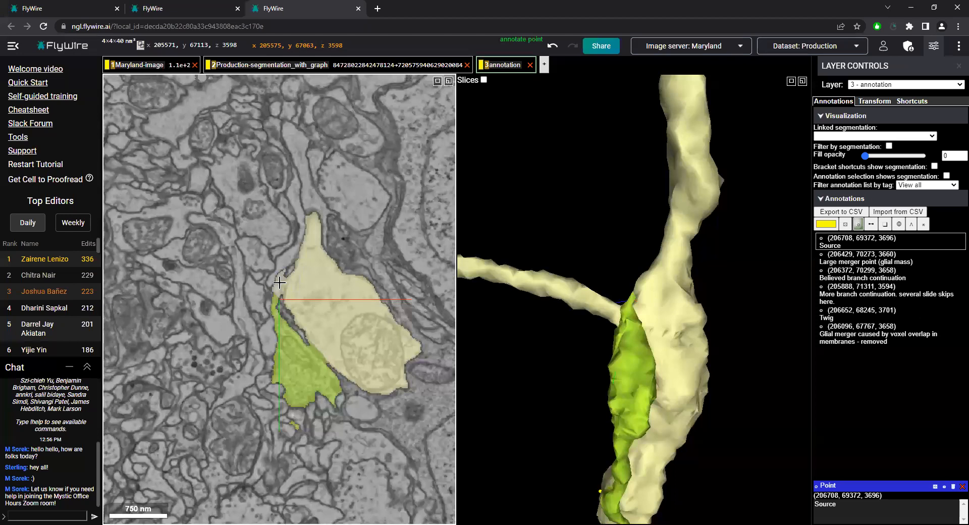
# Compare slices z 3595 to 3598 around the tip, and add the small piece on the large neuron's edge to the selection
pyautogui.scroll(4, 284, 300)
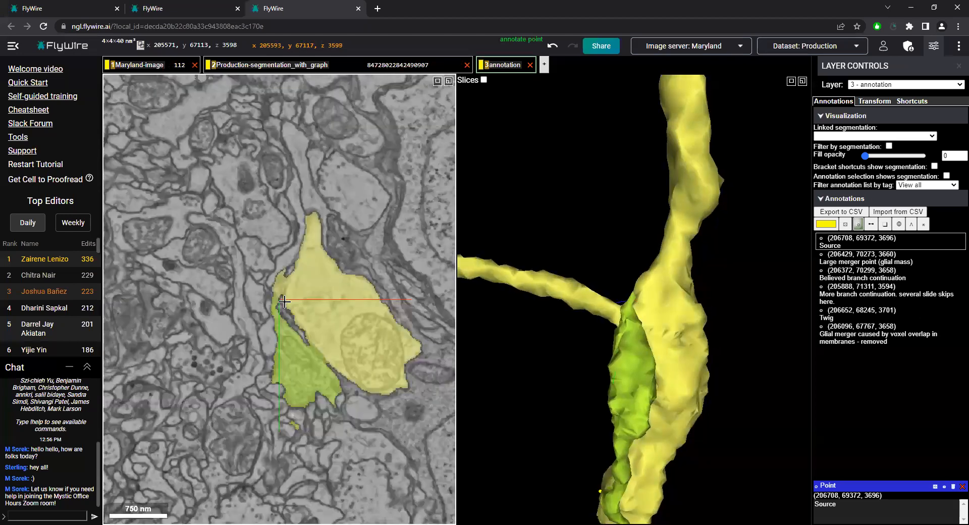
pyautogui.scroll(1, 282, 291)
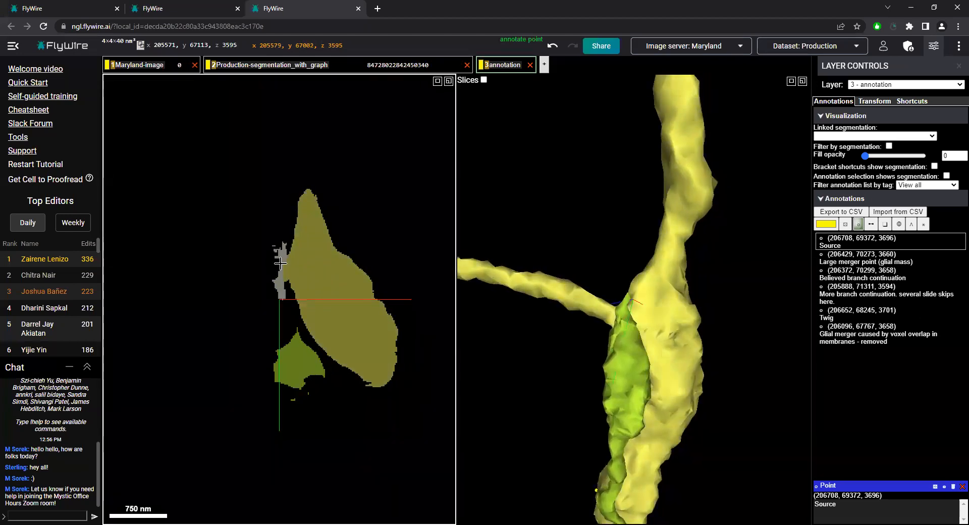
pyautogui.scroll(-3, 286, 283)
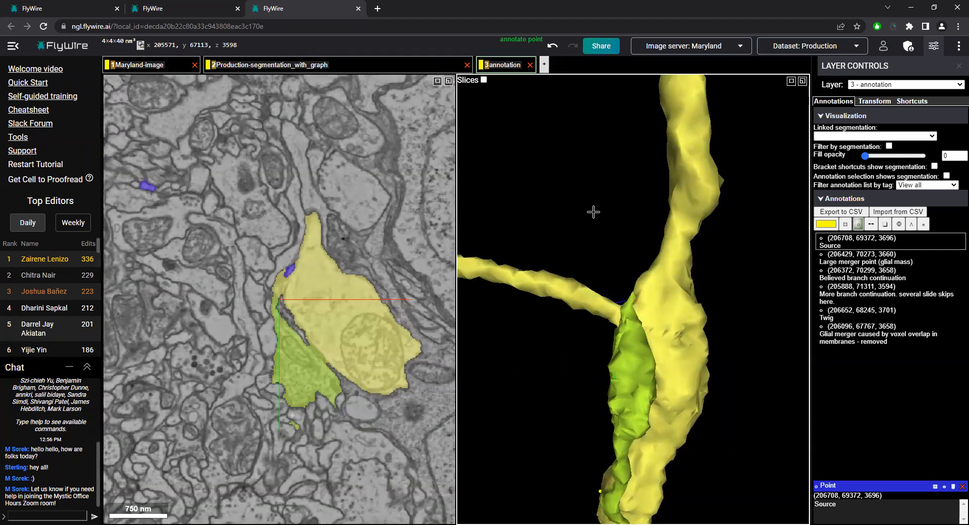
pyautogui.moveTo(593, 212); pyautogui.dragTo(711, 308)
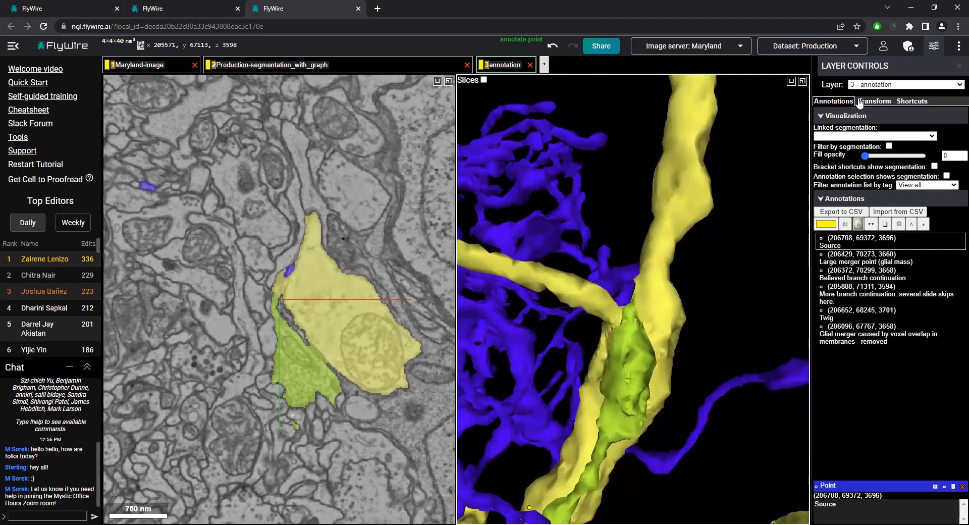
# Show the rendering settings of the Production-segmentation_with_graph layer, and recolour the cut-off segment red
pyautogui.click(364, 68)
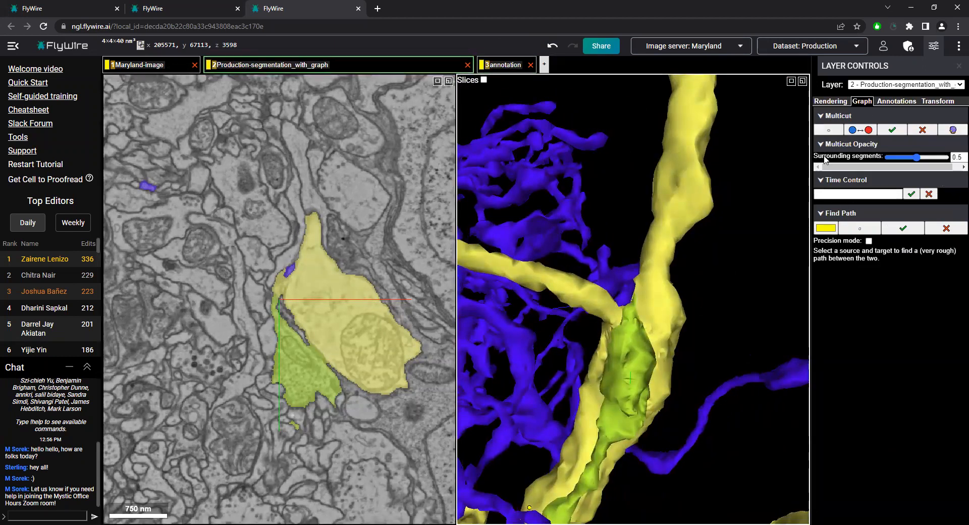
pyautogui.click(831, 102)
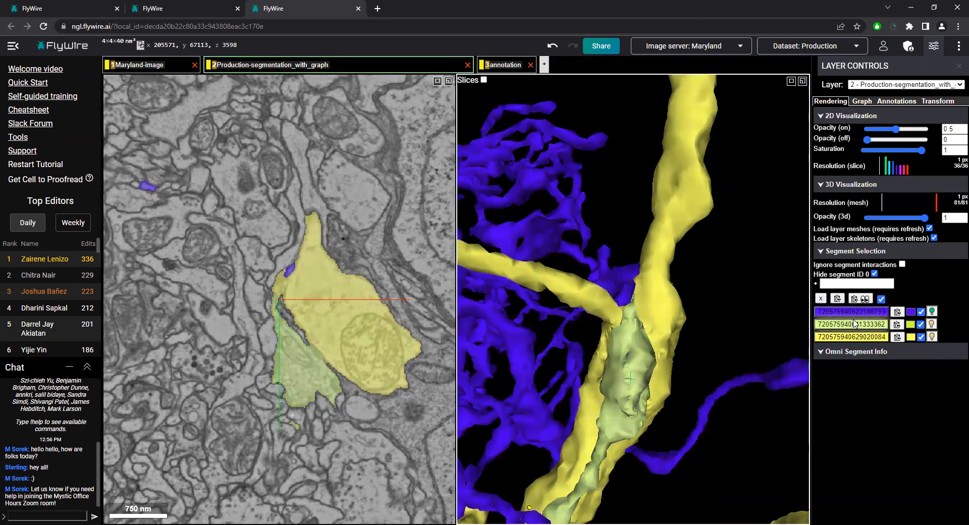
pyautogui.click(911, 324)
pyautogui.moveTo(888, 411); pyautogui.dragTo(921, 415)
pyautogui.click(692, 360)
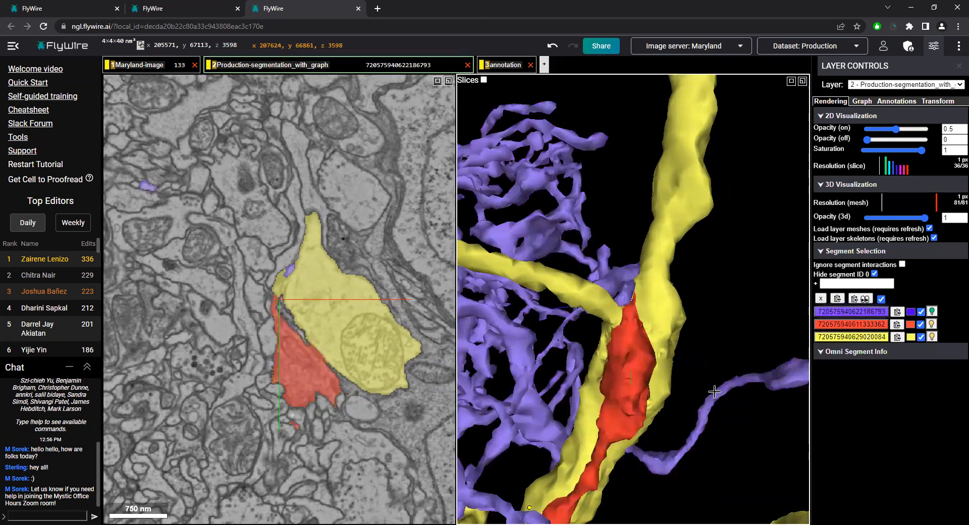
# Recolour the cut-off segment yellow and the large neighbouring neuron salmon red
pyautogui.click(911, 325)
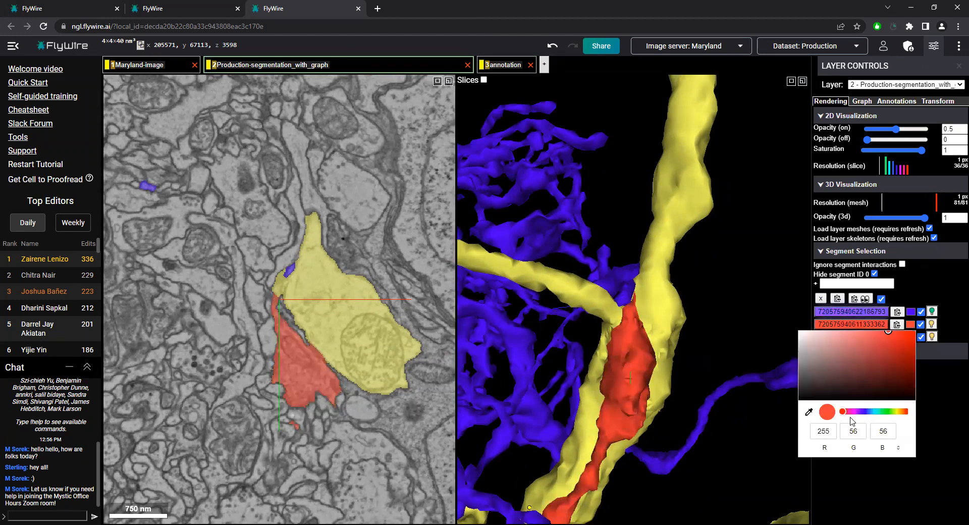
pyautogui.click(895, 414)
pyautogui.click(940, 393)
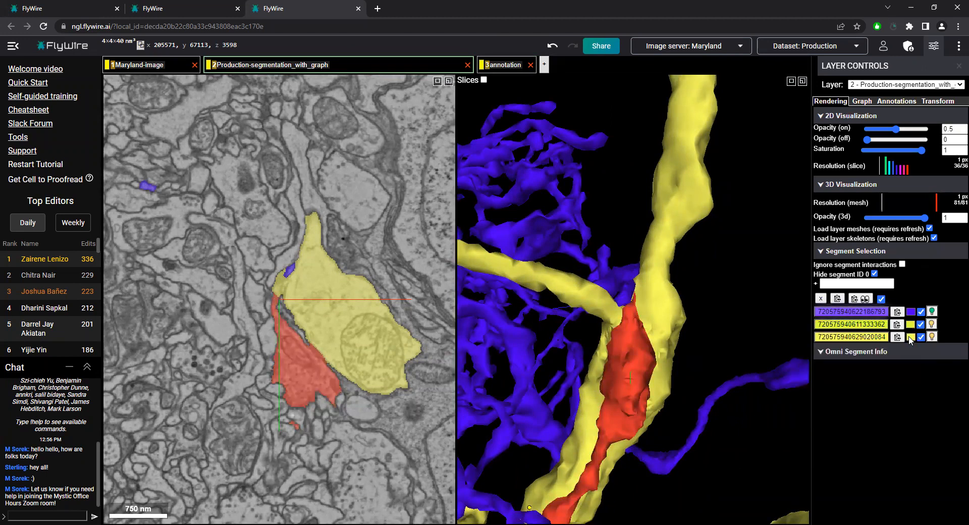
pyautogui.click(911, 336)
pyautogui.click(909, 425)
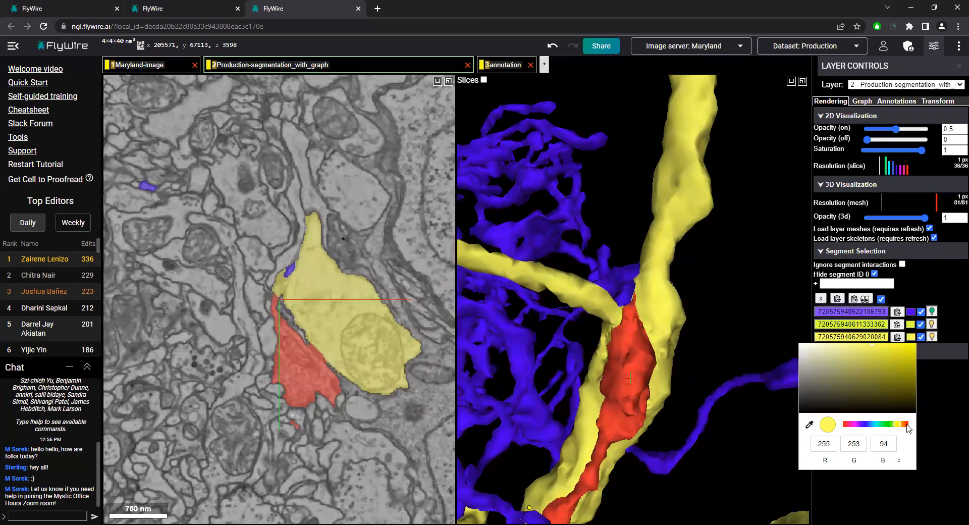
pyautogui.click(937, 415)
# Centre the view on the tip at (205547, 67135, 3597), and examine how the three coloured neurons run in 3D
pyautogui.moveTo(719, 366); pyautogui.dragTo(742, 246)
pyautogui.rightClick(649, 322)
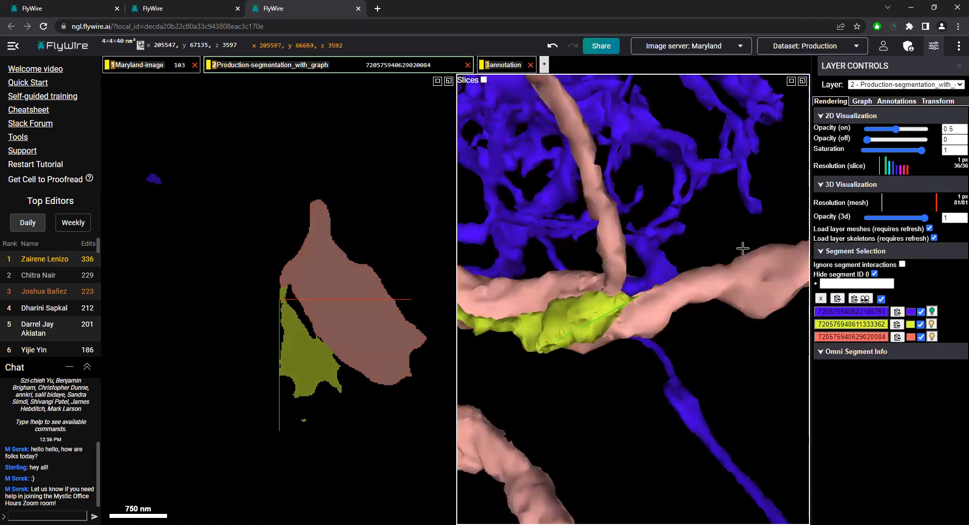
pyautogui.scroll(1, 339, 332)
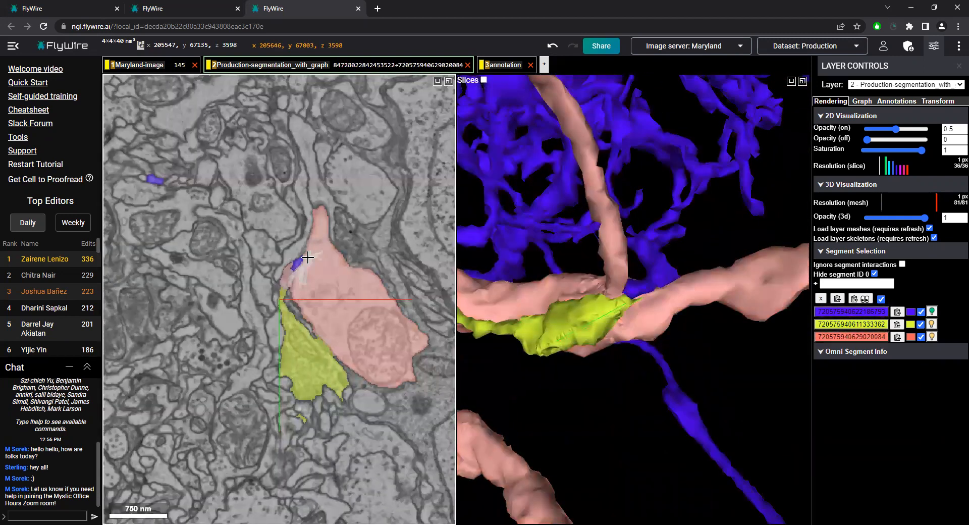
pyautogui.moveTo(664, 280); pyautogui.dragTo(545, 353)
pyautogui.keyDown('ctrl'); pyautogui.scroll(-5, 739, 336); pyautogui.keyUp('ctrl')
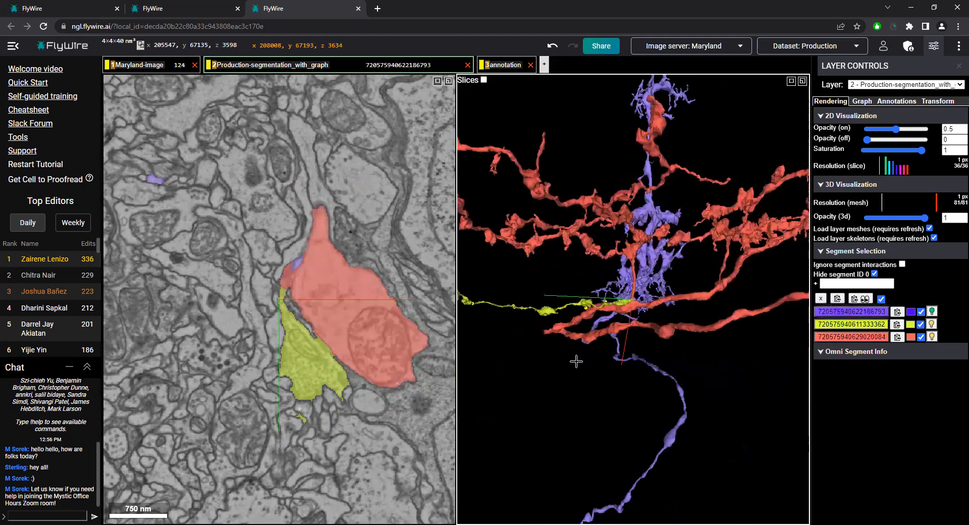
# Inspect closely in 3D where the yellow tip meets the purple and salmon neurons
pyautogui.scroll(5, 642, 297)
pyautogui.moveTo(643, 297)
pyautogui.mouseDown()
pyautogui.moveTo(581, 306)
pyautogui.moveTo(651, 336)
pyautogui.moveTo(649, 293)
pyautogui.mouseUp()
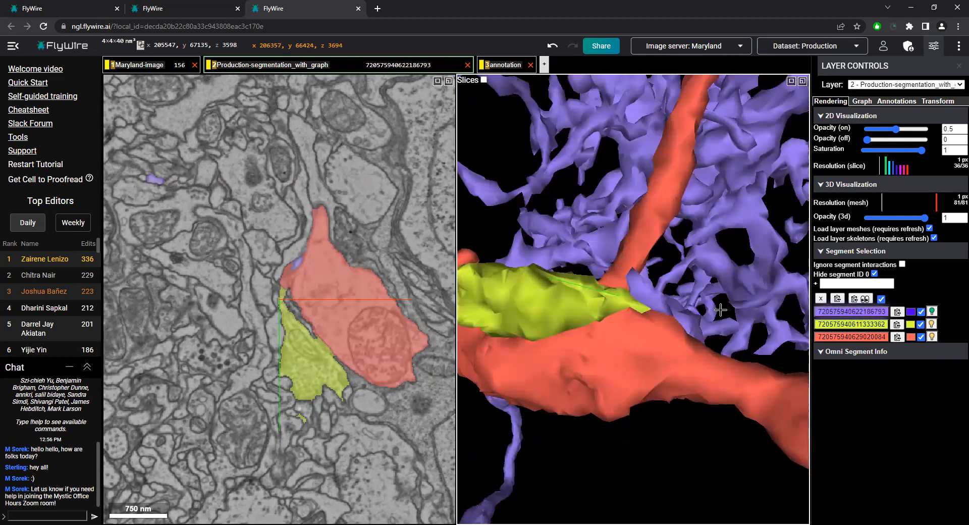
pyautogui.scroll(2, 297, 283)
pyautogui.scroll(-3, 303, 282)
pyautogui.scroll(1, 306, 278)
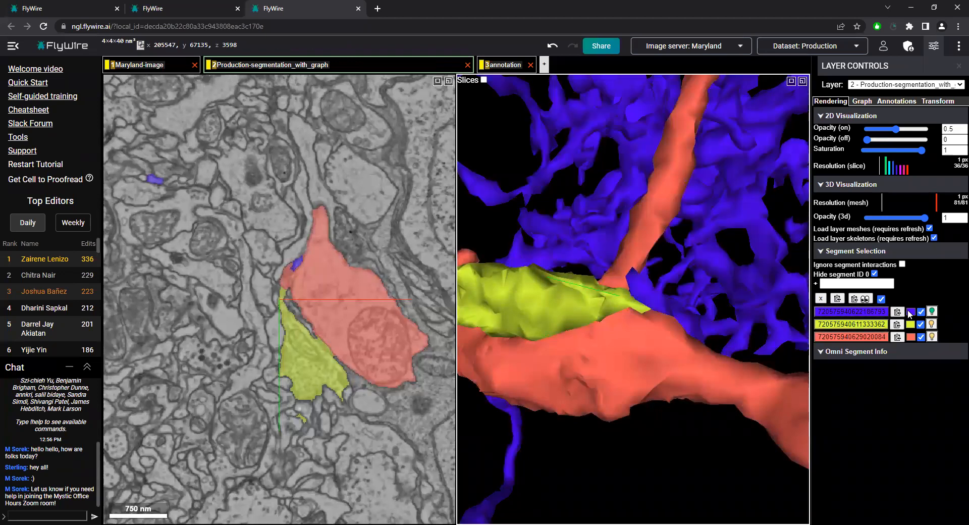
# Recolour the purple neuron bright red (255, 15, 15), and view the contact with the yellow tip in 3D
pyautogui.click(911, 312)
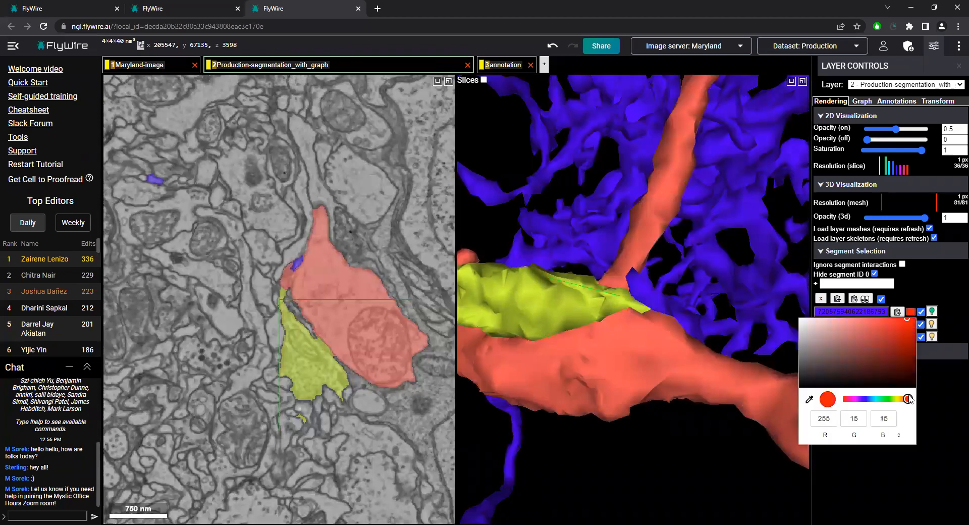
pyautogui.click(933, 395)
pyautogui.moveTo(616, 328); pyautogui.dragTo(616, 348)
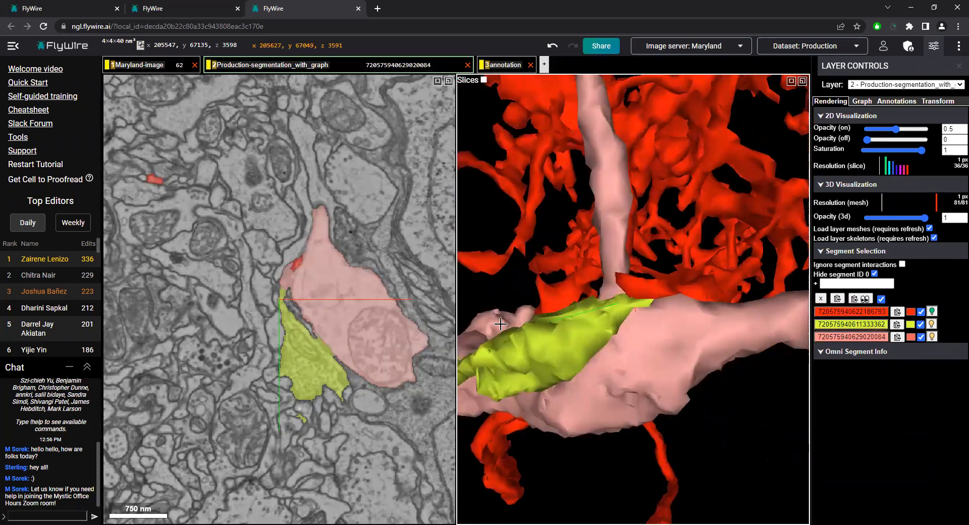
# Compare slices z 3597 and 3598 at the tip, and add the thin segment just above it to the selection
pyautogui.scroll(2, 310, 336)
pyautogui.scroll(-4, 302, 308)
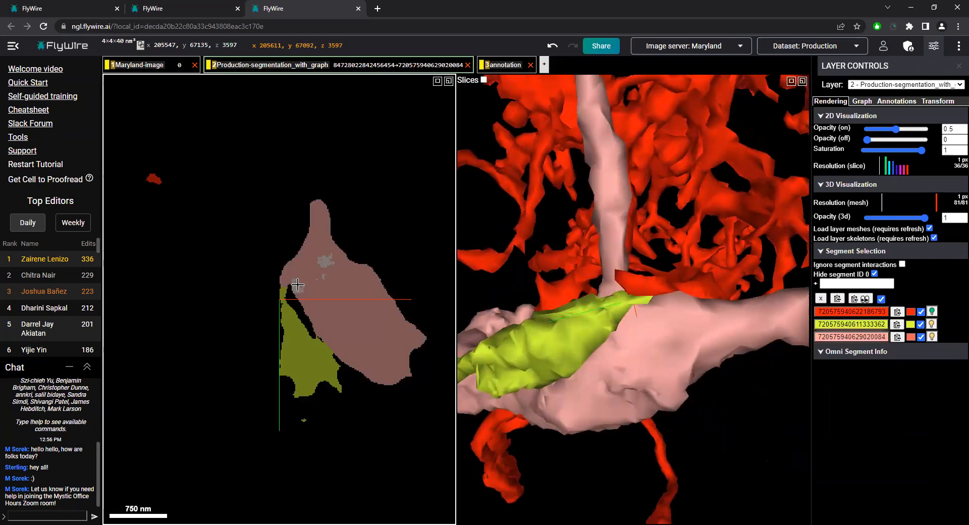
pyautogui.scroll(2, 286, 280)
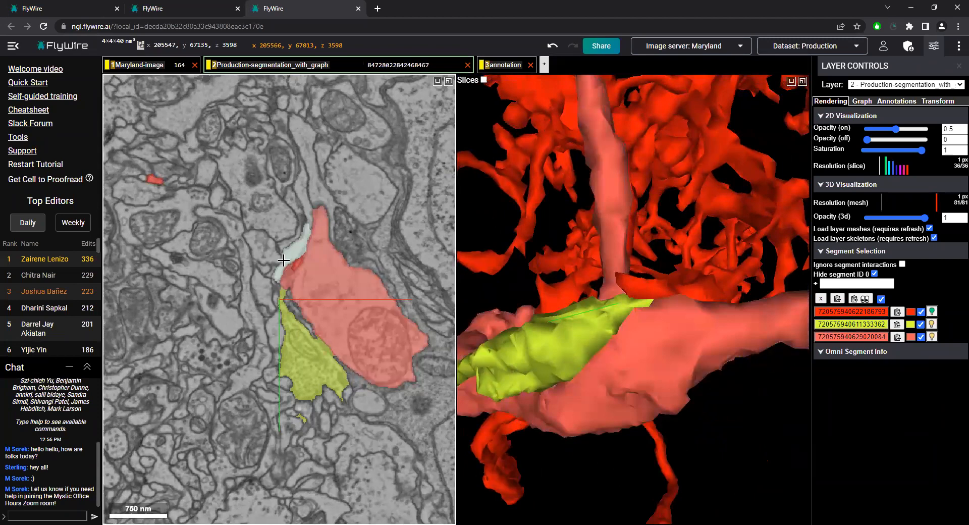
pyautogui.moveTo(671, 380); pyautogui.dragTo(688, 309)
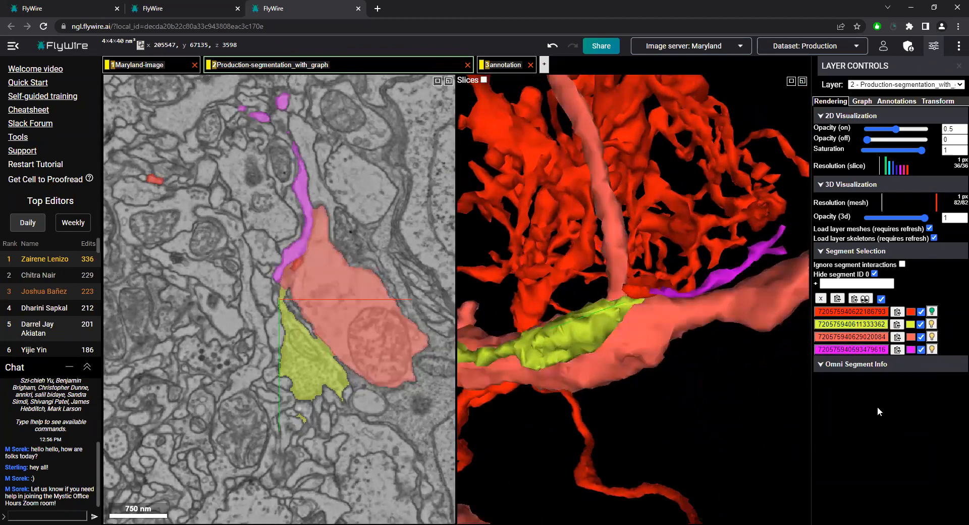
# Recolour the added thin segment green (41, 255, 26), and inspect its end near the yellow tip in 3D
pyautogui.click(885, 438)
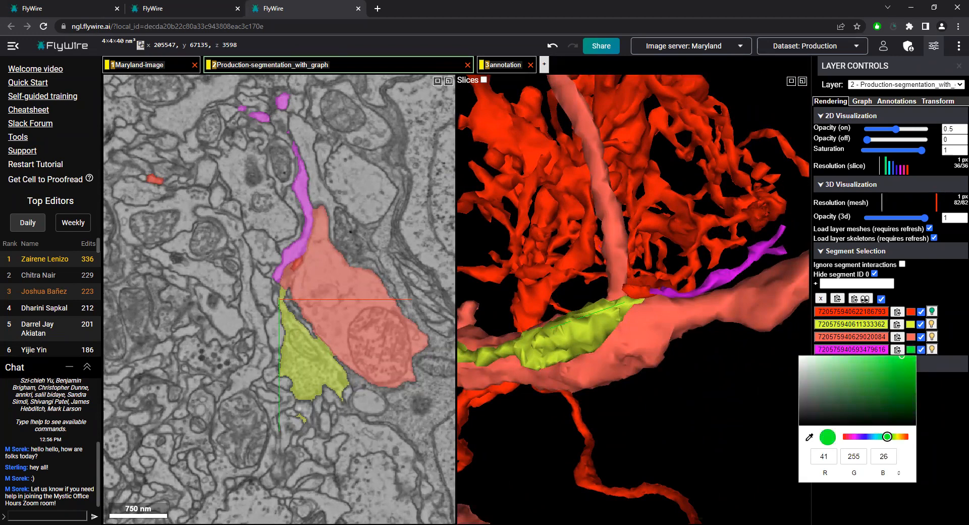
pyautogui.moveTo(708, 326); pyautogui.dragTo(741, 350)
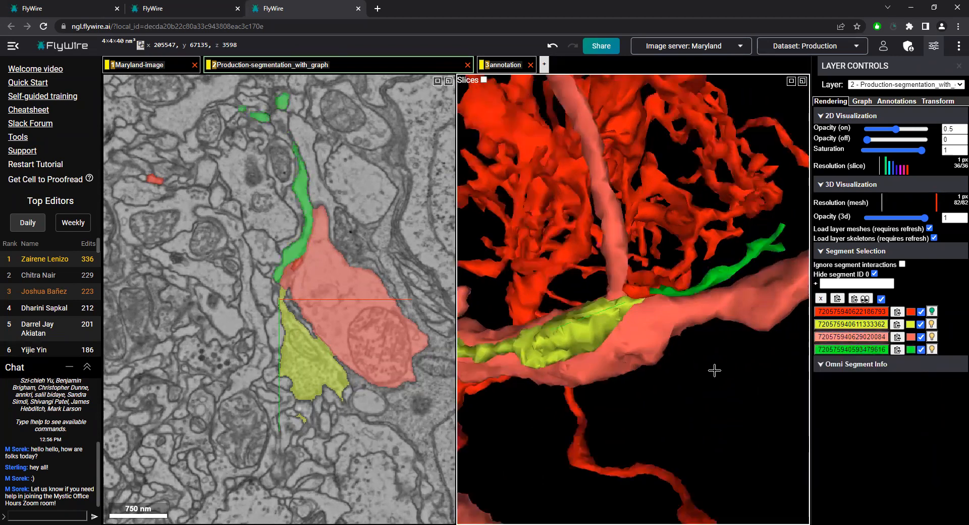
pyautogui.keyDown('ctrl'); pyautogui.scroll(3, 675, 362); pyautogui.keyUp('ctrl')
pyautogui.moveTo(675, 361); pyautogui.dragTo(576, 315)
pyautogui.scroll(2, 291, 287)
pyautogui.scroll(-2, 291, 287)
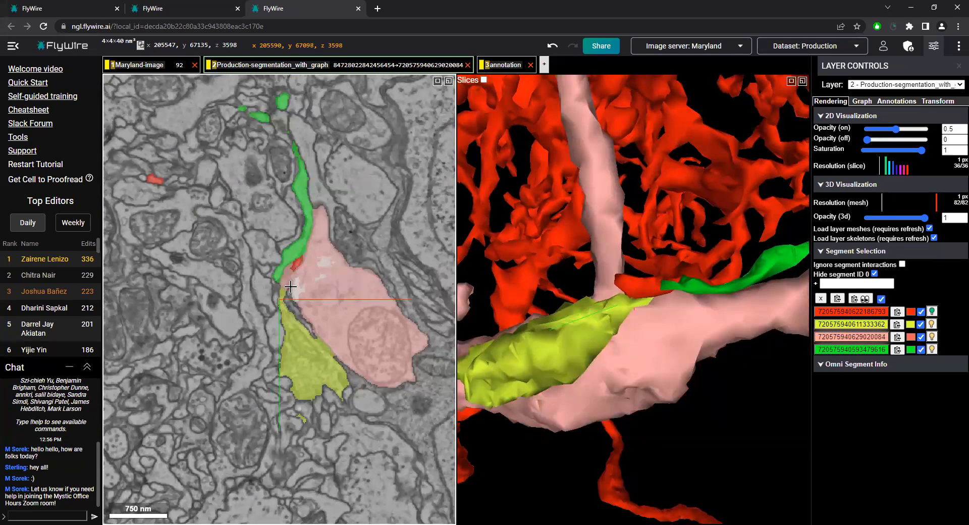
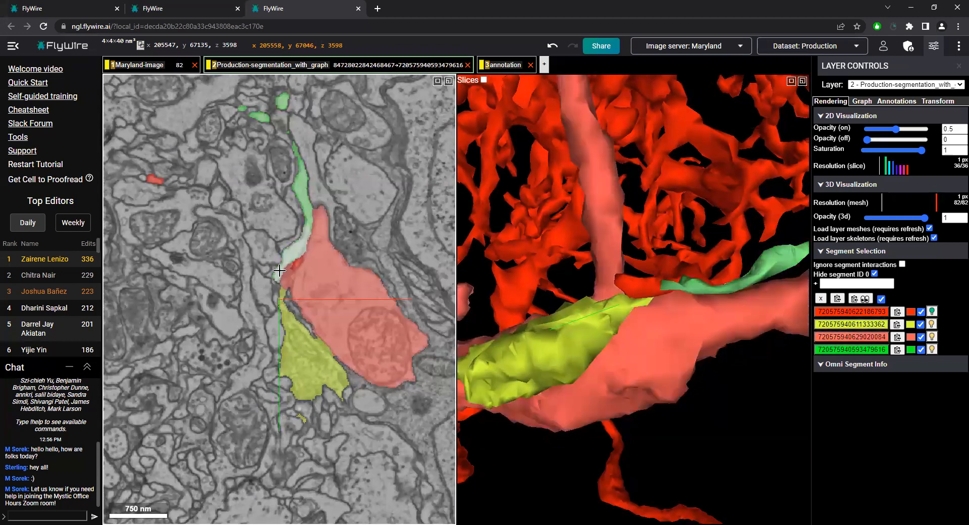
# Compare slices z 3595 to 3602 around the yellow tip, checking the neighbouring segments for a possible continuation
pyautogui.scroll(-2, 320, 273)
pyautogui.scroll(4, 320, 273)
pyautogui.scroll(1, 320, 273)
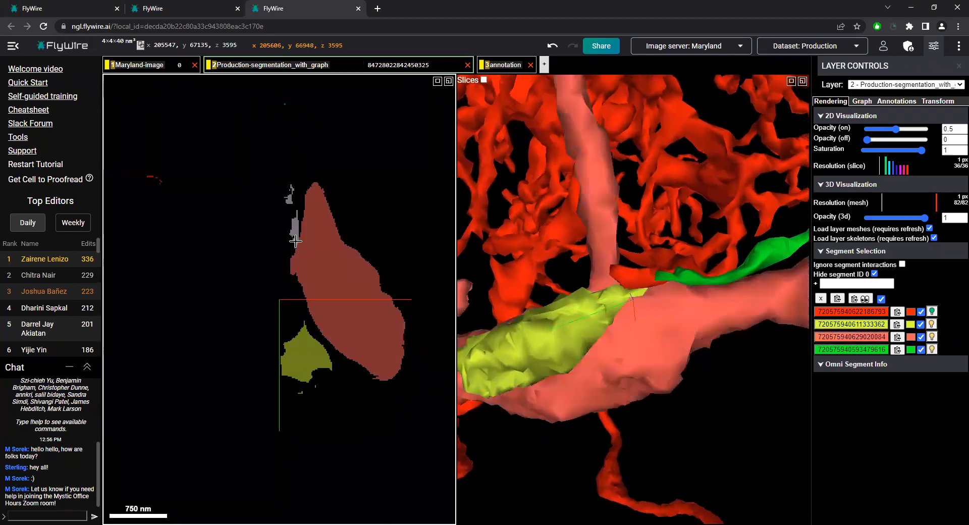
pyautogui.scroll(1, 295, 241)
pyautogui.scroll(-3, 295, 241)
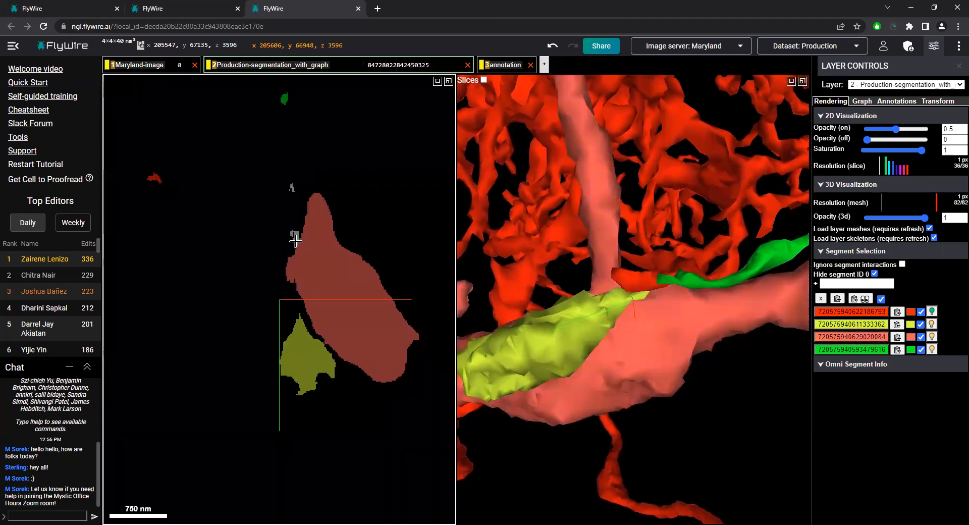
pyautogui.scroll(1, 298, 256)
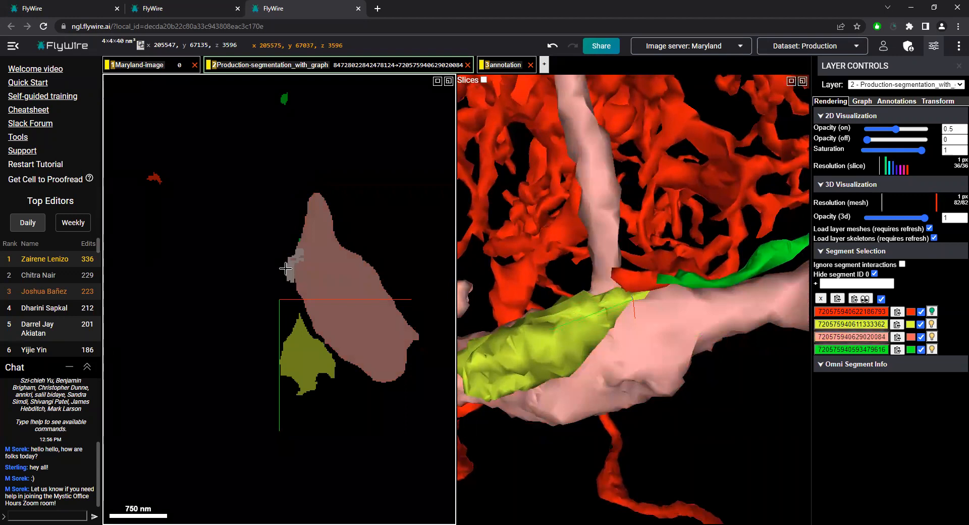
pyautogui.scroll(-1, 286, 277)
pyautogui.scroll(-1, 283, 286)
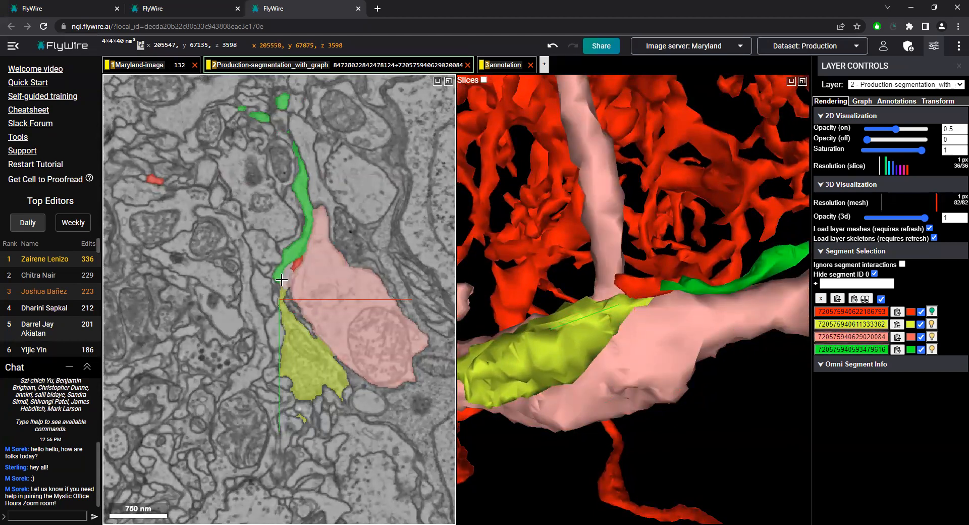
pyautogui.scroll(-1, 281, 279)
pyautogui.scroll(3, 281, 279)
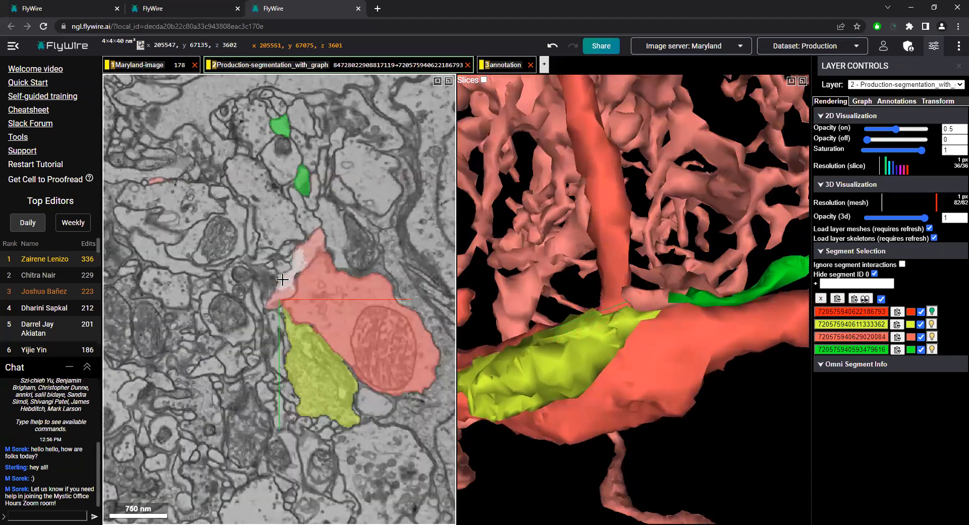
# Add the long narrow segment above the yellow tip in slice z 3595 to the selection and recolour it blue
pyautogui.scroll(1, 288, 262)
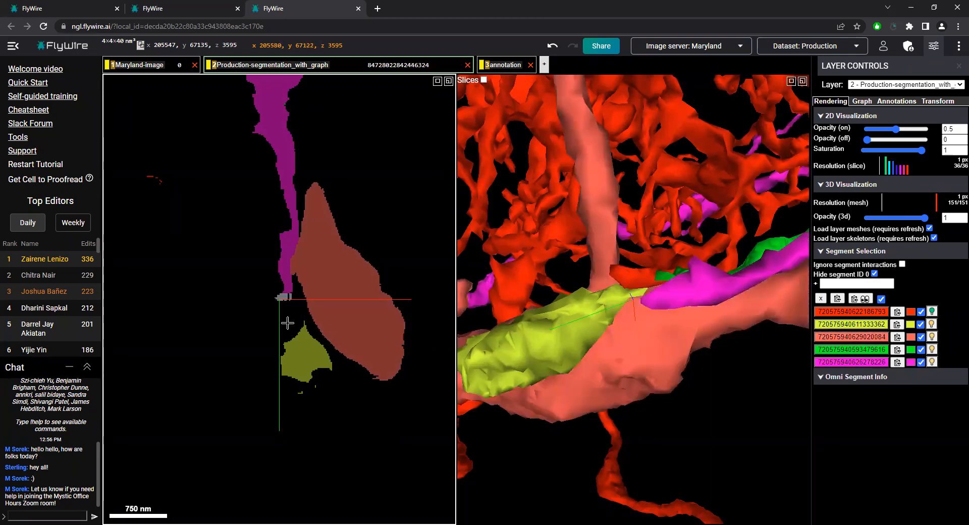
pyautogui.moveTo(621, 342); pyautogui.dragTo(909, 360)
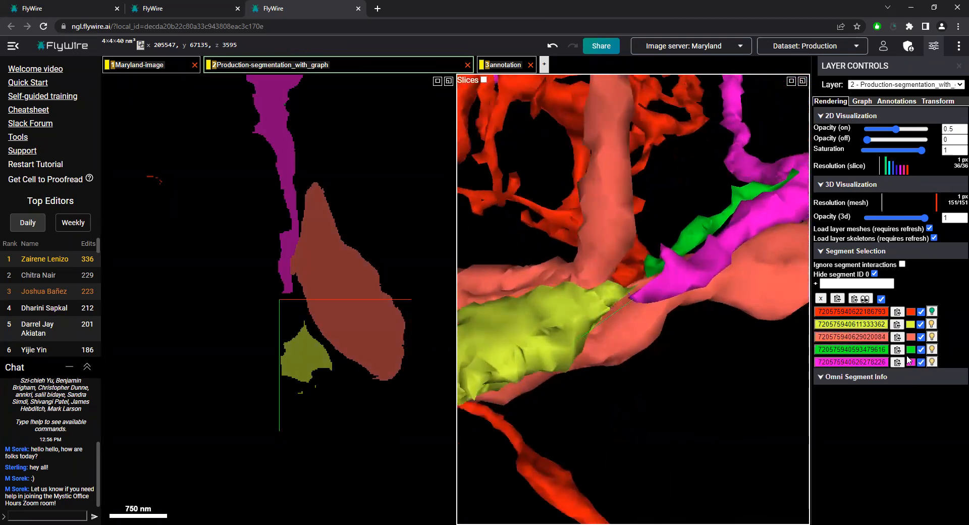
pyautogui.click(912, 362)
pyautogui.click(865, 450)
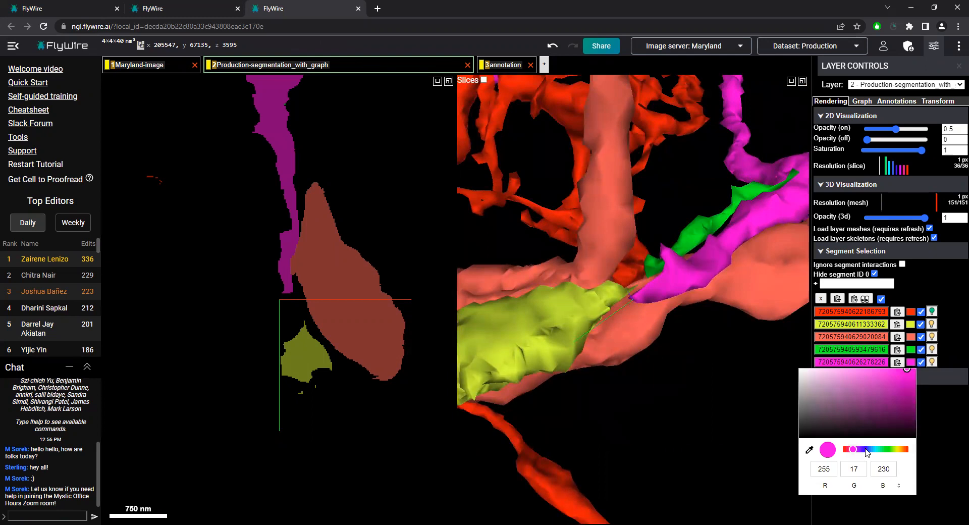
# Check the blue segment against the yellow tip in slices z 3593 to 3598, and deselect the salmon and red neurons
pyautogui.moveTo(715, 394); pyautogui.dragTo(621, 387)
pyautogui.scroll(2, 335, 316)
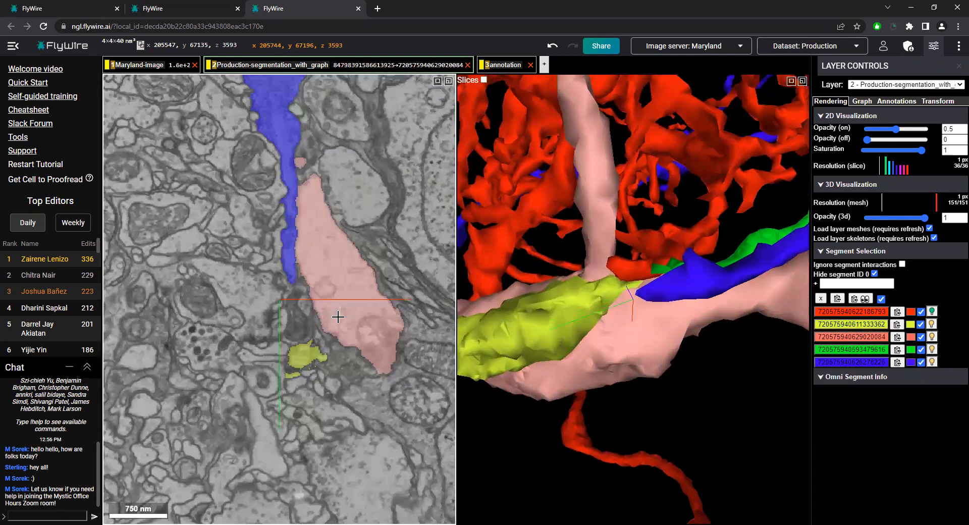
pyautogui.scroll(-3, 338, 317)
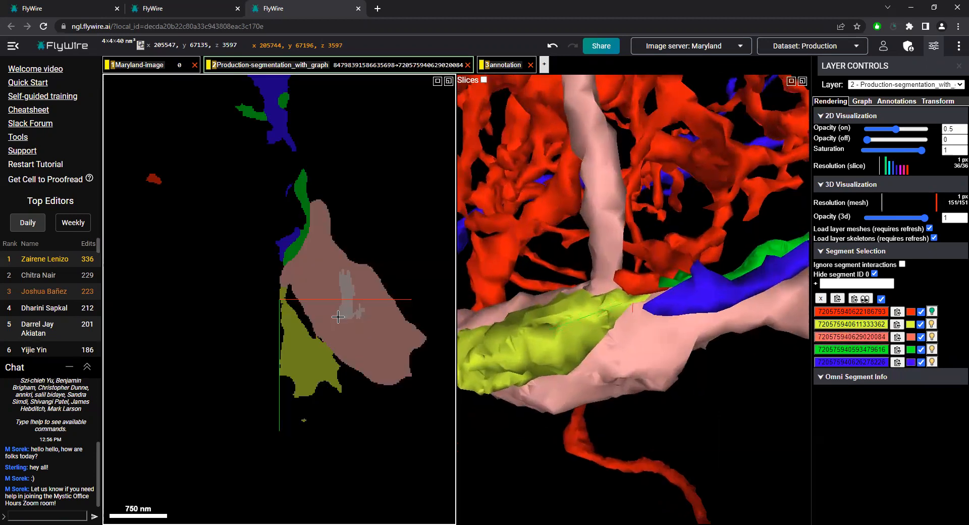
pyautogui.scroll(-4, 328, 315)
pyautogui.scroll(2, 331, 316)
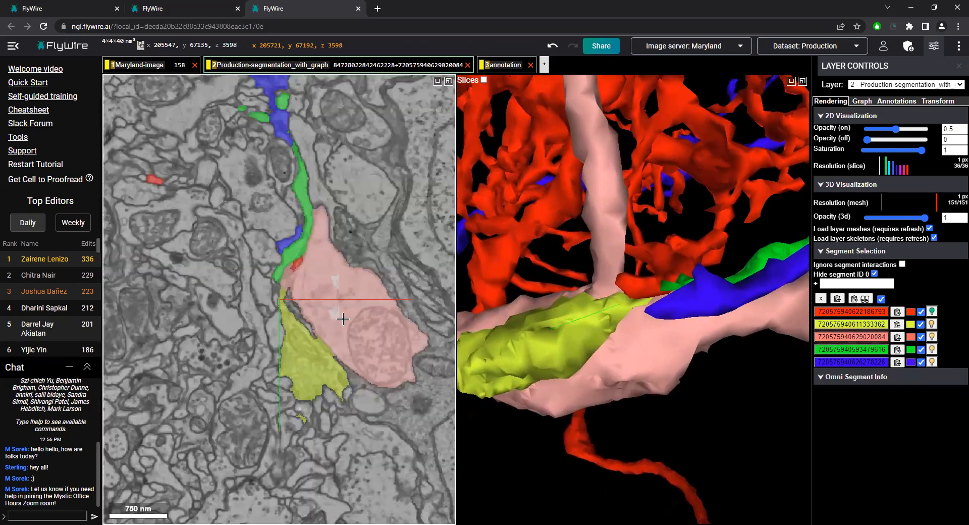
pyautogui.doubleClick(662, 353)
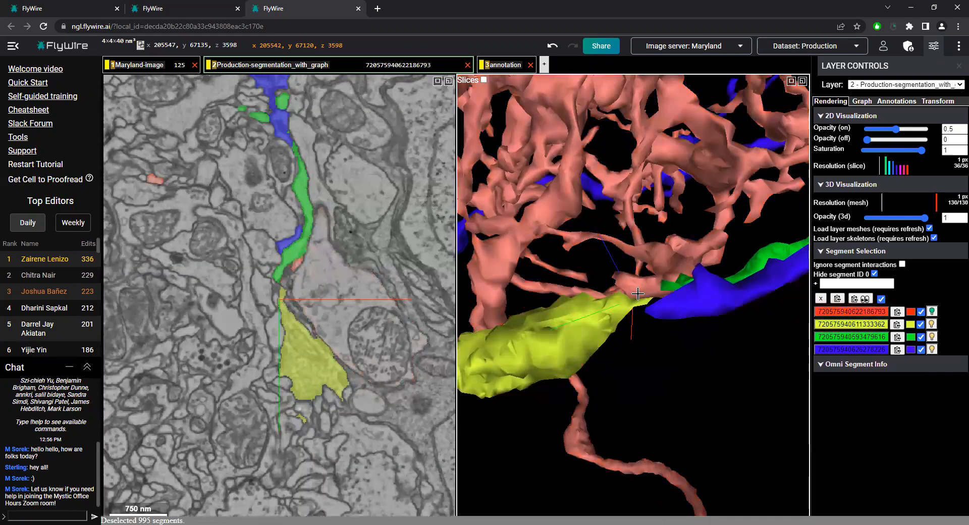
pyautogui.doubleClick(638, 294)
# Trace the green segment's far end through slices z 3597 to 3600, and add the small segment touching its side tip to the selection
pyautogui.moveTo(652, 283); pyautogui.dragTo(654, 259)
pyautogui.keyDown('ctrl'); pyautogui.scroll(4, 653, 272); pyautogui.keyUp('ctrl')
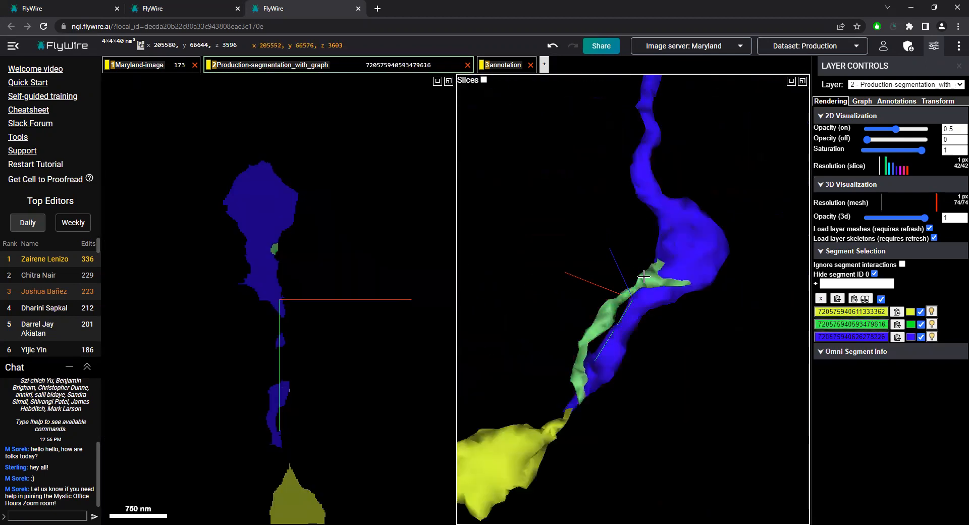
pyautogui.rightClick(649, 271)
pyautogui.scroll(2, 286, 317)
pyautogui.scroll(2, 304, 340)
pyautogui.scroll(-10, 339, 333)
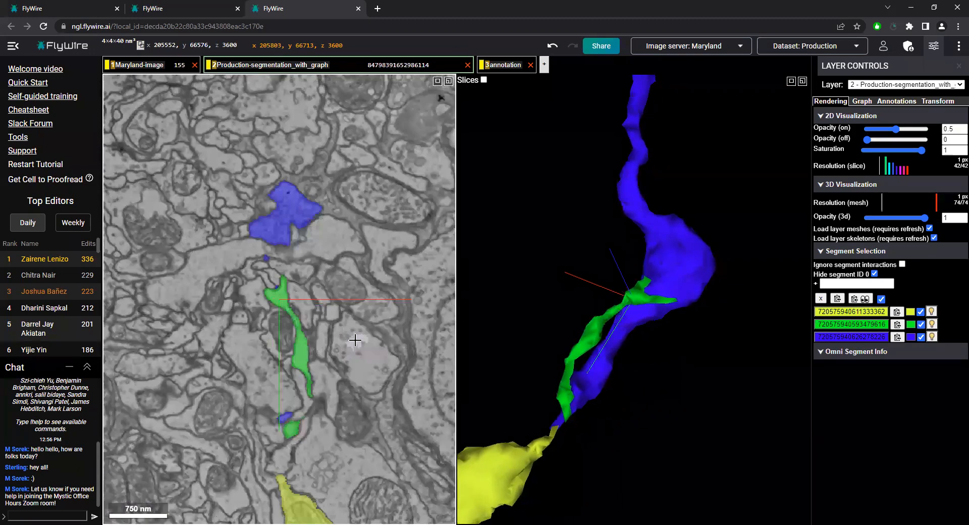
pyautogui.scroll(1, 338, 331)
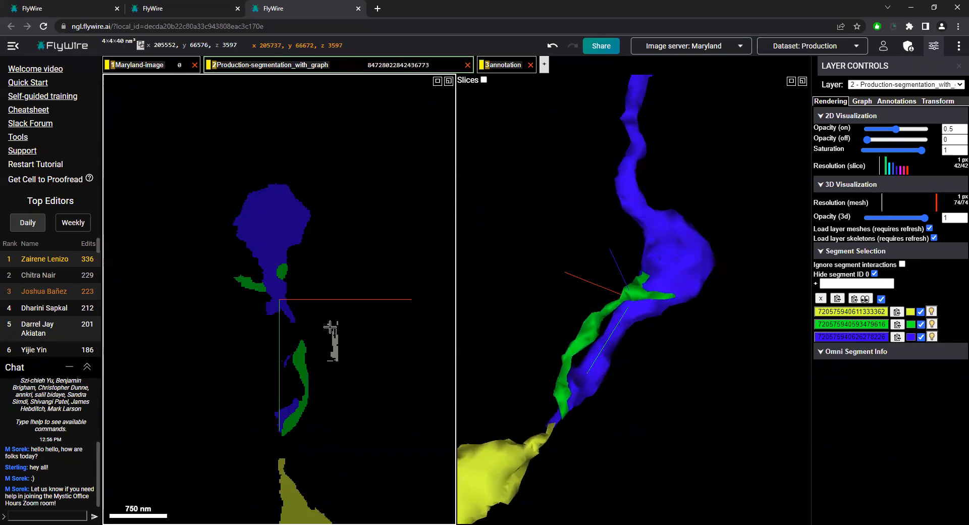
pyautogui.scroll(-1, 303, 321)
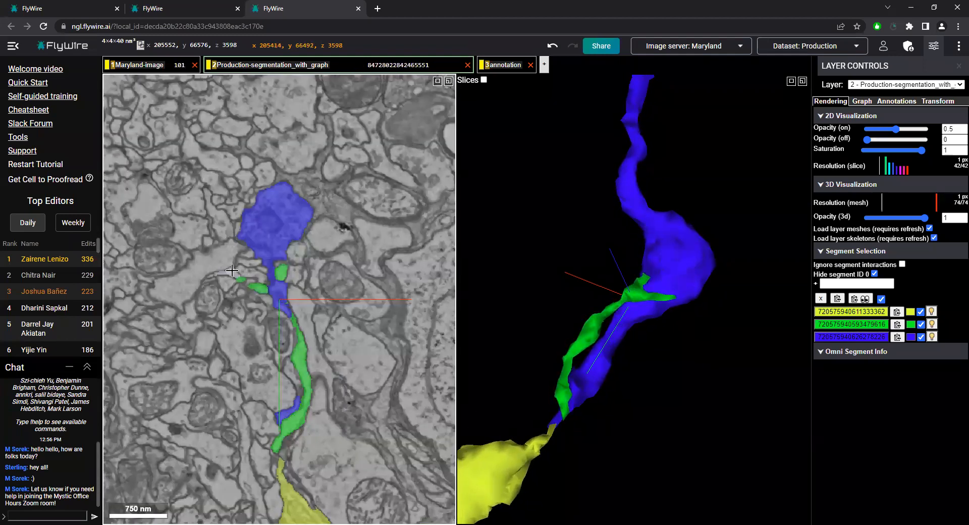
pyautogui.doubleClick(232, 271)
# Examine the junction of the pink and green segments in 3D and slices z 3597 to 3599, and deselect both segments
pyautogui.moveTo(647, 361); pyautogui.dragTo(656, 280)
pyautogui.rightClick(633, 274)
pyautogui.scroll(3, 319, 317)
pyautogui.scroll(-7, 319, 318)
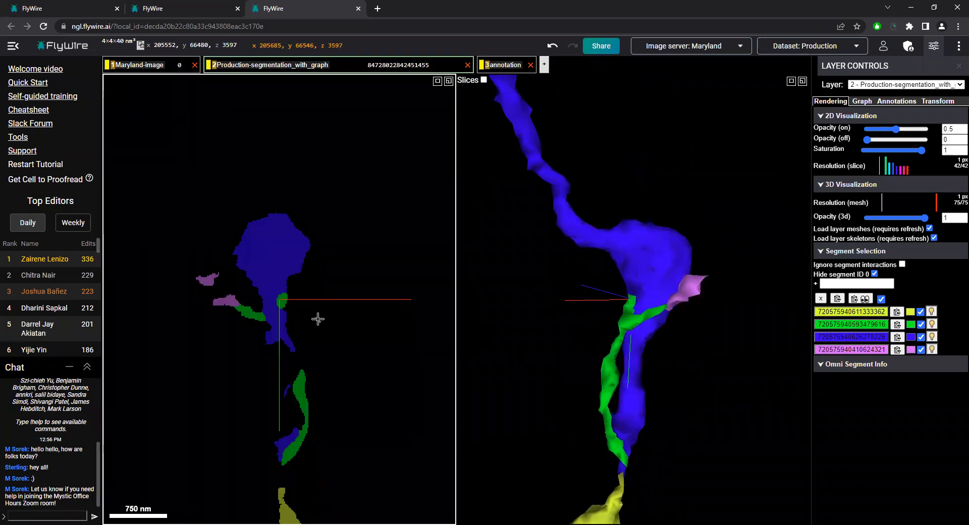
pyautogui.scroll(12, 355, 313)
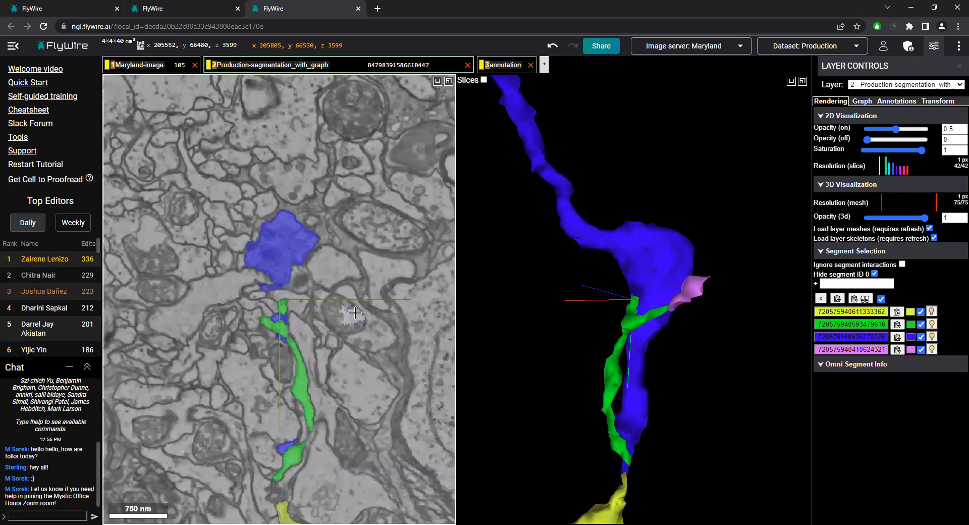
pyautogui.moveTo(699, 363); pyautogui.dragTo(543, 349)
pyautogui.doubleClick(687, 289)
pyautogui.doubleClick(650, 324)
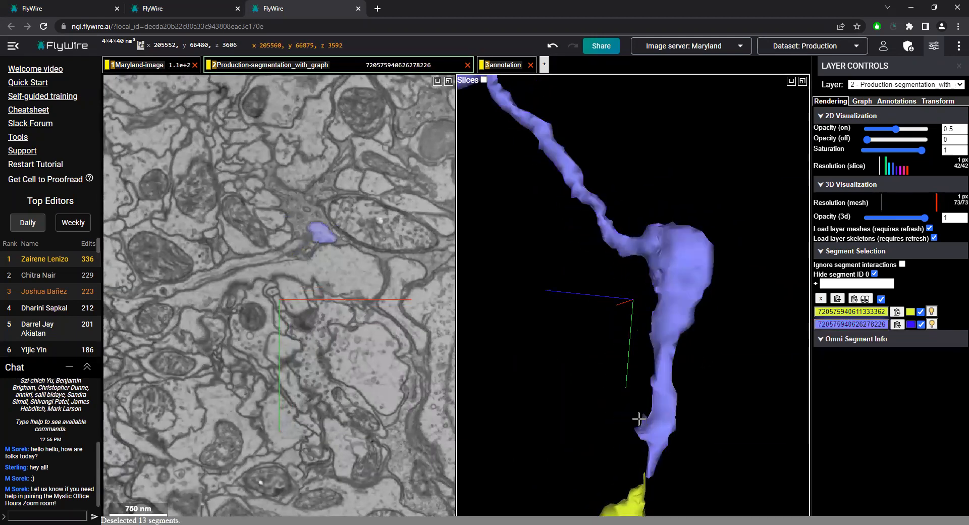
# Centre on the contact between the blue and yellow tips, and compare the slices around z 3597
pyautogui.rightClick(647, 469)
pyautogui.moveTo(647, 469); pyautogui.dragTo(464, 297)
pyautogui.rightClick(628, 300)
pyautogui.scroll(2, 288, 338)
pyautogui.scroll(-4, 285, 336)
pyautogui.scroll(1, 286, 332)
pyautogui.scroll(1, 285, 333)
pyautogui.scroll(-5, 655, 329)
pyautogui.scroll(-5, 635, 345)
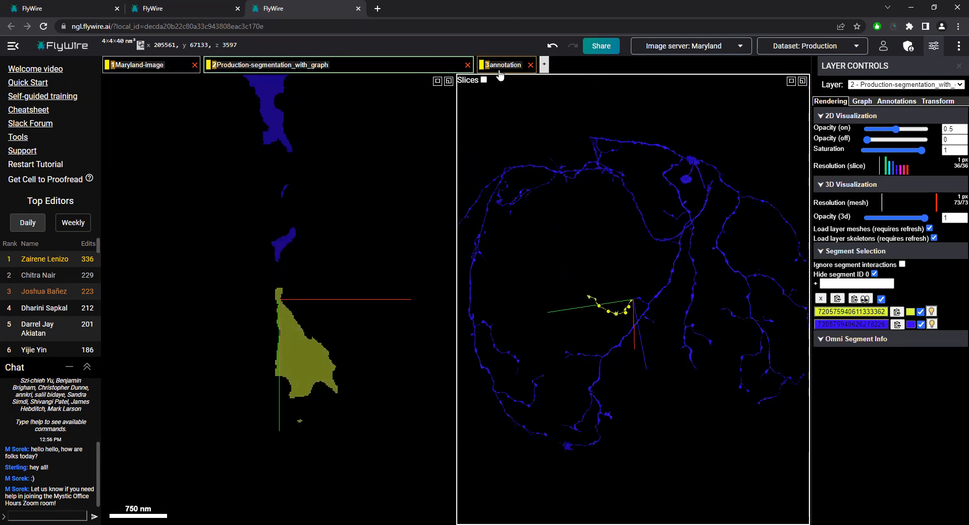
# Hide the annotation layer, and view the whole blue neuron together with the yellow fragment in 3D
pyautogui.moveTo(647, 364); pyautogui.dragTo(675, 446)
pyautogui.scroll(-5, 668, 429)
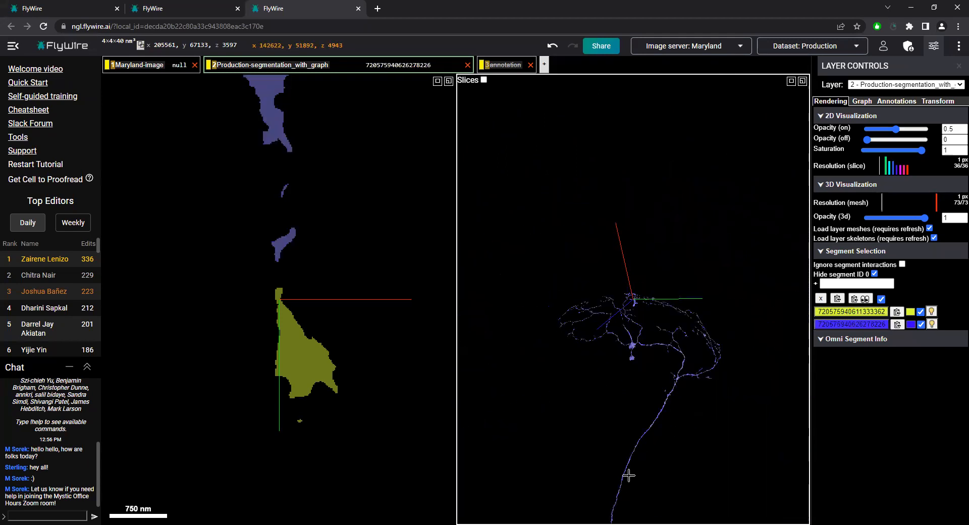
pyautogui.moveTo(644, 357); pyautogui.dragTo(670, 387)
pyautogui.scroll(5, 664, 452)
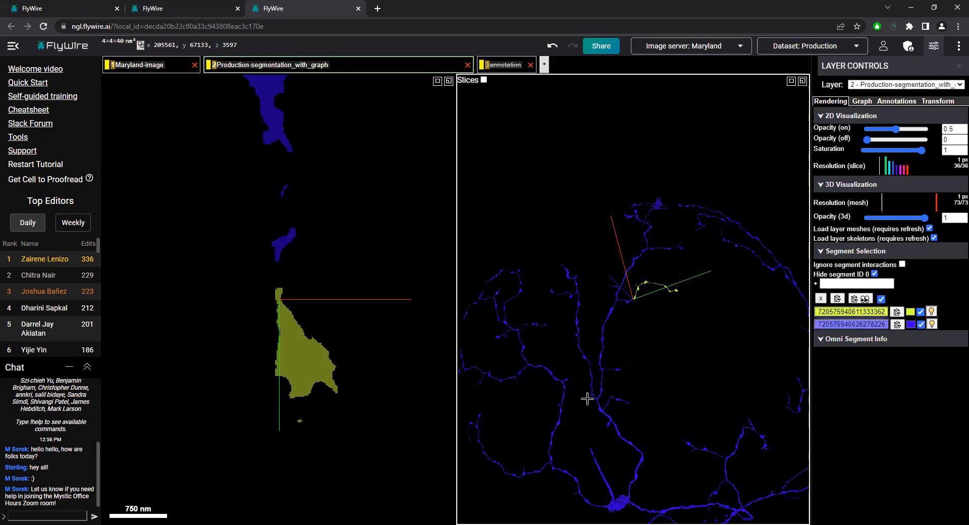
pyautogui.scroll(5, 636, 288)
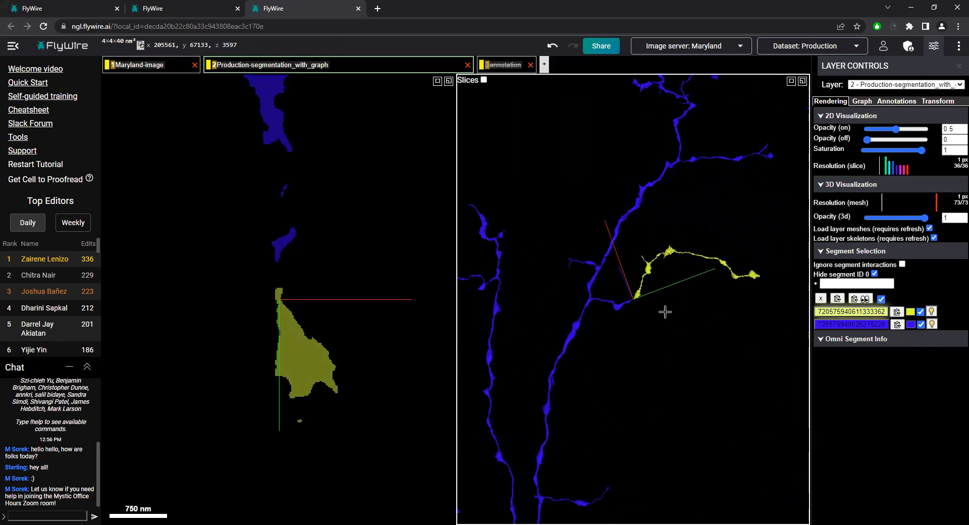
# Examine the blue neuron's side branches in 3D to compare their shape with the yellow fragment
pyautogui.rightClick(714, 156)
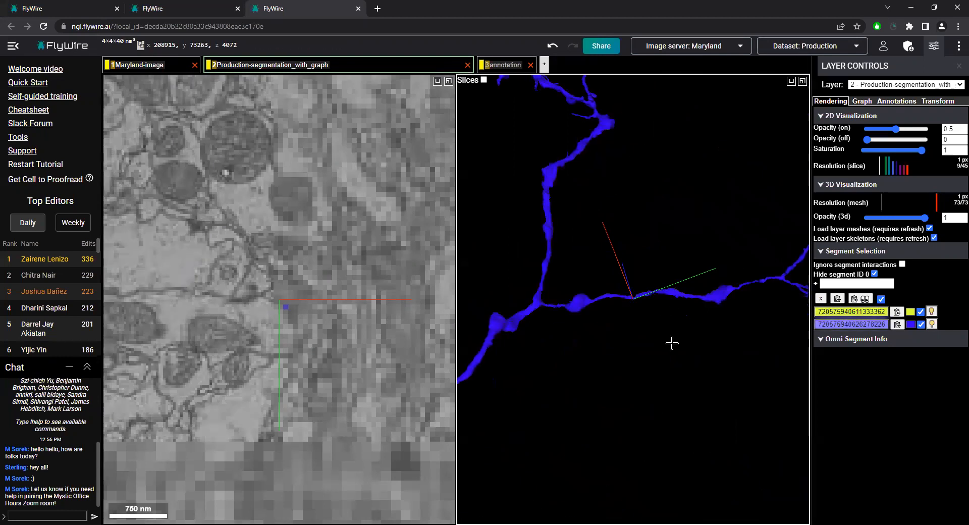
pyautogui.moveTo(674, 305)
pyautogui.mouseDown()
pyautogui.moveTo(714, 335)
pyautogui.moveTo(608, 309)
pyautogui.moveTo(689, 298)
pyautogui.mouseUp()
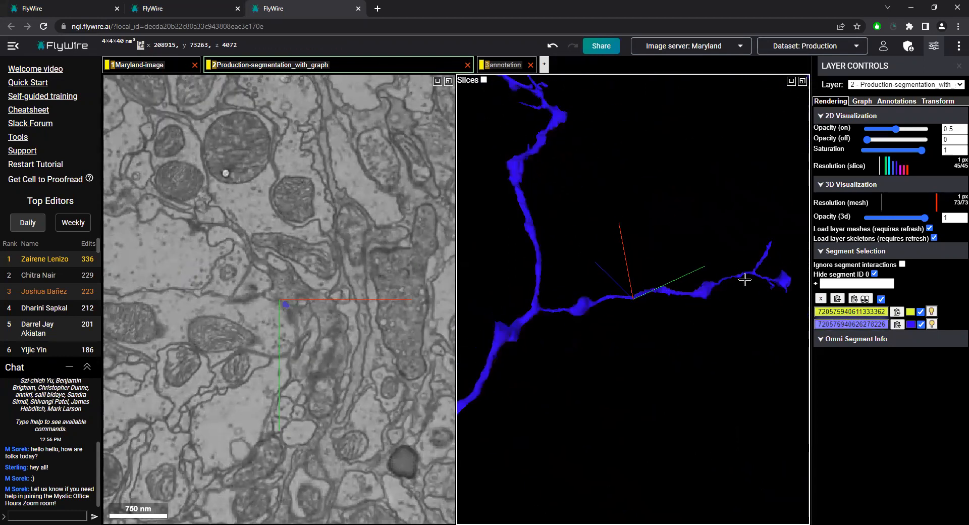
pyautogui.scroll(-3, 650, 373)
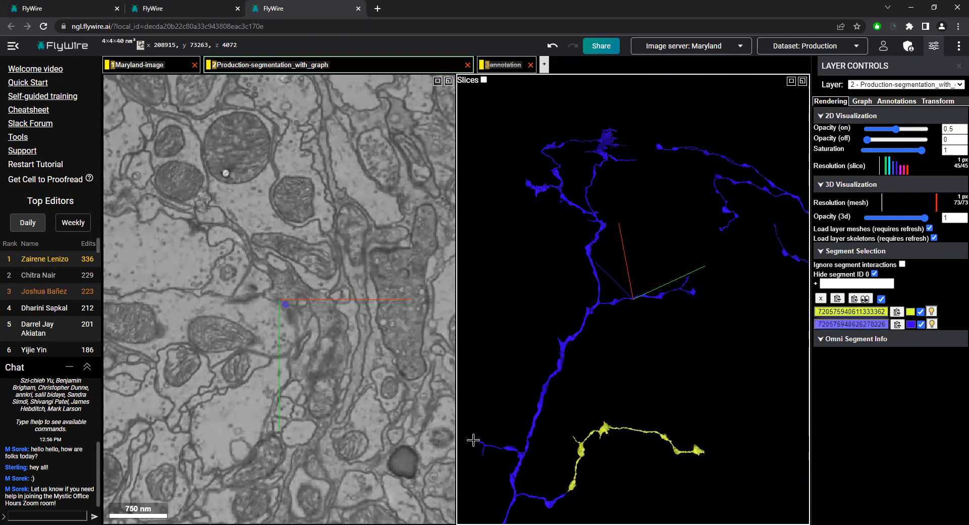
pyautogui.moveTo(663, 274); pyautogui.dragTo(702, 251)
pyautogui.rightClick(757, 201)
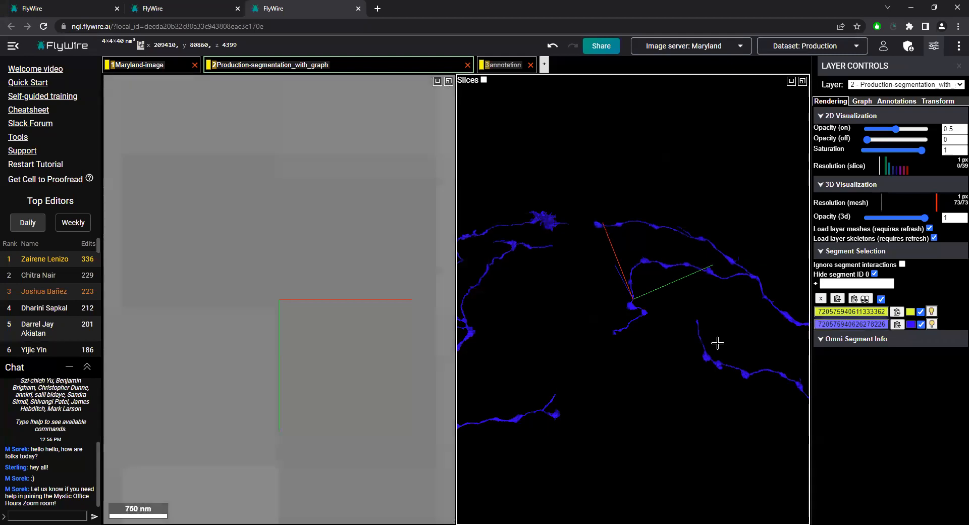
pyautogui.scroll(-5, 584, 419)
pyautogui.rightClick(559, 398)
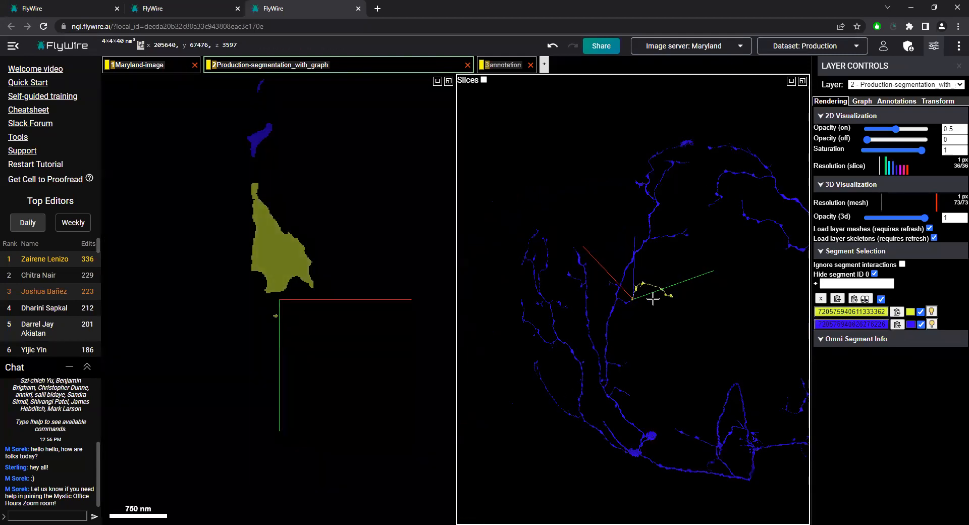
# Inspect the gap between the blue and yellow tips closely in 3D and in slices z 3598 and 3599
pyautogui.scroll(3, 628, 305)
pyautogui.scroll(4, 626, 313)
pyautogui.rightClick(582, 327)
pyautogui.moveTo(620, 271); pyautogui.dragTo(622, 210)
pyautogui.rightClick(644, 305)
pyautogui.scroll(3, 613, 283)
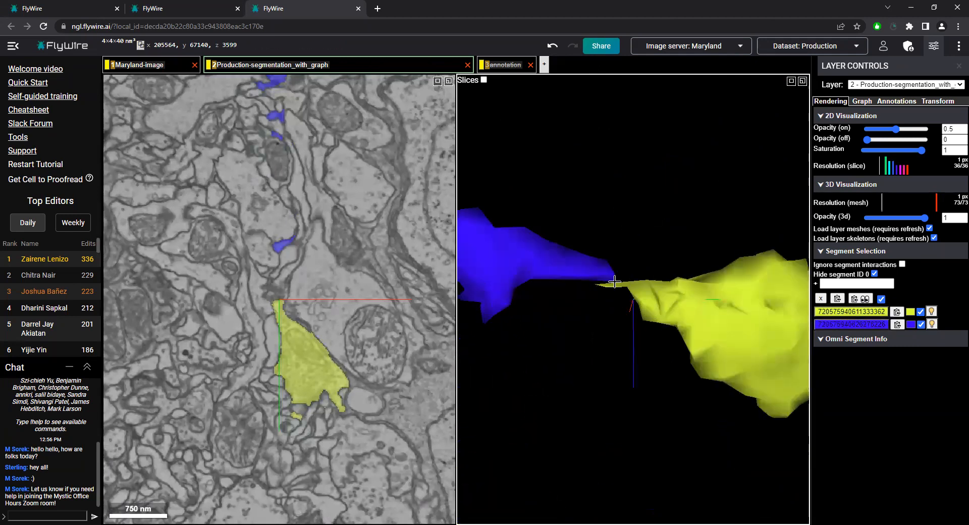
pyautogui.rightClick(613, 283)
pyautogui.scroll(-3, 303, 344)
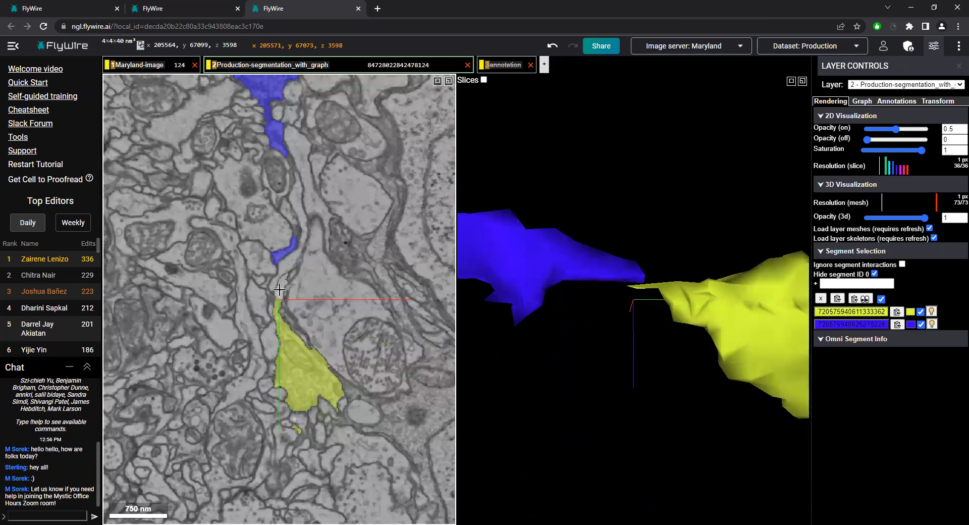
# Add the salmon neuron beside the yellow tip to the selection, compare it in slices z 3597 and 3598, and deselect it
pyautogui.doubleClick(287, 291)
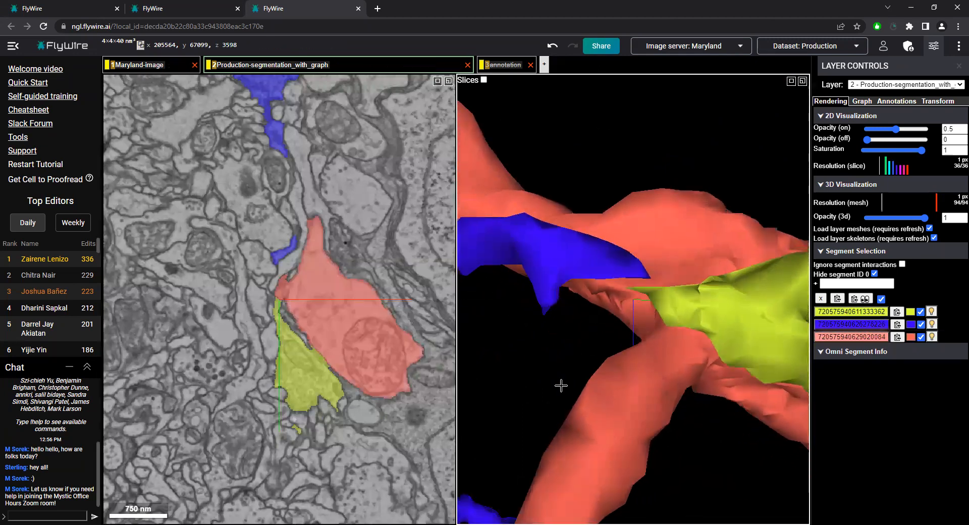
pyautogui.moveTo(532, 395); pyautogui.dragTo(626, 320)
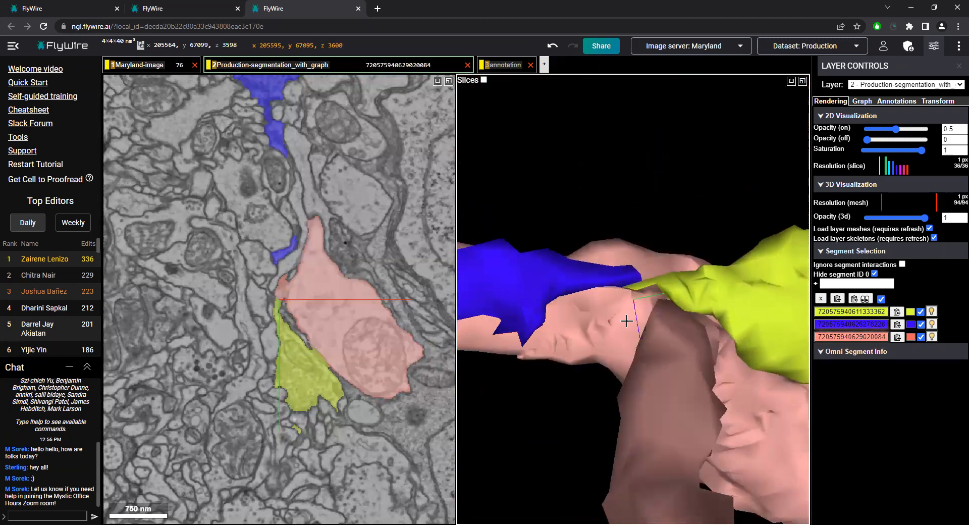
pyautogui.scroll(2, 288, 308)
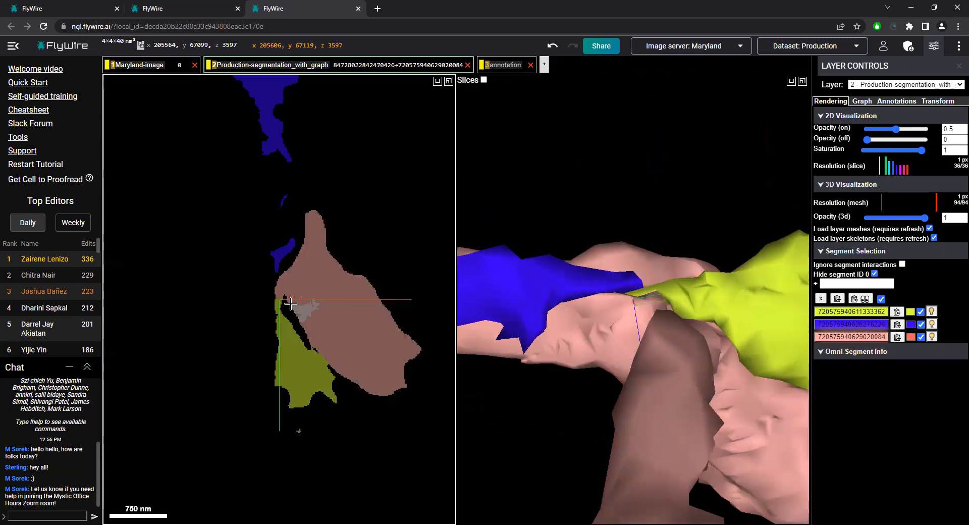
pyautogui.scroll(-2, 309, 308)
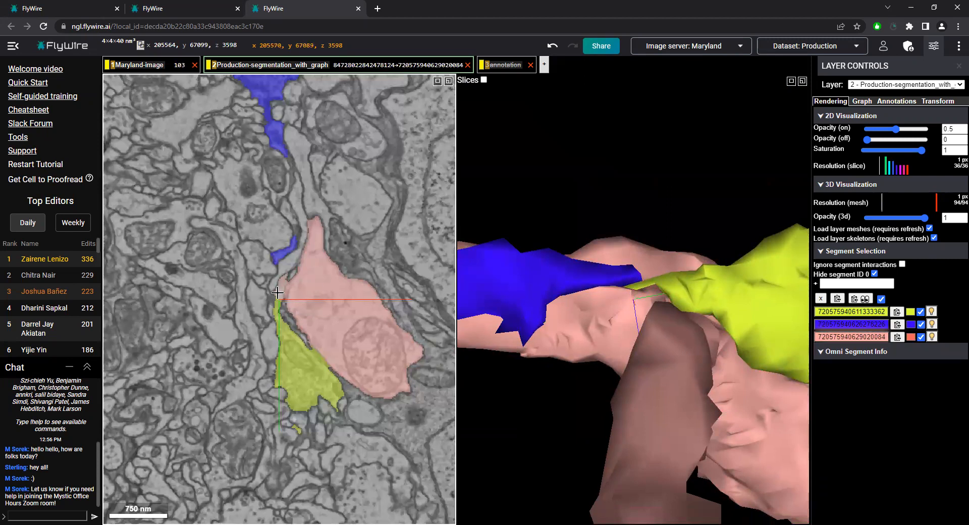
pyautogui.doubleClick(531, 339)
pyautogui.scroll(4, 302, 291)
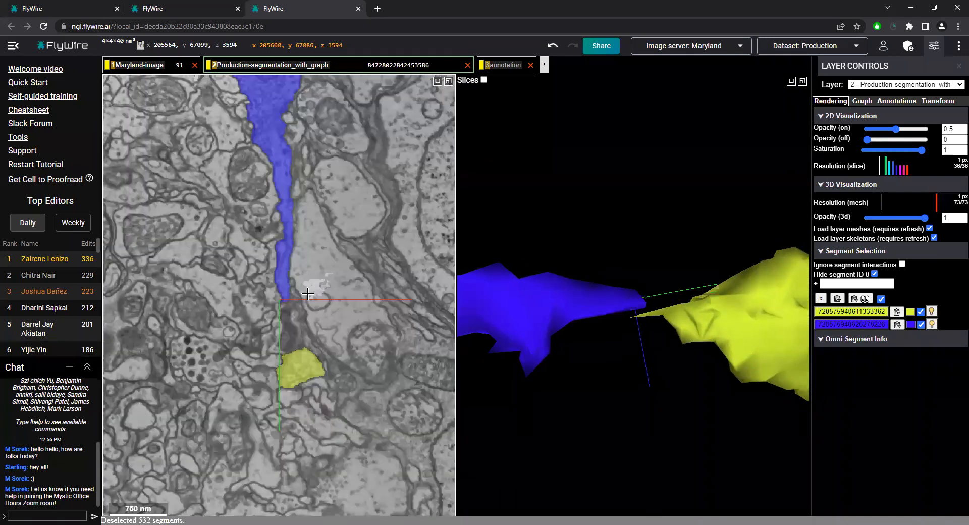
# Add the large pale-yellow neuron in slice z 3594 to the selection, compare it with the blue and yellow tips in 3D, and deselect it
pyautogui.scroll(-1, 307, 293)
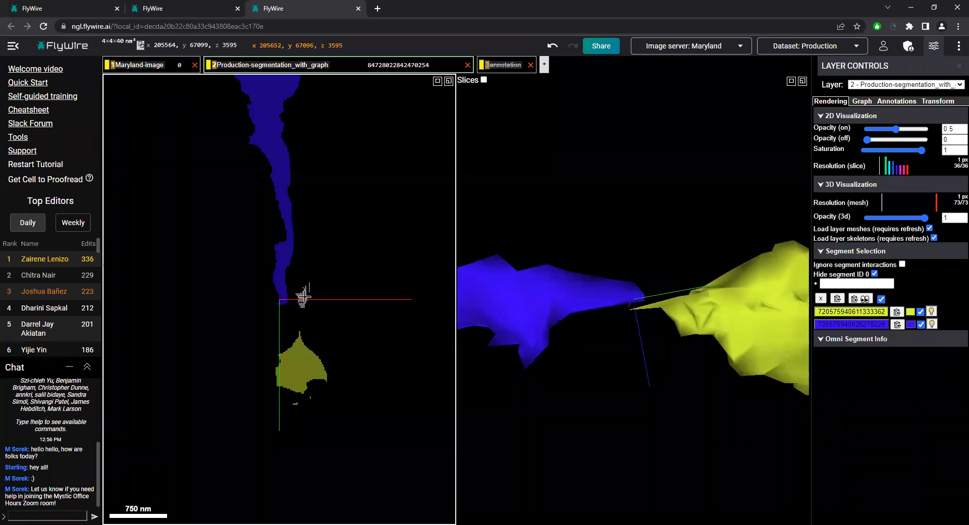
pyautogui.scroll(1, 304, 298)
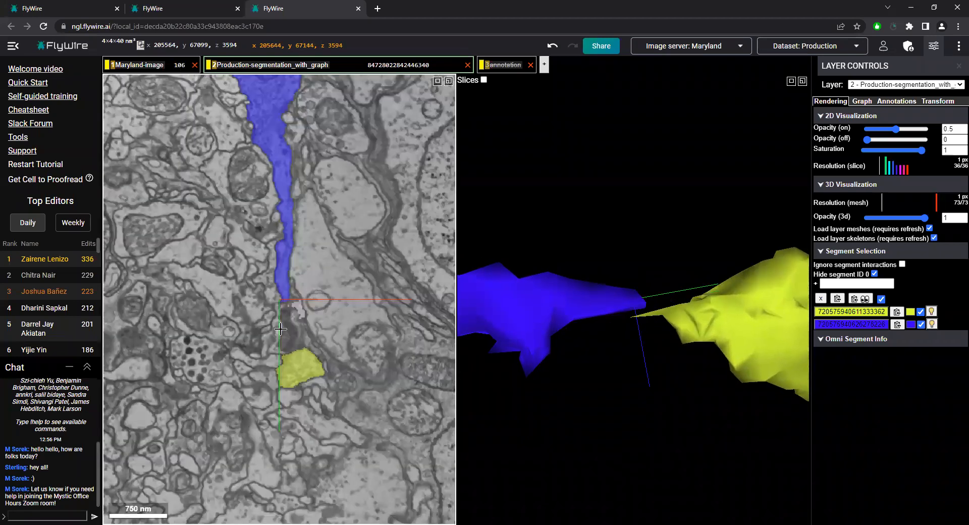
pyautogui.doubleClick(376, 310)
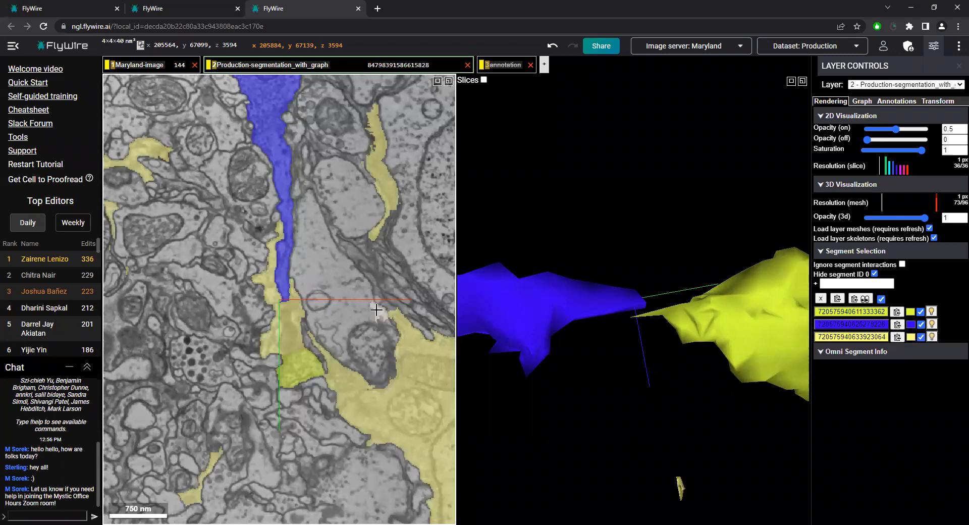
pyautogui.moveTo(607, 310); pyautogui.dragTo(605, 123)
pyautogui.moveTo(602, 434); pyautogui.dragTo(631, 380)
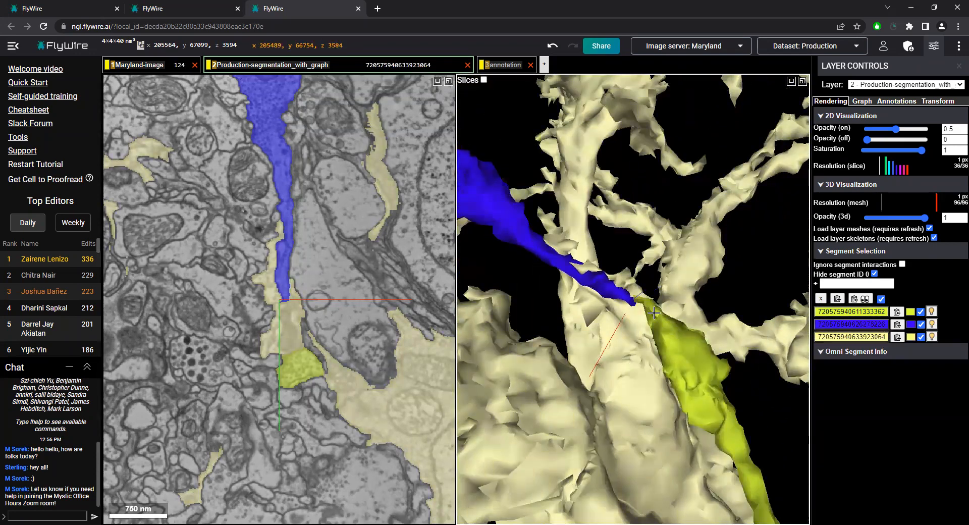
pyautogui.moveTo(579, 425); pyautogui.dragTo(611, 365)
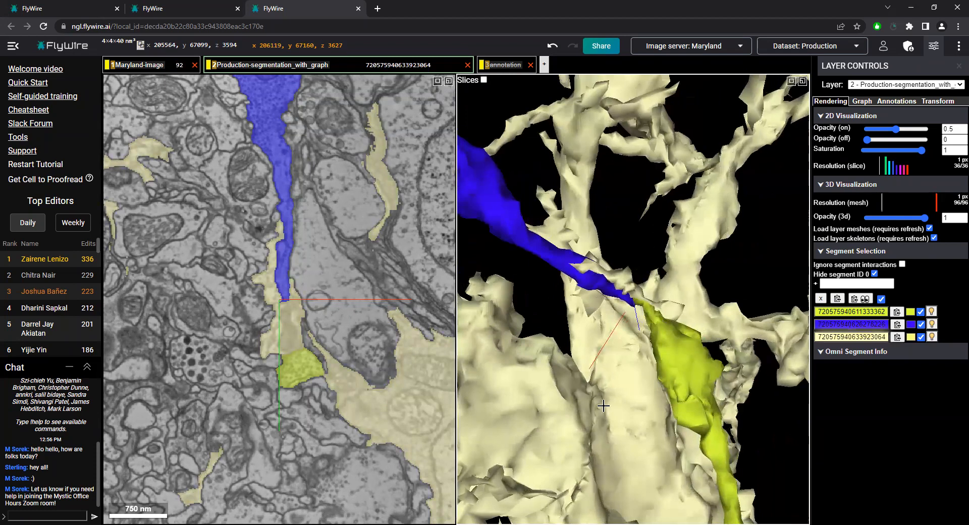
pyautogui.scroll(-8, 611, 364)
pyautogui.scroll(10, 619, 356)
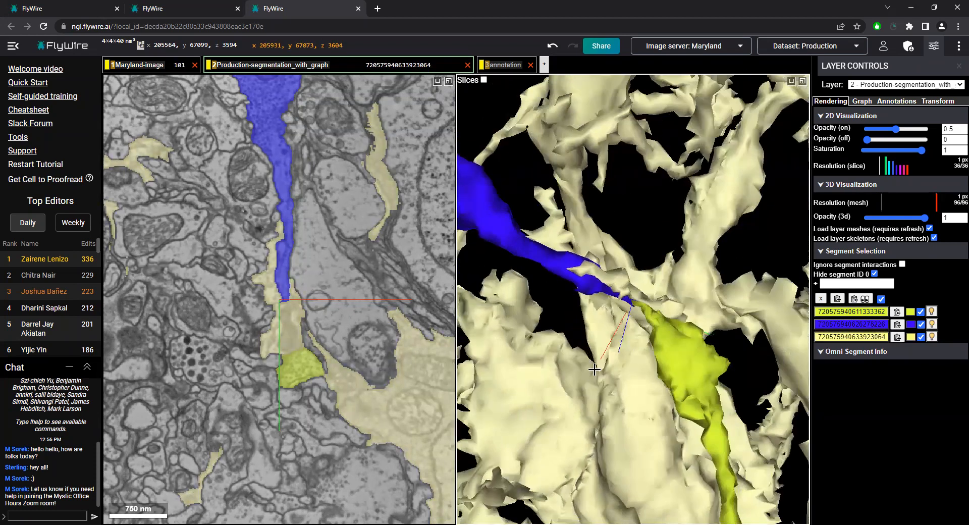
pyautogui.doubleClick(626, 350)
# Add the small cyan segment beside the yellow tip to the selection and compare it through slices z 3598, 3595 and 3590
pyautogui.scroll(-3, 303, 326)
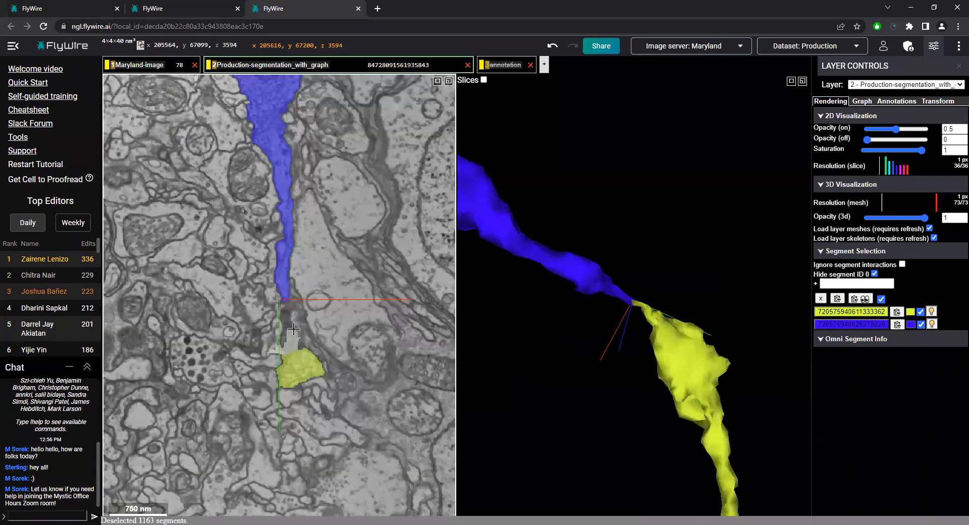
pyautogui.scroll(-1, 303, 326)
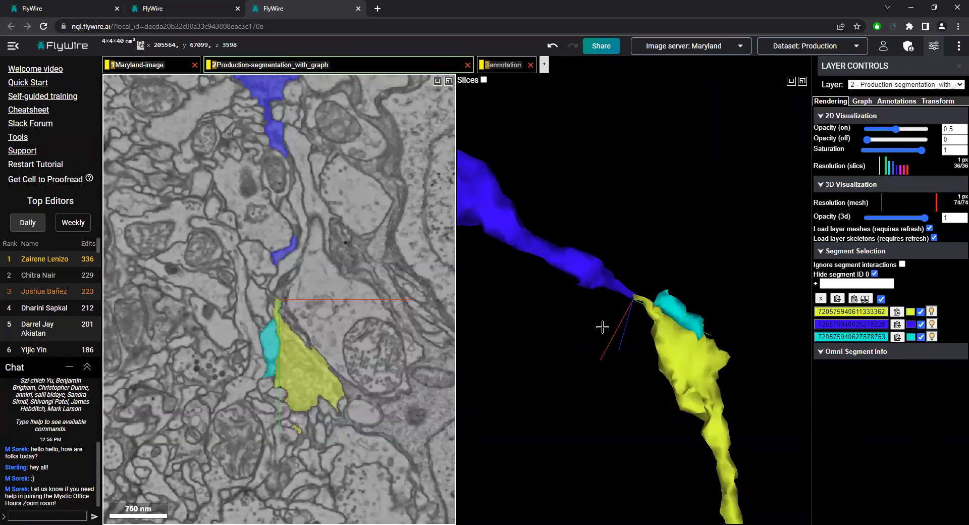
pyautogui.scroll(3, 323, 336)
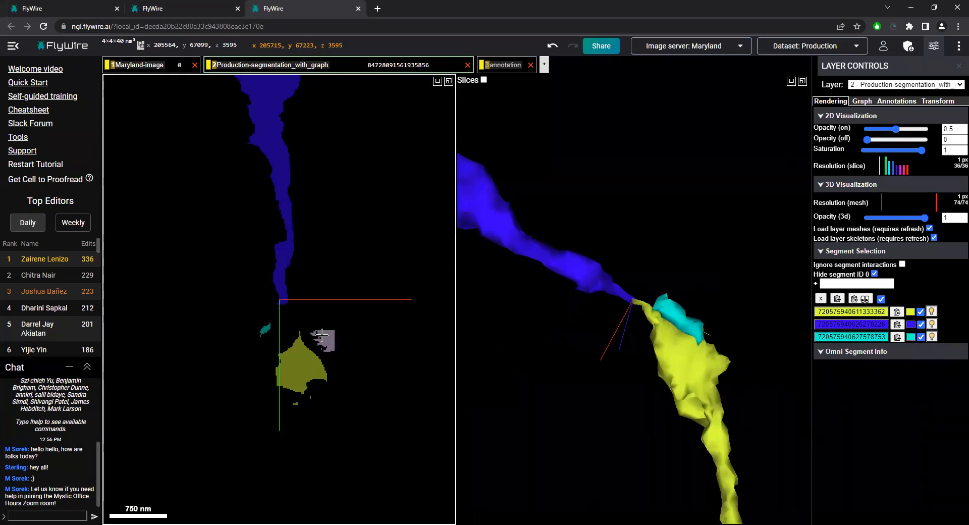
pyautogui.scroll(5, 322, 334)
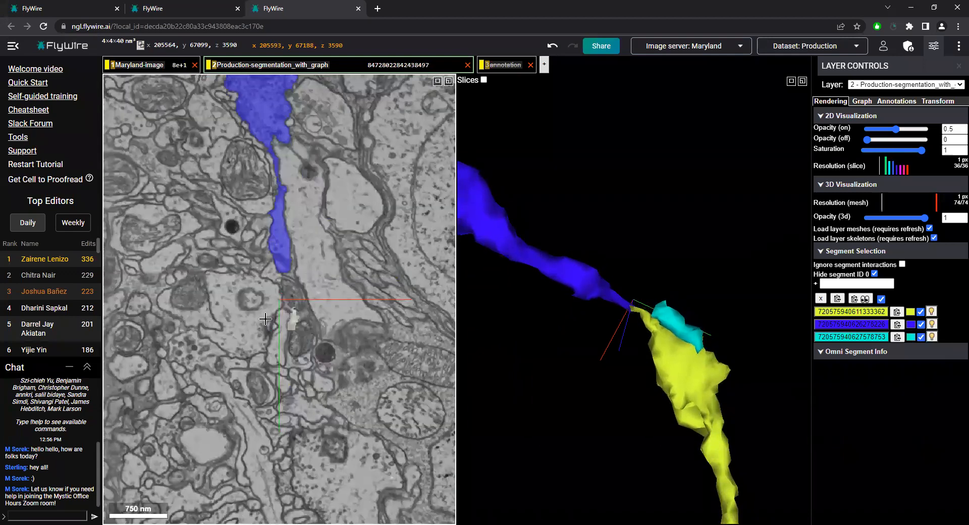
# Test neighbouring segments in slice z 3590, including the pink neuron, against the yellow fragment in 3D, deselect them, and recentre on the gap
pyautogui.doubleClick(274, 326)
pyautogui.moveTo(599, 325); pyautogui.dragTo(658, 329)
pyautogui.doubleClick(660, 324)
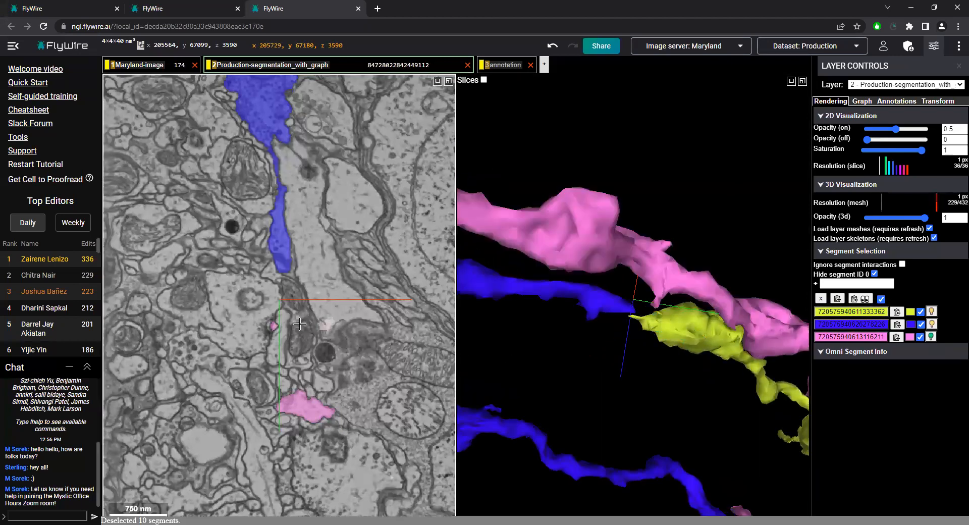
pyautogui.doubleClick(273, 324)
pyautogui.moveTo(694, 323); pyautogui.dragTo(644, 323)
pyautogui.rightClick(635, 312)
pyautogui.rightClick(633, 304)
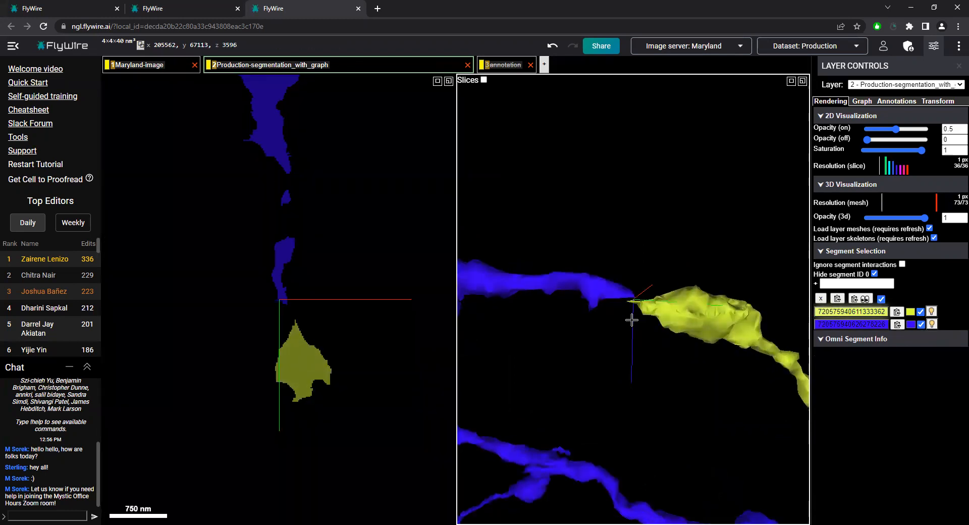
# Compare the gap in slices z 3598 and 3599, and view how the blue and yellow branches line up in 3D
pyautogui.scroll(2, 324, 336)
pyautogui.scroll(-1, 299, 335)
pyautogui.scroll(-3, 298, 335)
pyautogui.scroll(5, 298, 335)
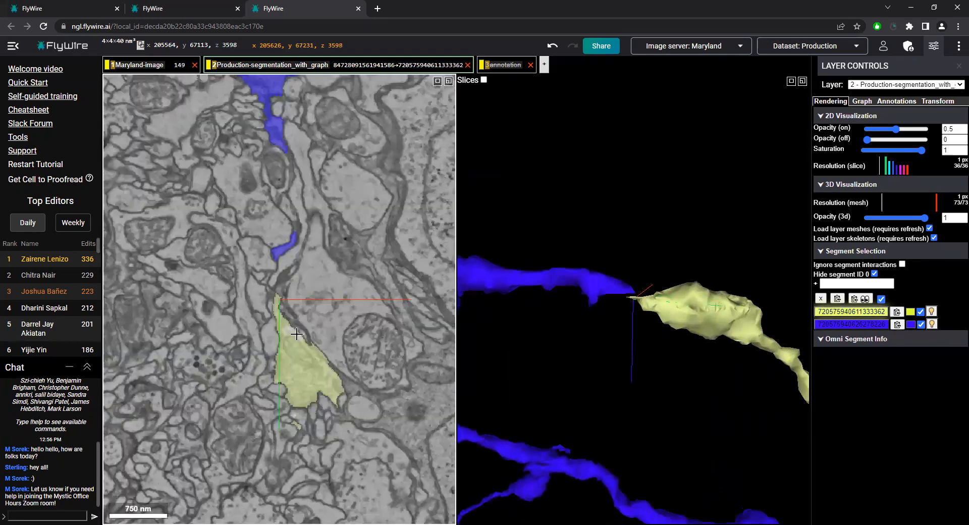
pyautogui.scroll(-3, 661, 332)
pyautogui.moveTo(655, 372); pyautogui.dragTo(663, 300)
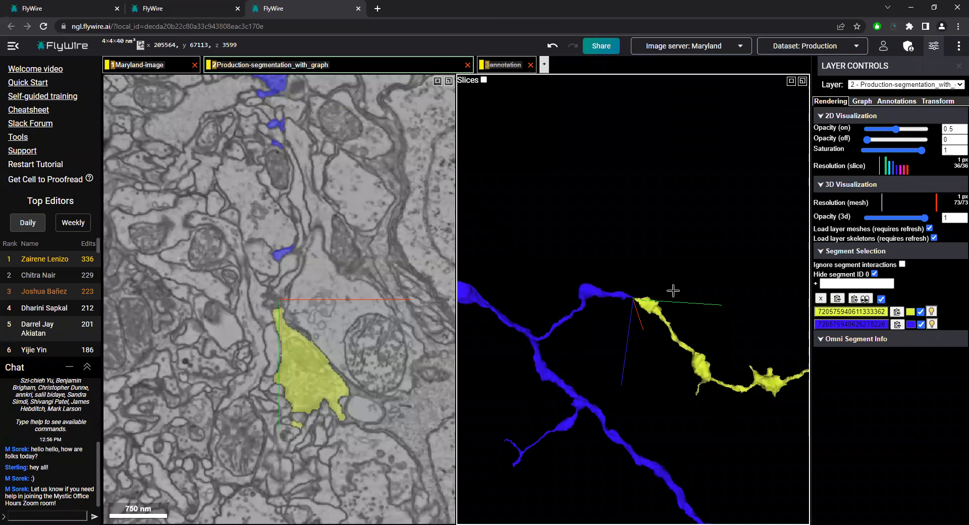
pyautogui.keyDown('ctrl'); pyautogui.scroll(3, 673, 291); pyautogui.keyUp('ctrl')
pyautogui.keyDown('ctrl'); pyautogui.scroll(-6, 635, 346); pyautogui.keyUp('ctrl')
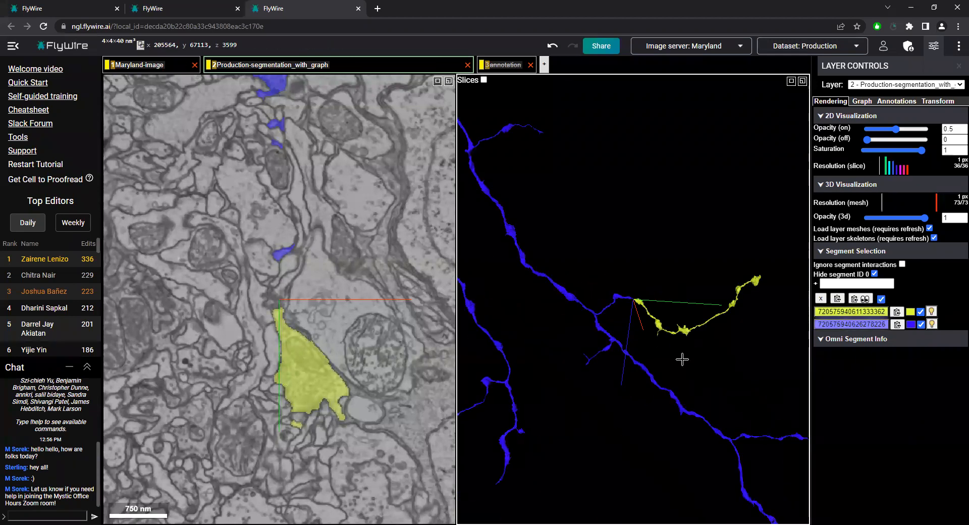
# Follow the yellow tip and the blue remnants through slices z 3598 to 3602 to check for a connection
pyautogui.scroll(2, 299, 336)
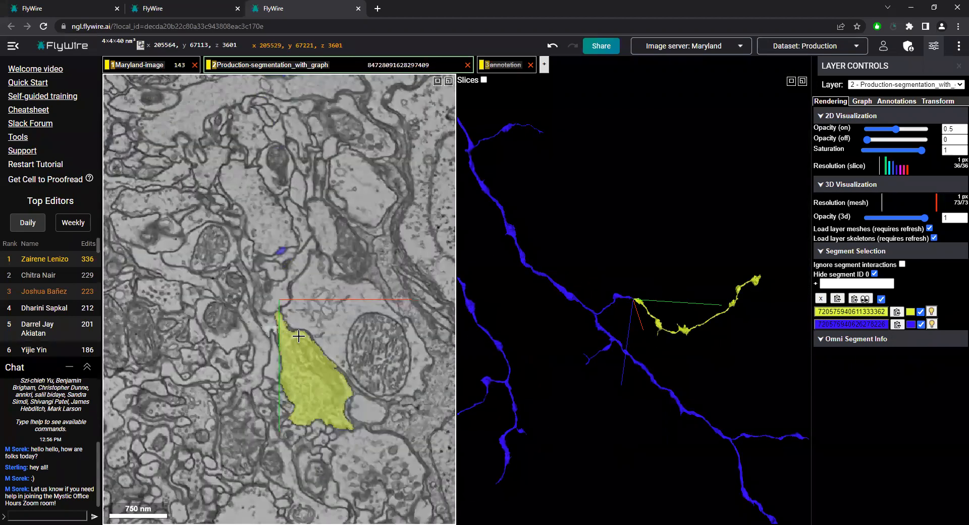
pyautogui.scroll(-1, 300, 335)
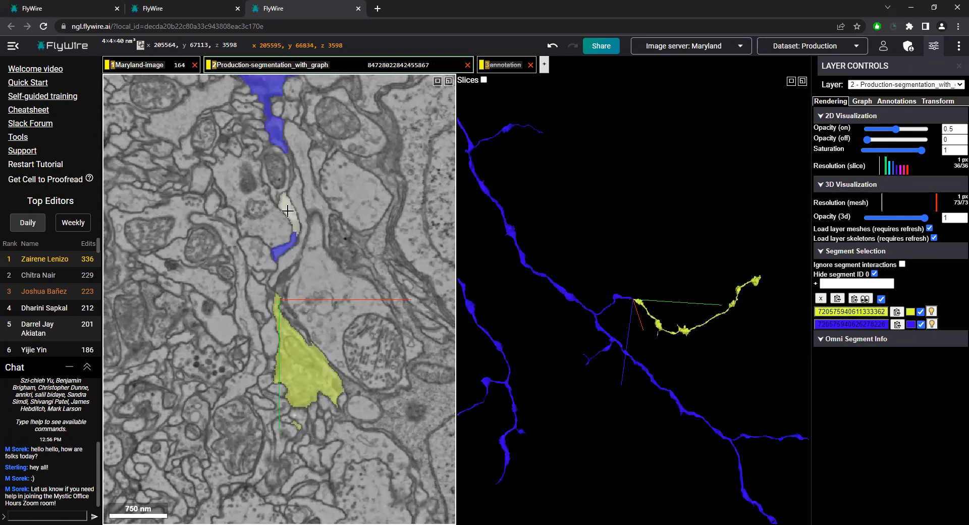
pyautogui.scroll(2, 309, 277)
pyautogui.scroll(-3, 331, 301)
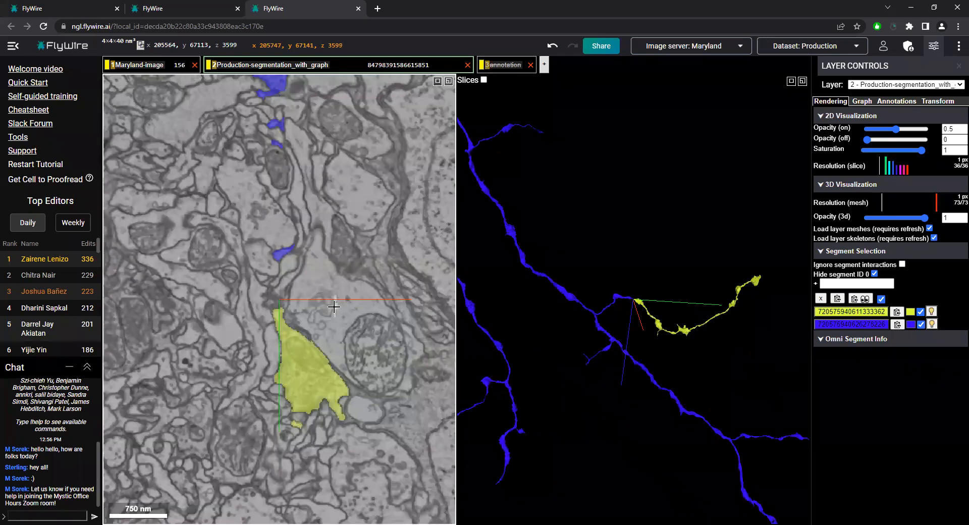
pyautogui.scroll(-3, 299, 307)
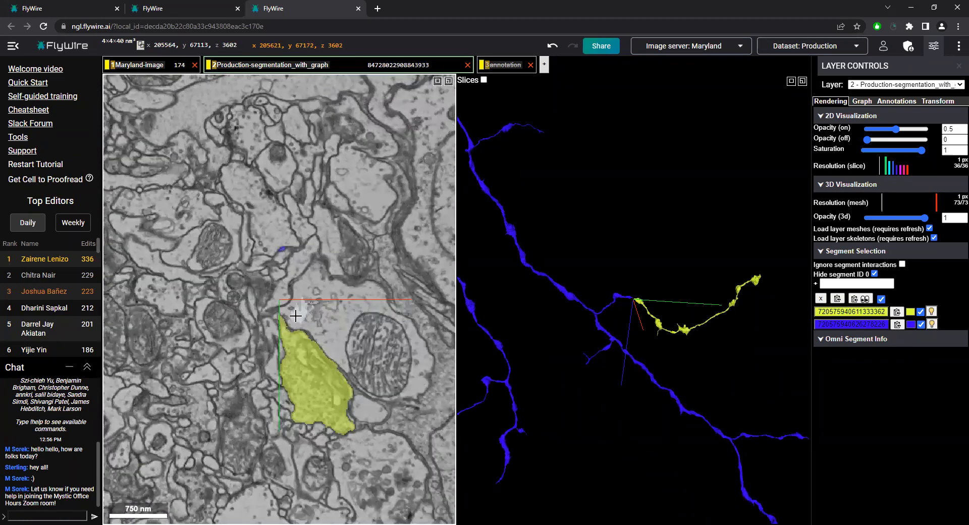
# Add the salmon neuron bordering the yellow fragment in slice z 3602 to the selection, inspect it around both tips in 3D, and deselect it
pyautogui.doubleClick(399, 281)
pyautogui.scroll(10, 572, 301)
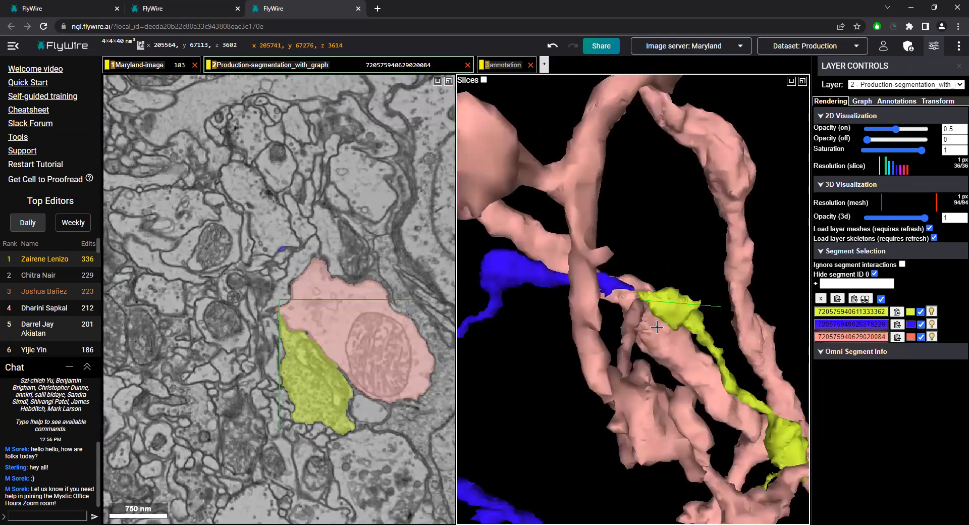
pyautogui.moveTo(572, 301); pyautogui.dragTo(629, 275)
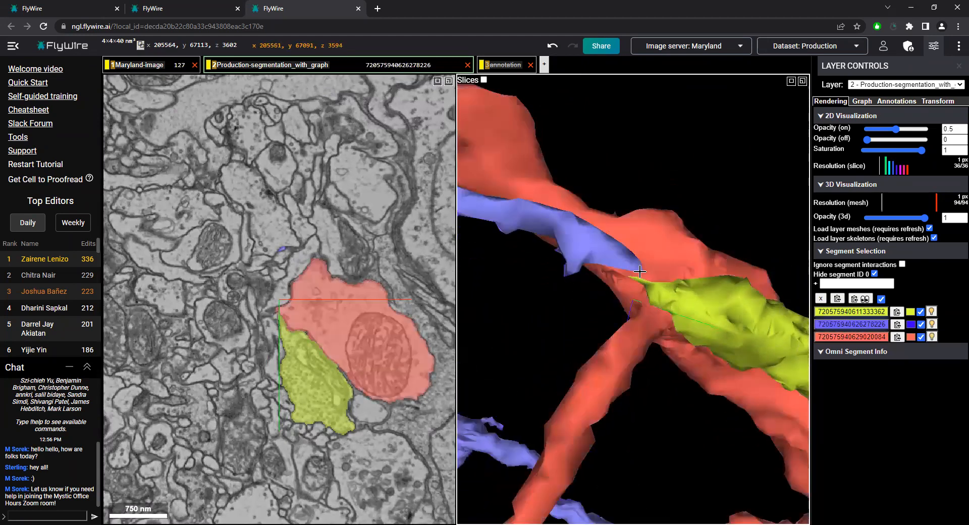
pyautogui.moveTo(643, 270)
pyautogui.mouseDown()
pyautogui.moveTo(614, 386)
pyautogui.moveTo(669, 387)
pyautogui.moveTo(634, 344)
pyautogui.moveTo(633, 279)
pyautogui.mouseUp()
pyautogui.moveTo(640, 338); pyautogui.dragTo(603, 357)
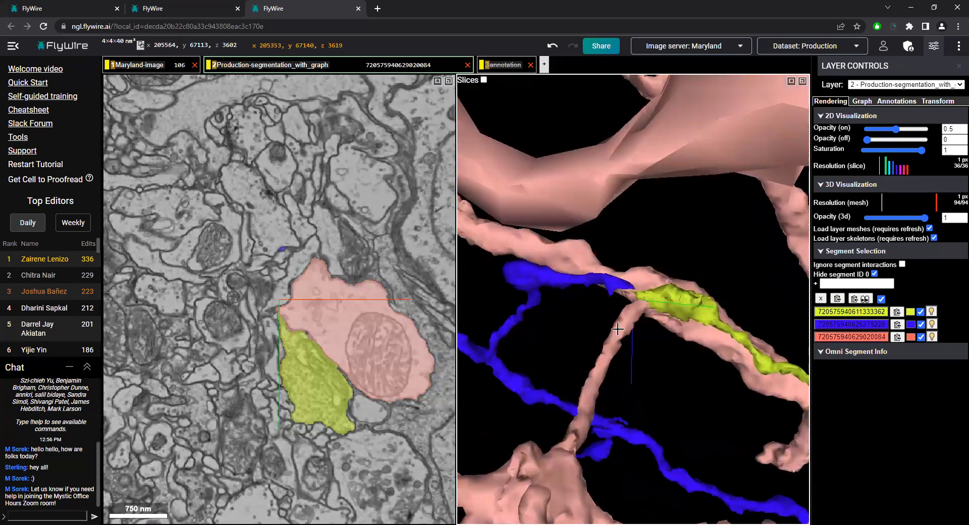
pyautogui.doubleClick(621, 326)
pyautogui.scroll(-5, 626, 356)
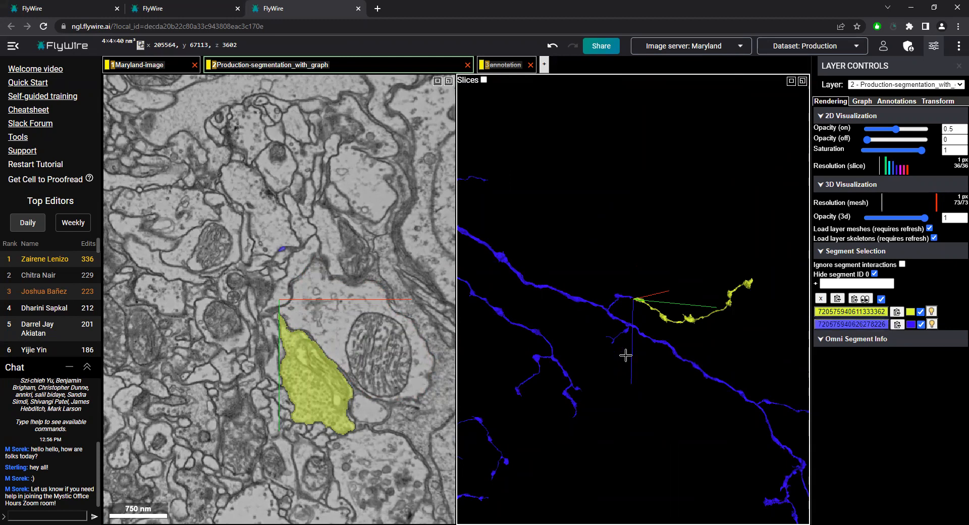
# Show the annotation layer again and centre the view on the yellow branch at x 206204, y 68136, z 3663
pyautogui.click(500, 69)
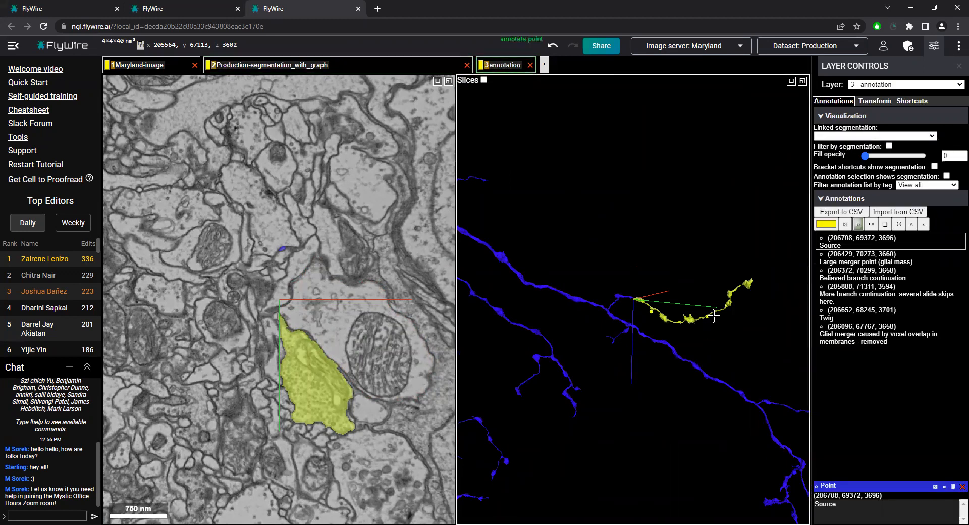
pyautogui.moveTo(712, 323); pyautogui.dragTo(680, 313)
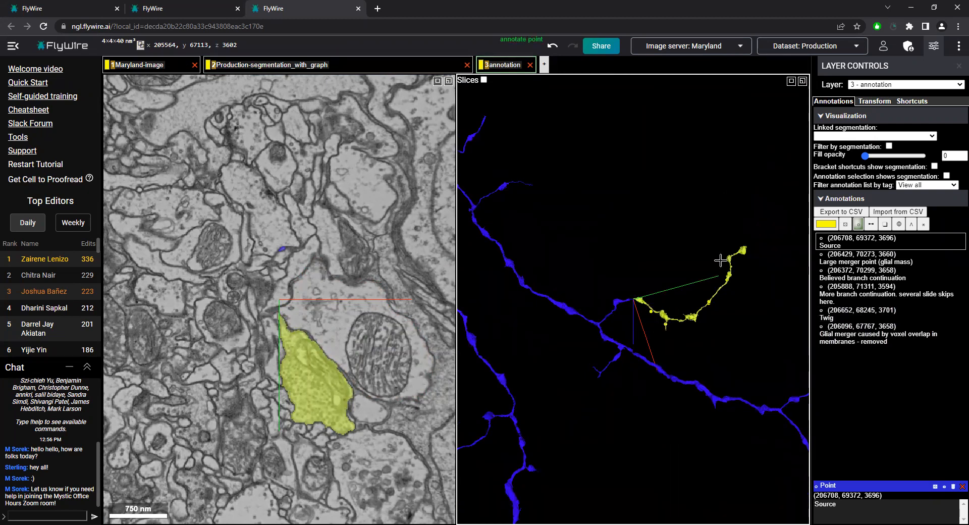
pyautogui.moveTo(692, 357); pyautogui.dragTo(705, 362)
pyautogui.scroll(5, 718, 300)
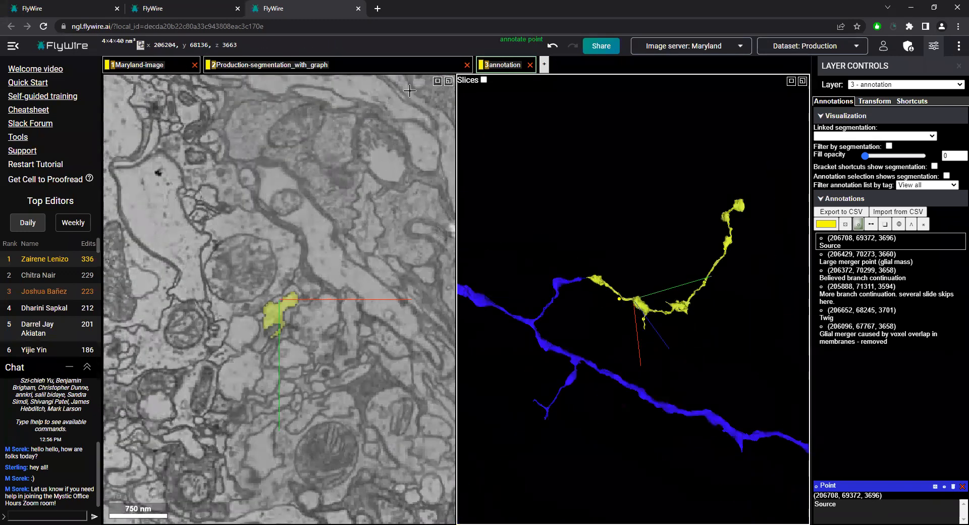
# Switch to the second FlyWire session and centre the 3D view where the violet fragment meets the teal neuron
pyautogui.click(189, 6)
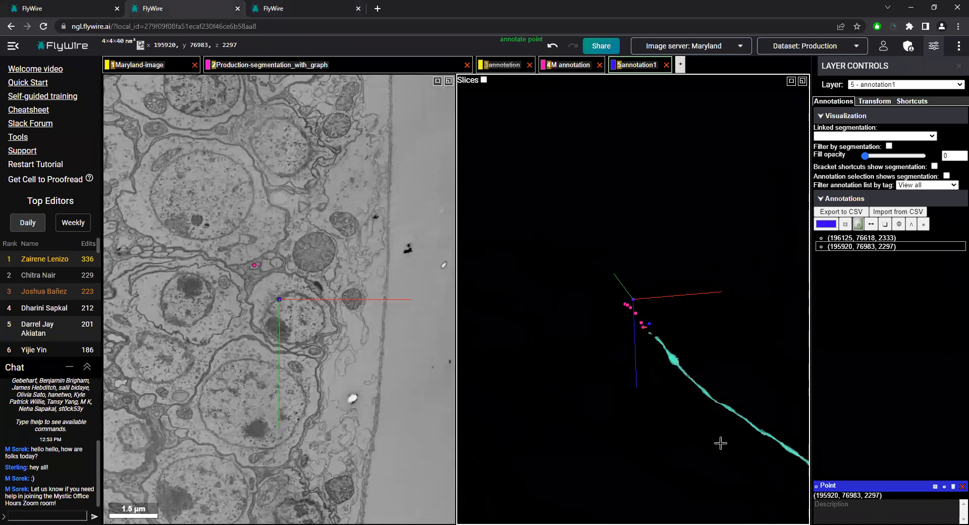
pyautogui.rightClick(638, 512)
pyautogui.scroll(5, 618, 406)
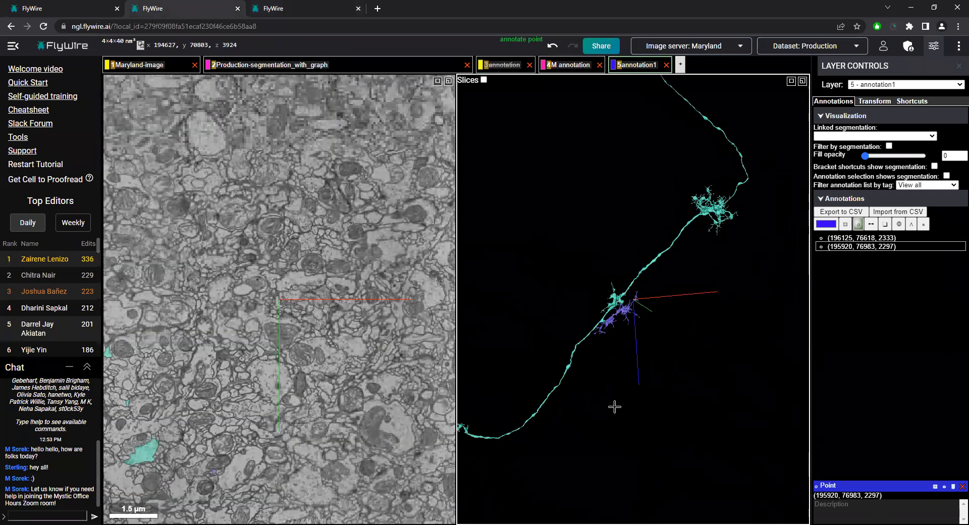
pyautogui.rightClick(546, 366)
pyautogui.moveTo(682, 265); pyautogui.dragTo(705, 217)
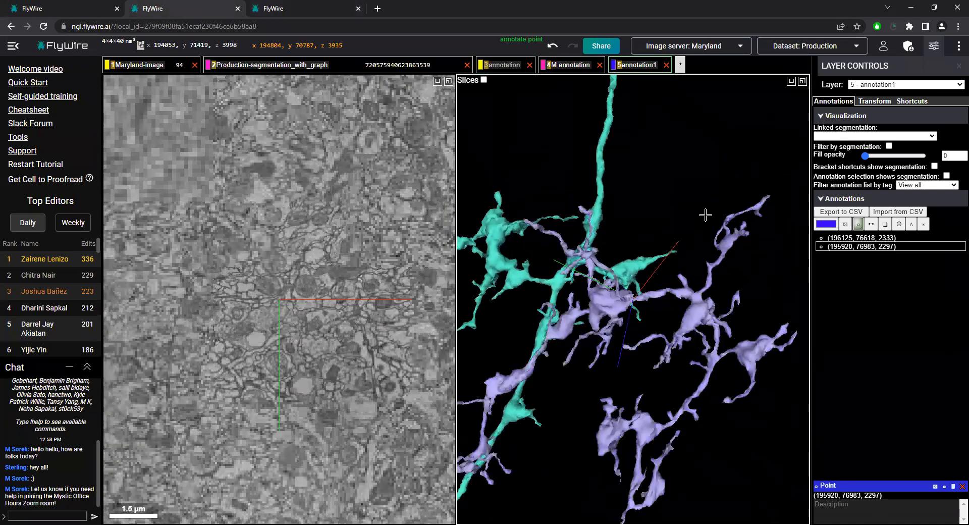
# Examine the violet fragment and the teal neuron's arbor from several angles in 3D to compare their branching and position
pyautogui.scroll(-4, 702, 303)
pyautogui.moveTo(707, 444); pyautogui.dragTo(662, 444)
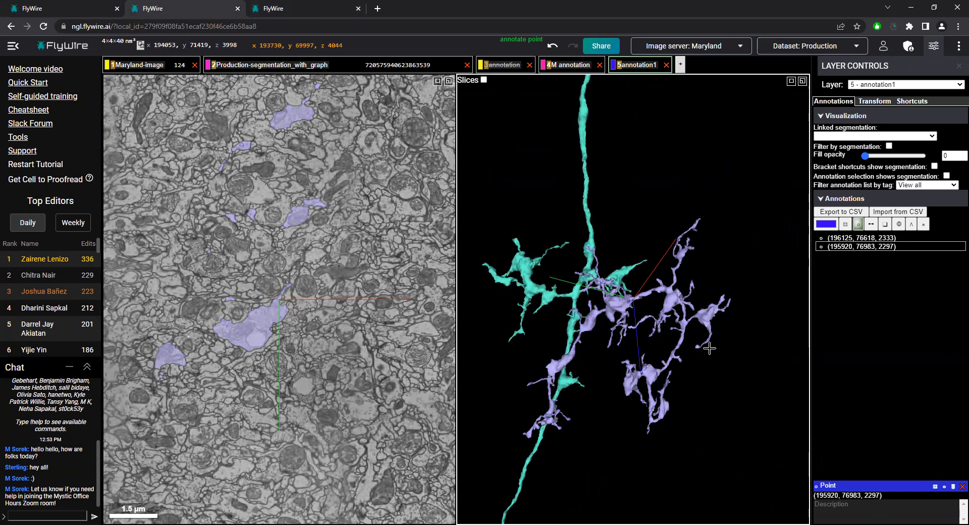
pyautogui.moveTo(709, 349); pyautogui.dragTo(601, 297)
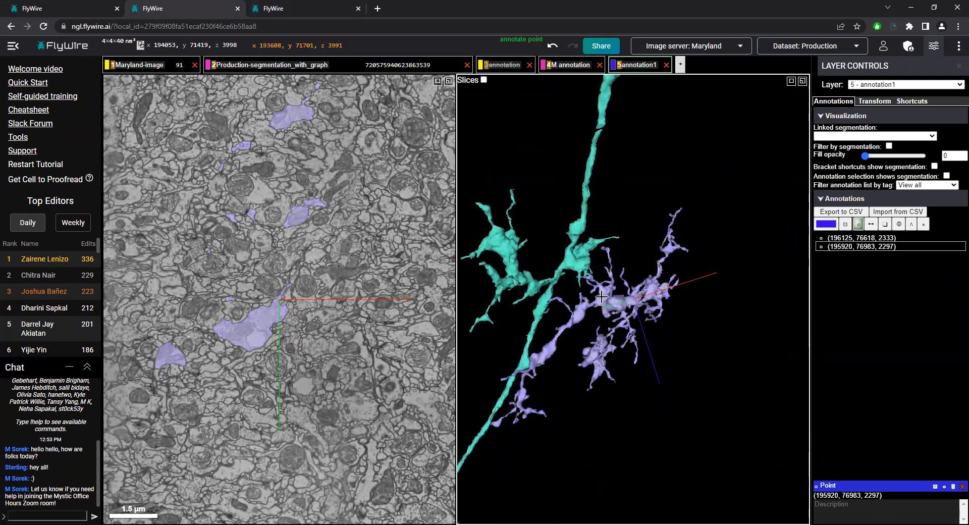
pyautogui.rightClick(589, 274)
pyautogui.moveTo(662, 323); pyautogui.dragTo(606, 297)
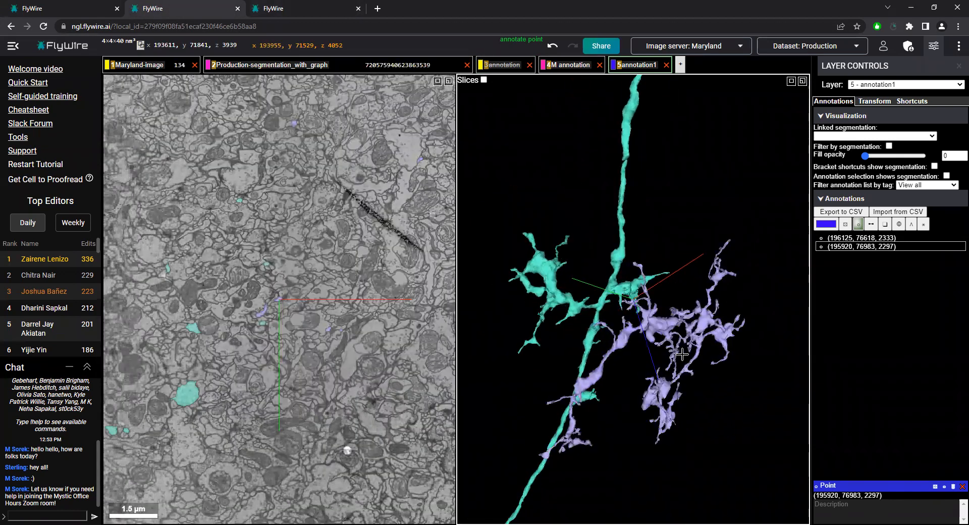
pyautogui.moveTo(663, 367); pyautogui.dragTo(625, 350)
pyautogui.scroll(-5, 626, 348)
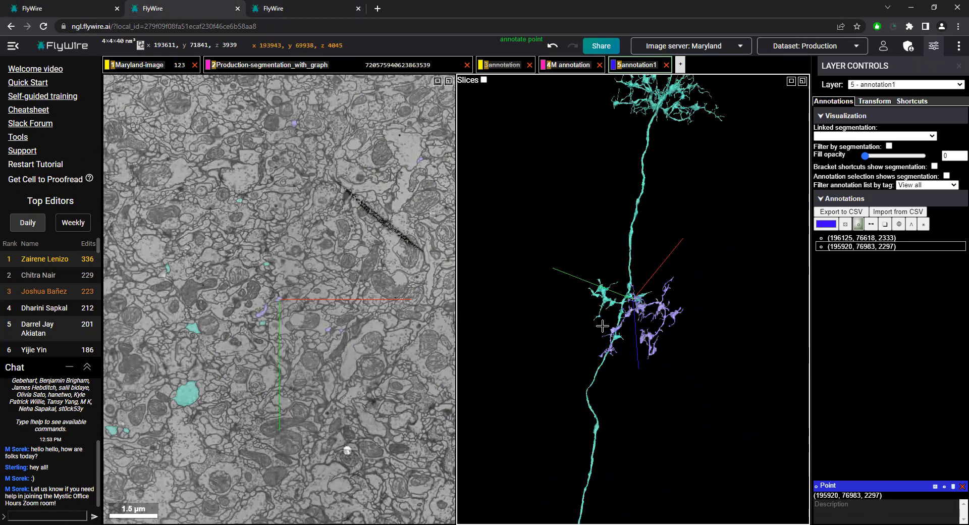
pyautogui.moveTo(635, 437); pyautogui.dragTo(669, 292)
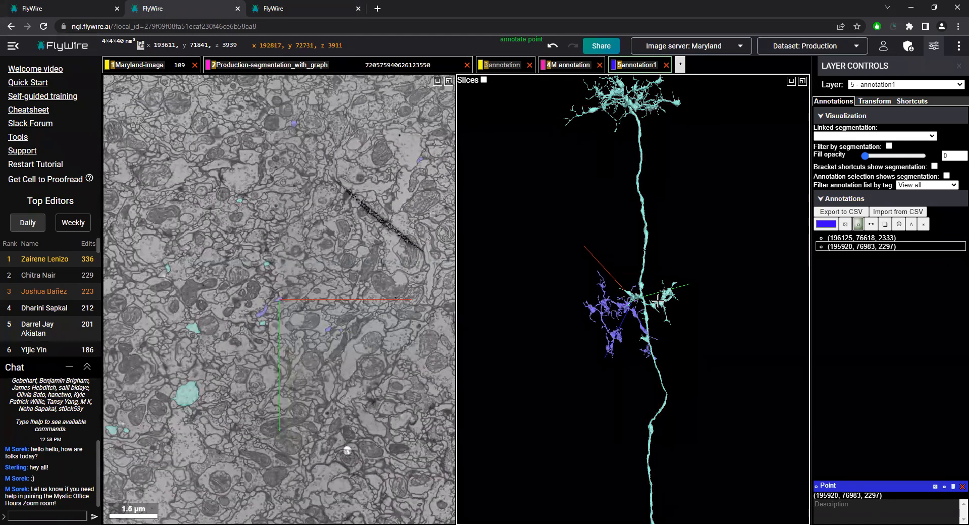
pyautogui.moveTo(659, 301); pyautogui.dragTo(664, 380)
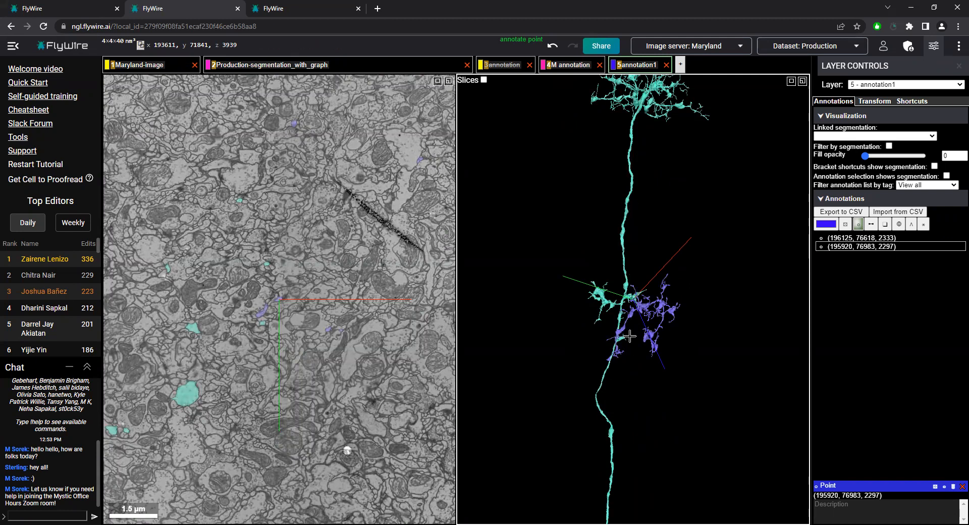
# Review the teal neuron along its full length in 3D and up close where the violet fragment meets it
pyautogui.scroll(-5, 621, 283)
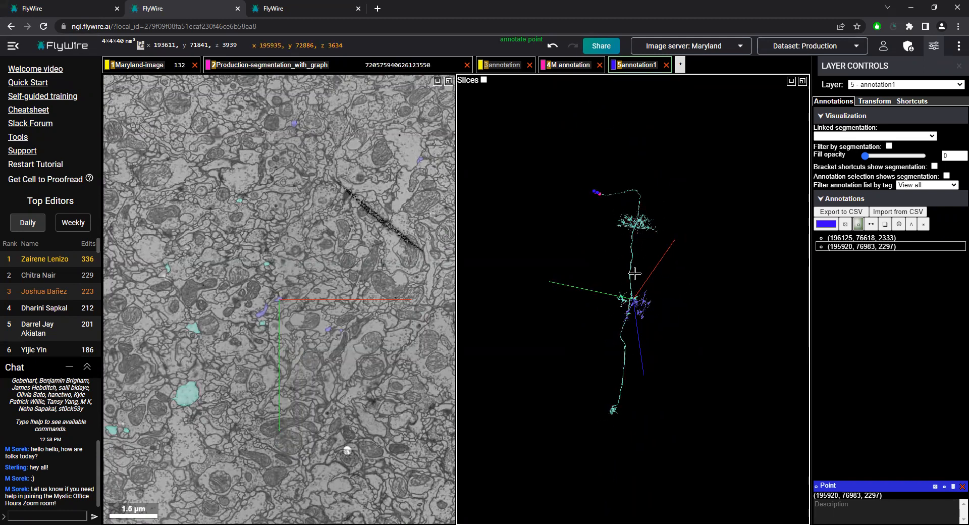
pyautogui.scroll(10, 646, 244)
pyautogui.moveTo(646, 437); pyautogui.dragTo(629, 436)
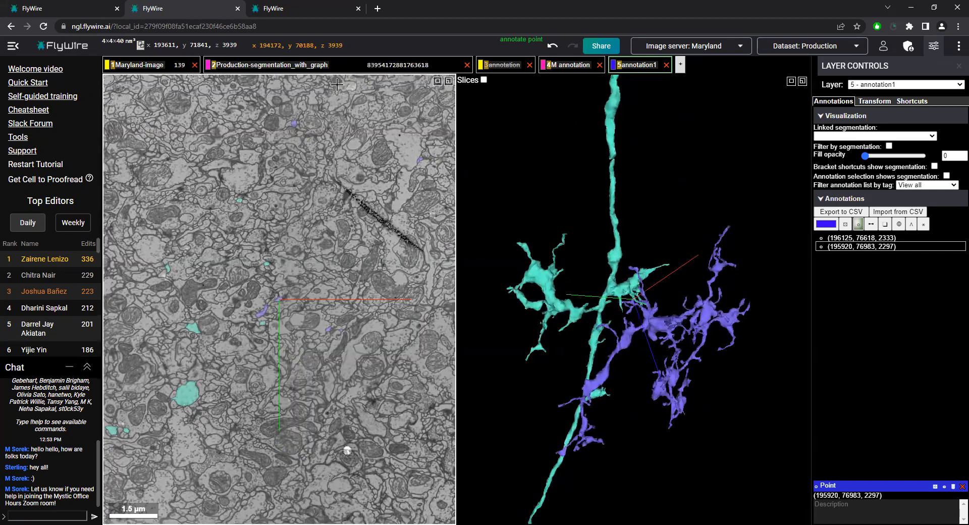
# Switch to the first FlyWire session and centre the view on the green neuron's branch tip at x 191143, y 72286, z 3751
pyautogui.click(293, 8)
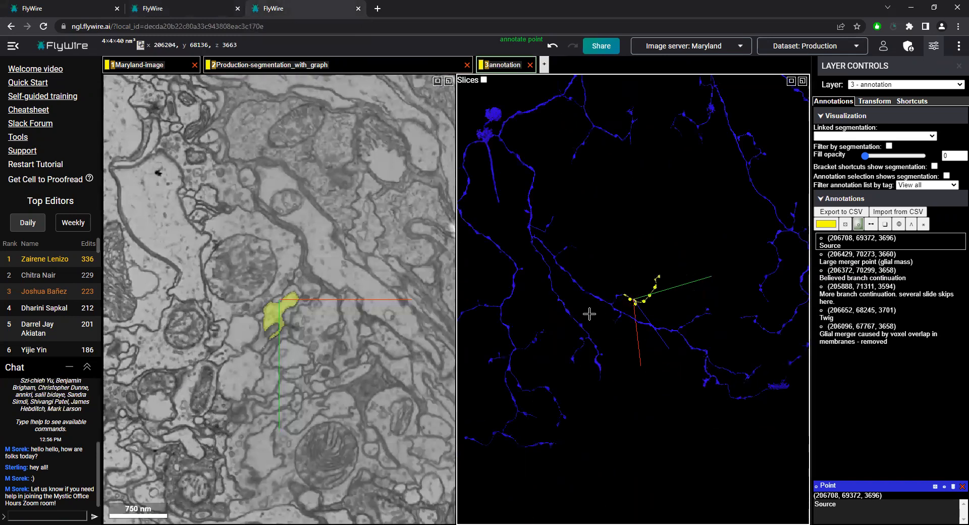
pyautogui.click(79, 8)
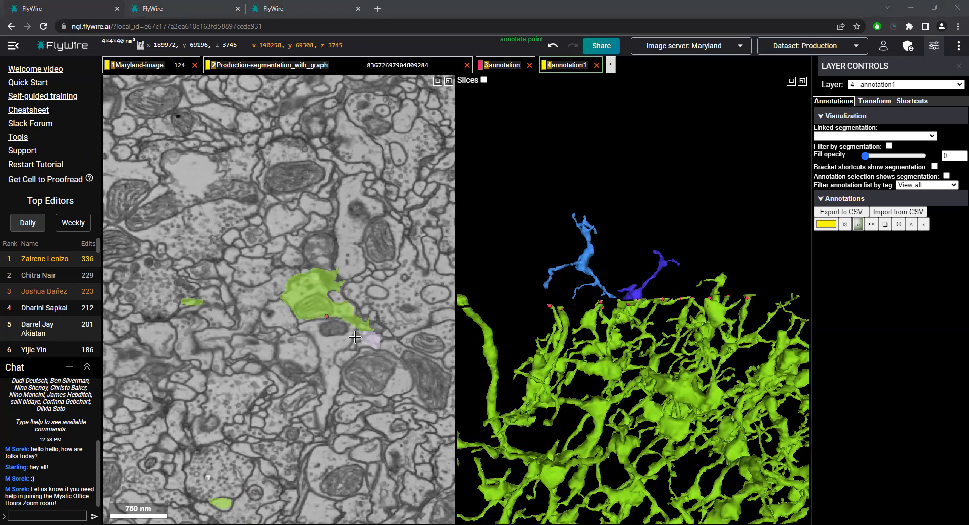
pyautogui.moveTo(531, 320); pyautogui.dragTo(511, 319)
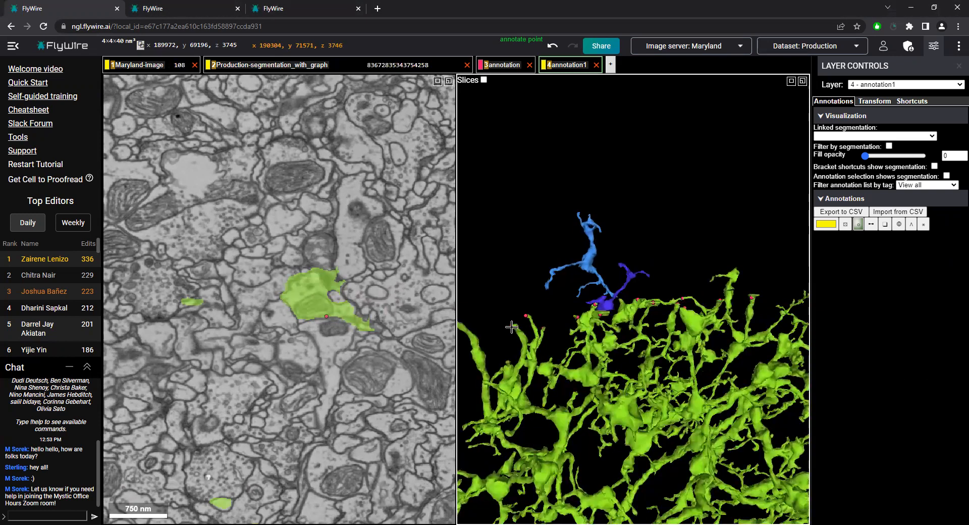
pyautogui.rightClick(545, 313)
pyautogui.moveTo(604, 288); pyautogui.dragTo(568, 294)
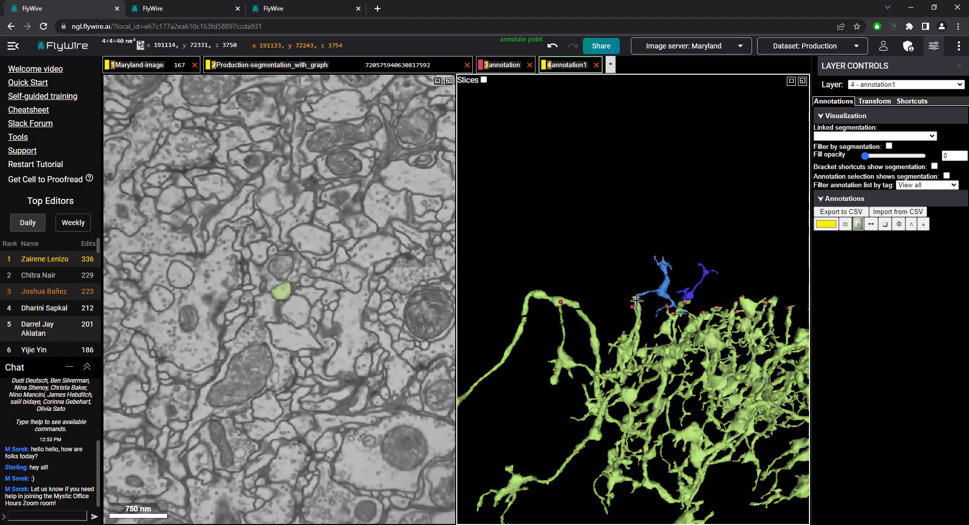
pyautogui.rightClick(635, 299)
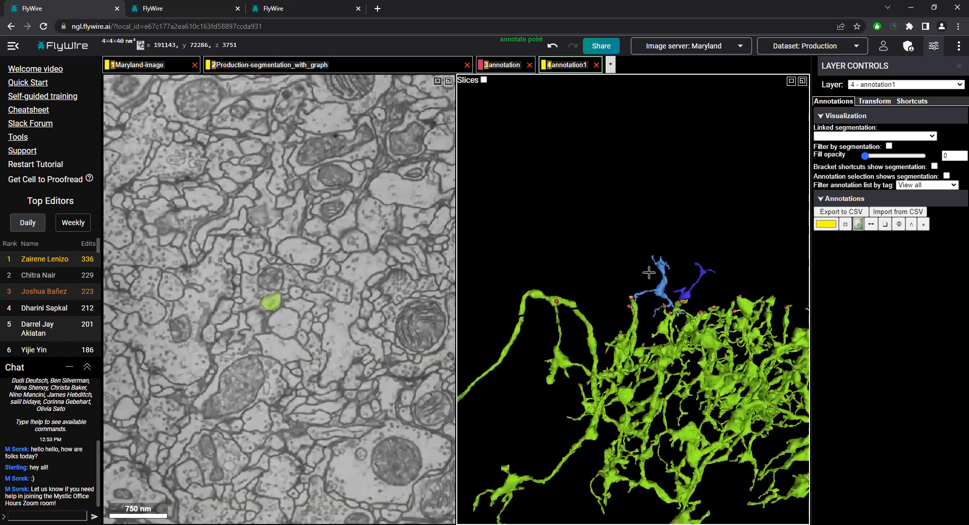
# Inspect the two blue fragments above the green neuron's tips and centre on the annotated tip at x 191535, y 74121, z 3770
pyautogui.scroll(3, 664, 303)
pyautogui.scroll(-3, 665, 313)
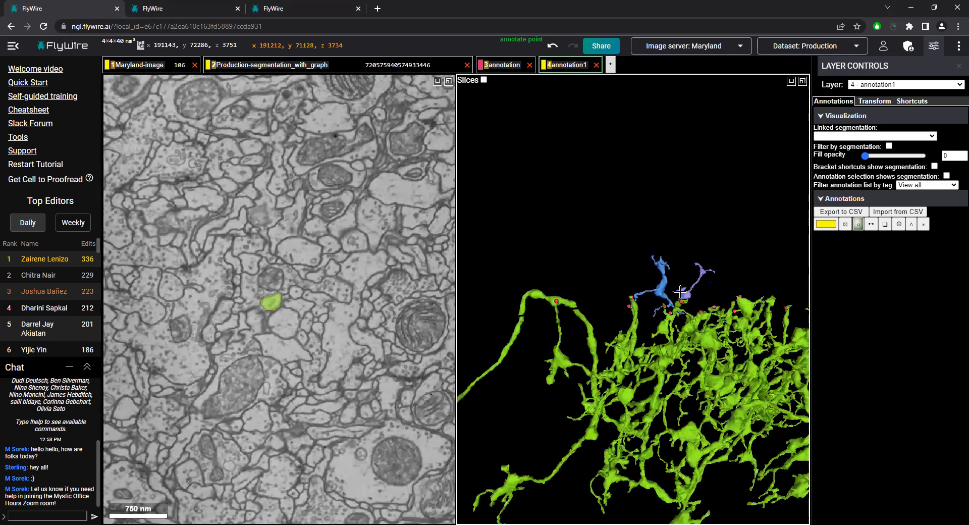
pyautogui.moveTo(681, 292); pyautogui.dragTo(705, 281)
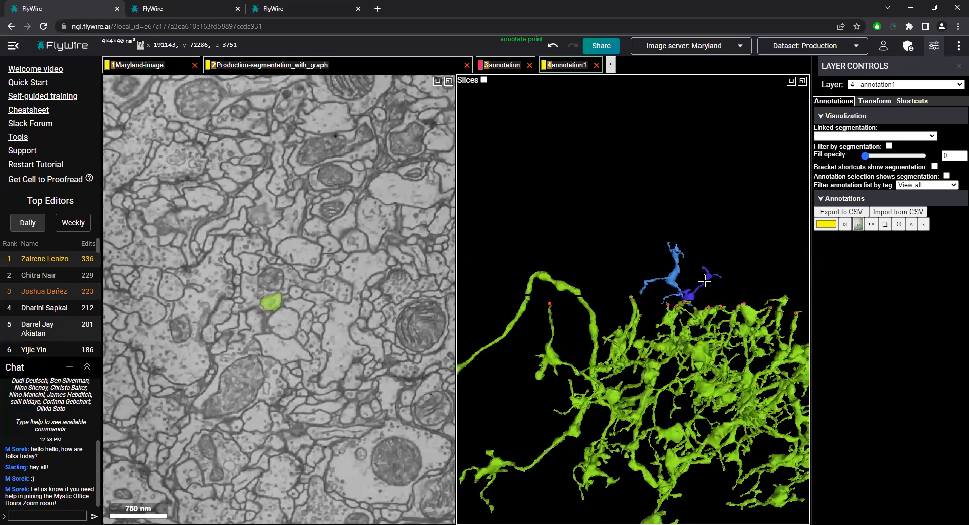
pyautogui.scroll(-5, 705, 281)
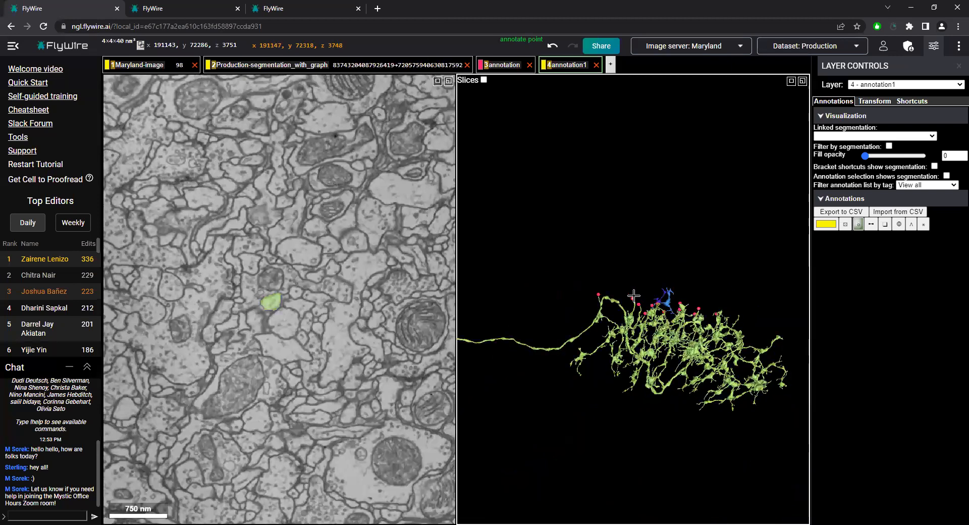
pyautogui.rightClick(634, 296)
pyautogui.scroll(5, 633, 307)
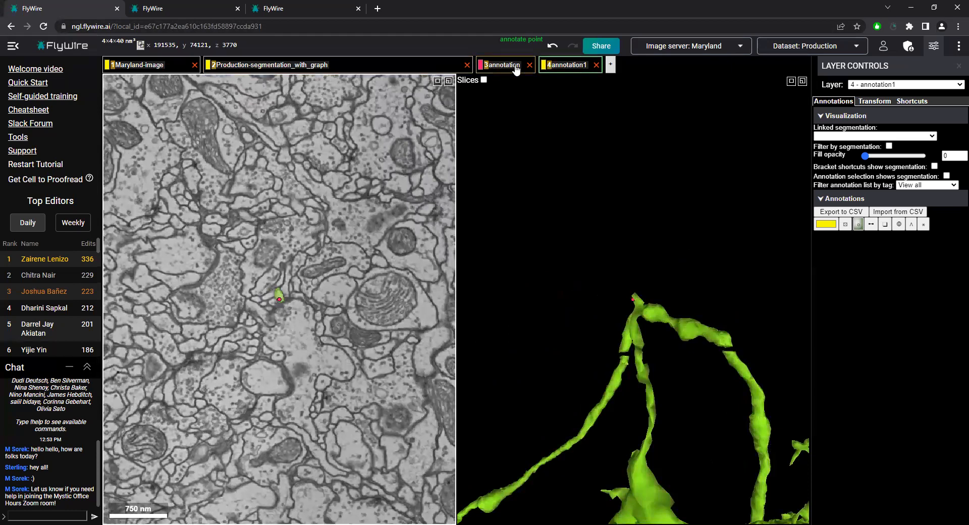
# Delete the empty annotation1 layer and remove the point (191535, 74121, 3770) from the annotation layer
pyautogui.click(596, 65)
pyautogui.click(511, 67)
pyautogui.rightClick(511, 67)
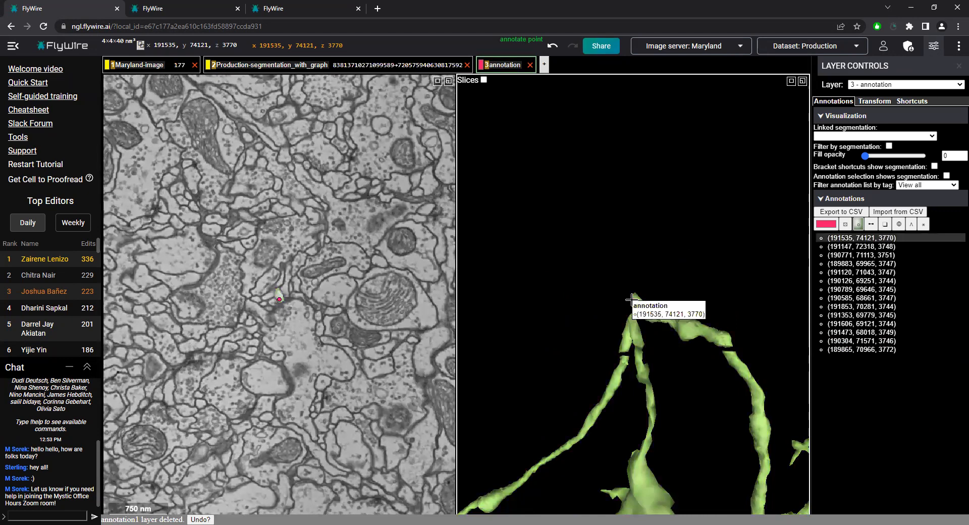
pyautogui.click(861, 238)
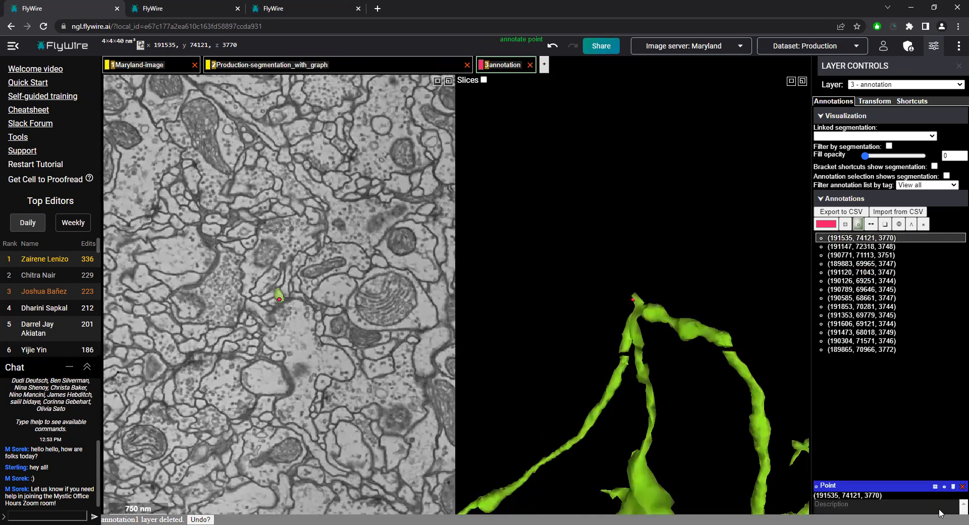
pyautogui.click(953, 488)
# Centre on the tip at x 190306, y 71503, z 3748 and examine the green neuron's annotated cut-off edge in 3D
pyautogui.scroll(-5, 533, 364)
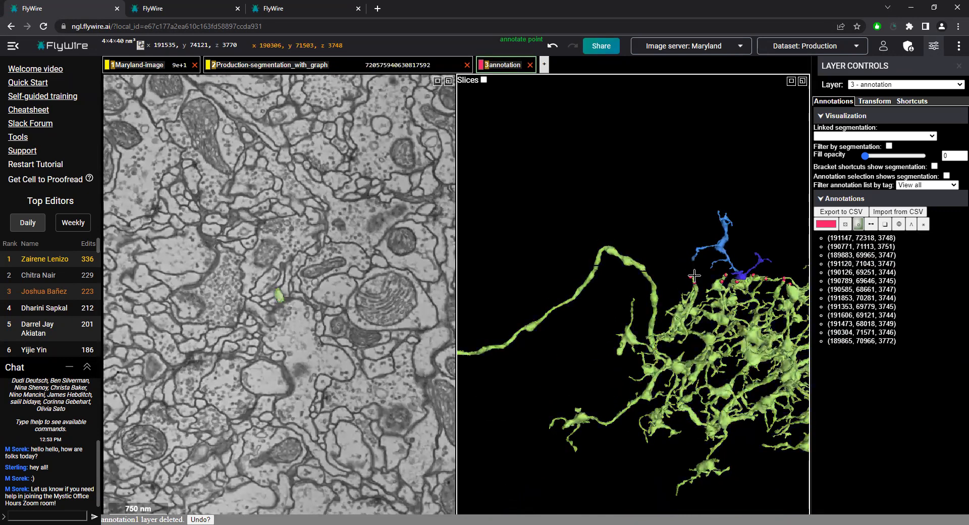
pyautogui.rightClick(695, 276)
pyautogui.scroll(5, 642, 254)
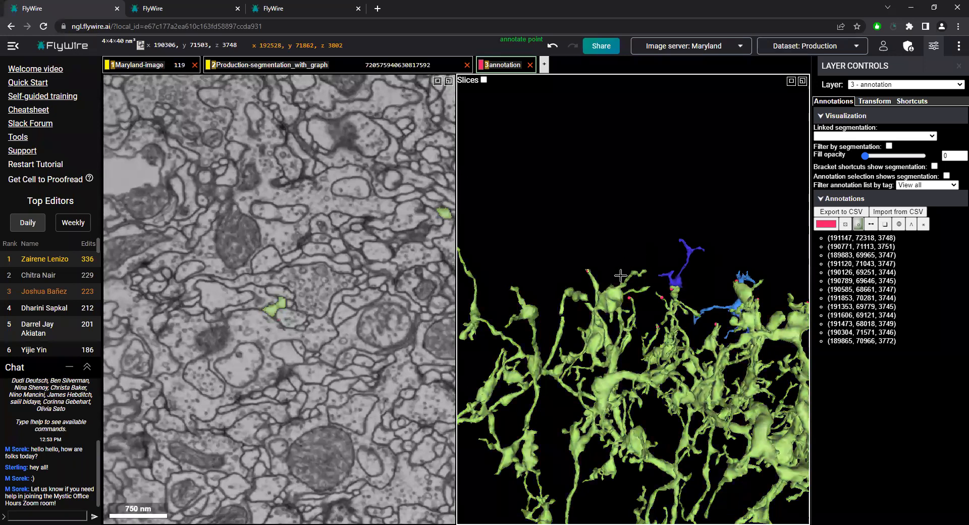
pyautogui.scroll(-5, 621, 276)
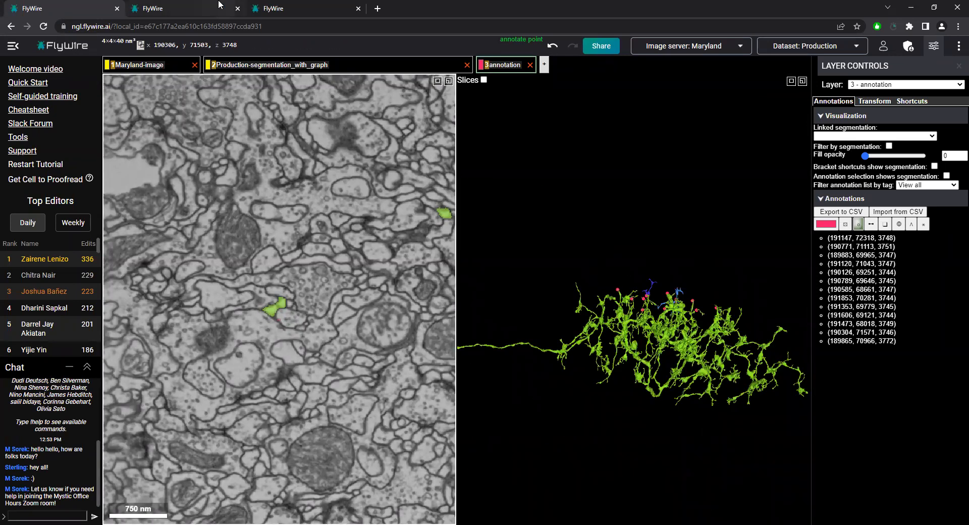
pyautogui.scroll(3, 679, 297)
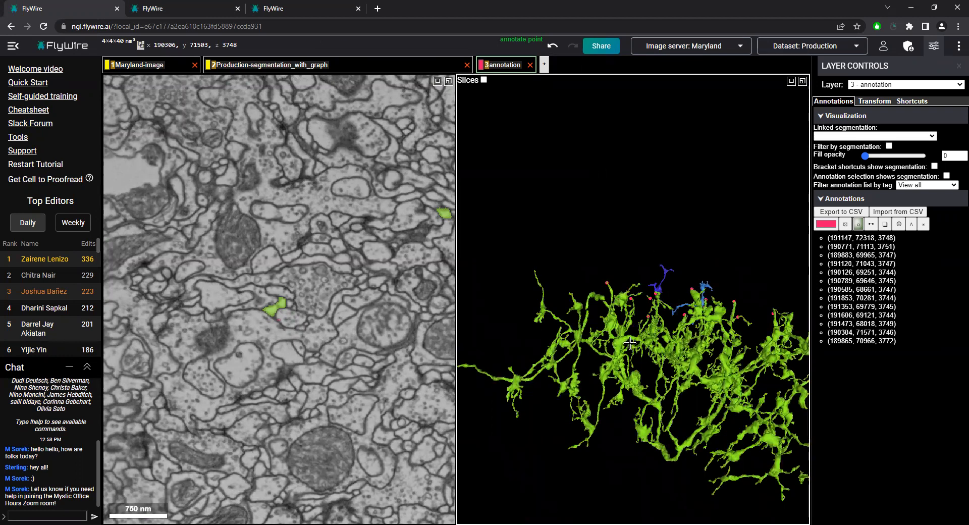
pyautogui.scroll(-3, 603, 309)
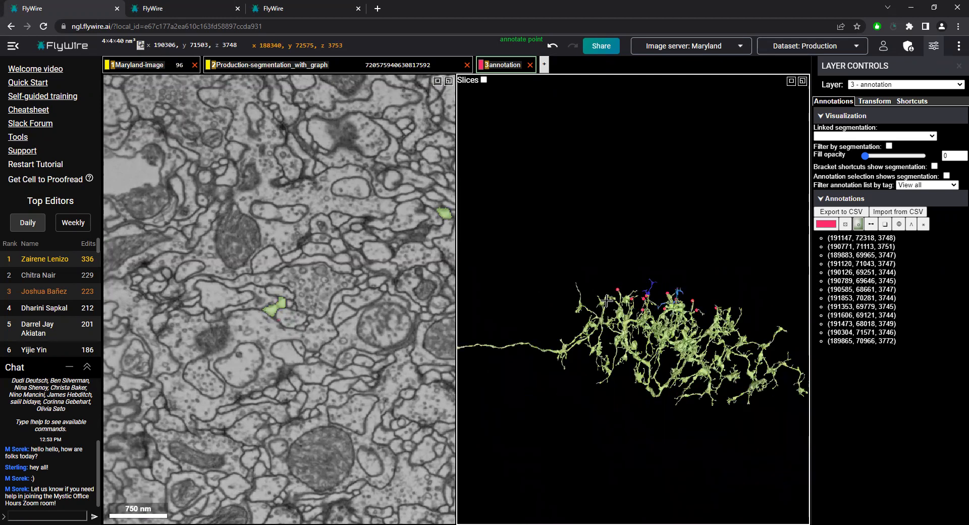
pyautogui.scroll(-3, 612, 283)
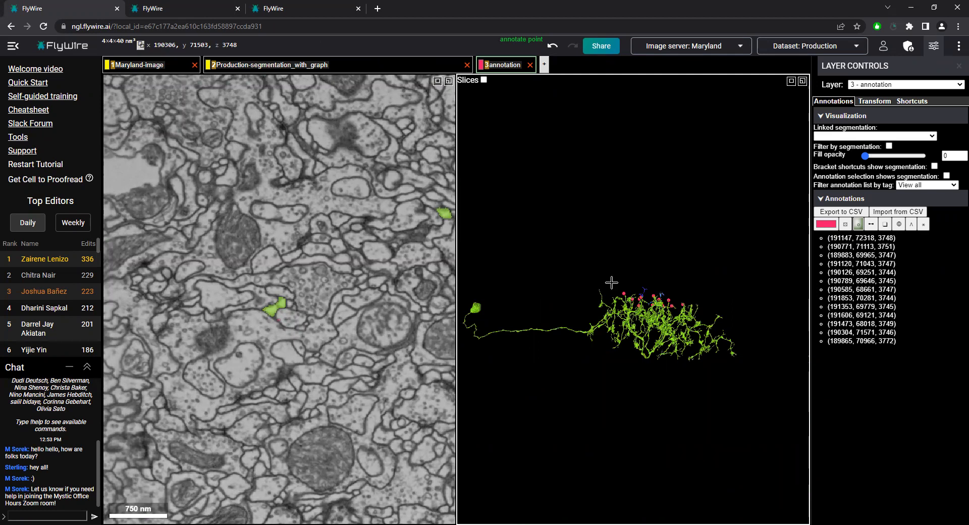
pyautogui.scroll(5, 673, 282)
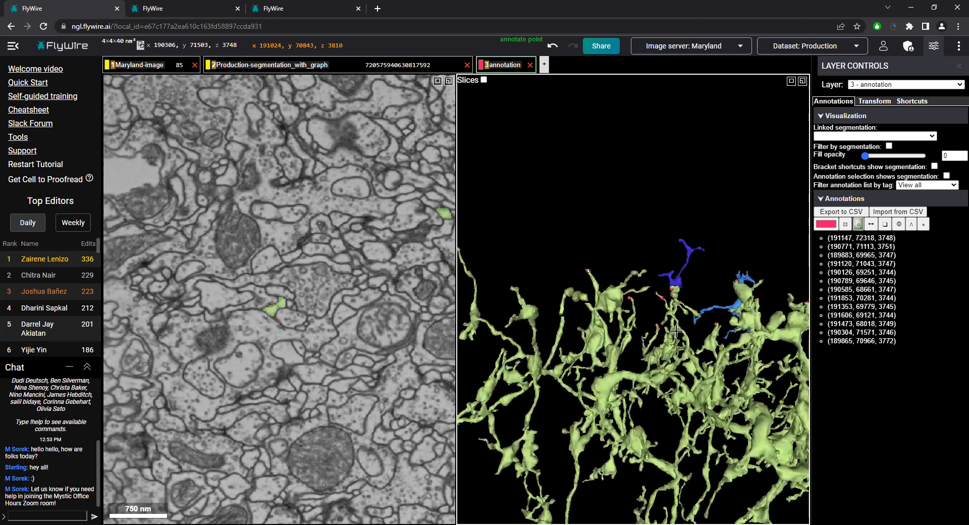
# Centre where the dark blue fragment meets the green neuron, compare slices z 3747 to 3742, and review the junction against the whole arbor
pyautogui.rightClick(673, 282)
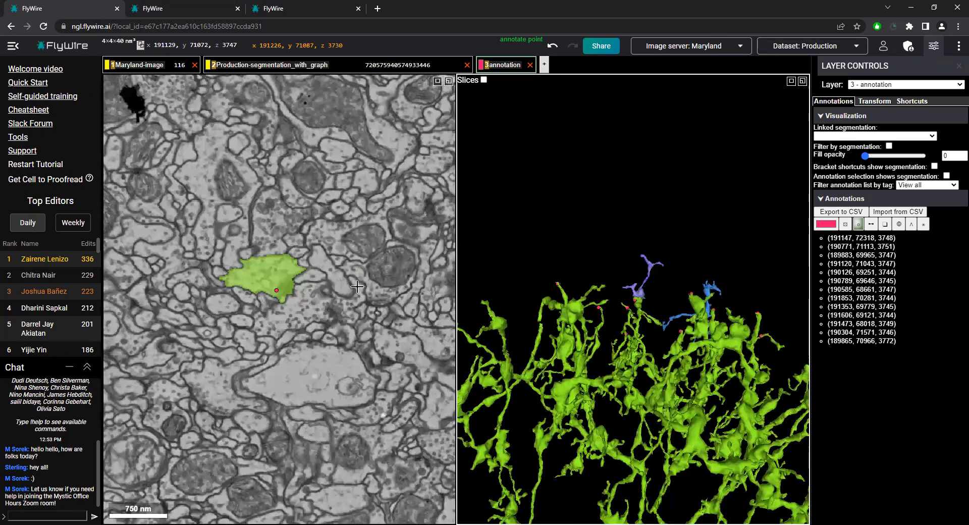
pyautogui.scroll(2, 288, 337)
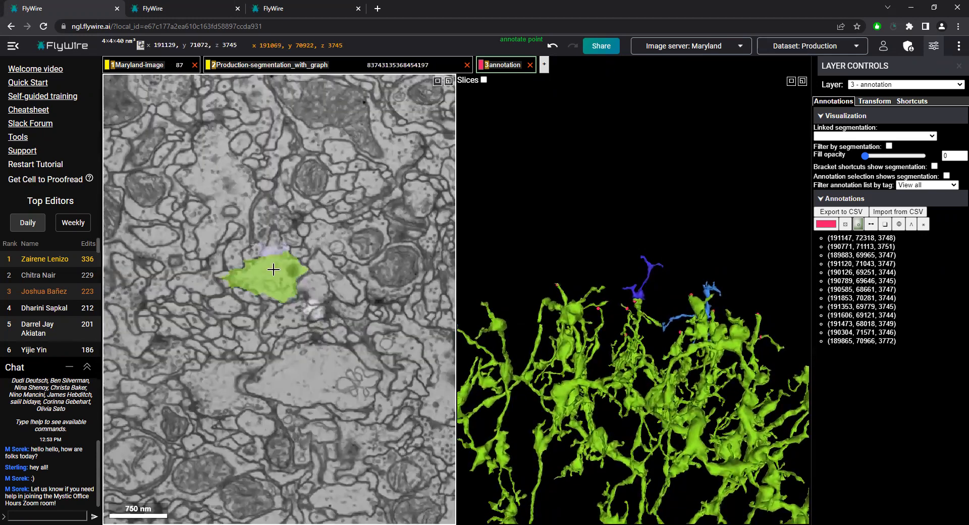
pyautogui.scroll(2, 349, 354)
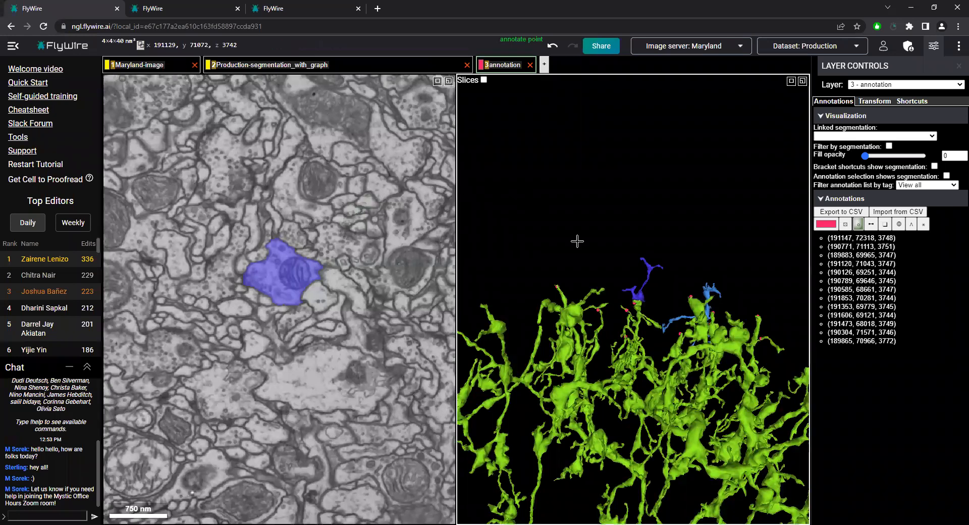
pyautogui.scroll(-3, 606, 329)
pyautogui.moveTo(619, 371); pyautogui.dragTo(601, 455)
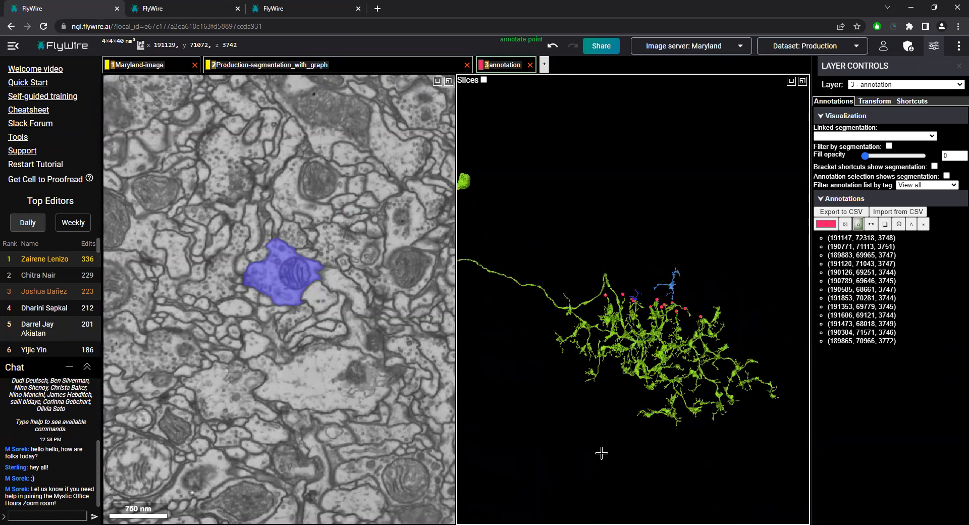
# Switch to the third FlyWire session and examine the yellow fragment's position within the blue neuron's arbor from several angles
pyautogui.click(288, 8)
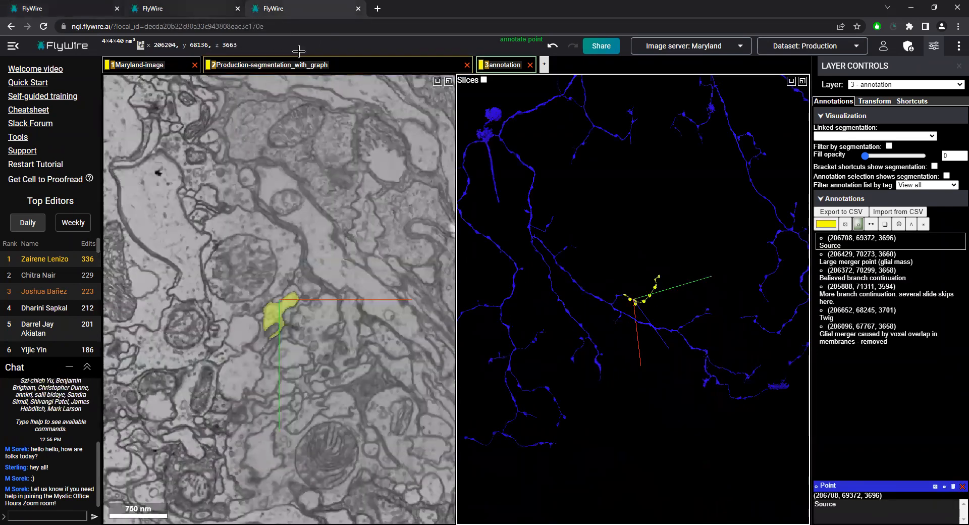
pyautogui.scroll(-5, 657, 278)
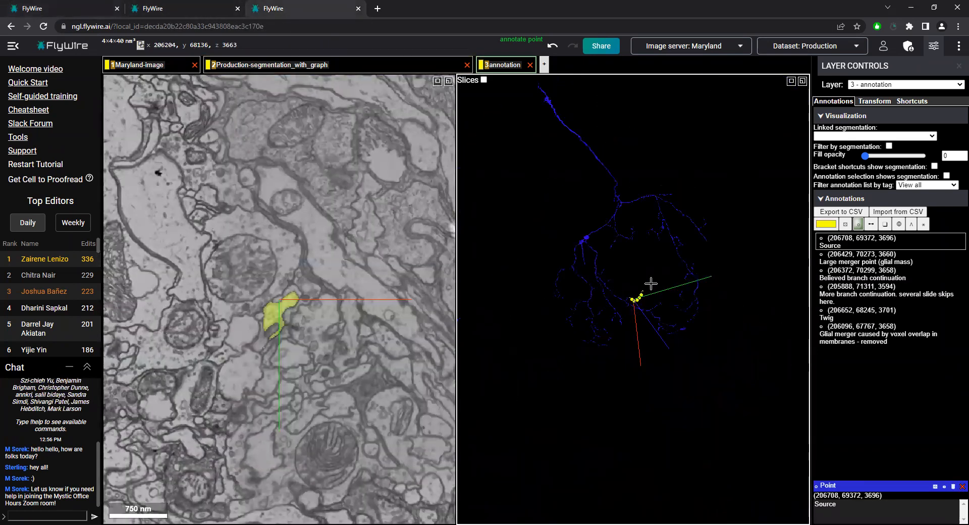
pyautogui.scroll(5, 643, 288)
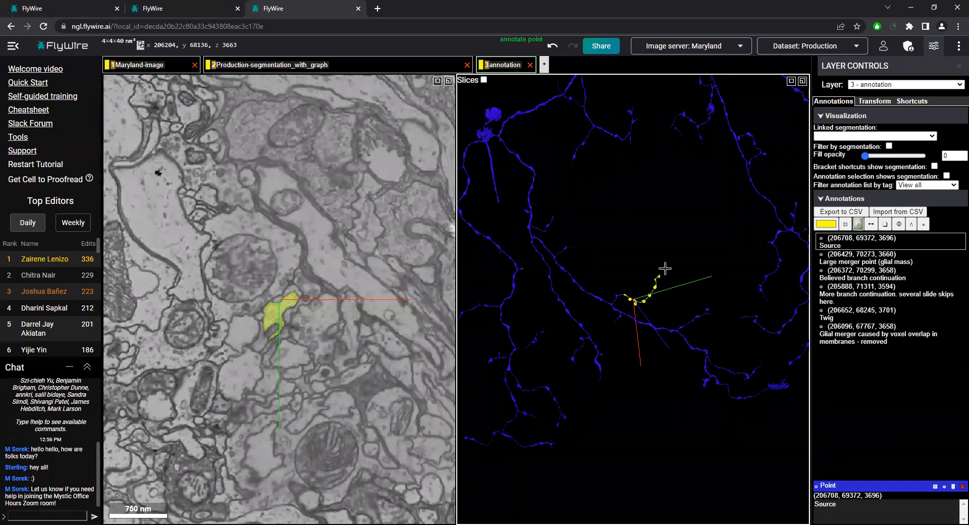
pyautogui.scroll(-2, 664, 262)
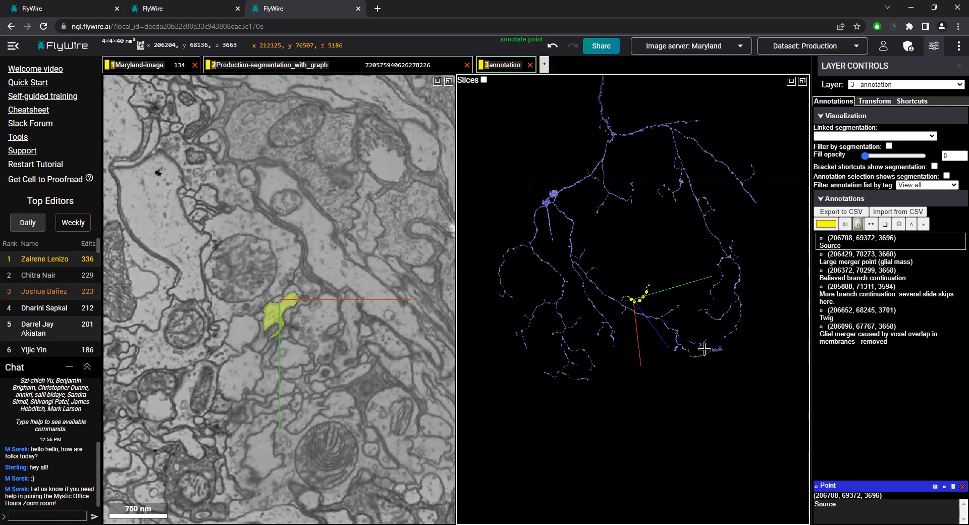
pyautogui.scroll(10, 643, 296)
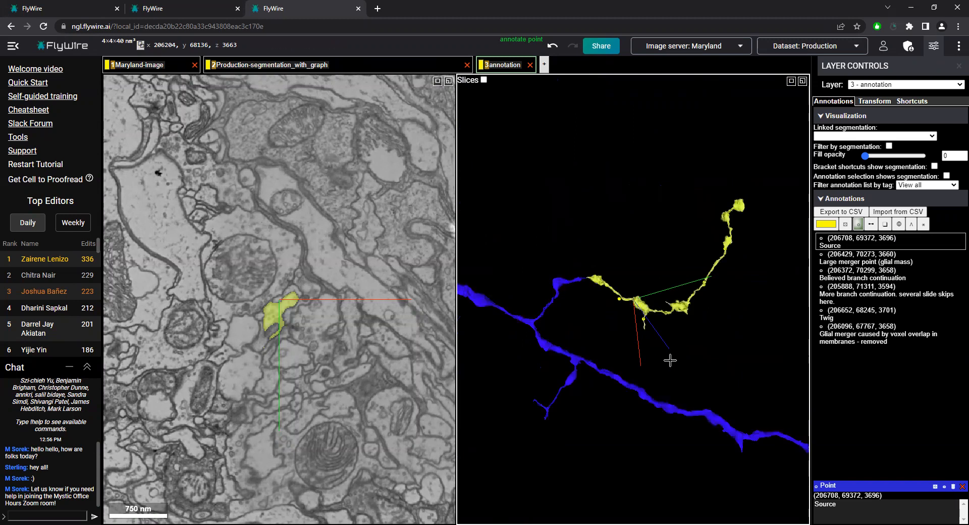
pyautogui.scroll(-10, 671, 290)
pyautogui.moveTo(710, 111); pyautogui.dragTo(706, 252)
pyautogui.scroll(-2, 675, 393)
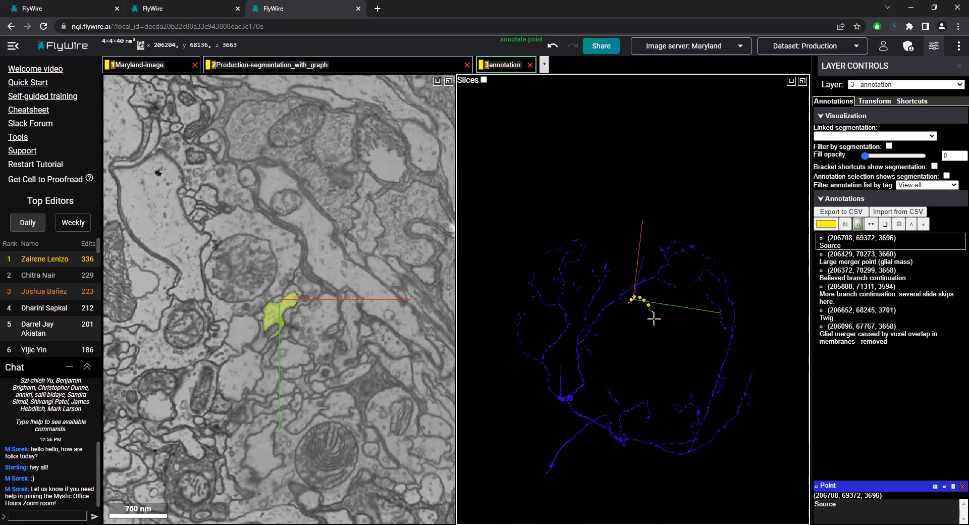
pyautogui.moveTo(637, 413)
pyautogui.mouseDown()
pyautogui.moveTo(629, 459)
pyautogui.moveTo(636, 400)
pyautogui.mouseUp()
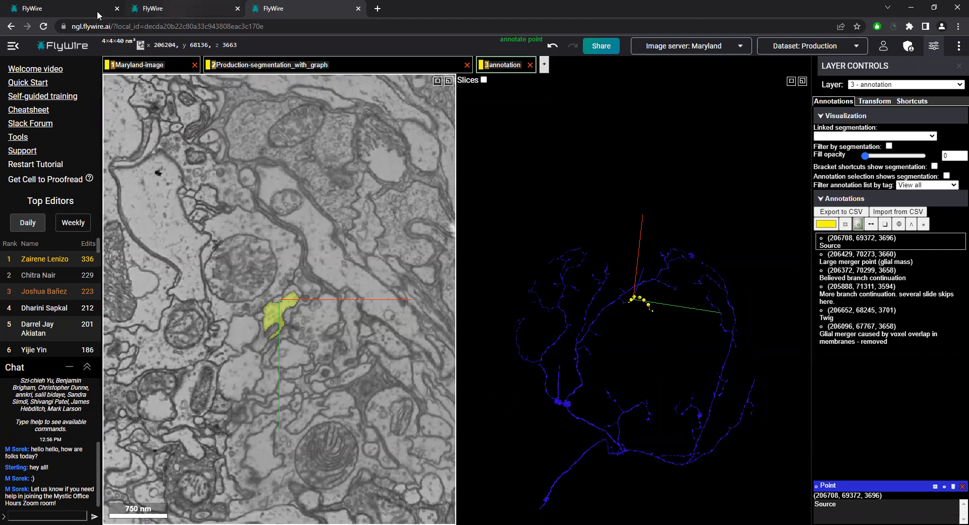
# Switch to the second FlyWire session and centre on the red fragment beyond the teal neuron's cut-off end at x 195986, y 76305, z 2332
pyautogui.click(169, 6)
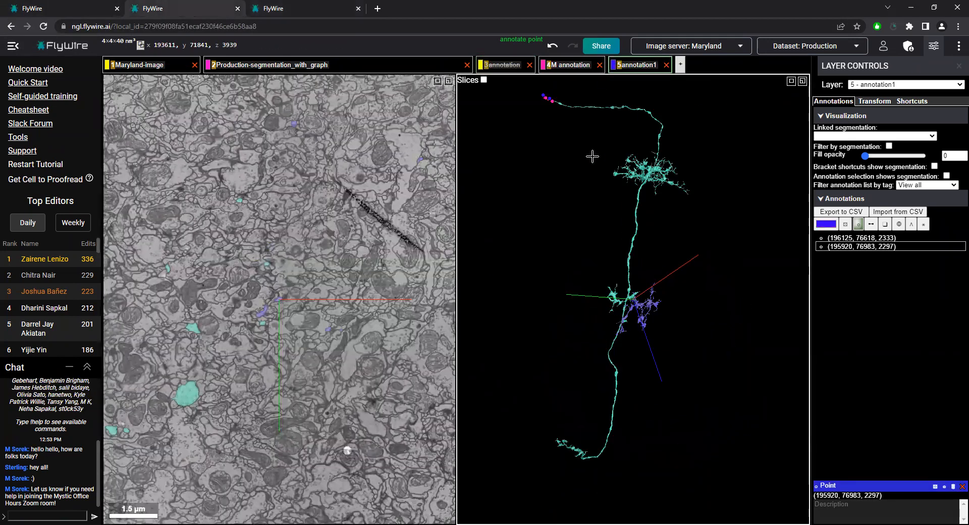
pyautogui.rightClick(552, 102)
pyautogui.scroll(6, 648, 255)
pyautogui.moveTo(634, 283); pyautogui.dragTo(666, 288)
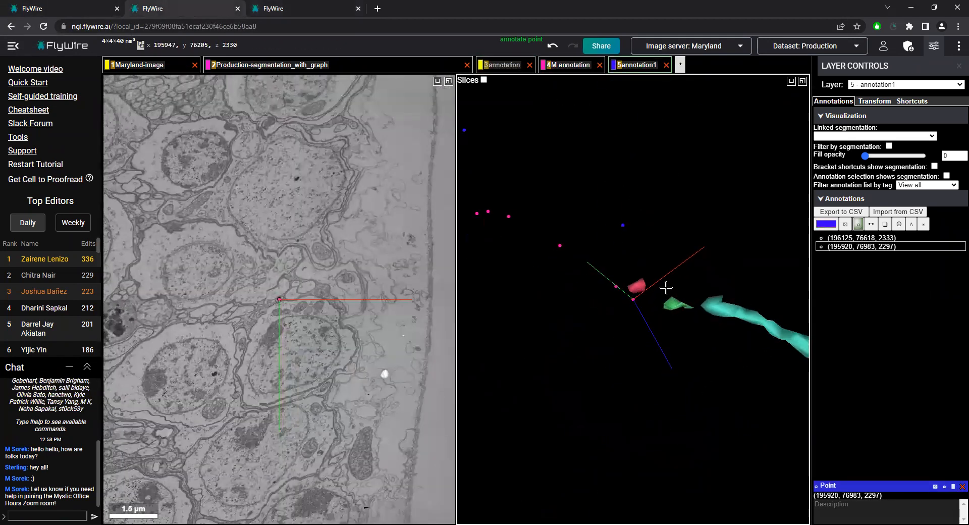
pyautogui.rightClick(676, 304)
pyautogui.rightClick(595, 286)
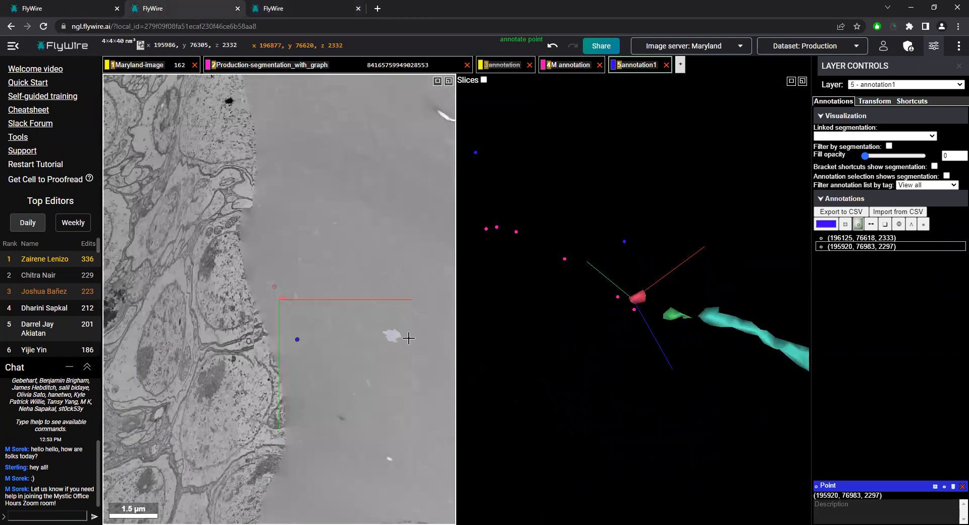
# Follow the trail of pink points past the red fragment and centre the view at x 195777, y 76499, z 2303
pyautogui.scroll(-1, 408, 338)
pyautogui.rightClick(516, 236)
pyautogui.keyDown('ctrl'); pyautogui.scroll(-1, 285, 333); pyautogui.keyUp('ctrl')
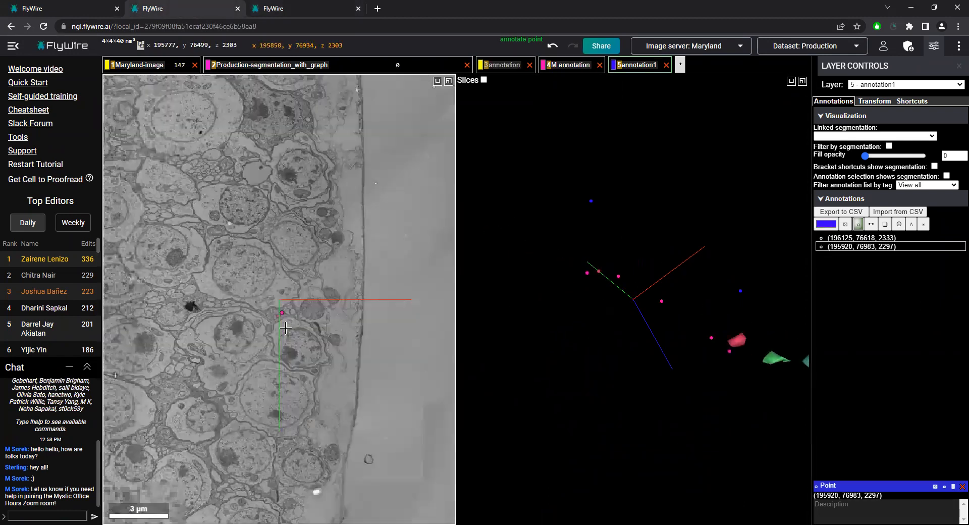
# Examine where the annotated points lie in slice z 2303 relative to the surrounding cell bodies and the whole brain outline
pyautogui.keyDown('ctrl'); pyautogui.scroll(-3, 286, 328); pyautogui.keyUp('ctrl')
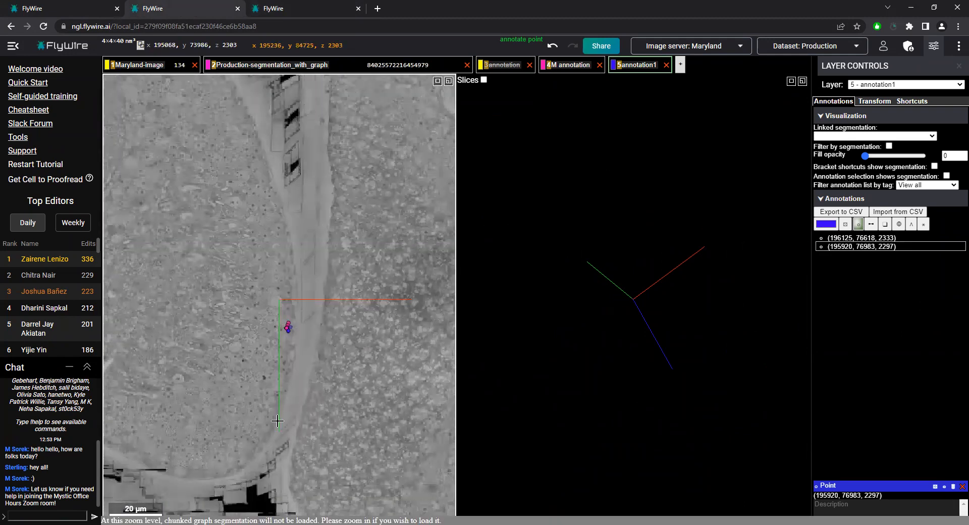
pyautogui.keyDown('ctrl'); pyautogui.scroll(-3, 308, 389); pyautogui.keyUp('ctrl')
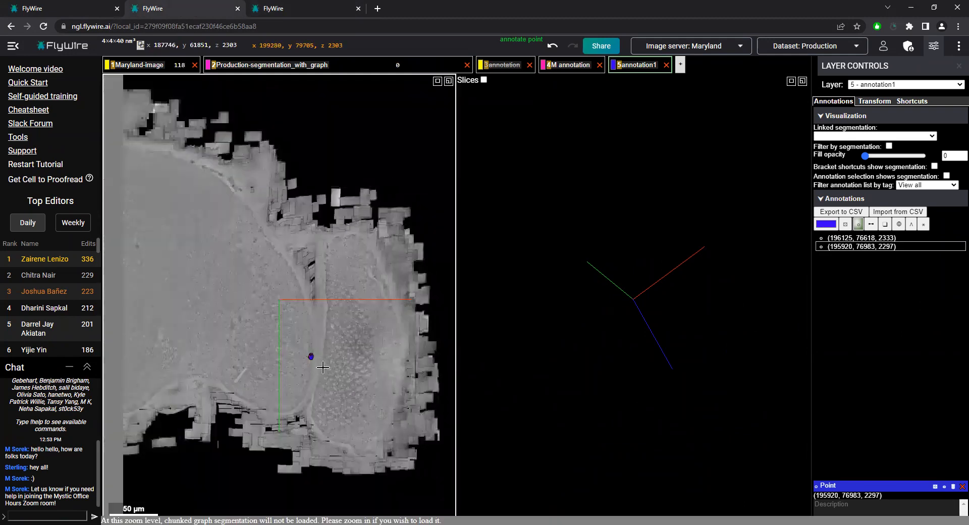
pyautogui.keyDown('ctrl'); pyautogui.scroll(3, 315, 361); pyautogui.keyUp('ctrl')
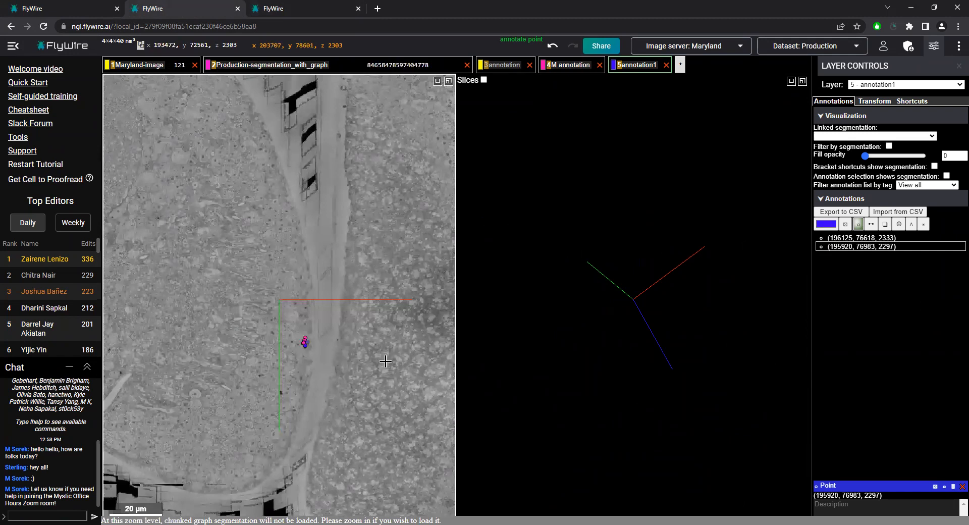
pyautogui.keyDown('ctrl'); pyautogui.scroll(-2, 386, 363); pyautogui.keyUp('ctrl')
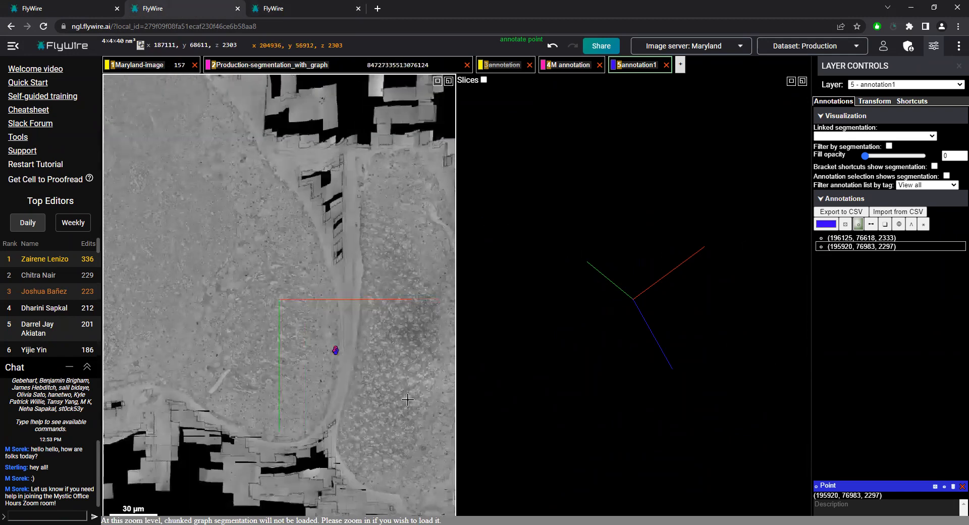
pyautogui.keyDown('ctrl'); pyautogui.scroll(-3, 401, 373); pyautogui.keyUp('ctrl')
pyautogui.keyDown('ctrl'); pyautogui.scroll(1, 389, 366); pyautogui.keyUp('ctrl')
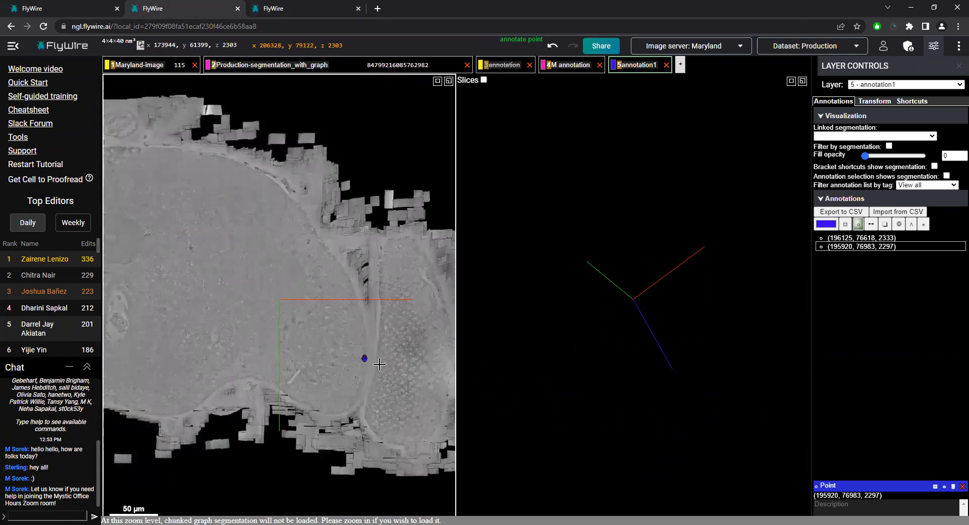
pyautogui.keyDown('ctrl'); pyautogui.scroll(2, 374, 363); pyautogui.keyUp('ctrl')
pyautogui.keyDown('ctrl'); pyautogui.scroll(-2, 358, 363); pyautogui.keyUp('ctrl')
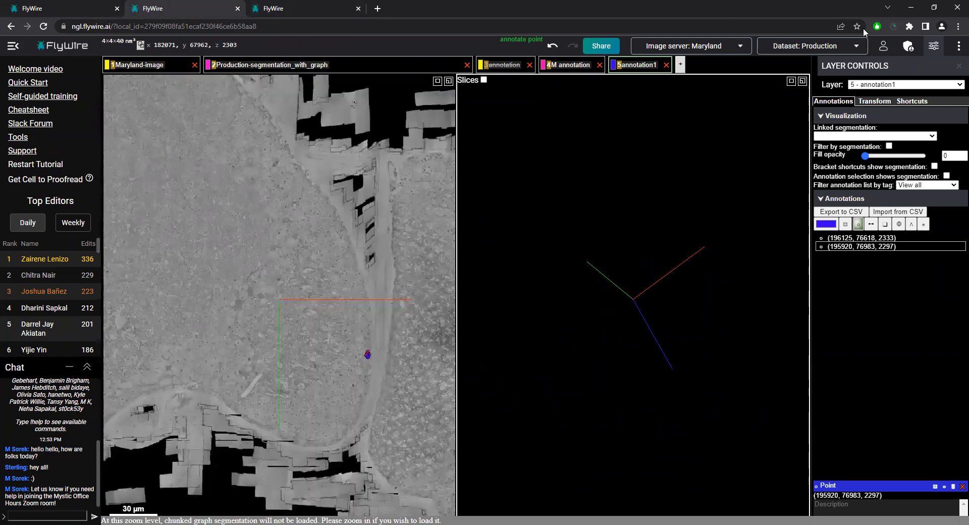
# Turn on the brain mesh and bring the teal neuron into view within the whole brain volume
pyautogui.click(959, 46)
pyautogui.click(914, 223)
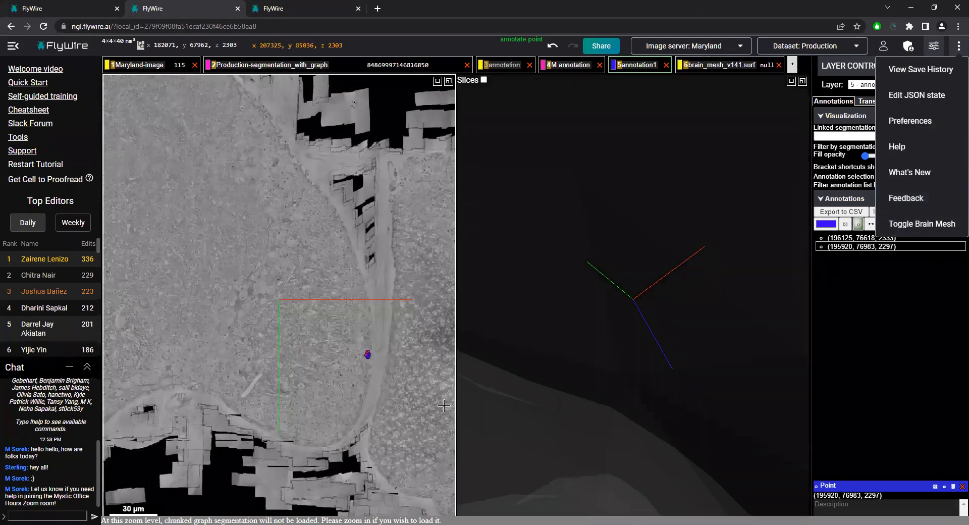
pyautogui.keyDown('ctrl'); pyautogui.scroll(-5, 632, 358); pyautogui.keyUp('ctrl')
pyautogui.moveTo(709, 359); pyautogui.dragTo(727, 224)
pyautogui.scroll(-5, 727, 224)
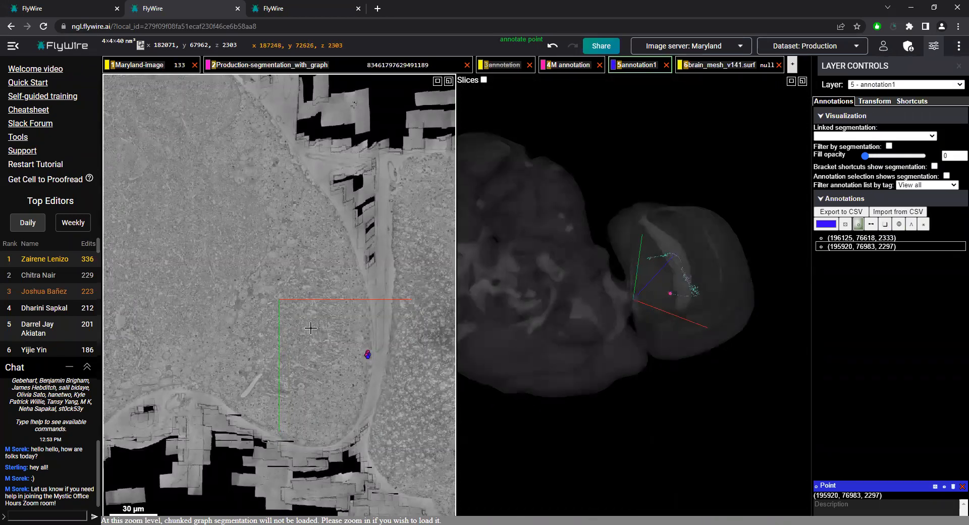
# Inspect the cell bodies beside the annotated points around x 195151, y 76766, z 2302, and the teal neuron's end in 3D
pyautogui.keyDown('ctrl'); pyautogui.scroll(5, 388, 368); pyautogui.keyUp('ctrl')
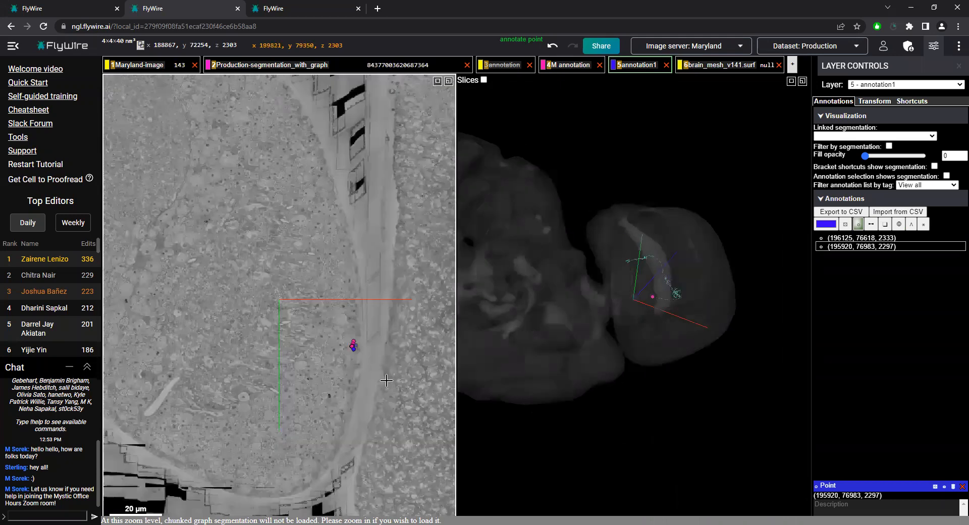
pyautogui.scroll(3, 361, 371)
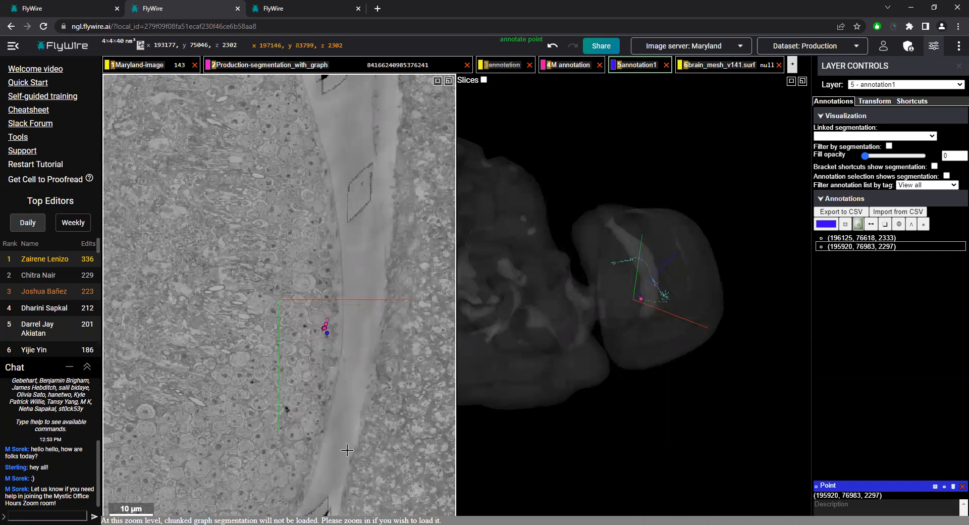
pyautogui.keyDown('ctrl'); pyautogui.scroll(1, 337, 341); pyautogui.keyUp('ctrl')
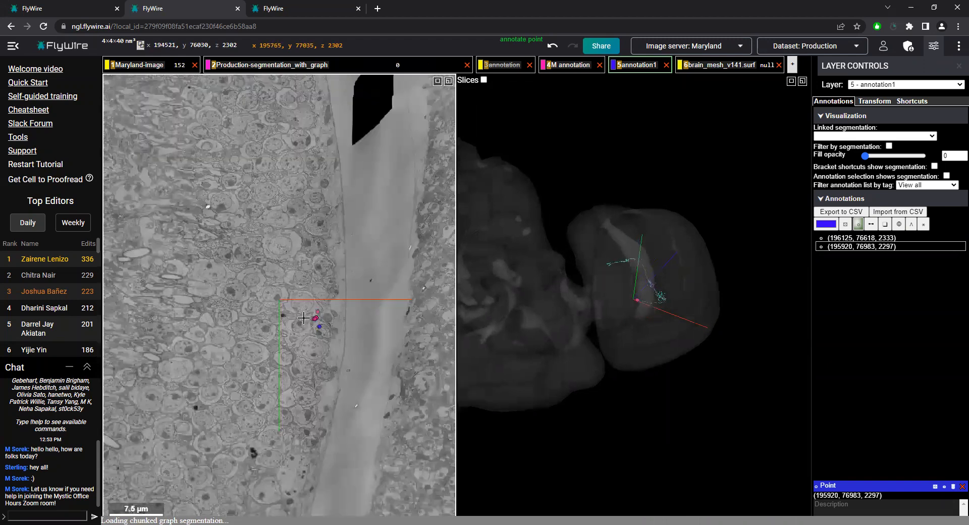
pyautogui.keyDown('ctrl'); pyautogui.scroll(3, 306, 331); pyautogui.keyUp('ctrl')
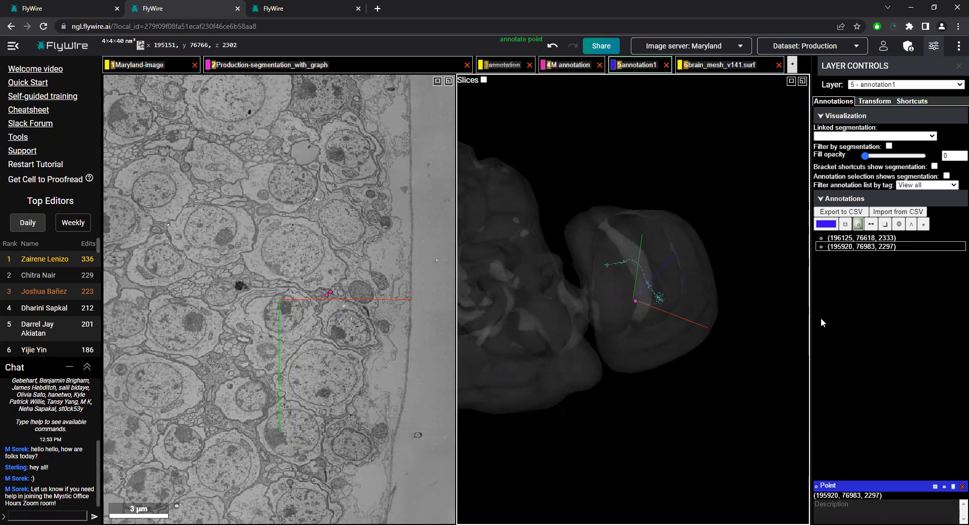
pyautogui.scroll(10, 683, 288)
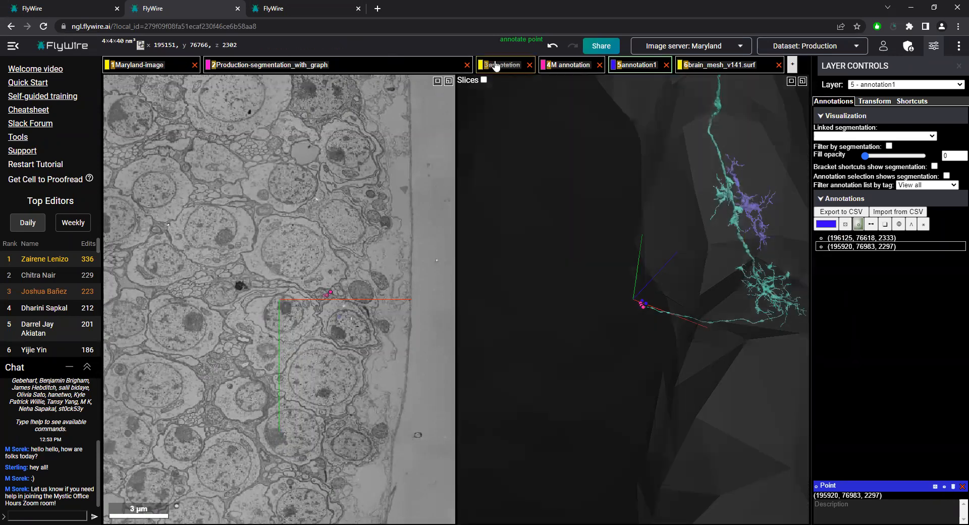
# Show the yellow annotation layer and examine its bounding boxes around the purple fragment near x 207933, y 67548, z 4108
pyautogui.click(510, 66)
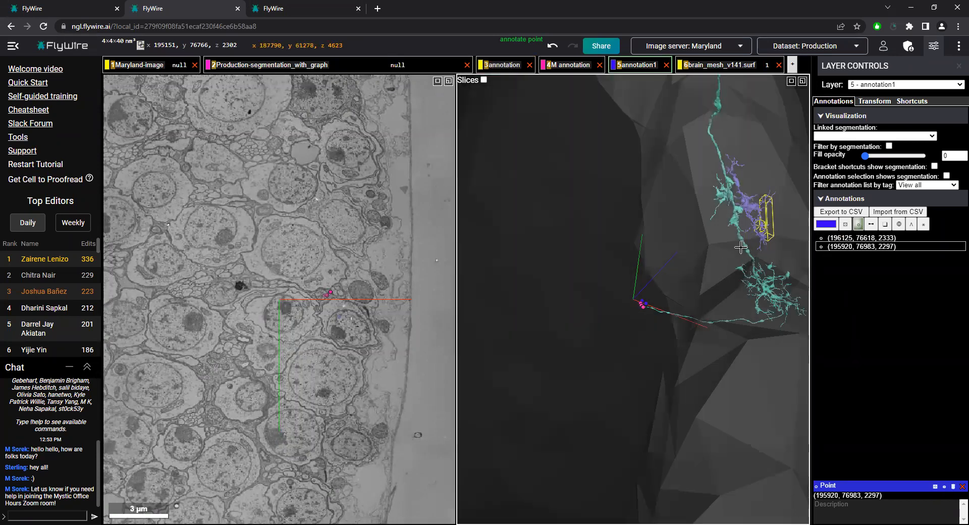
pyautogui.rightClick(760, 224)
pyautogui.scroll(-8, 756, 244)
pyautogui.moveTo(677, 267); pyautogui.dragTo(798, 309)
pyautogui.rightClick(797, 308)
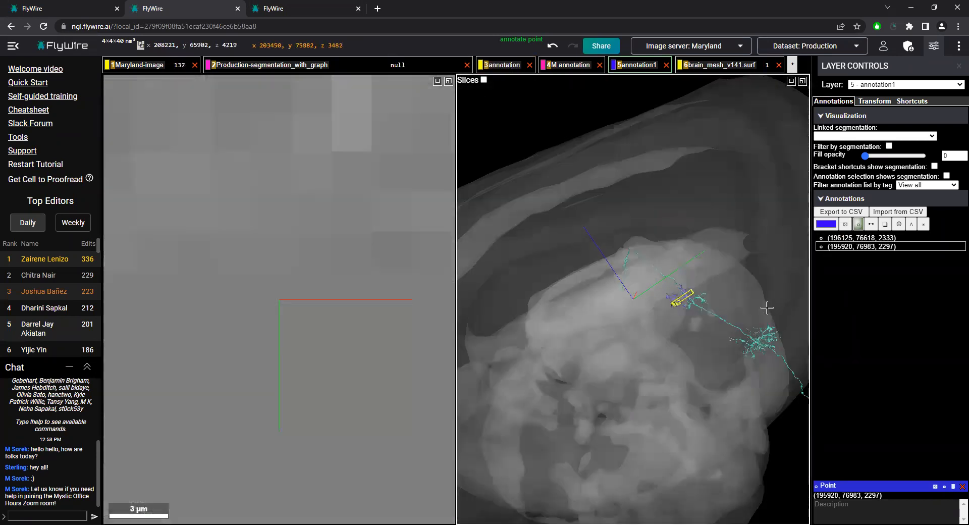
pyautogui.scroll(5, 741, 299)
pyautogui.scroll(2, 740, 298)
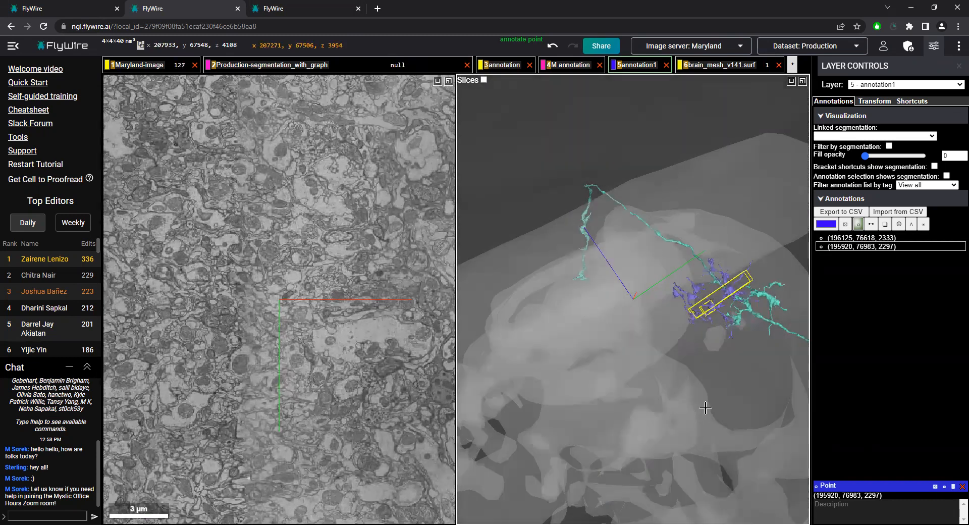
pyautogui.rightClick(733, 292)
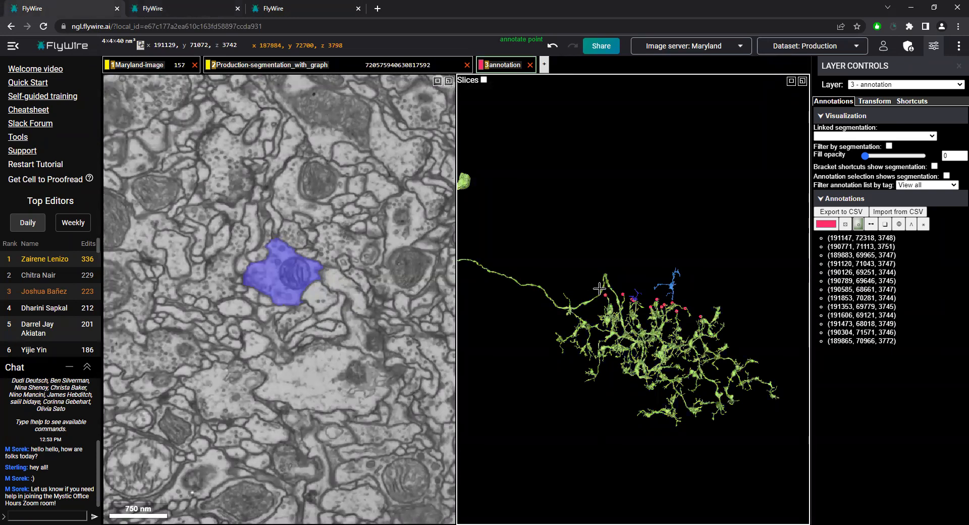
# Switch to the first FlyWire session and examine both blue fragments above the green neuron's cut-off edge
pyautogui.moveTo(599, 288); pyautogui.dragTo(672, 346)
pyautogui.moveTo(685, 446); pyautogui.dragTo(657, 316)
pyautogui.scroll(5, 656, 316)
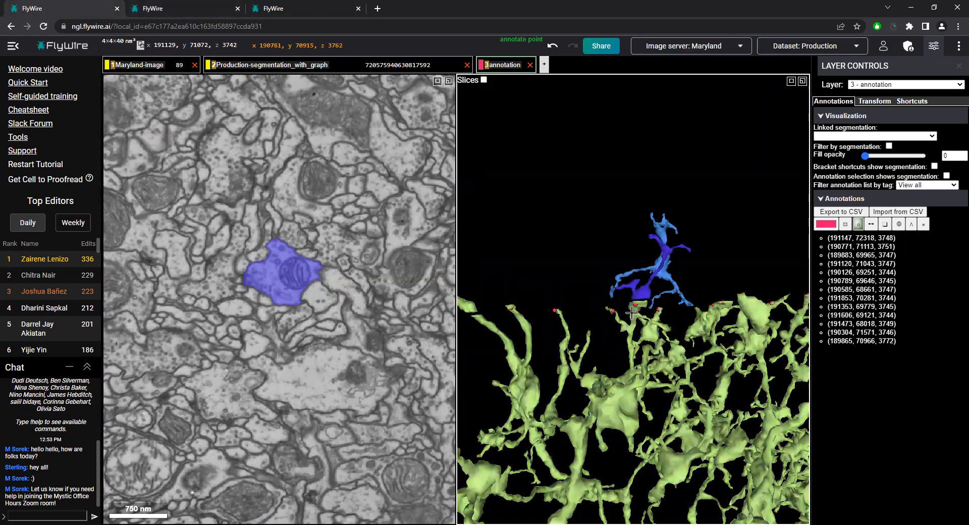
pyautogui.keyDown('ctrl'); pyautogui.scroll(-4, 632, 313); pyautogui.keyUp('ctrl')
pyautogui.moveTo(632, 313); pyautogui.dragTo(642, 292)
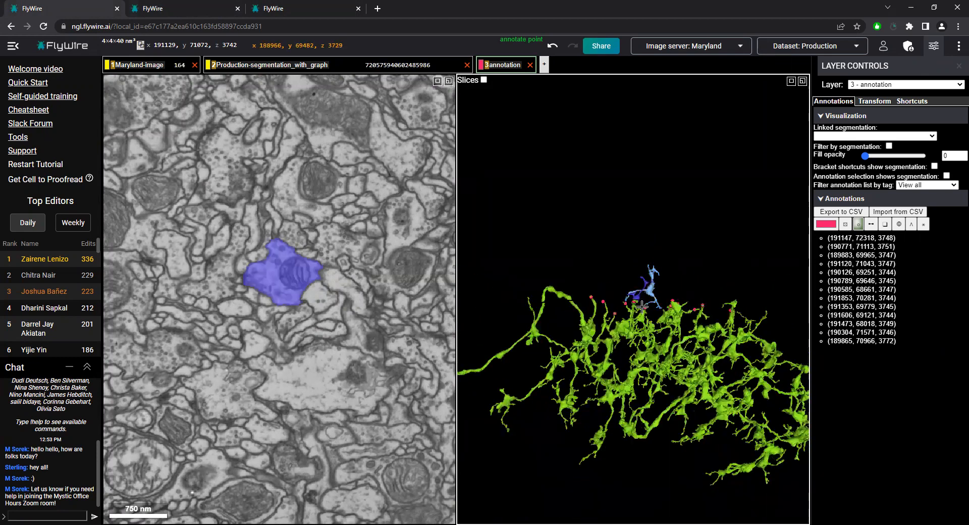
pyautogui.moveTo(651, 452); pyautogui.dragTo(654, 201)
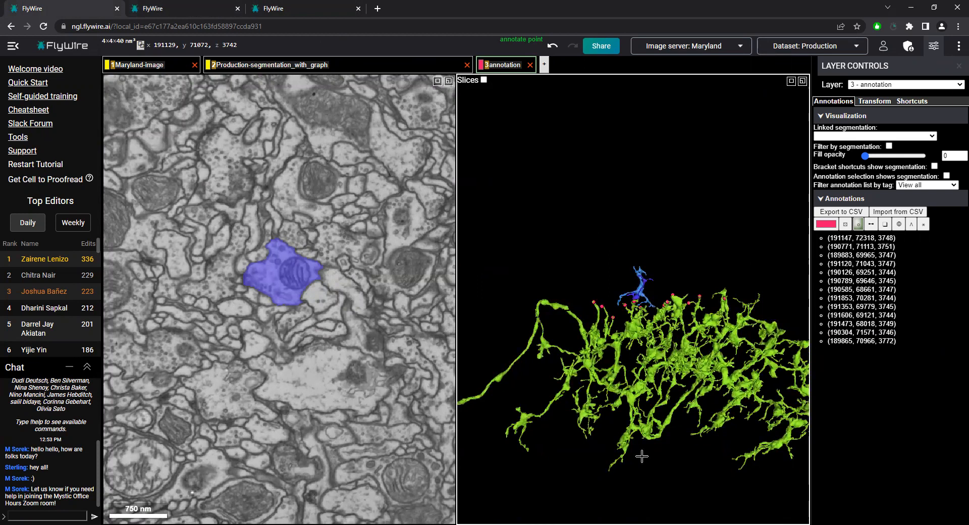
# Compare the two blue fragments with the pink-marked branch ends of the green arbor from several angles, close up and from afar
pyautogui.scroll(-5, 643, 456)
pyautogui.scroll(4, 720, 379)
pyautogui.moveTo(707, 380); pyautogui.dragTo(719, 365)
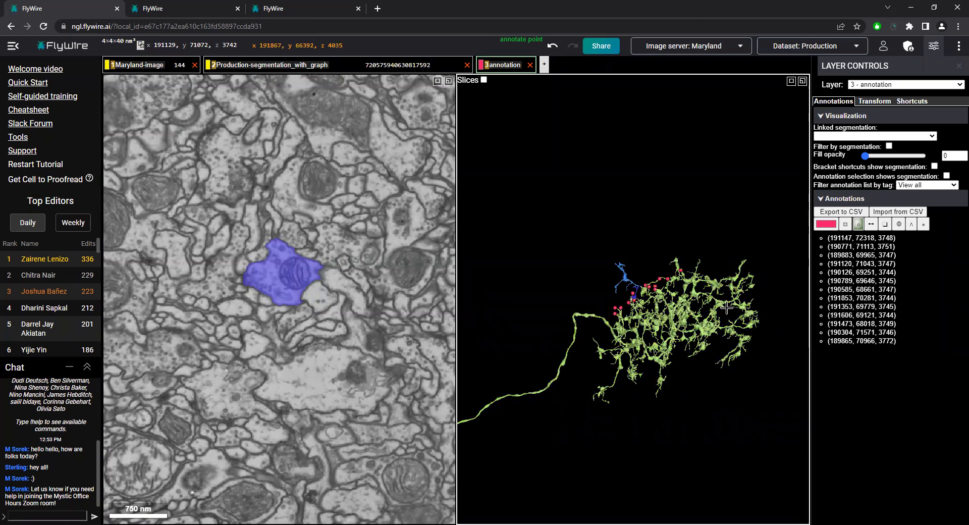
pyautogui.scroll(10, 701, 300)
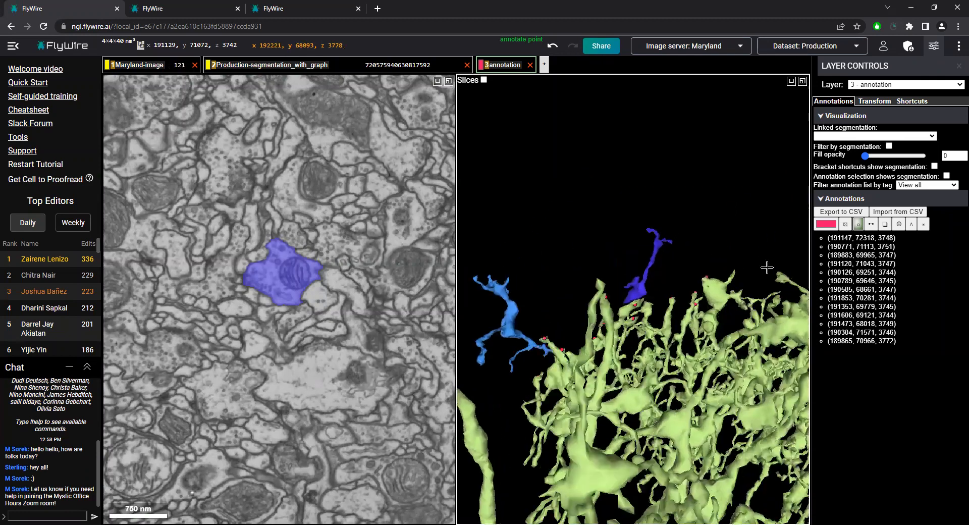
pyautogui.moveTo(711, 277); pyautogui.dragTo(588, 286)
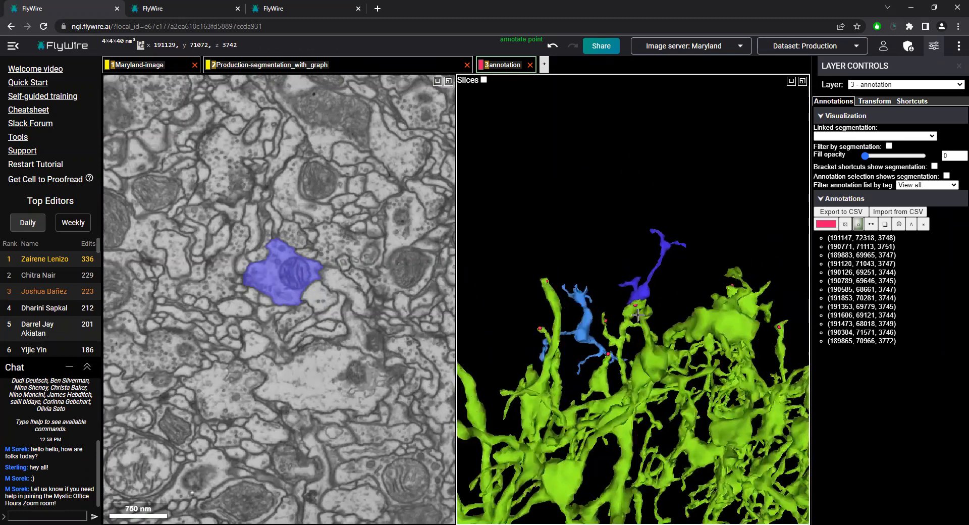
pyautogui.scroll(-10, 697, 372)
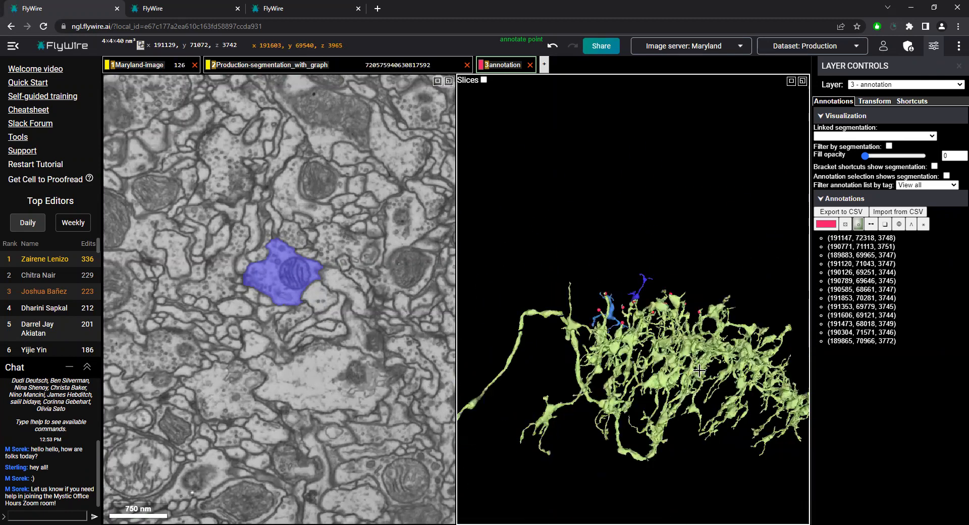
pyautogui.moveTo(607, 393); pyautogui.dragTo(630, 389)
pyautogui.moveTo(677, 402); pyautogui.dragTo(661, 372)
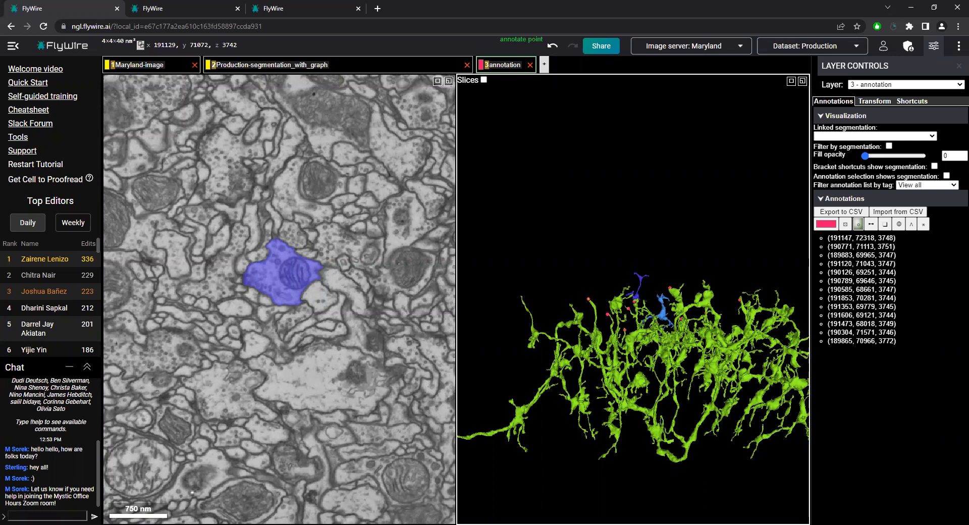
# Centre on the light blue fragment at x 189186, y 69371, z 3682 and inspect its branches above the green neuron
pyautogui.scroll(5, 674, 313)
pyautogui.moveTo(605, 329); pyautogui.dragTo(618, 434)
pyautogui.scroll(2, 648, 306)
pyautogui.moveTo(648, 306); pyautogui.dragTo(688, 259)
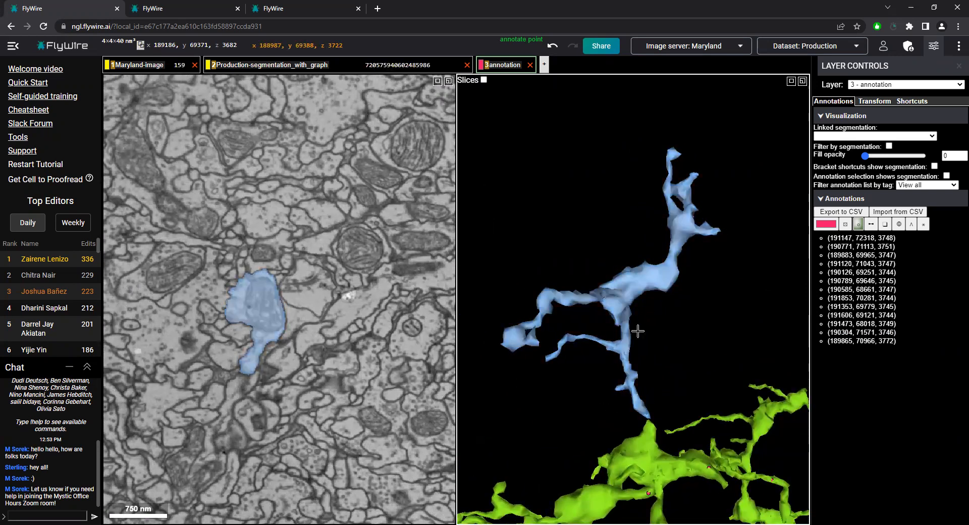
# Recentre on the light blue fragment at x 189300, y 69318, z 3664 and annotate the dark blue fragment with a point at 191366, 70955, 3721
pyautogui.scroll(-5, 621, 365)
pyautogui.moveTo(644, 288); pyautogui.dragTo(629, 281)
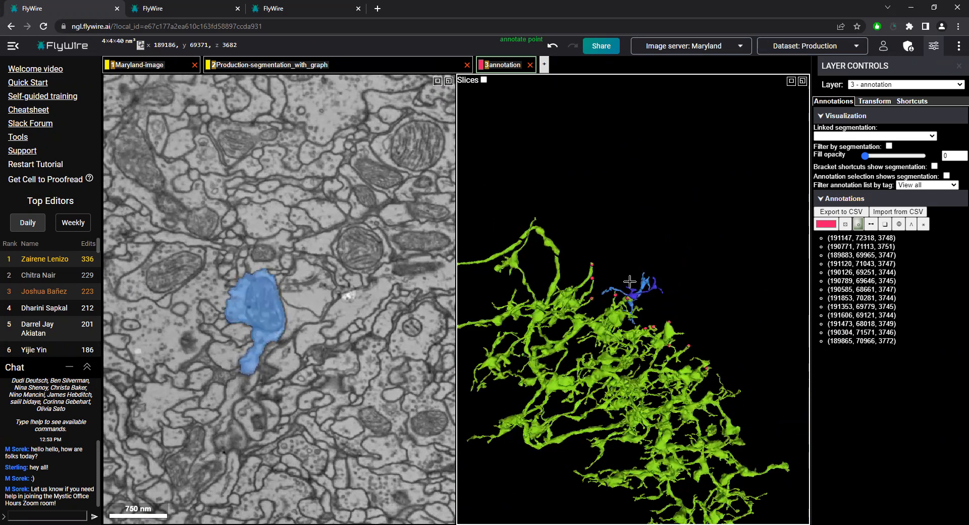
pyautogui.rightClick(631, 287)
pyautogui.scroll(8, 651, 272)
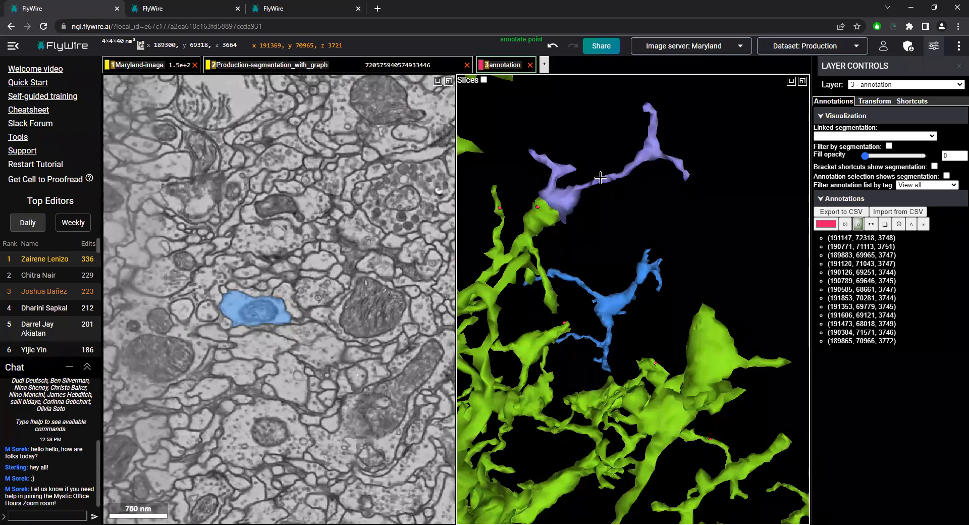
pyautogui.keyDown('ctrl'); pyautogui.click(601, 179); pyautogui.keyUp('ctrl')
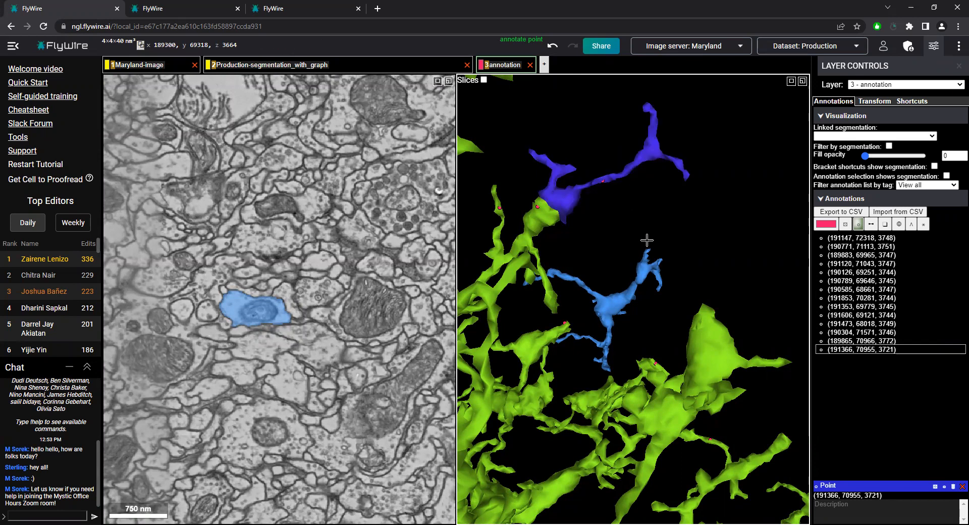
# Review the positions of both blue fragments and the annotated points against the green neuron's entire arbor
pyautogui.scroll(-10, 651, 240)
pyautogui.moveTo(712, 239); pyautogui.dragTo(581, 244)
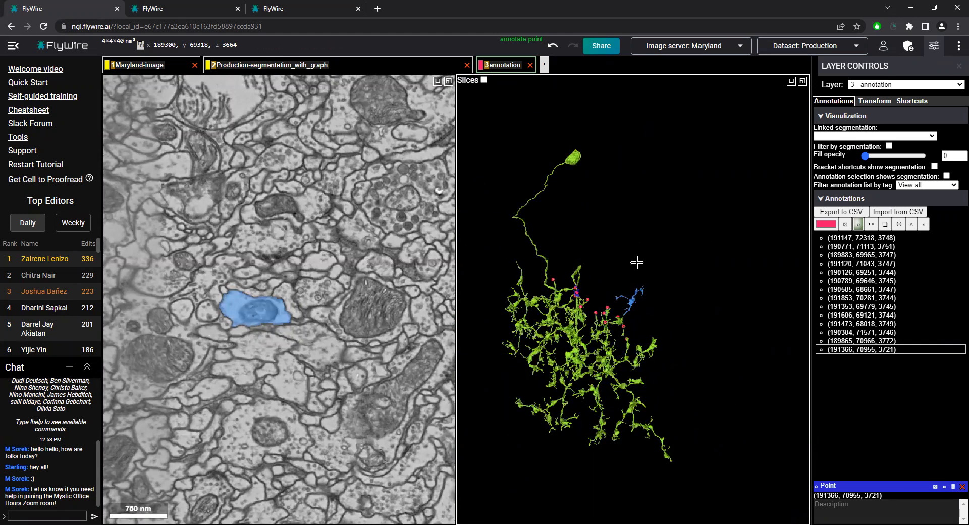
pyautogui.moveTo(625, 460); pyautogui.dragTo(553, 394)
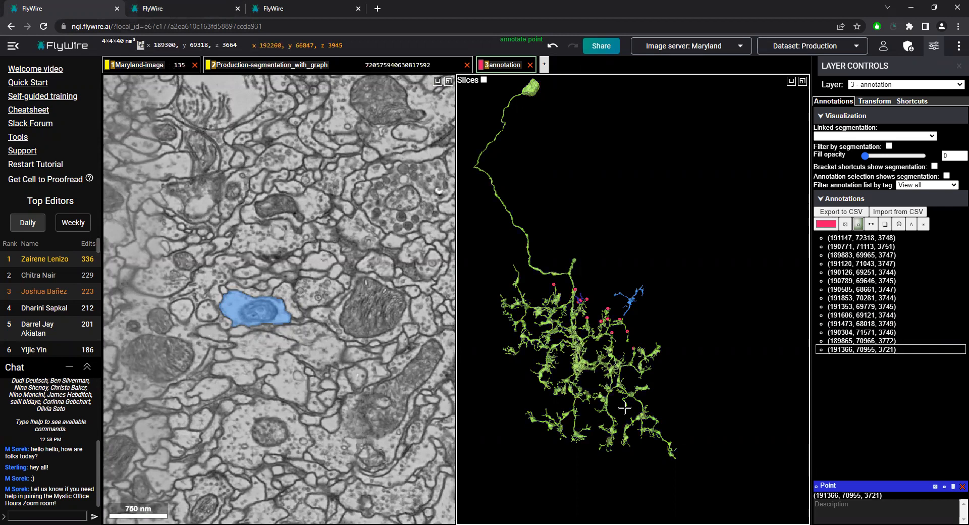
pyautogui.scroll(5, 694, 348)
pyautogui.scroll(-5, 712, 354)
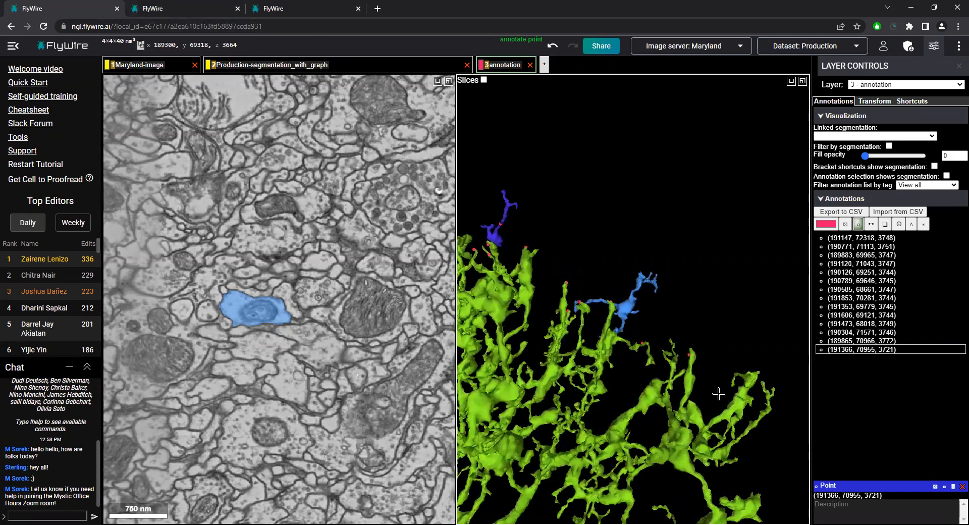
# Centre on the green arbor's outer branch at x 191930, y 67054, z 3748 and inspect its tips beyond the pink points
pyautogui.rightClick(737, 365)
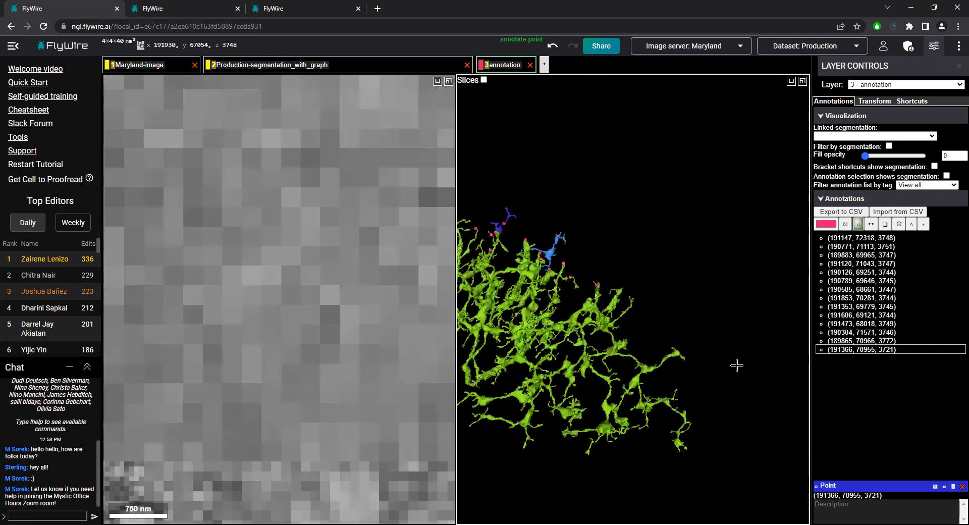
pyautogui.scroll(5, 660, 388)
pyautogui.moveTo(660, 388); pyautogui.dragTo(637, 302)
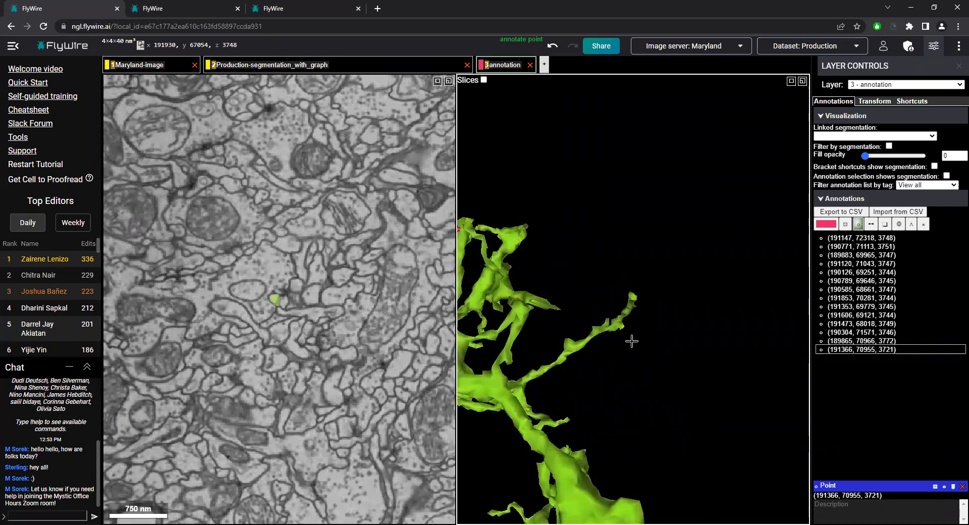
pyautogui.keyDown('ctrl'); pyautogui.scroll(-5, 676, 346); pyautogui.keyUp('ctrl')
pyautogui.moveTo(690, 346); pyautogui.dragTo(706, 364)
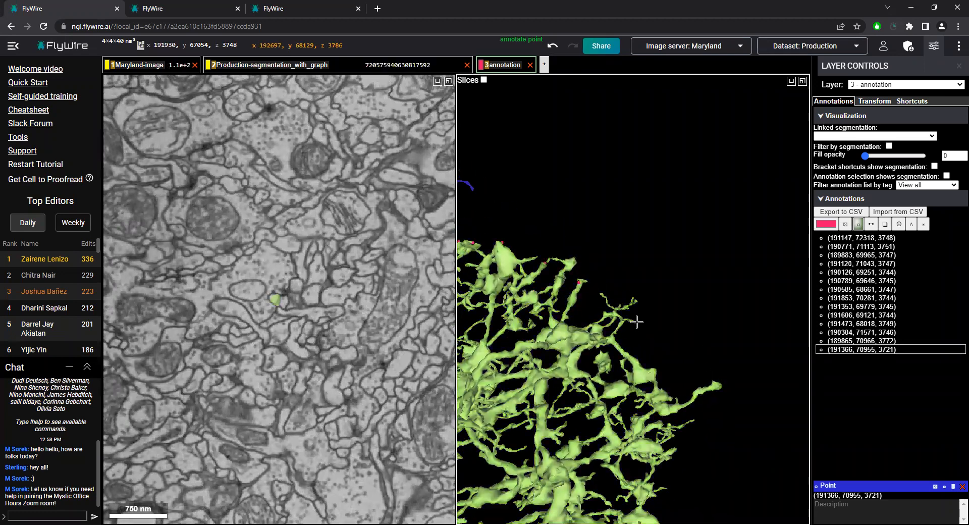
# Centre on the green neuron's outer branch at x 192120, y 68199, z 3765 and inspect its thin tips
pyautogui.rightClick(604, 297)
pyautogui.keyDown('ctrl'); pyautogui.scroll(4, 648, 341); pyautogui.keyUp('ctrl')
pyautogui.keyDown('ctrl'); pyautogui.scroll(5, 648, 340); pyautogui.keyUp('ctrl')
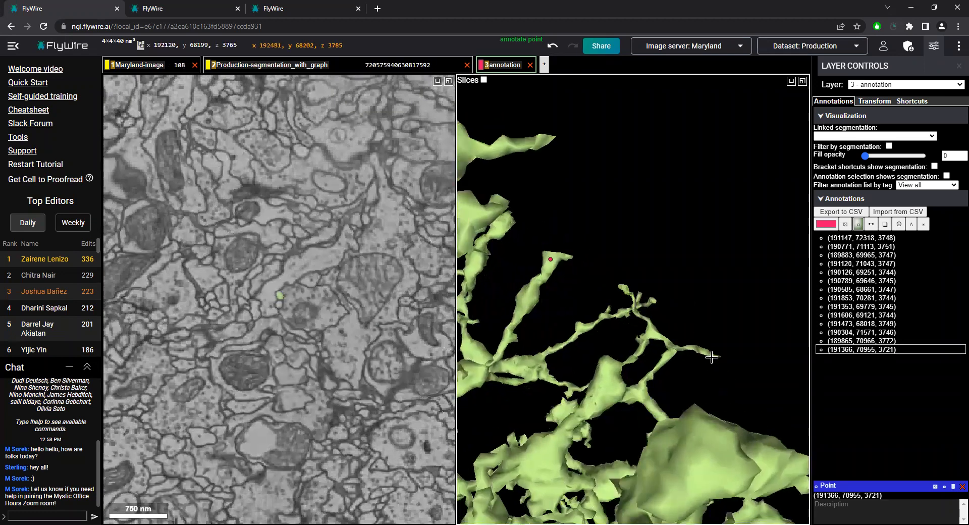
pyautogui.keyDown('ctrl'); pyautogui.scroll(3, 624, 286); pyautogui.keyUp('ctrl')
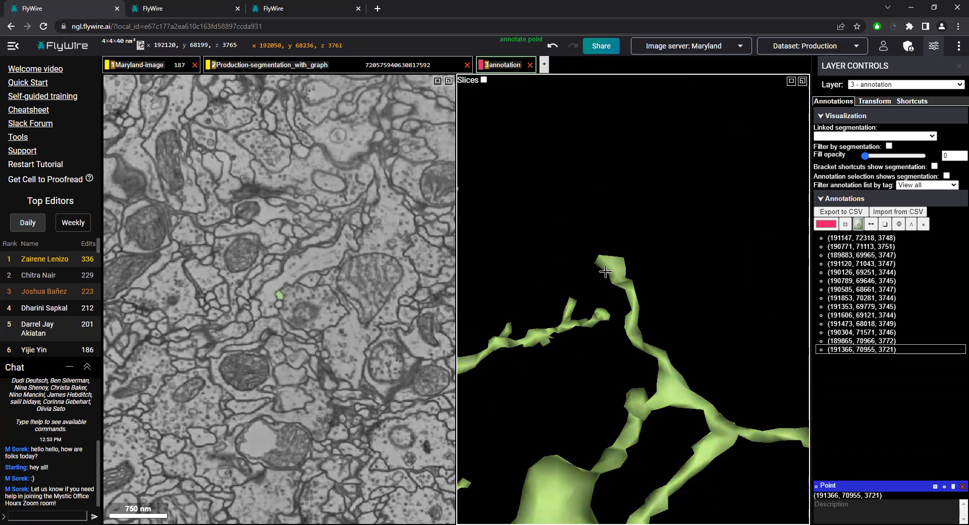
pyautogui.keyDown('ctrl'); pyautogui.scroll(-4, 647, 316); pyautogui.keyUp('ctrl')
pyautogui.keyDown('ctrl'); pyautogui.scroll(-6, 668, 340); pyautogui.keyUp('ctrl')
# Centre on the green neuron's flat branch end at x 191522, y 67996, z 3750 and compare it with the light blue fragment and whole arbor
pyautogui.moveTo(593, 333)
pyautogui.mouseDown()
pyautogui.moveTo(538, 337)
pyautogui.moveTo(649, 279)
pyautogui.moveTo(540, 248)
pyautogui.mouseUp()
pyautogui.rightClick(664, 268)
pyautogui.keyDown('ctrl'); pyautogui.scroll(4, 650, 304); pyautogui.keyUp('ctrl')
pyautogui.moveTo(642, 314); pyautogui.dragTo(758, 332)
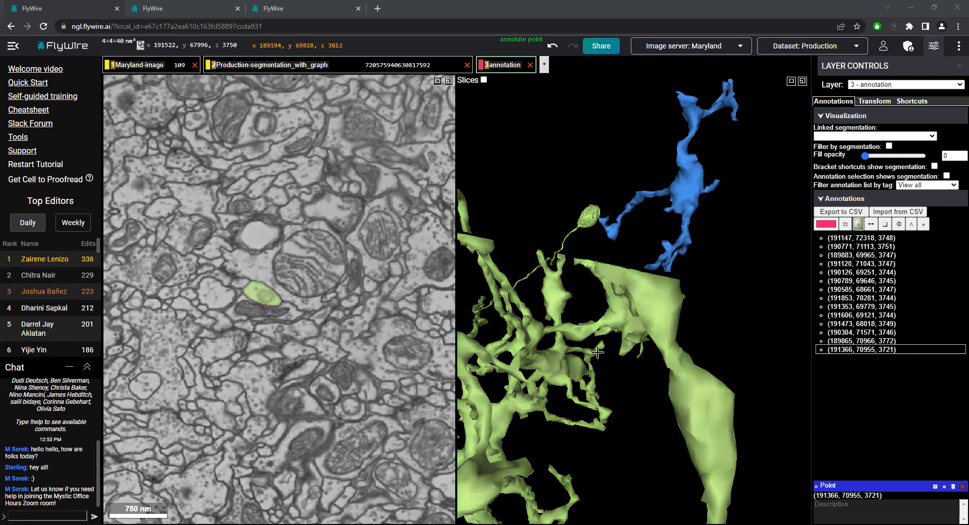
pyautogui.scroll(-2, 629, 321)
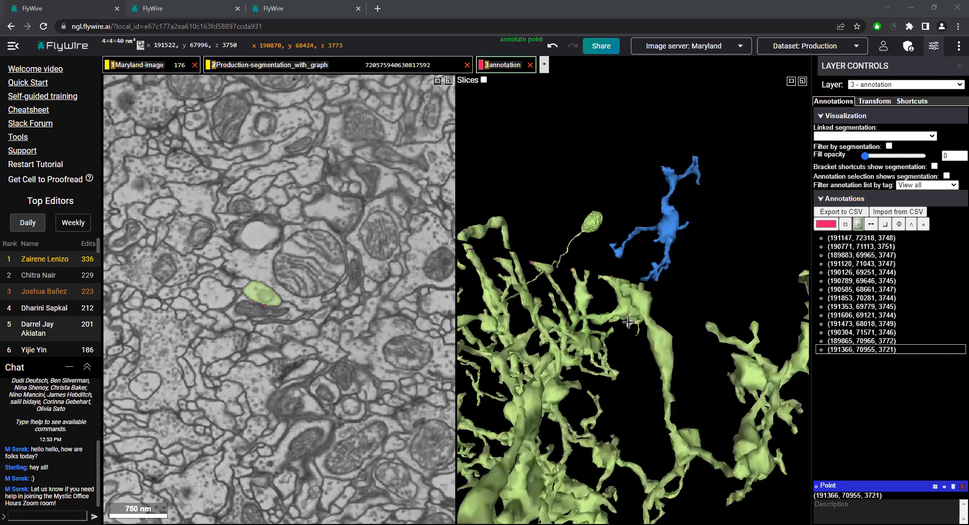
pyautogui.scroll(-5, 629, 322)
pyautogui.scroll(2, 640, 403)
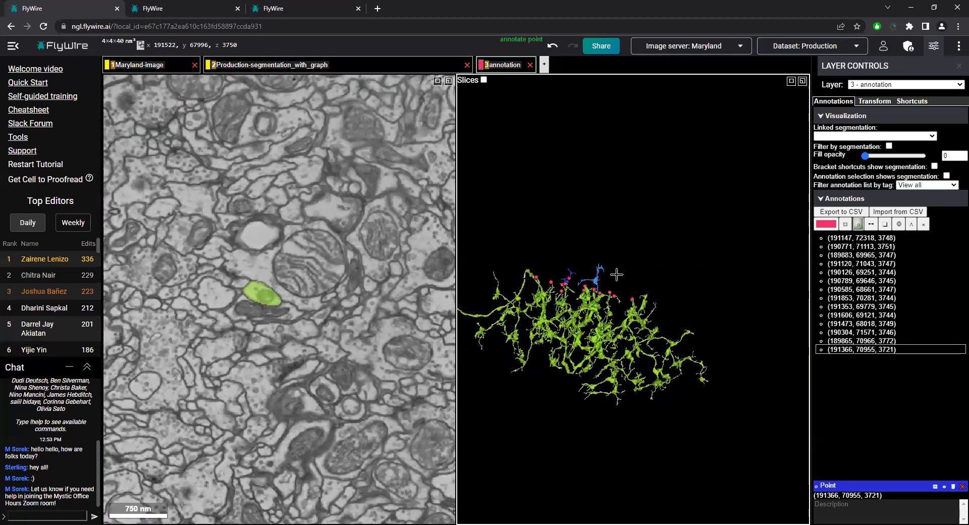
# Check the account's production edit counts and show the segment list in the FlyWire session with the brain mesh
pyautogui.click(884, 46)
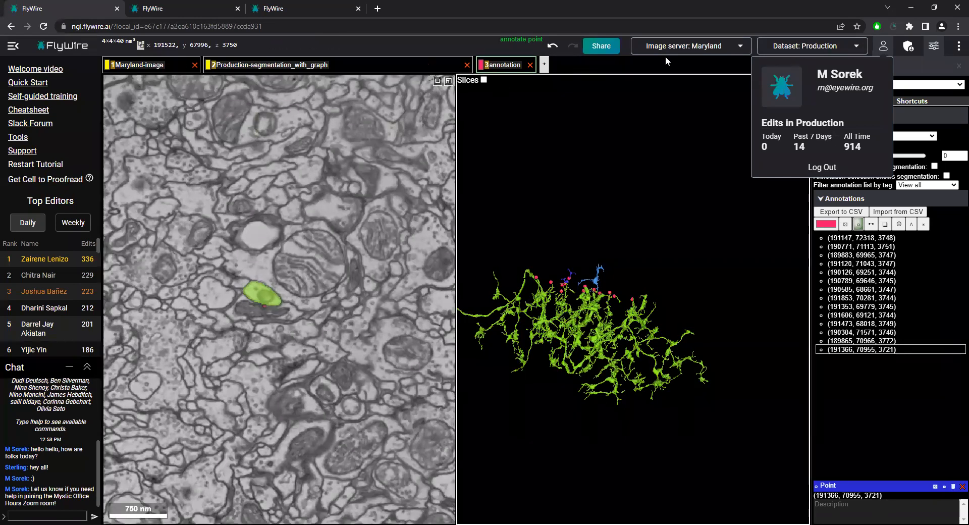
pyautogui.click(883, 45)
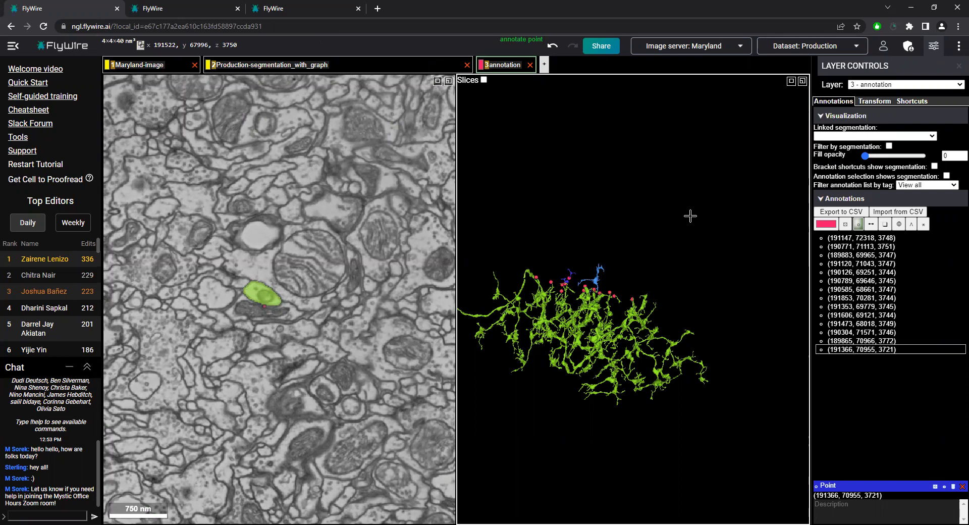
pyautogui.click(165, 9)
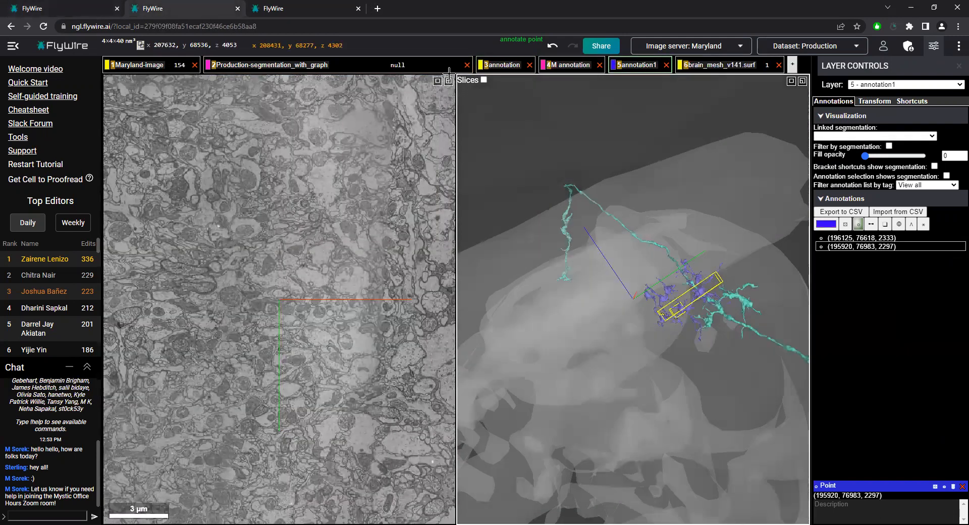
pyautogui.click(448, 69)
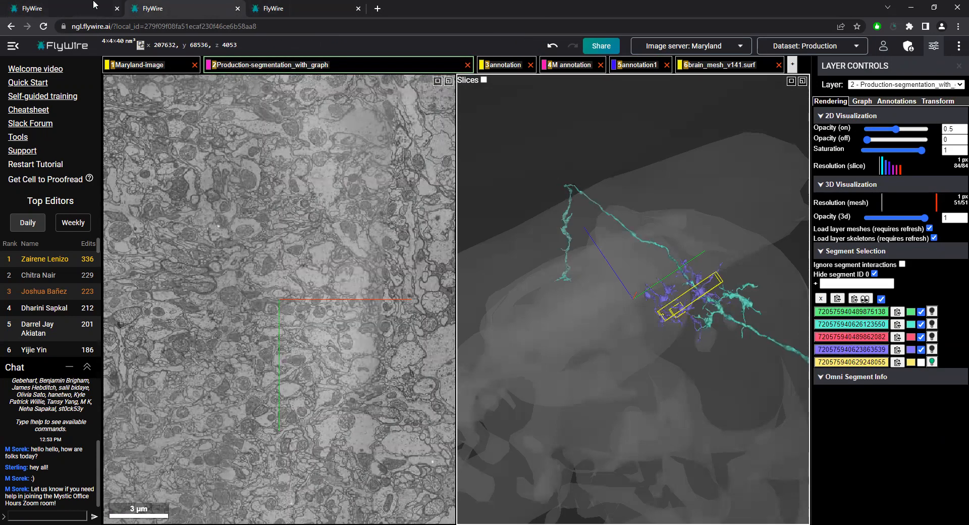
pyautogui.click(93, 5)
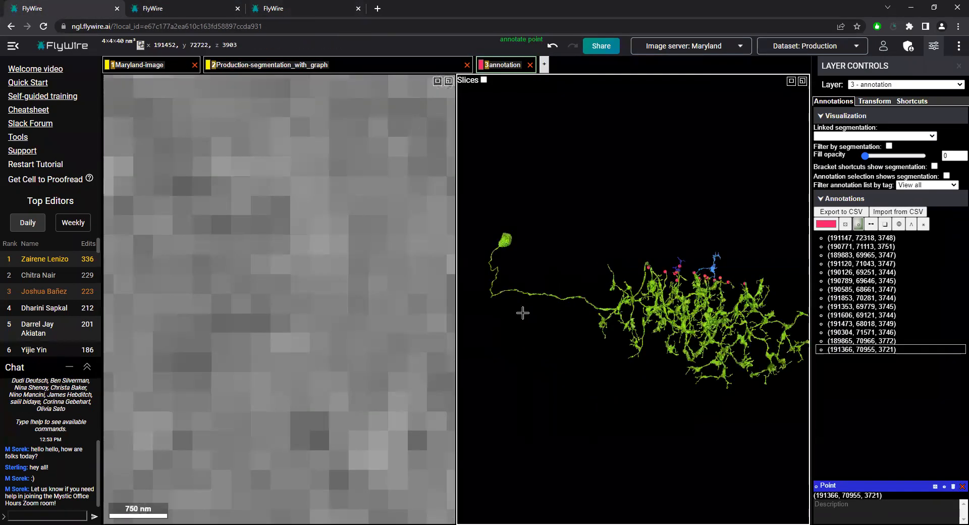
pyautogui.rightClick(505, 241)
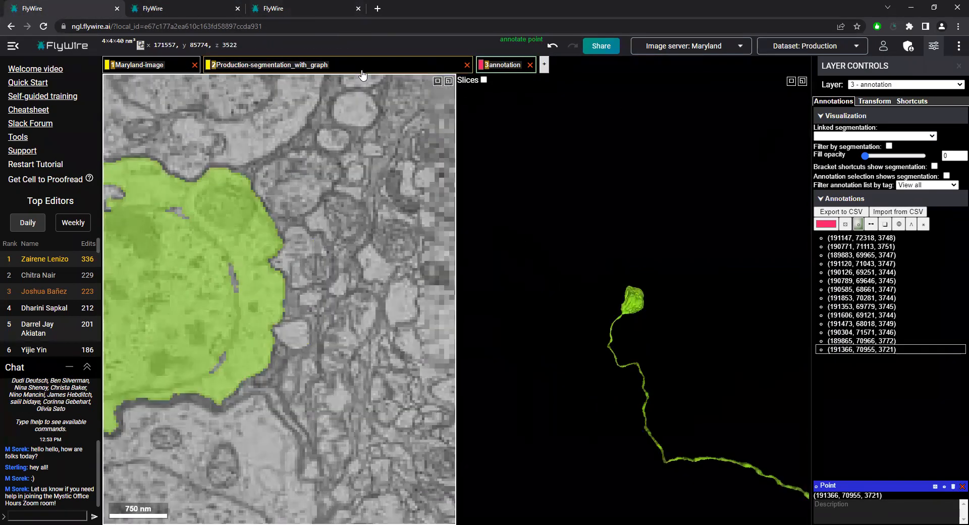
pyautogui.click(362, 72)
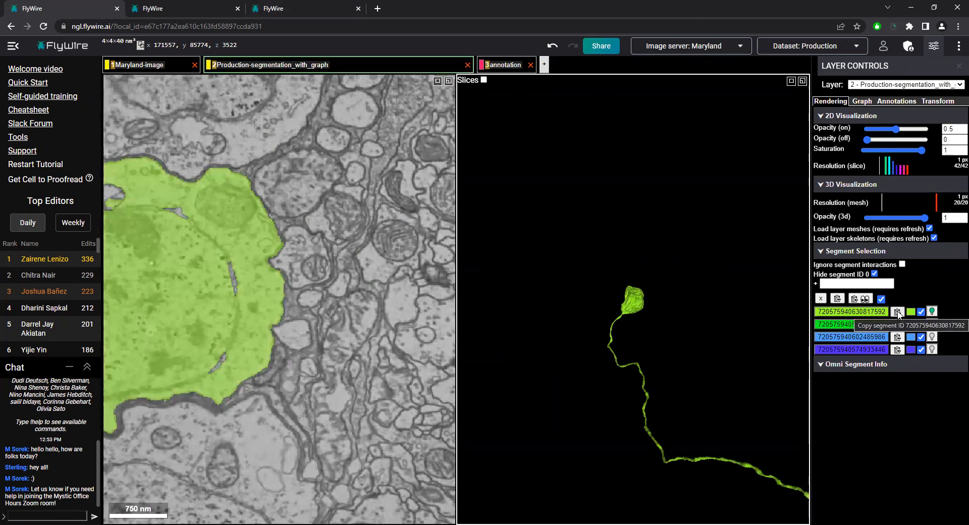
pyautogui.click(189, 7)
pyautogui.click(852, 283)
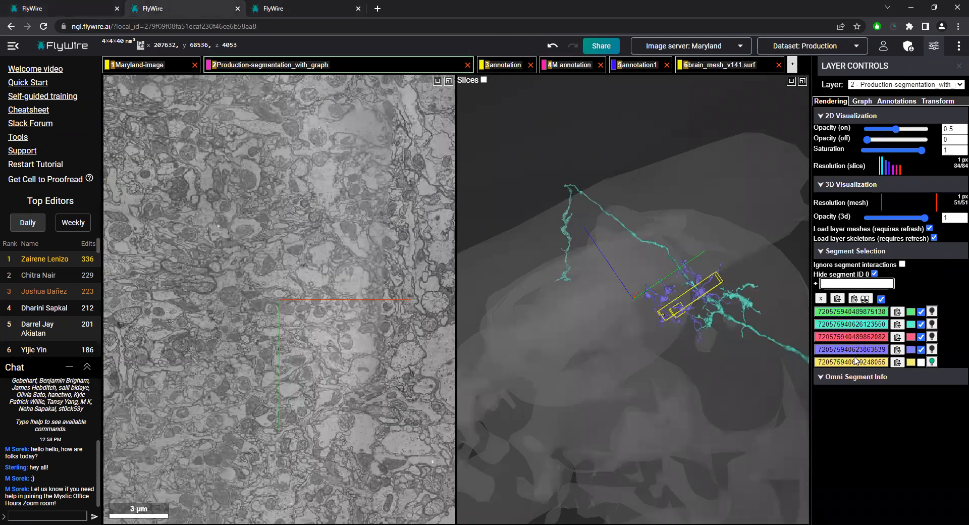
pyautogui.hotkey('ctrl', 'v')
pyautogui.press('Return')
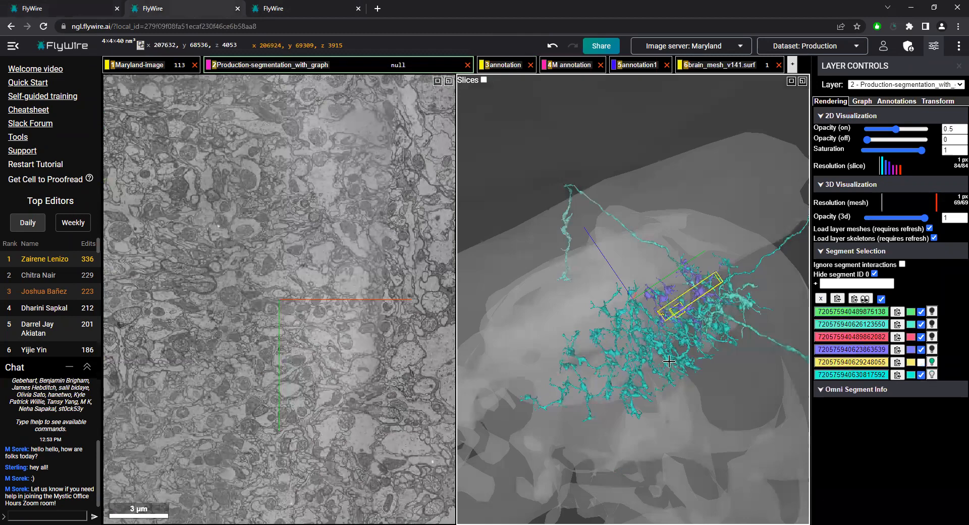
# Examine the added neuron inside the brain mesh and review the annotation lists of the annotation and M annotation layers
pyautogui.moveTo(652, 407); pyautogui.dragTo(703, 399)
pyautogui.scroll(-5, 704, 400)
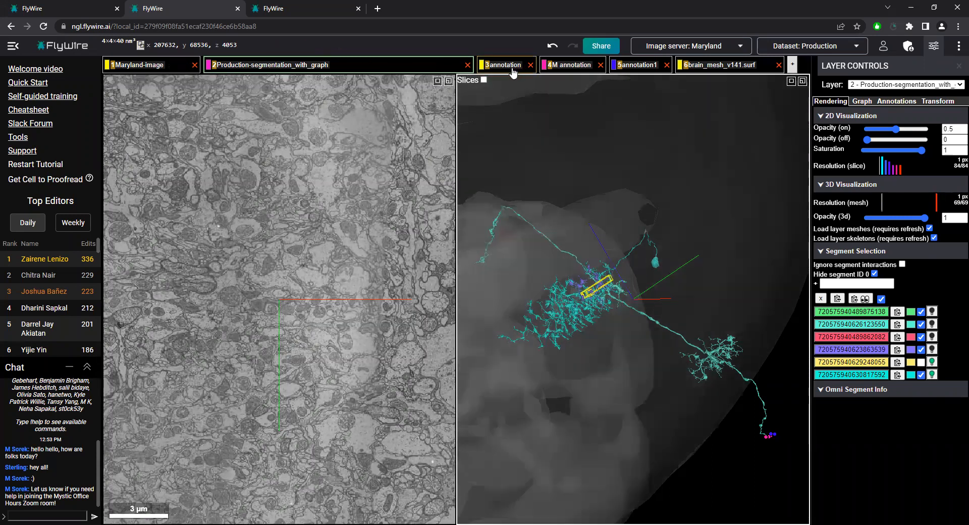
pyautogui.click(513, 70)
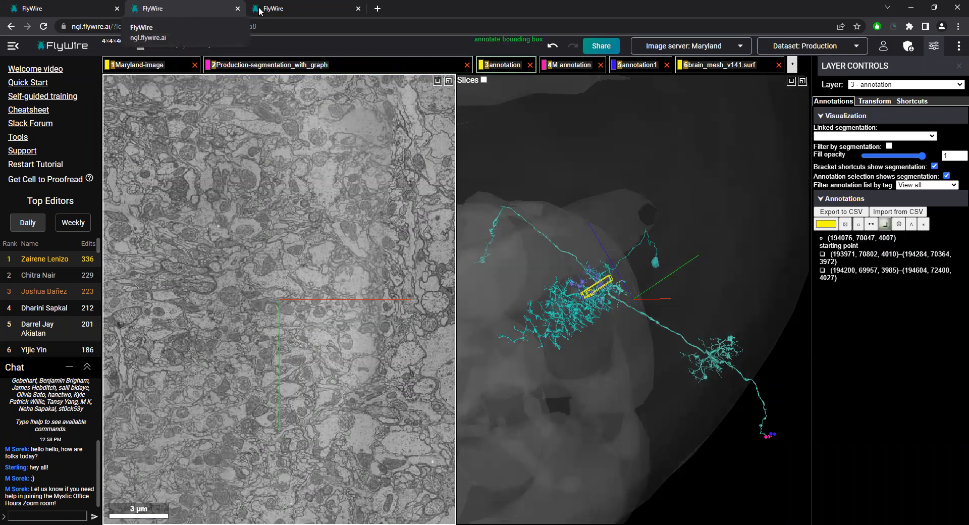
pyautogui.click(551, 71)
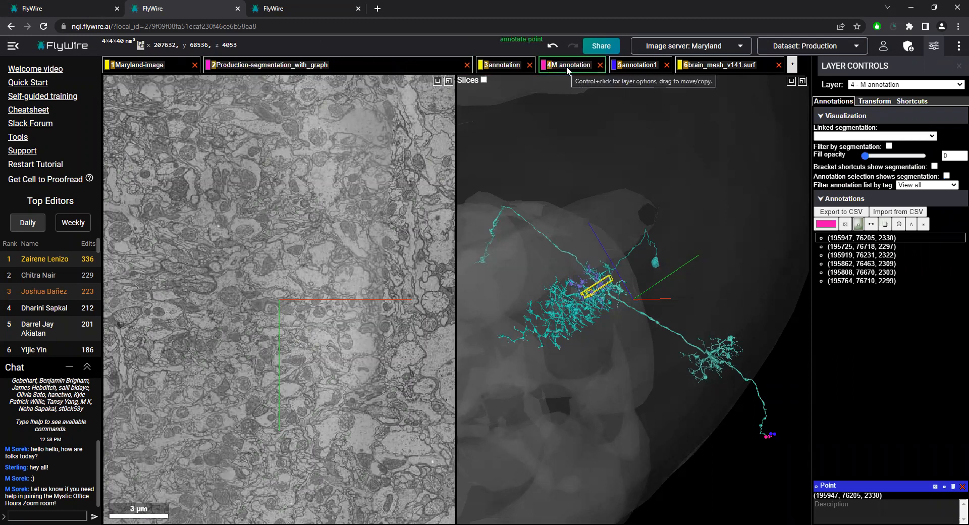
# Return to the first FlyWire session and inspect the green arbor around x 193456, y 68887, z 3933
pyautogui.click(74, 6)
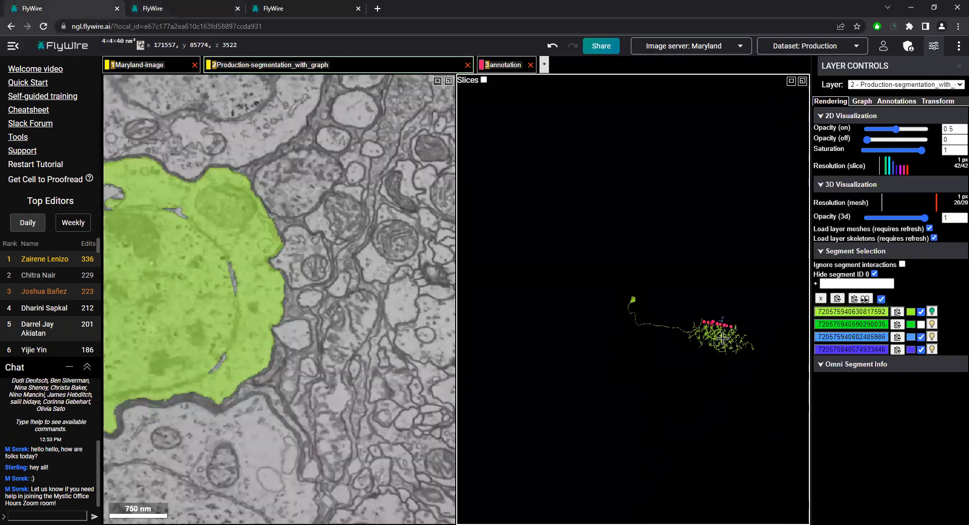
pyautogui.rightClick(723, 339)
pyautogui.keyDown('ctrl'); pyautogui.scroll(10, 579, 327); pyautogui.keyUp('ctrl')
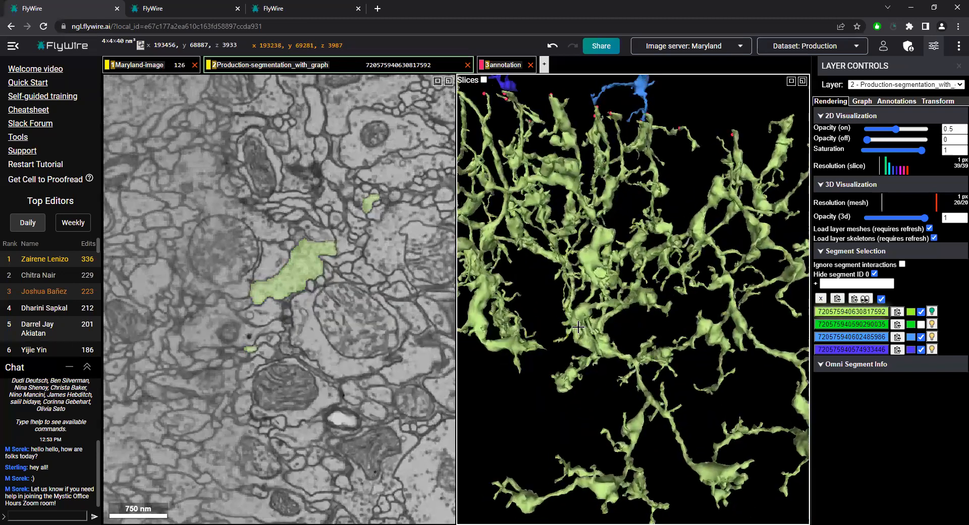
pyautogui.keyDown('ctrl'); pyautogui.scroll(-8, 579, 326); pyautogui.keyUp('ctrl')
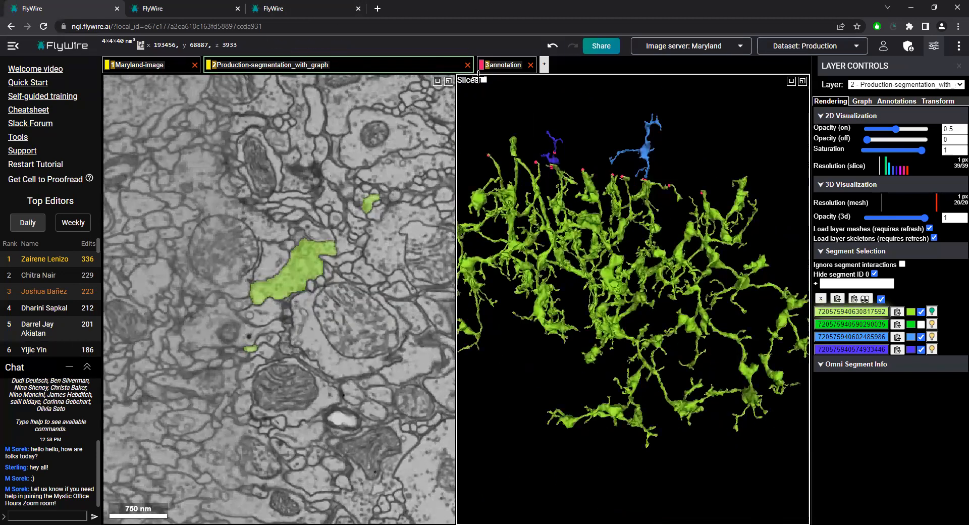
# Delete the annotation layer, recentre at x 191355, y 69766, z 3749 and add a new empty annotation layer
pyautogui.click(532, 66)
pyautogui.moveTo(618, 318)
pyautogui.mouseDown()
pyautogui.moveTo(652, 349)
pyautogui.moveTo(606, 393)
pyautogui.moveTo(592, 378)
pyautogui.moveTo(657, 425)
pyautogui.moveTo(642, 393)
pyautogui.moveTo(622, 405)
pyautogui.moveTo(672, 404)
pyautogui.moveTo(659, 405)
pyautogui.mouseUp()
pyautogui.rightClick(567, 195)
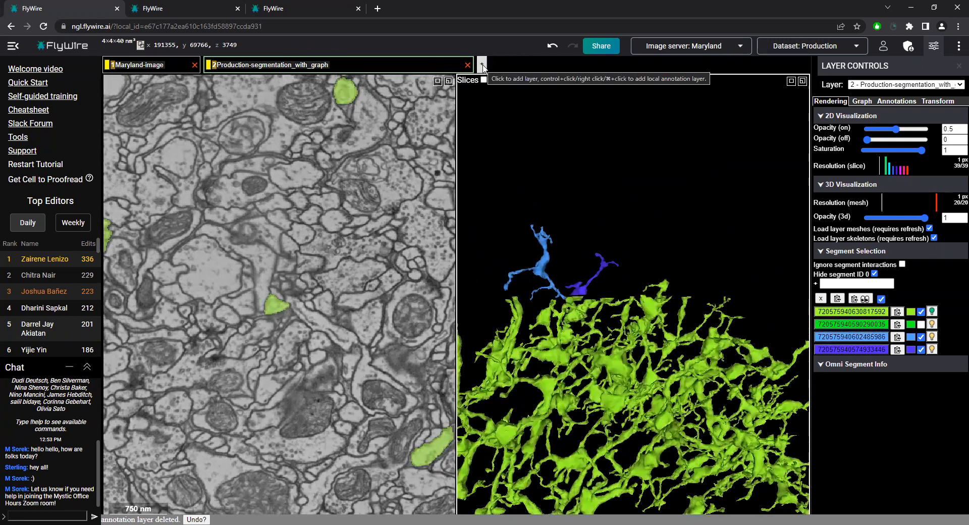
pyautogui.keyDown('ctrl'); pyautogui.click(481, 63); pyautogui.keyUp('ctrl')
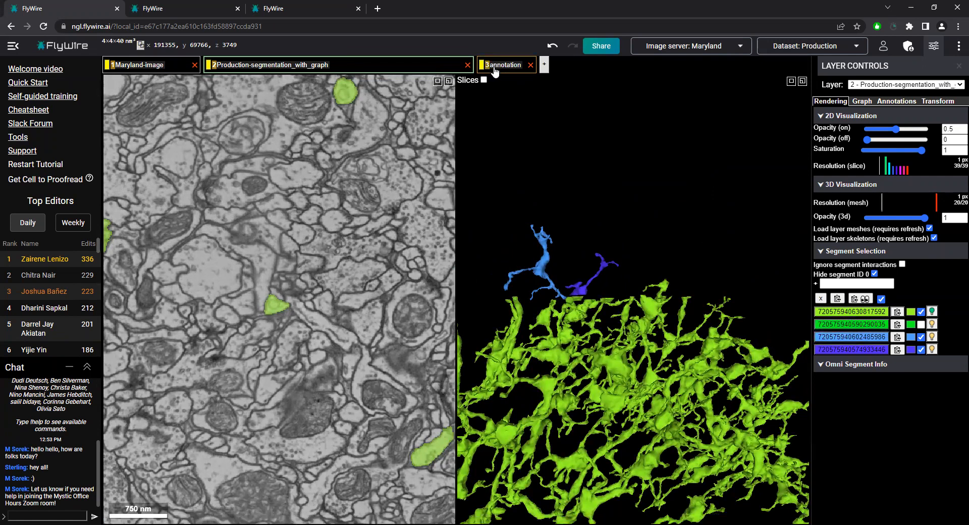
pyautogui.click(499, 66)
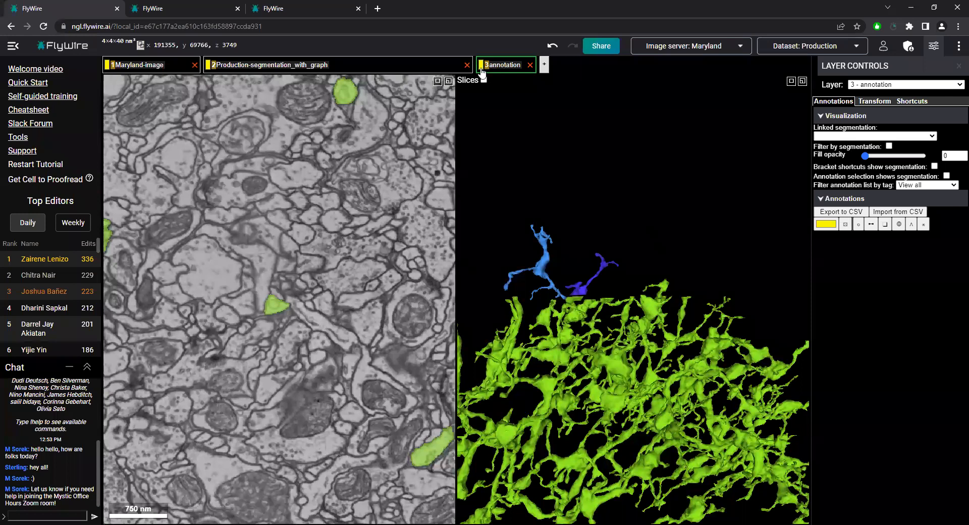
# Toggle the segmentation layer off and on, and inspect the green neuron's cut-off branch at x 191534, y 68043, z 3745
pyautogui.click(326, 72)
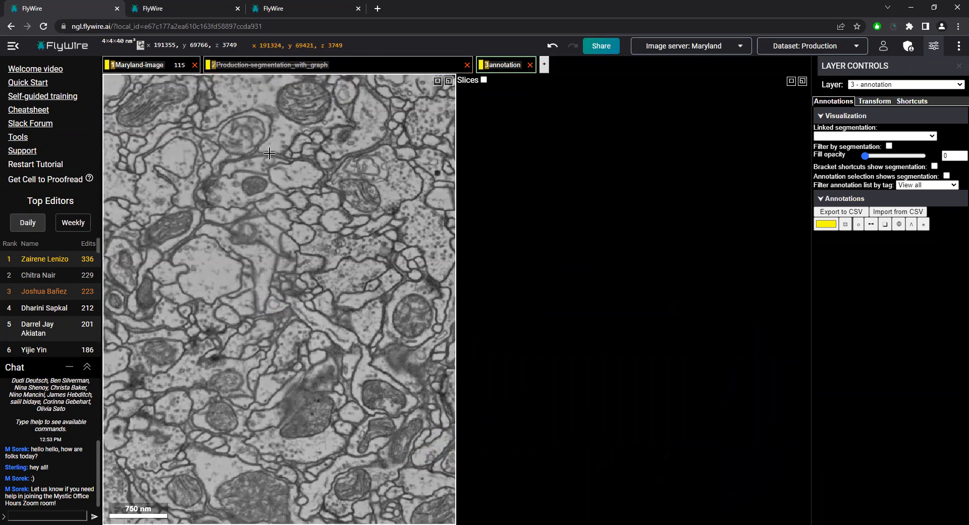
pyautogui.press('2')
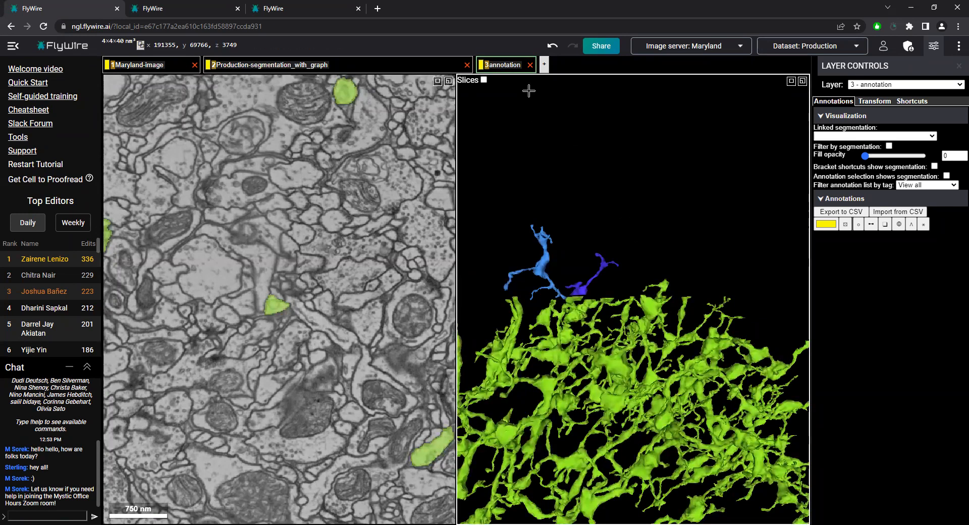
pyautogui.rightClick(684, 300)
pyautogui.keyDown('ctrl'); pyautogui.scroll(5, 674, 298); pyautogui.keyUp('ctrl')
pyautogui.keyDown('ctrl'); pyautogui.scroll(4, 666, 305); pyautogui.keyUp('ctrl')
pyautogui.rightClick(642, 298)
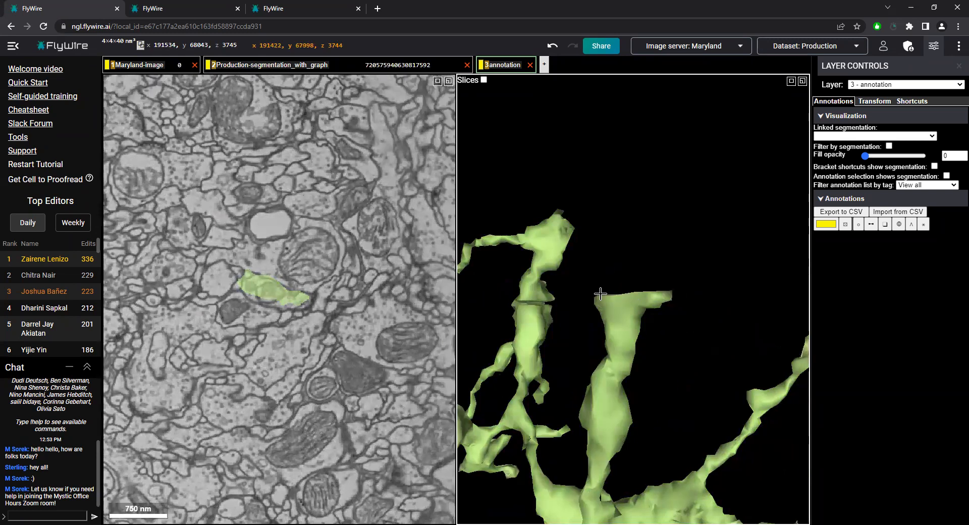
pyautogui.keyDown('ctrl'); pyautogui.scroll(-6, 669, 308); pyautogui.keyUp('ctrl')
pyautogui.keyDown('ctrl'); pyautogui.scroll(-3, 672, 309); pyautogui.keyUp('ctrl')
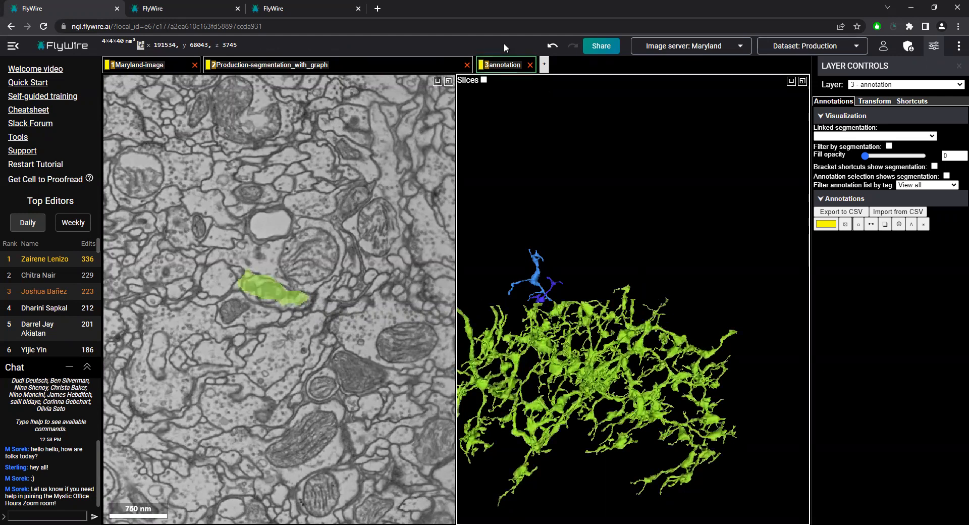
# Set the new annotation layer's colour to magenta (238, 0, 255) and annotate the cut-off branch with a point at 191620, 69131, 3746
pyautogui.click(826, 224)
pyautogui.click(869, 312)
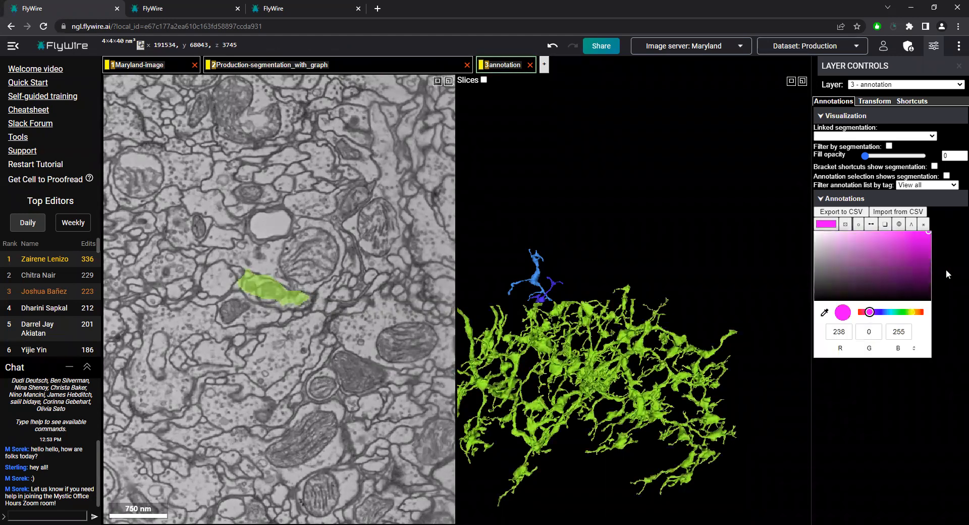
pyautogui.click(859, 225)
pyautogui.click(608, 300)
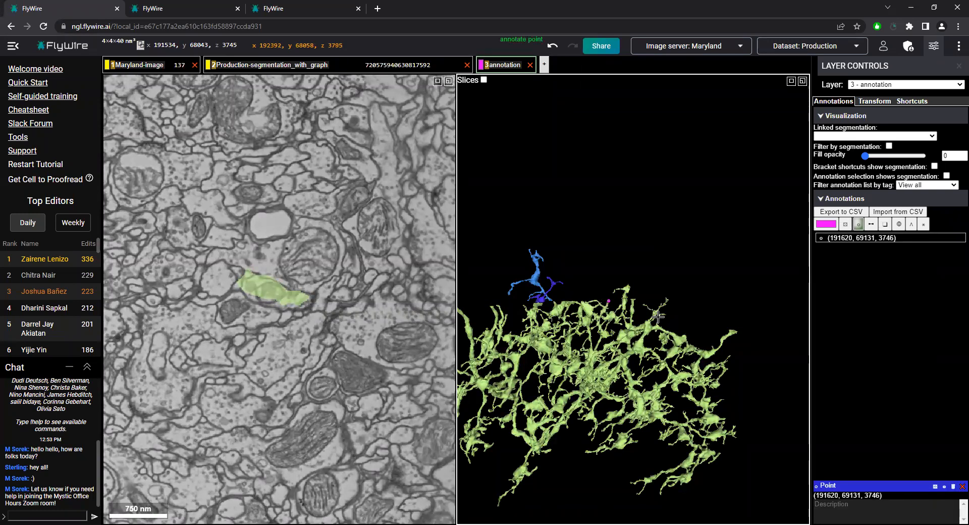
# Centre near the magenta point and examine its branch against the neighbouring branches and both blue fragments
pyautogui.keyDown('ctrl'); pyautogui.scroll(5, 631, 303); pyautogui.keyUp('ctrl')
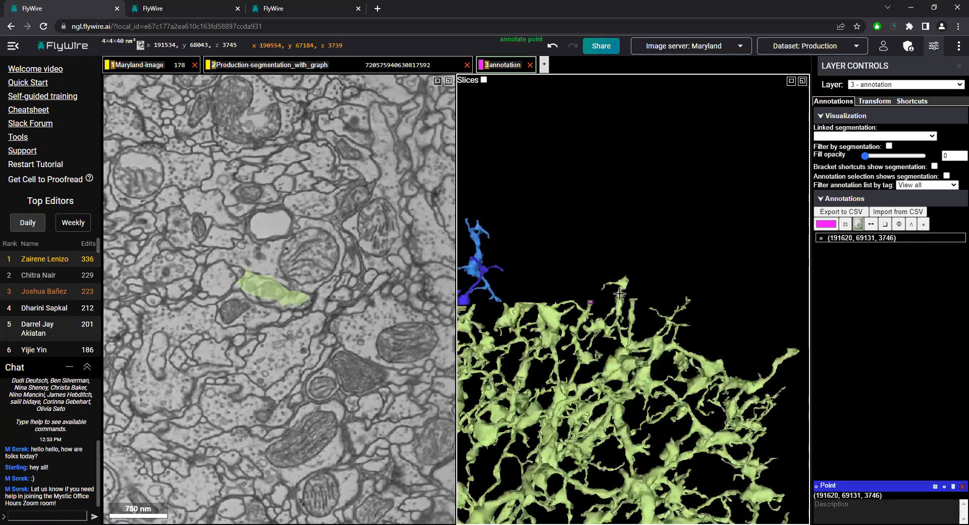
pyautogui.rightClick(562, 303)
pyautogui.keyDown('ctrl'); pyautogui.scroll(-5, 634, 305); pyautogui.keyUp('ctrl')
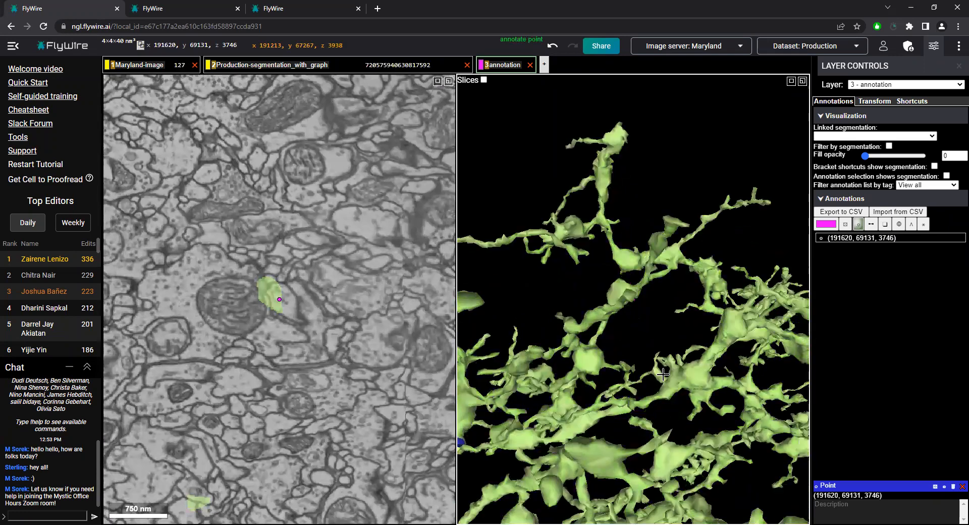
pyautogui.keyDown('ctrl'); pyautogui.scroll(4, 645, 335); pyautogui.keyUp('ctrl')
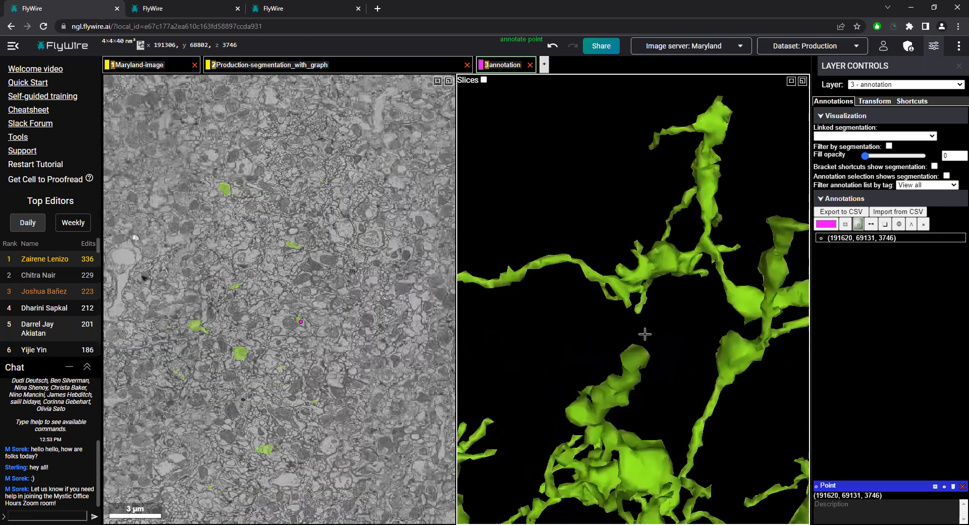
pyautogui.keyDown('ctrl'); pyautogui.scroll(-6, 617, 389); pyautogui.keyUp('ctrl')
pyautogui.keyDown('ctrl'); pyautogui.scroll(8, 631, 368); pyautogui.keyUp('ctrl')
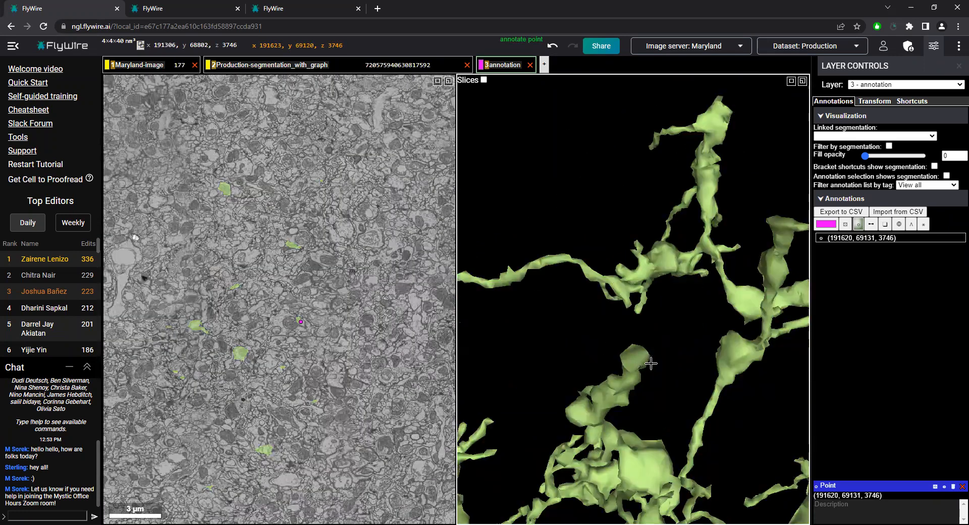
pyautogui.moveTo(603, 276); pyautogui.dragTo(638, 343)
pyautogui.scroll(-5, 693, 342)
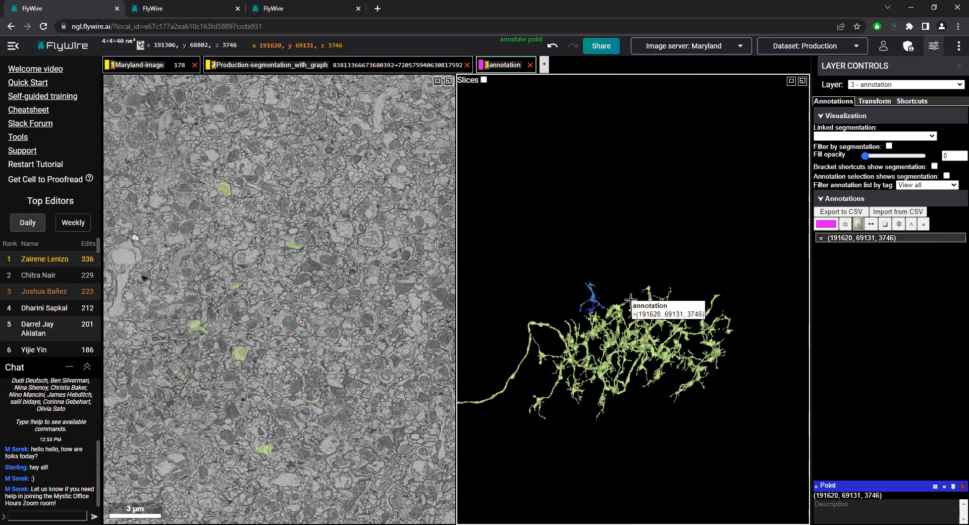
pyautogui.scroll(10, 570, 279)
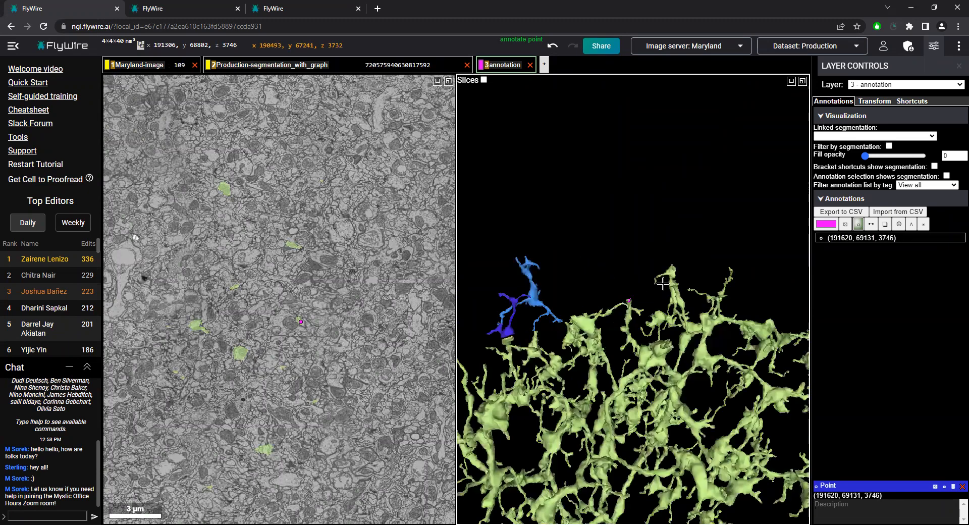
# Centre the view on the magenta point at 191620, 69131, 3746 and inspect the green segment there in the image and in 3D
pyautogui.moveTo(570, 279); pyautogui.dragTo(746, 299)
pyautogui.rightClick(725, 301)
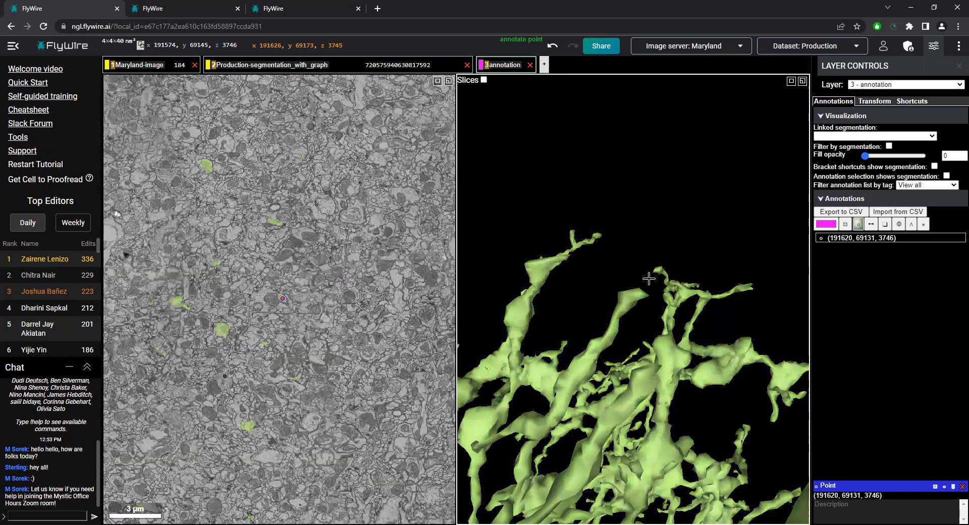
pyautogui.moveTo(657, 279); pyautogui.dragTo(700, 289)
pyautogui.keyDown('ctrl'); pyautogui.scroll(10, 281, 297); pyautogui.keyUp('ctrl')
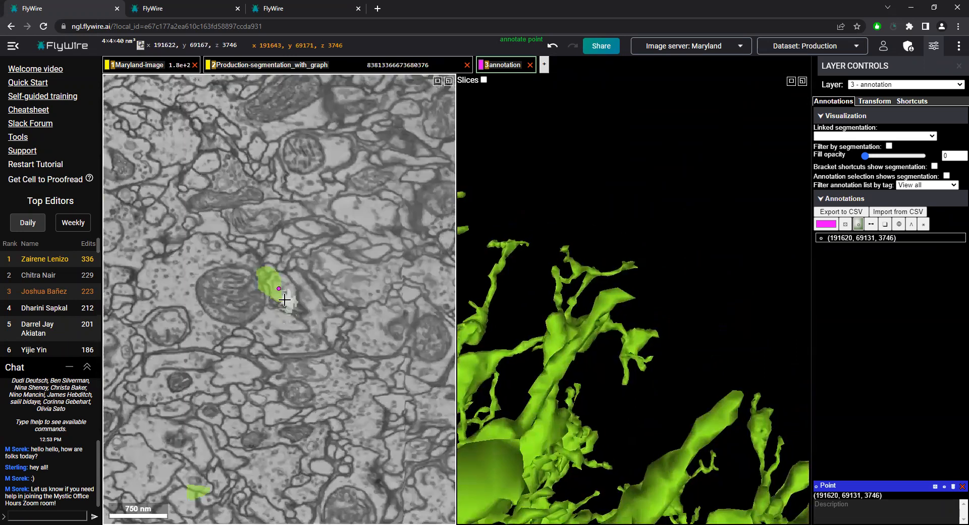
pyautogui.moveTo(690, 348); pyautogui.dragTo(755, 354)
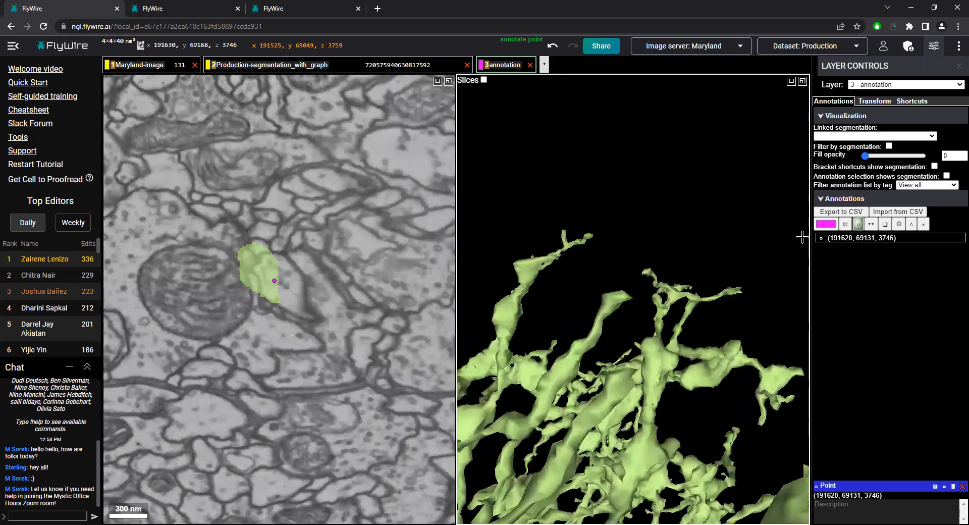
pyautogui.click(853, 244)
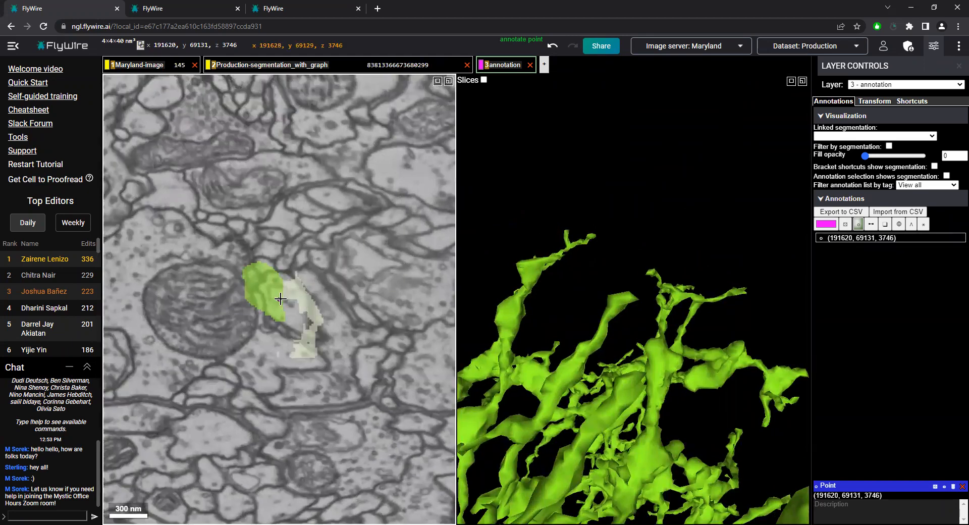
pyautogui.moveTo(699, 331); pyautogui.dragTo(707, 298)
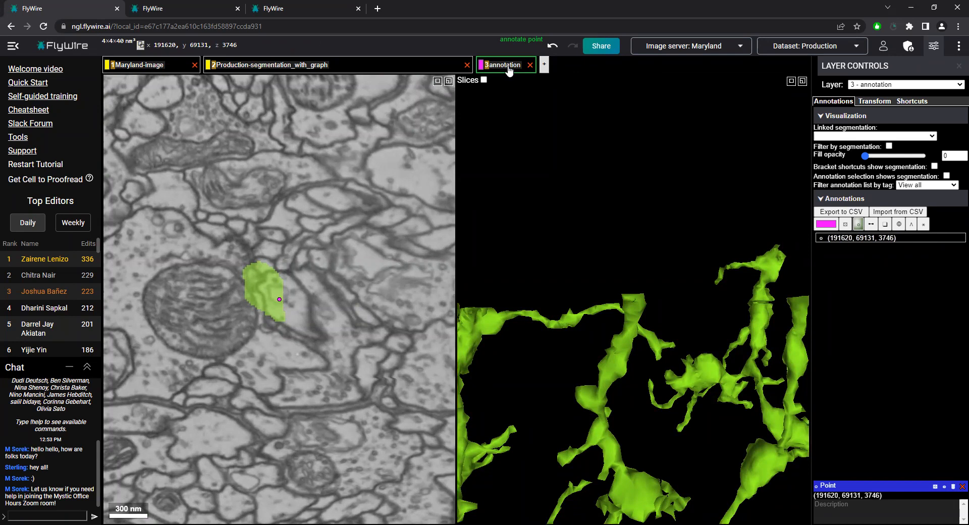
# Compare the marked green branch with the blue fragments, and view the segmentation layer's controls and the annotation layer's controls
pyautogui.scroll(-6, 636, 288)
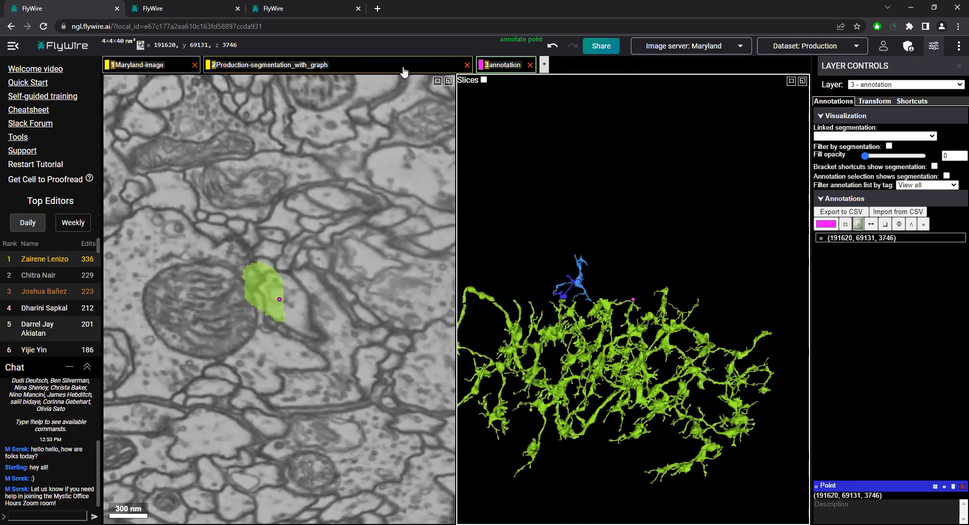
pyautogui.scroll(5, 624, 328)
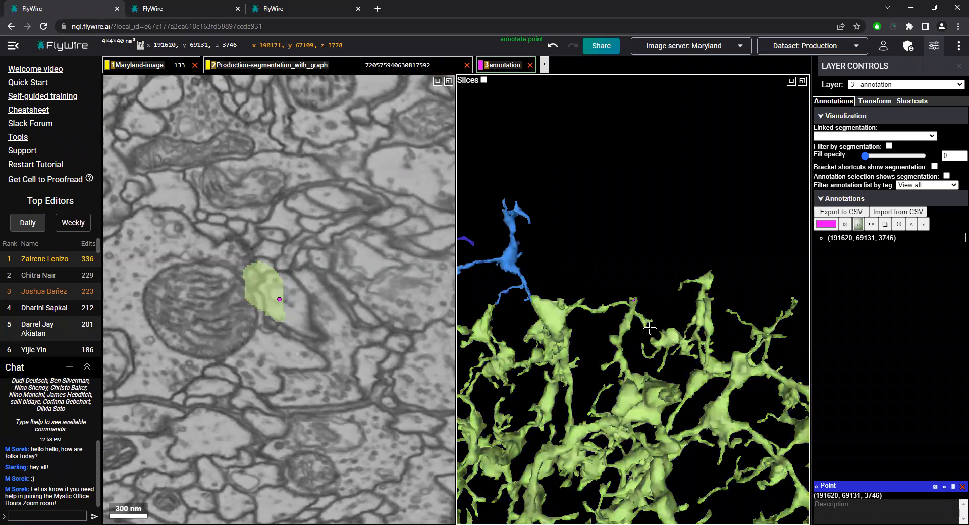
pyautogui.moveTo(624, 329); pyautogui.dragTo(663, 329)
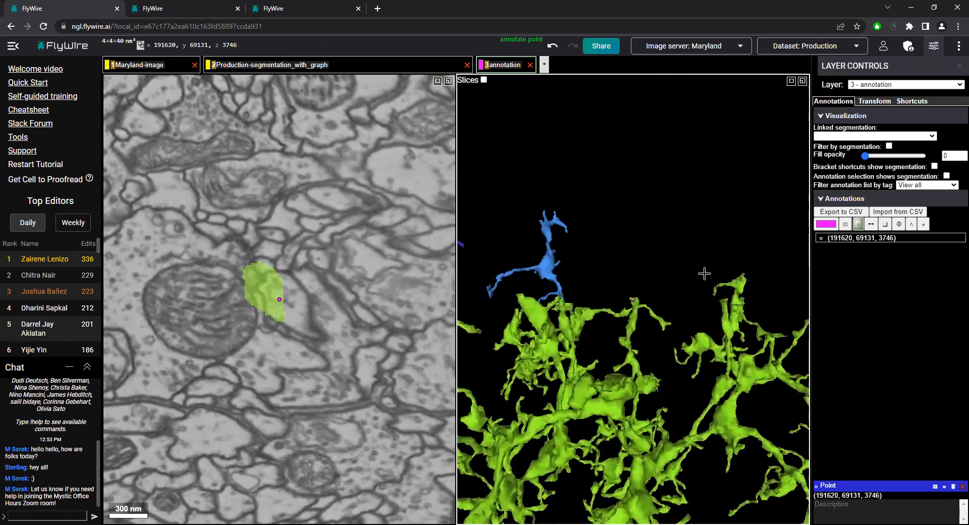
pyautogui.keyDown('ctrl'); pyautogui.click(301, 72); pyautogui.keyUp('ctrl')
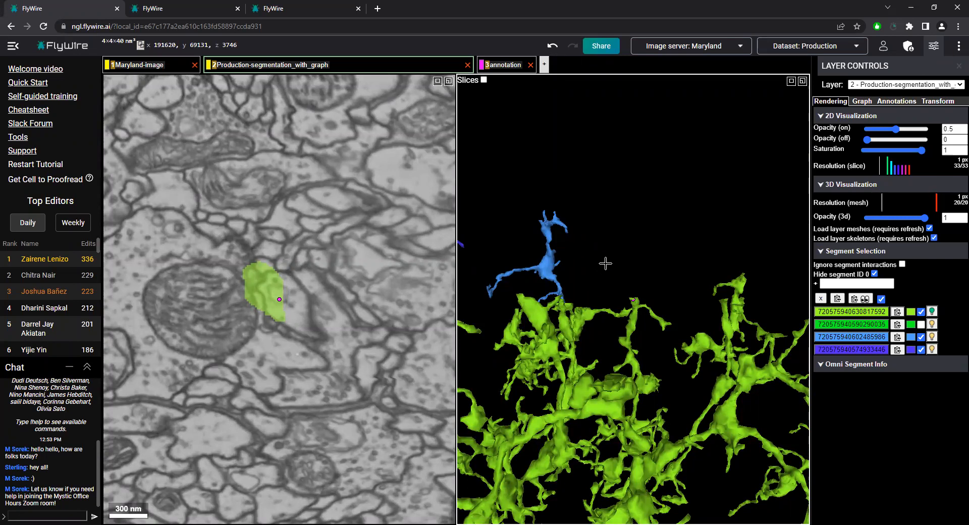
pyautogui.moveTo(606, 263); pyautogui.dragTo(630, 275)
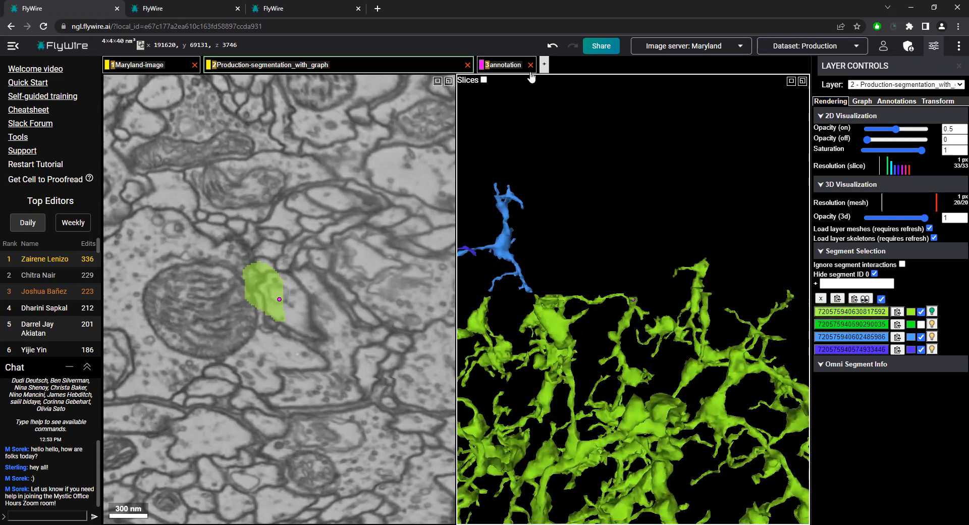
pyautogui.click(502, 75)
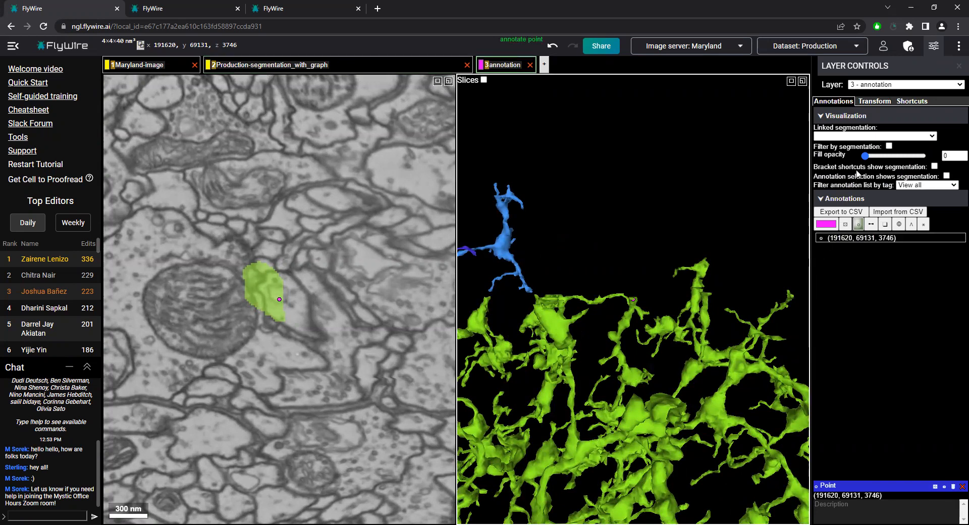
pyautogui.moveTo(867, 155)
pyautogui.mouseDown()
pyautogui.moveTo(903, 156)
pyautogui.moveTo(853, 158)
pyautogui.mouseUp()
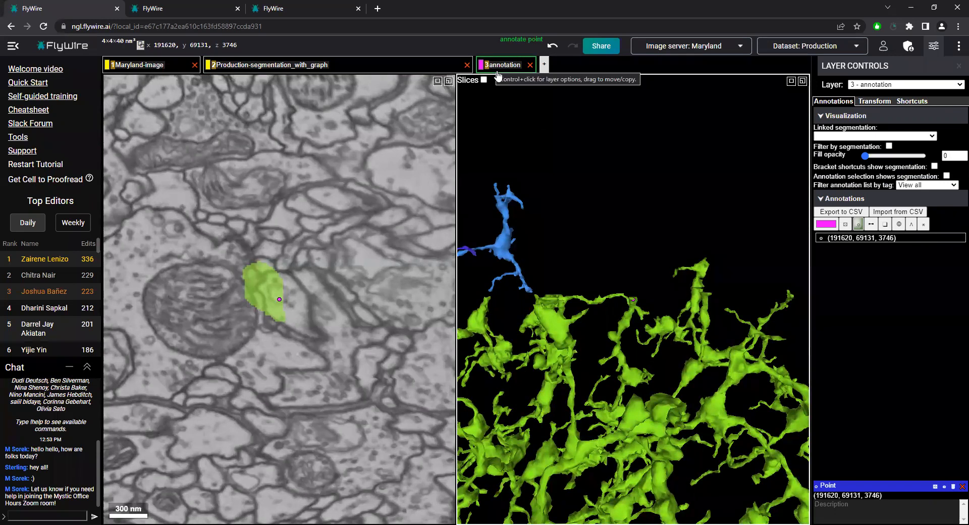
# Examine from several angles how the two blue fragments lie against the green neuron's upper edge and the magenta point
pyautogui.moveTo(596, 303); pyautogui.dragTo(496, 198)
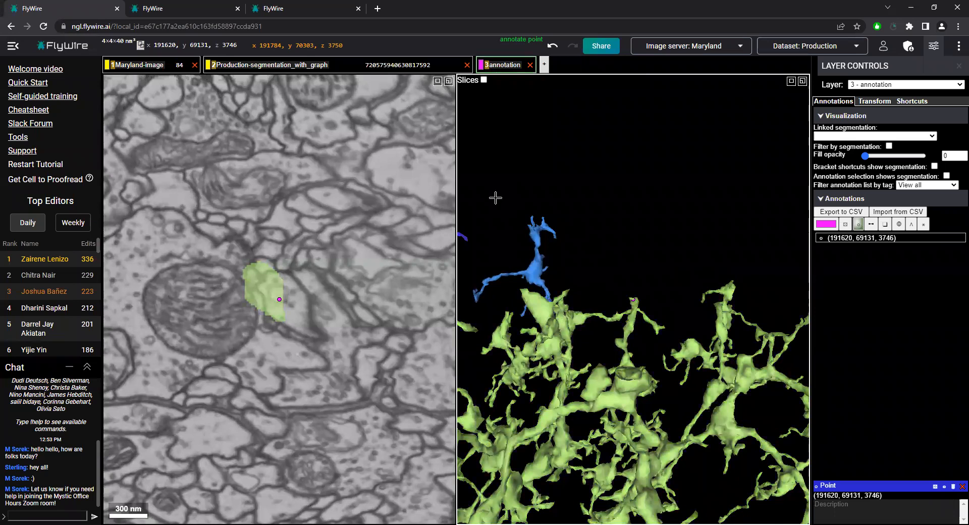
pyautogui.moveTo(638, 270); pyautogui.dragTo(582, 274)
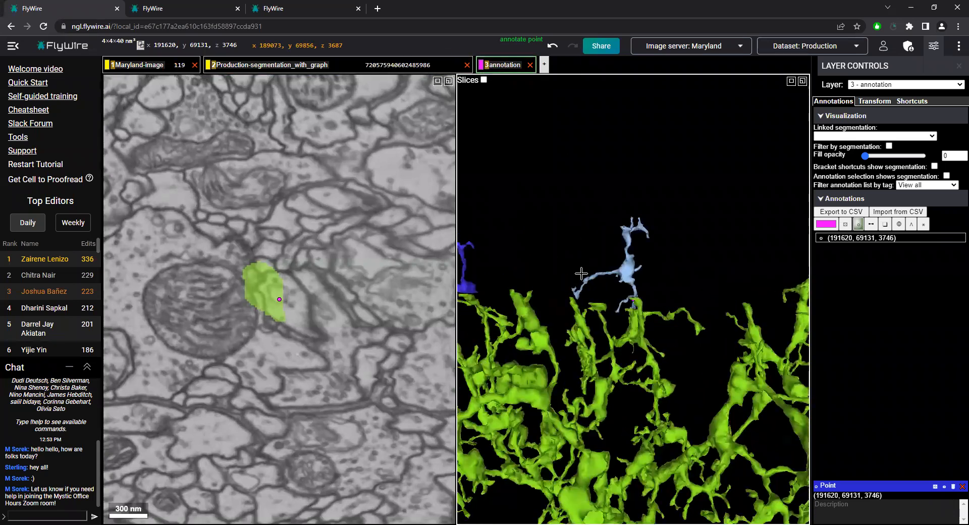
pyautogui.scroll(8, 733, 259)
pyautogui.moveTo(732, 259); pyautogui.dragTo(666, 308)
pyautogui.moveTo(624, 266); pyautogui.dragTo(620, 295)
pyautogui.scroll(-3, 651, 299)
pyautogui.scroll(-5, 652, 300)
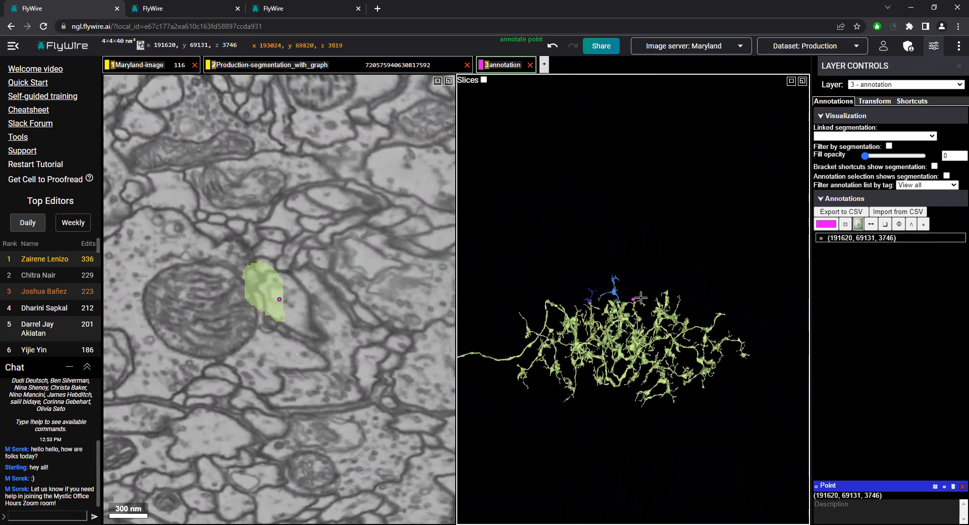
# Inspect the flat cut end of the green branch at the magenta point up close
pyautogui.scroll(10, 652, 303)
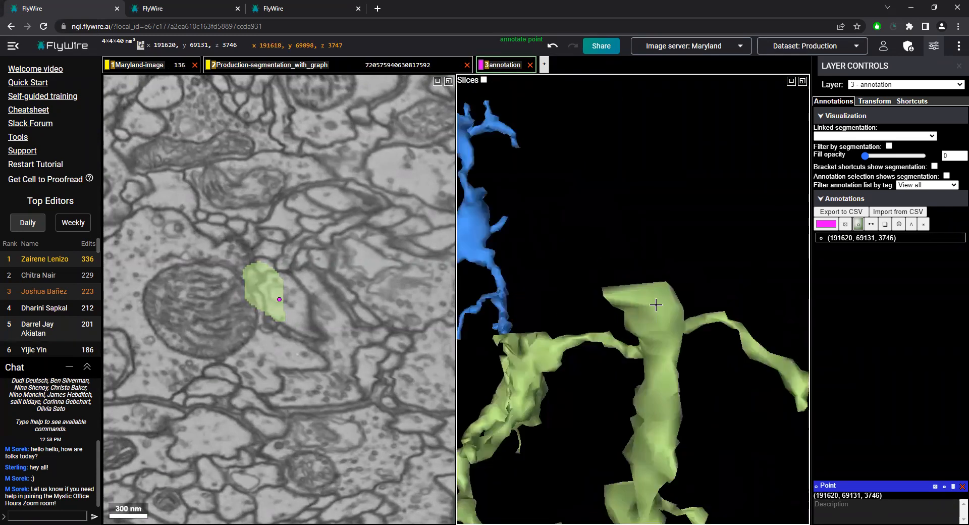
pyautogui.scroll(3, 655, 306)
pyautogui.moveTo(621, 305); pyautogui.dragTo(695, 309)
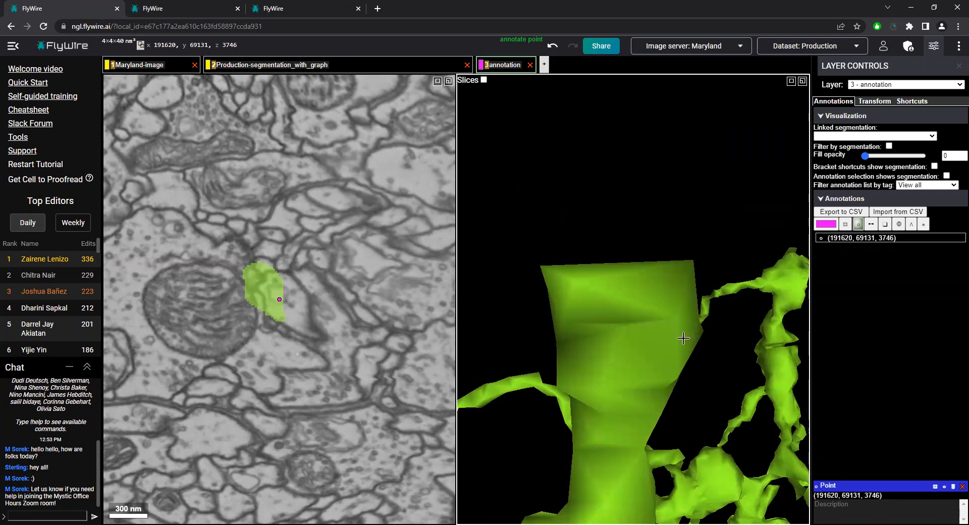
pyautogui.scroll(-10, 679, 334)
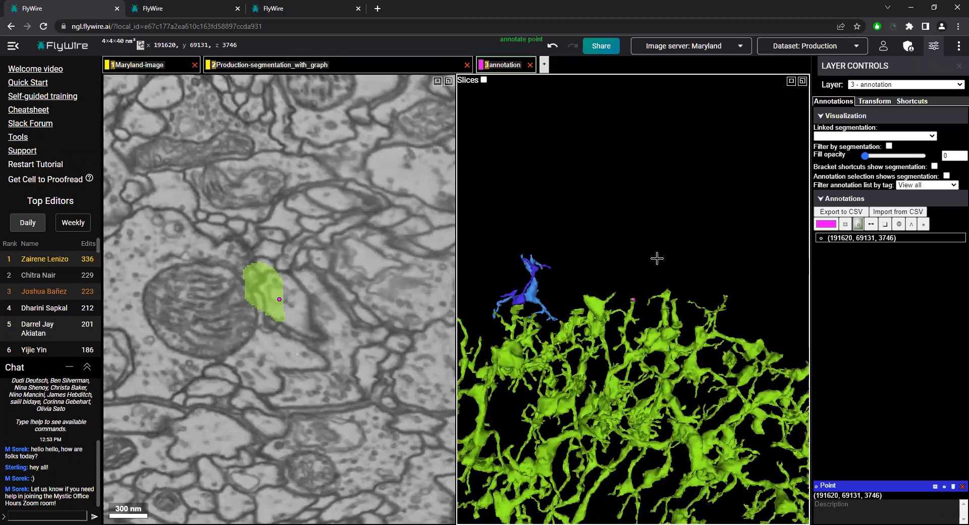
pyautogui.click(160, 8)
pyautogui.scroll(5, 651, 277)
pyautogui.scroll(-5, 652, 277)
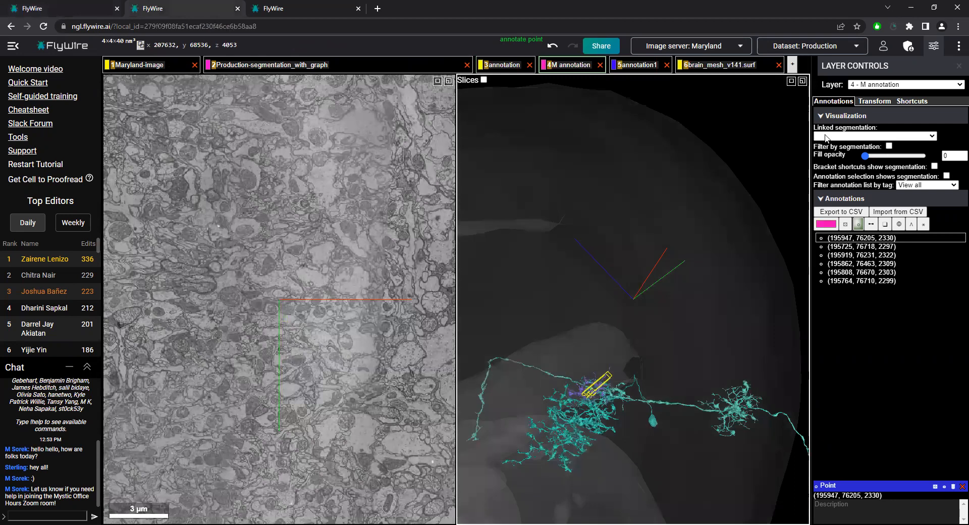
pyautogui.click(397, 71)
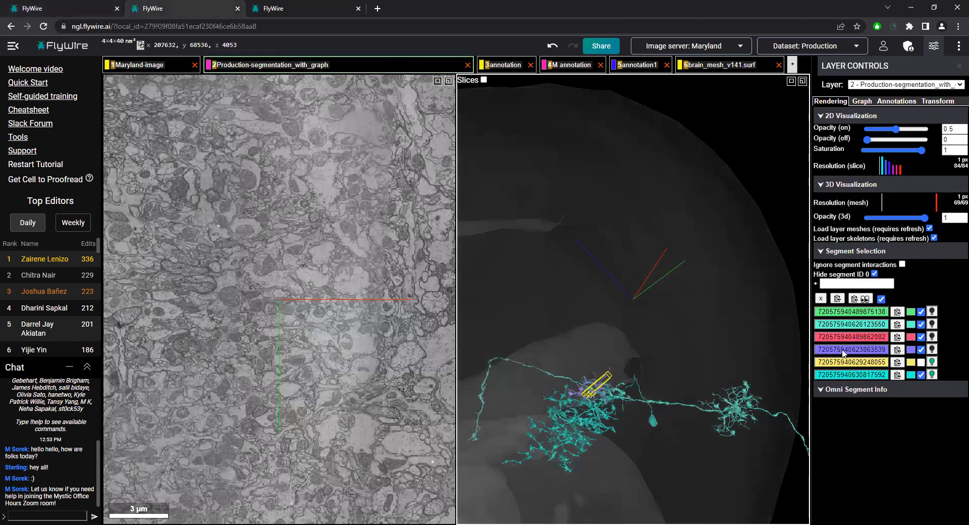
pyautogui.click(779, 65)
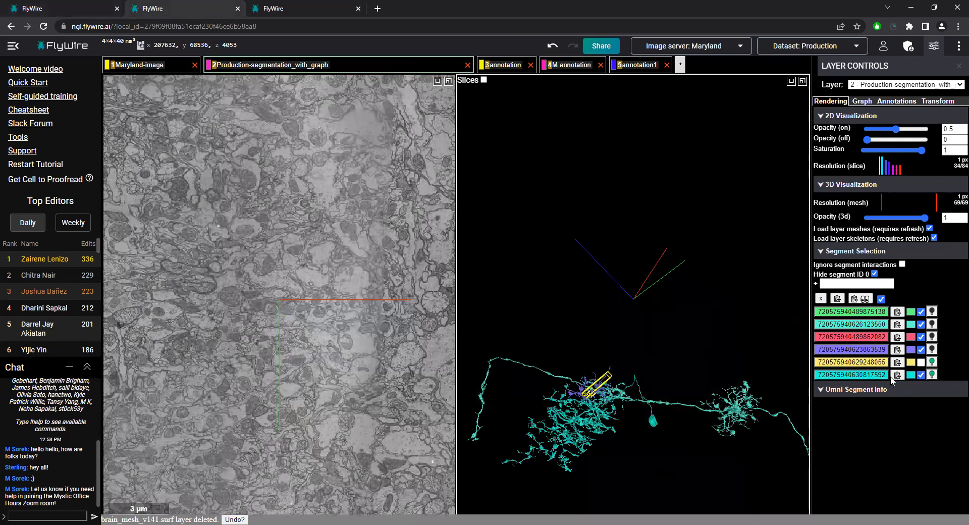
pyautogui.click(883, 377)
# Follow the turquoise neuron's neurite past its small arbor towards the cell body side, recentring along the way
pyautogui.moveTo(739, 377)
pyautogui.mouseDown()
pyautogui.moveTo(678, 383)
pyautogui.moveTo(743, 387)
pyautogui.mouseUp()
pyautogui.keyDown('ctrl'); pyautogui.scroll(-6, 741, 389); pyautogui.keyUp('ctrl')
pyautogui.rightClick(677, 355)
pyautogui.keyDown('ctrl'); pyautogui.scroll(5, 677, 283); pyautogui.keyUp('ctrl')
pyautogui.moveTo(665, 262); pyautogui.dragTo(758, 227)
pyautogui.moveTo(588, 240); pyautogui.dragTo(732, 287)
pyautogui.moveTo(652, 258); pyautogui.dragTo(767, 263)
pyautogui.rightClick(577, 148)
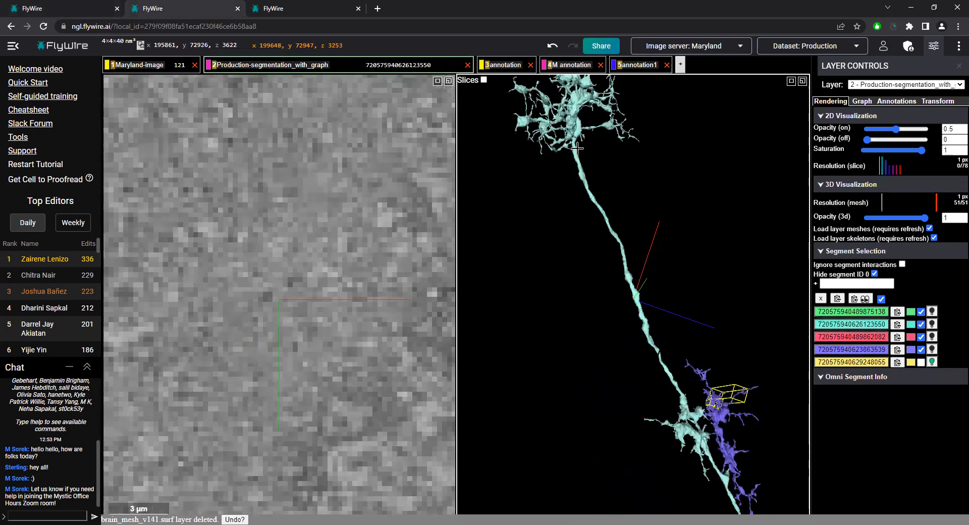
pyautogui.rightClick(577, 148)
pyautogui.rightClick(598, 154)
pyautogui.rightClick(525, 314)
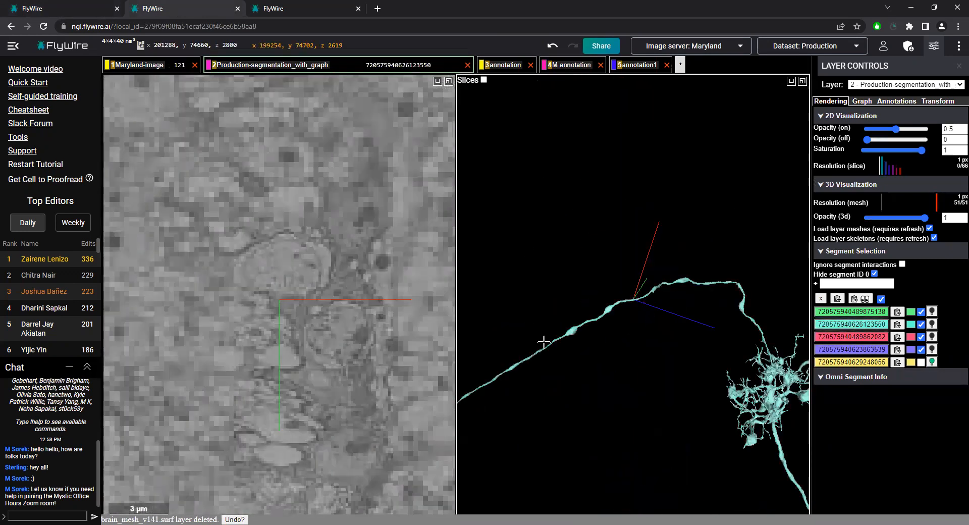
pyautogui.rightClick(544, 342)
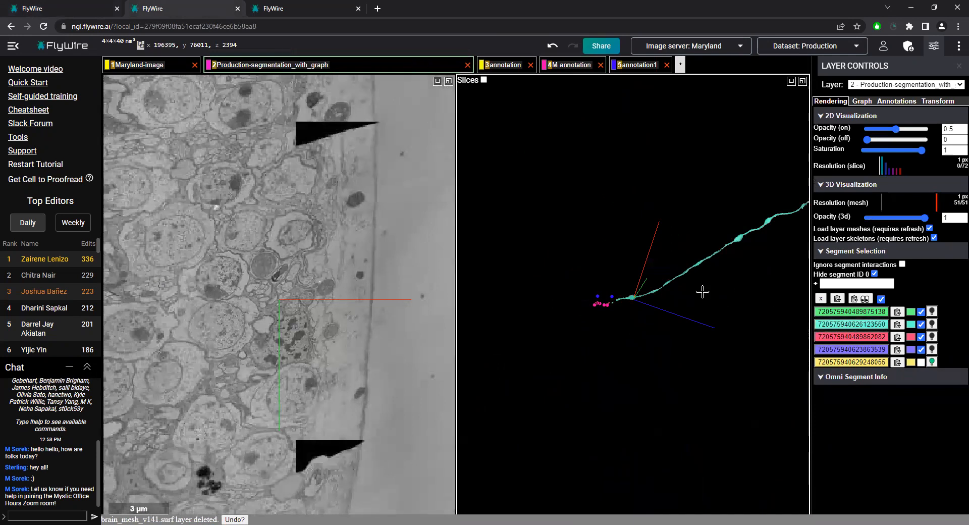
pyautogui.doubleClick(281, 296)
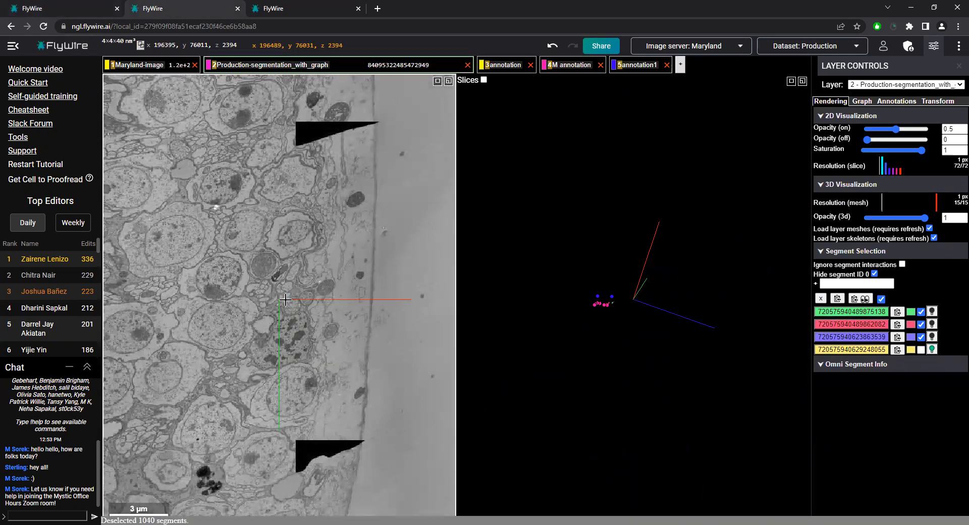
pyautogui.keyDown('ctrl'); pyautogui.scroll(5, 288, 290); pyautogui.keyUp('ctrl')
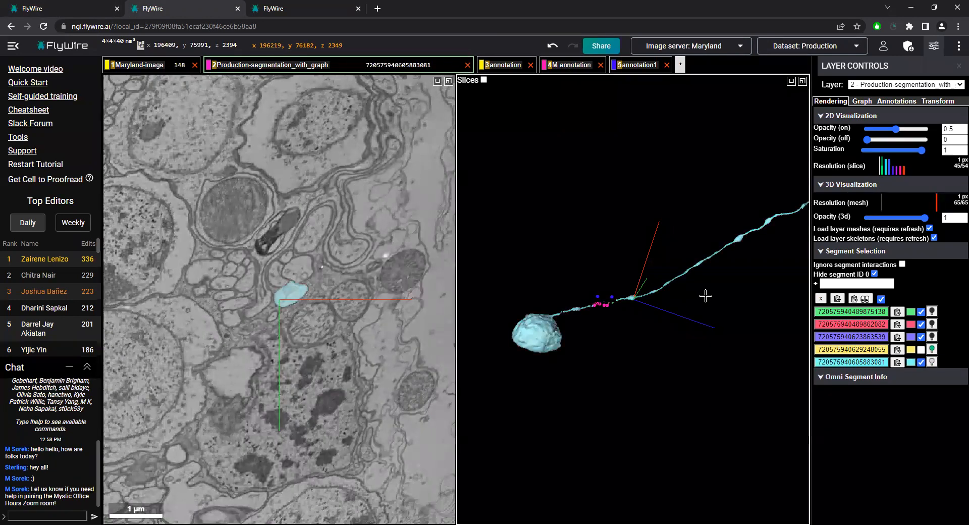
# Follow the updated turquoise neuron back from its cell body to the purple fragment, centring at x 194110, y 72248, z 3823
pyautogui.keyDown('ctrl'); pyautogui.scroll(-3, 662, 314); pyautogui.keyUp('ctrl')
pyautogui.rightClick(782, 252)
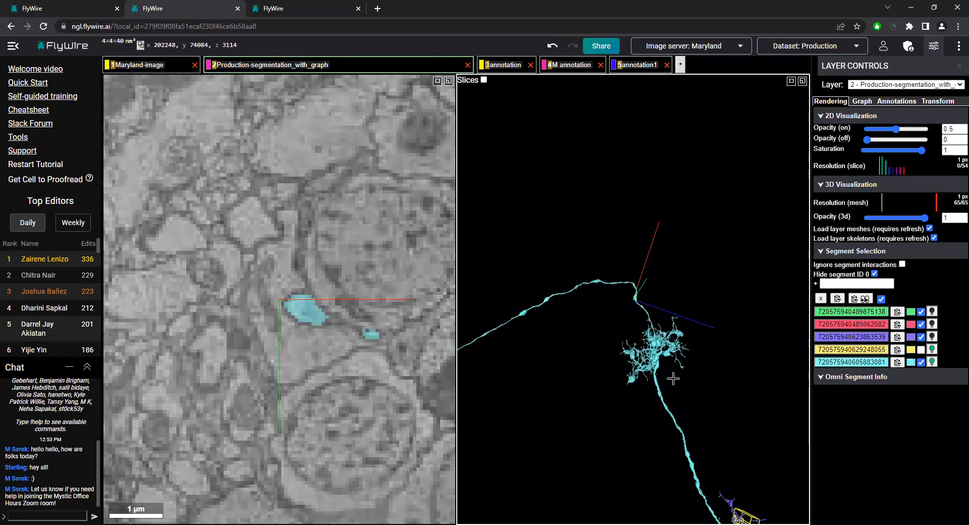
pyautogui.rightClick(657, 375)
pyautogui.rightClick(697, 449)
pyautogui.moveTo(482, 380)
pyautogui.mouseDown()
pyautogui.moveTo(608, 370)
pyautogui.moveTo(654, 349)
pyautogui.moveTo(689, 380)
pyautogui.moveTo(781, 393)
pyautogui.mouseUp()
pyautogui.keyDown('ctrl'); pyautogui.scroll(4, 609, 370); pyautogui.keyUp('ctrl')
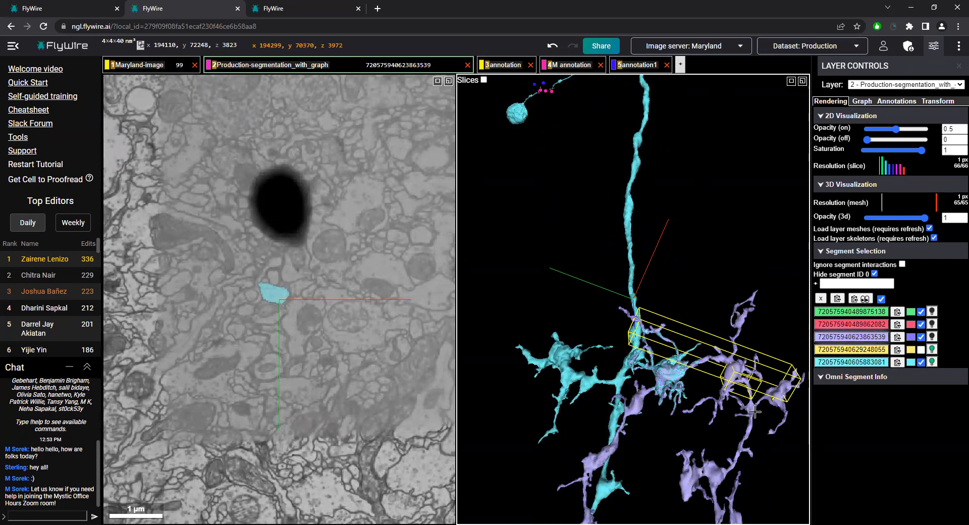
# Compare the purple fragment's branches with the turquoise neuron's arbor around the yellow bounding boxes
pyautogui.scroll(-3, 732, 467)
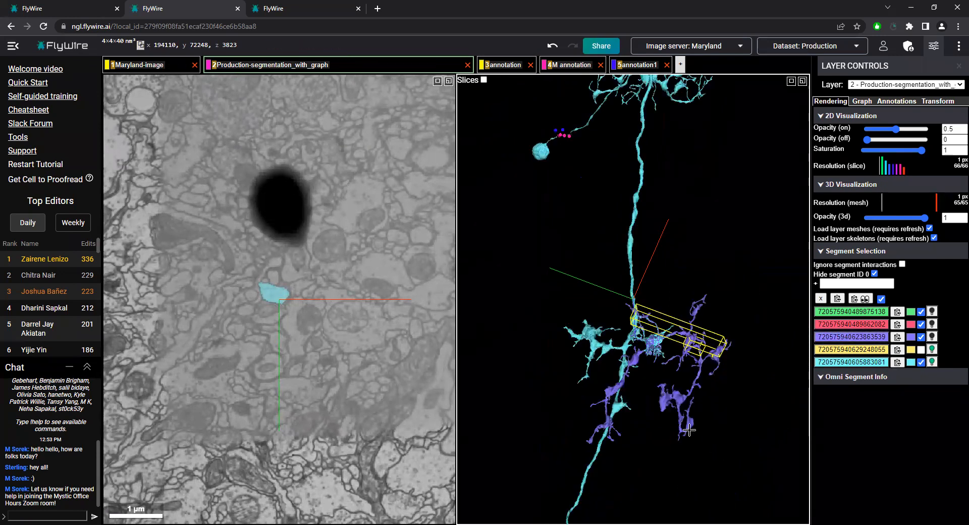
pyautogui.moveTo(602, 409); pyautogui.dragTo(706, 397)
pyautogui.scroll(3, 707, 397)
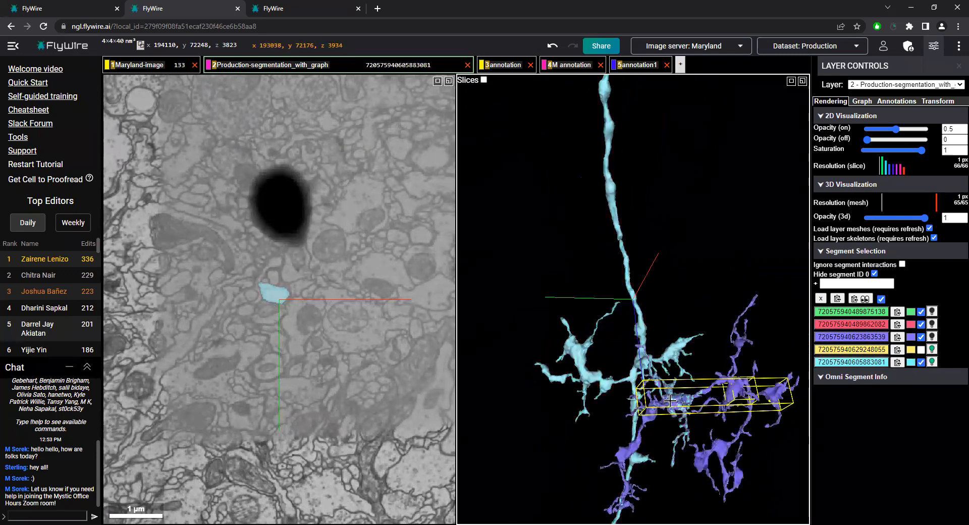
pyautogui.moveTo(561, 380); pyautogui.dragTo(642, 373)
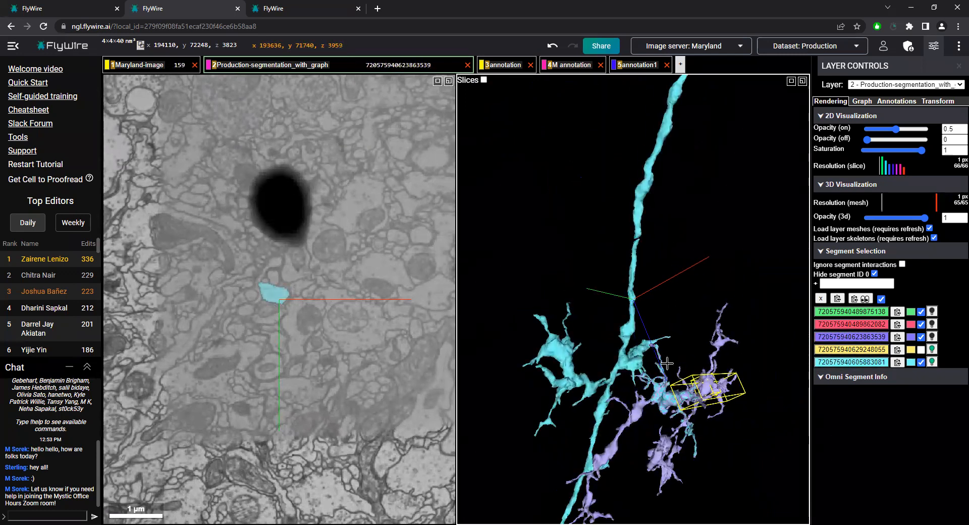
pyautogui.moveTo(672, 372); pyautogui.dragTo(617, 373)
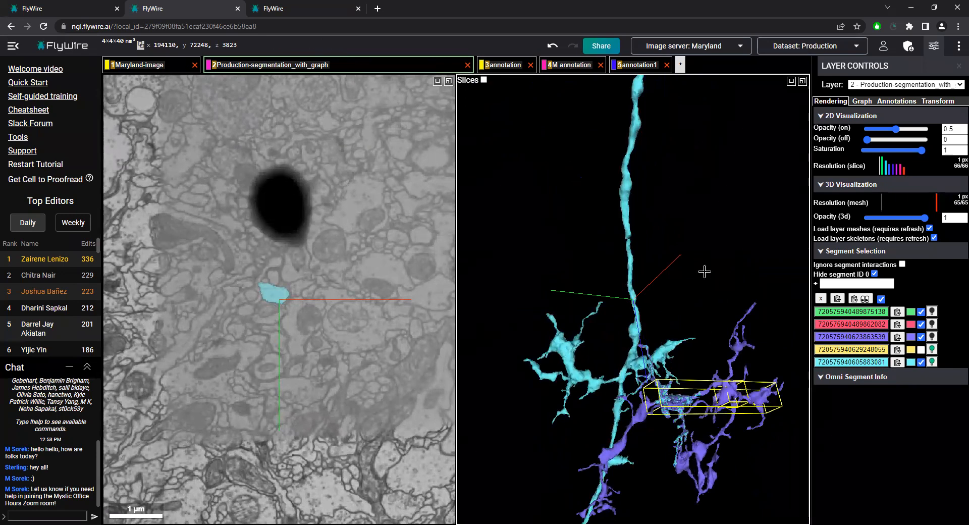
# Examine where the purple and turquoise branches overlap, centring the view at x 193641, y 71824, z 3938
pyautogui.scroll(3, 675, 404)
pyautogui.moveTo(673, 412); pyautogui.dragTo(712, 417)
pyautogui.scroll(-5, 707, 353)
pyautogui.moveTo(703, 298); pyautogui.dragTo(614, 404)
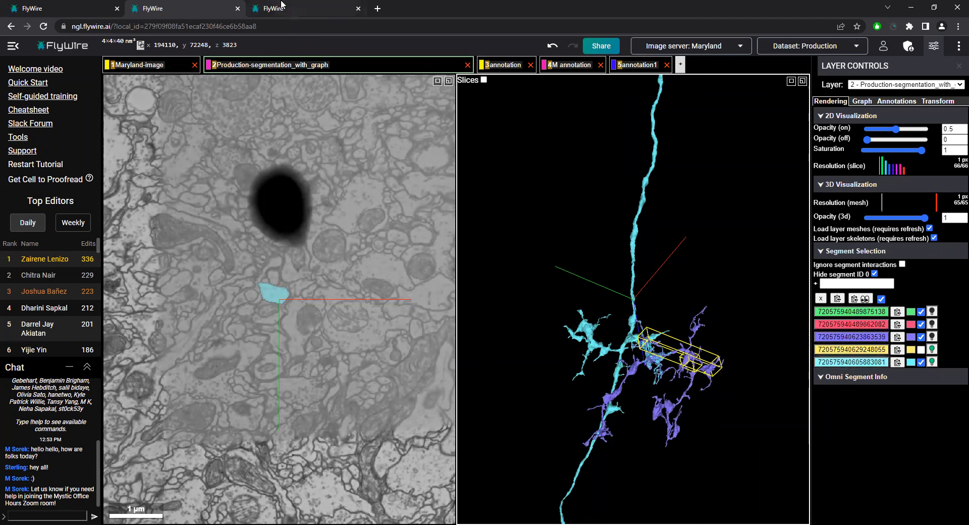
pyautogui.scroll(5, 616, 288)
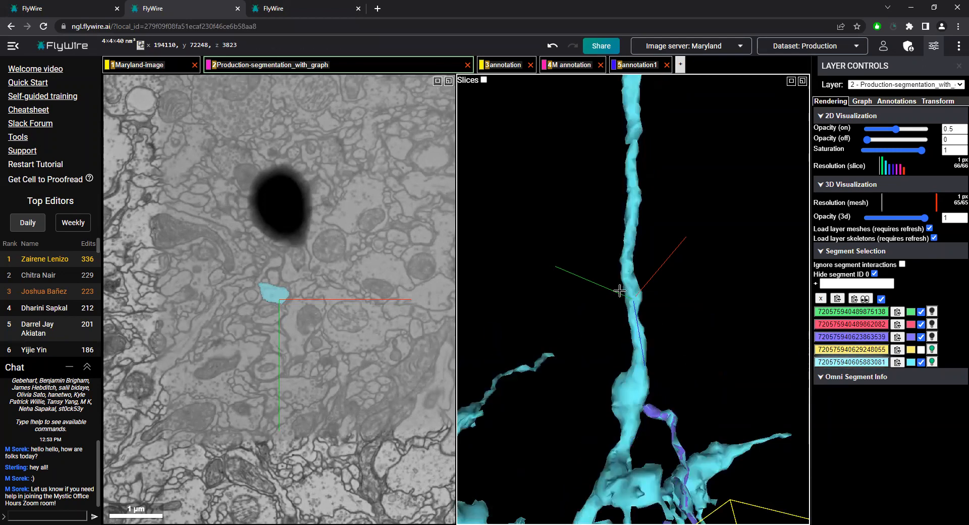
pyautogui.rightClick(671, 478)
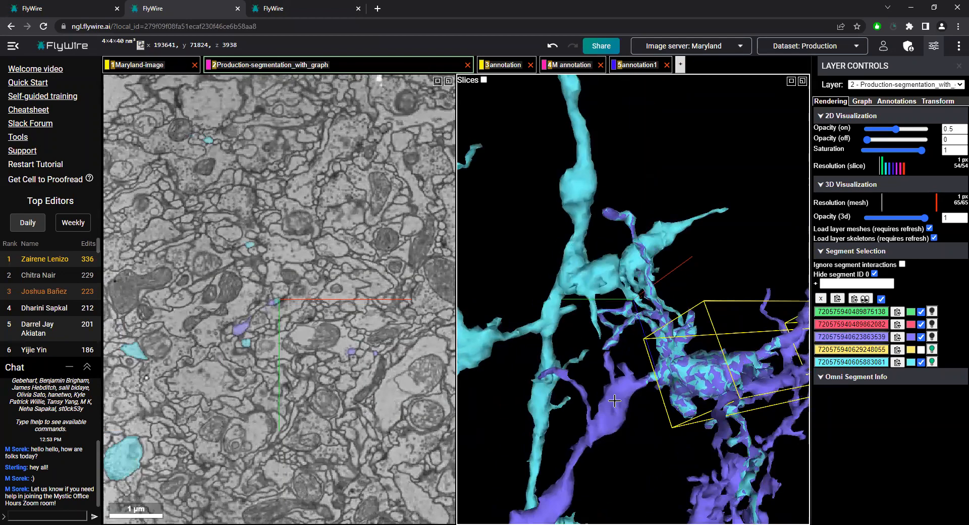
# Trace the turquoise neuron from its overlap with the purple fragment back to the gap near its cell body
pyautogui.scroll(1, 225, 378)
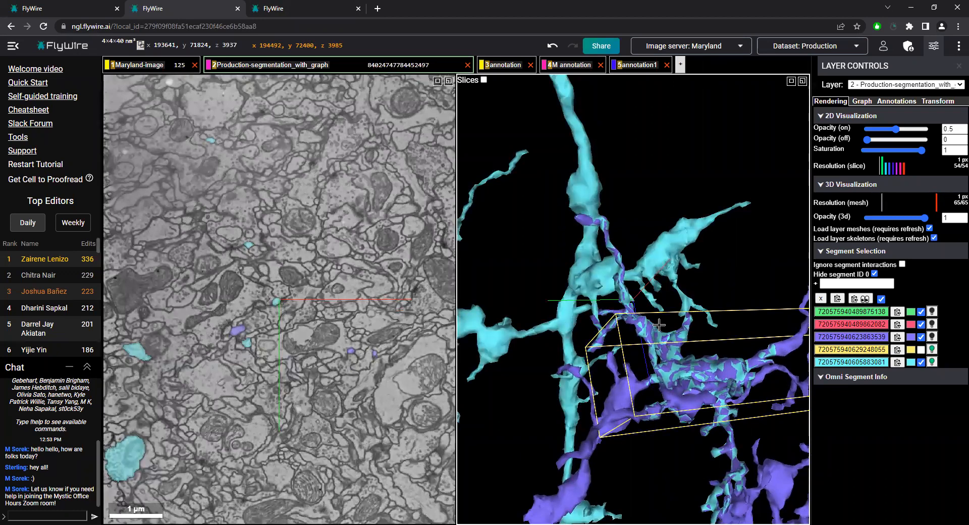
pyautogui.scroll(-5, 675, 327)
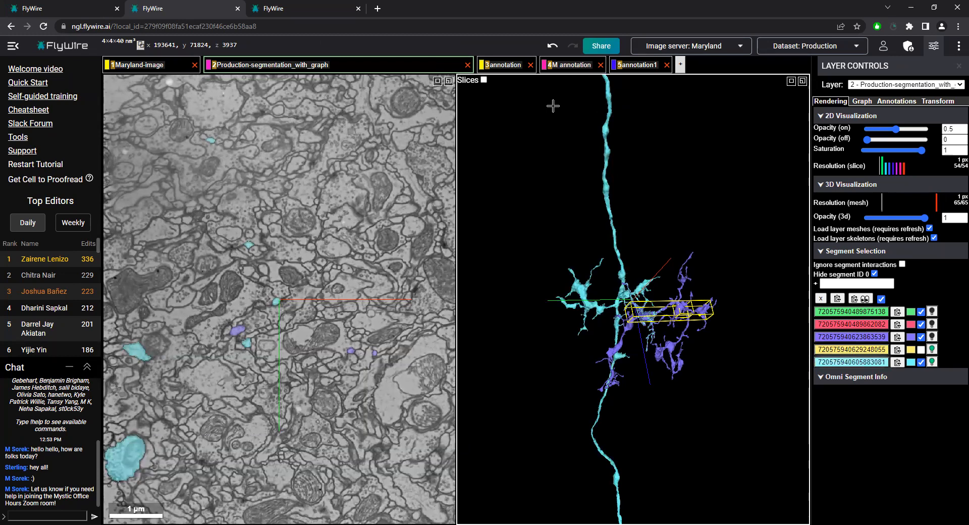
pyautogui.rightClick(606, 140)
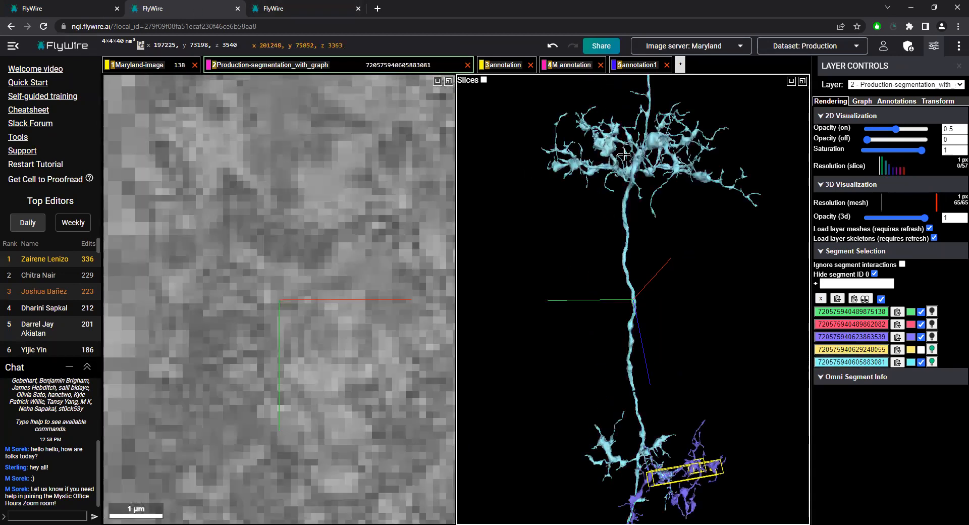
pyautogui.rightClick(639, 142)
pyautogui.rightClick(501, 148)
pyautogui.keyDown('ctrl'); pyautogui.scroll(3, 578, 259); pyautogui.keyUp('ctrl')
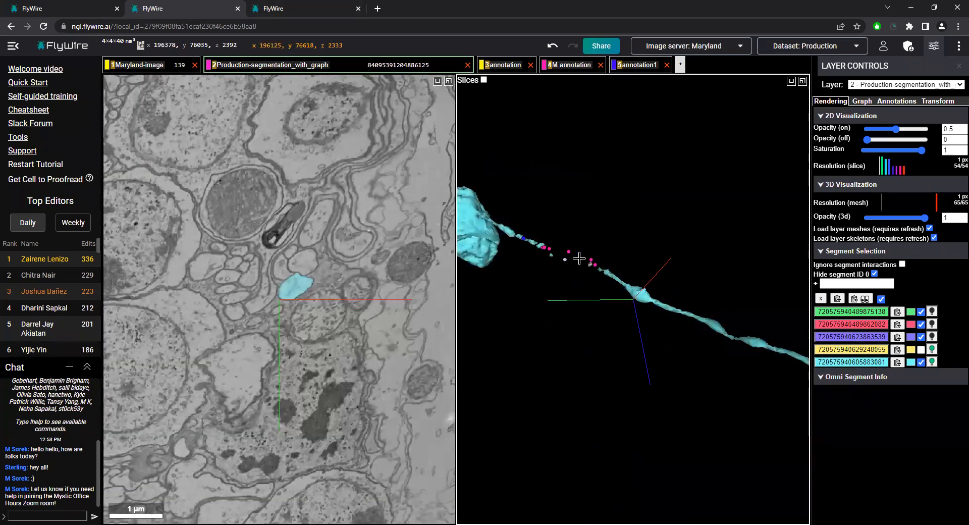
# Inspect the gap in the turquoise neurite along the pink points, ending on the cell-body side at x 195721, y 76735, z 2295
pyautogui.rightClick(600, 265)
pyautogui.moveTo(583, 273); pyautogui.dragTo(633, 297)
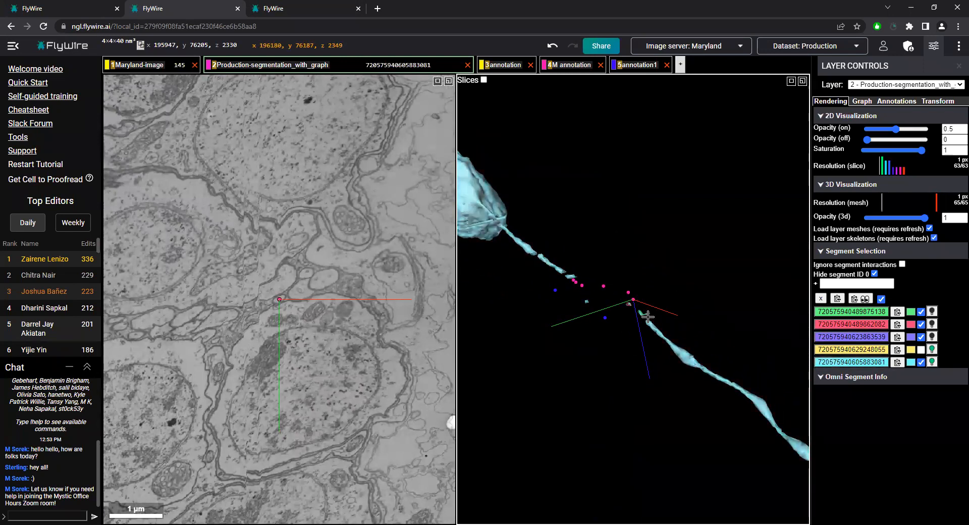
pyautogui.scroll(3, 634, 303)
pyautogui.rightClick(551, 263)
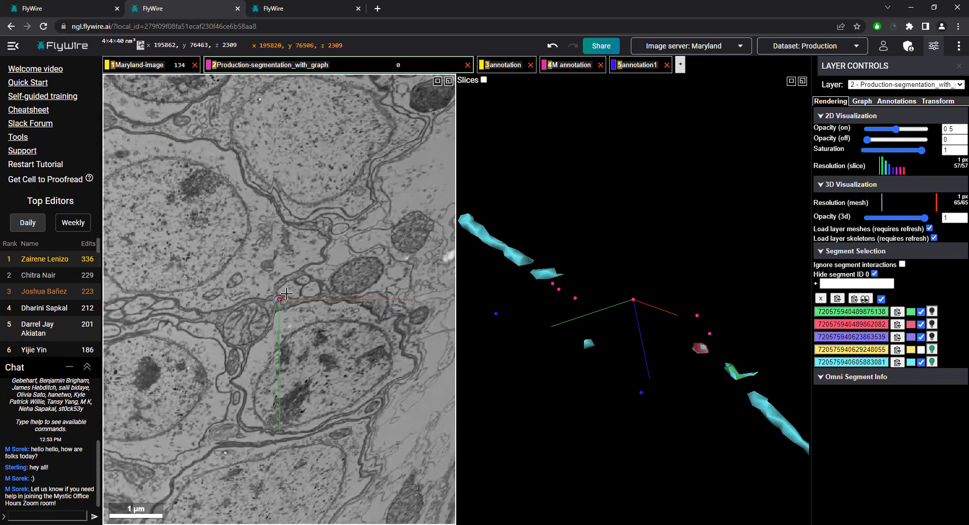
pyautogui.rightClick(552, 282)
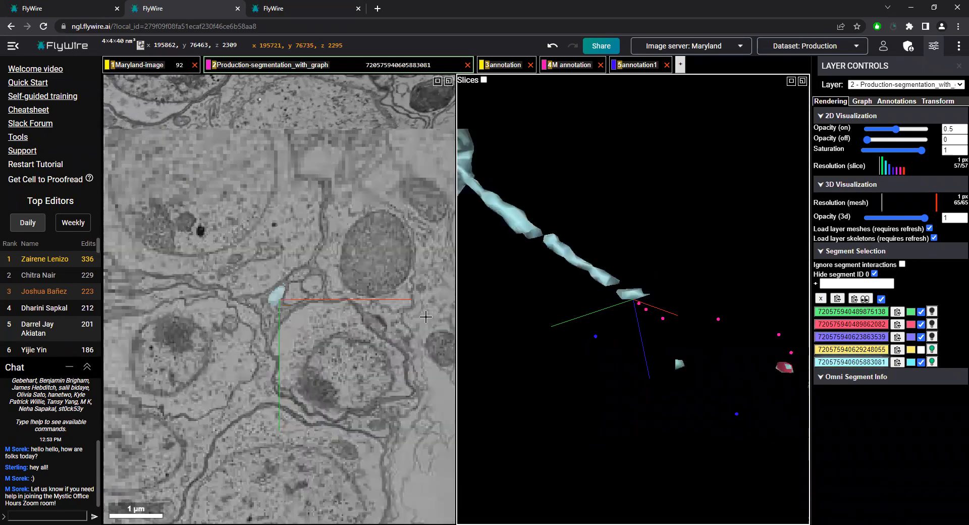
pyautogui.scroll(-5, 634, 287)
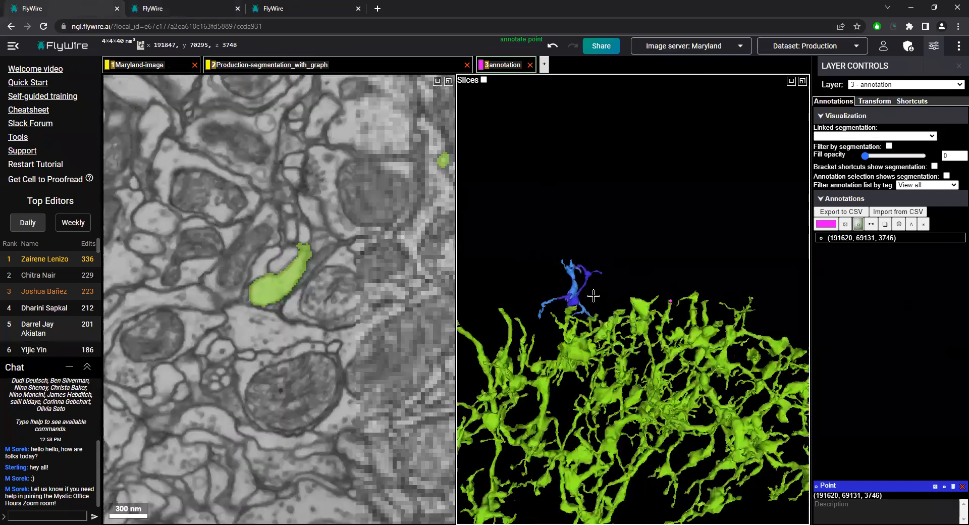
# Return to the second FlyWire session and centre on the pink point at x 195947, y 76205, z 2330
pyautogui.click(210, 15)
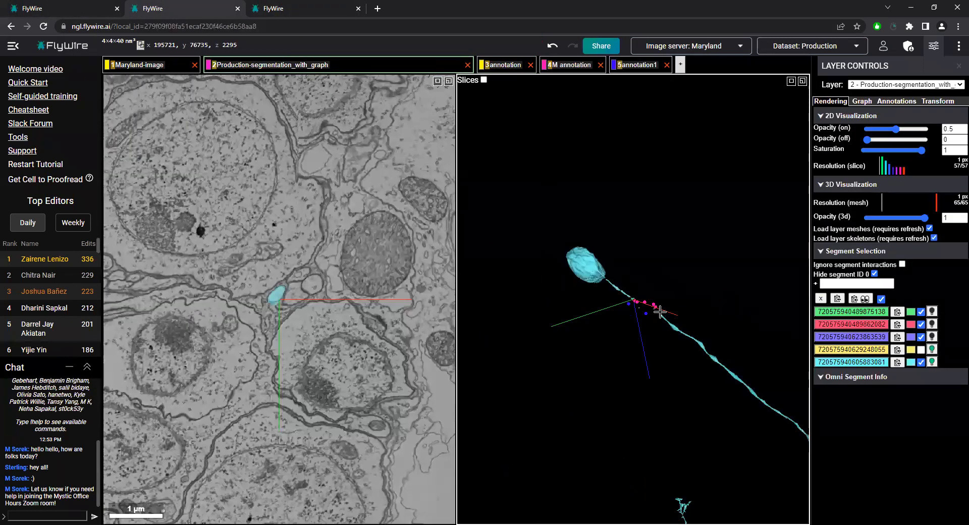
pyautogui.rightClick(653, 305)
pyautogui.scroll(5, 655, 310)
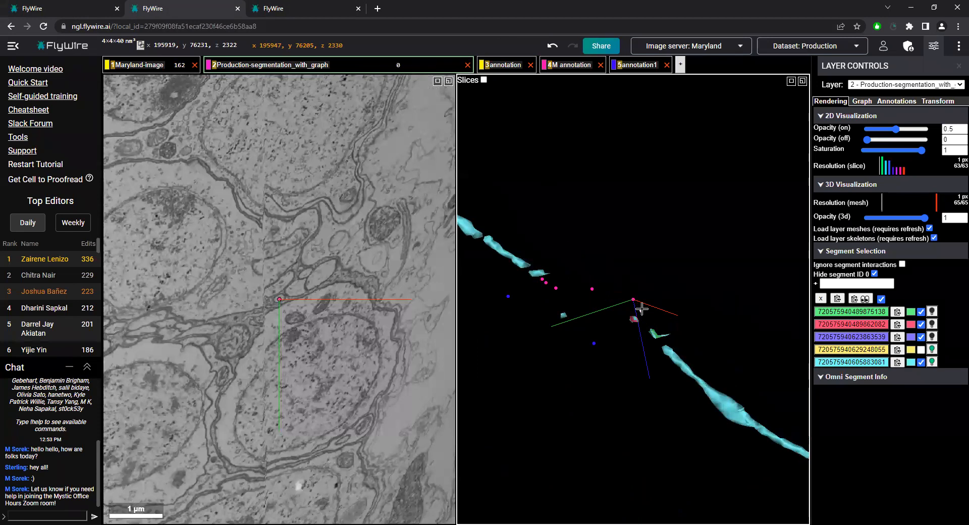
pyautogui.rightClick(642, 310)
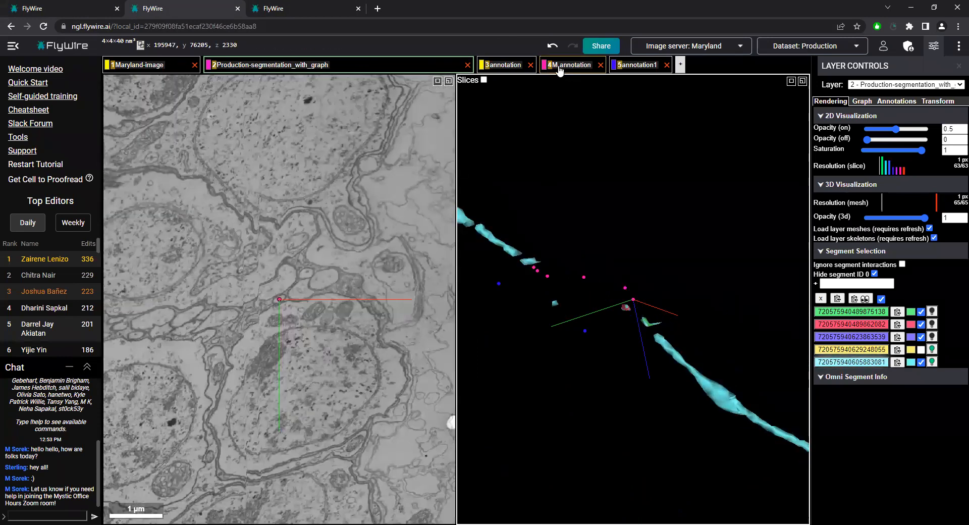
# Hide the annotation and M annotation layers and centre on the blue annotation1 point at x 196125, y 76618, z 2333
pyautogui.click(506, 66)
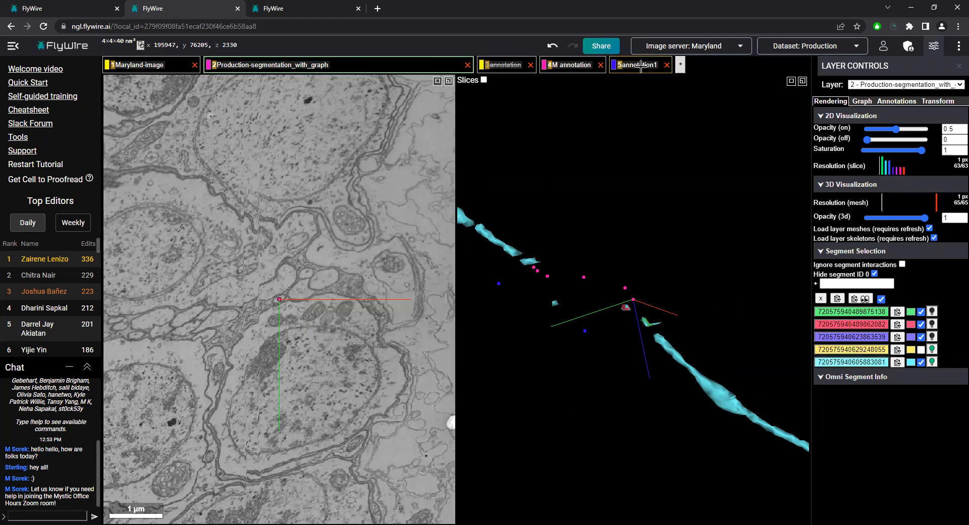
pyautogui.click(579, 69)
pyautogui.rightClick(589, 329)
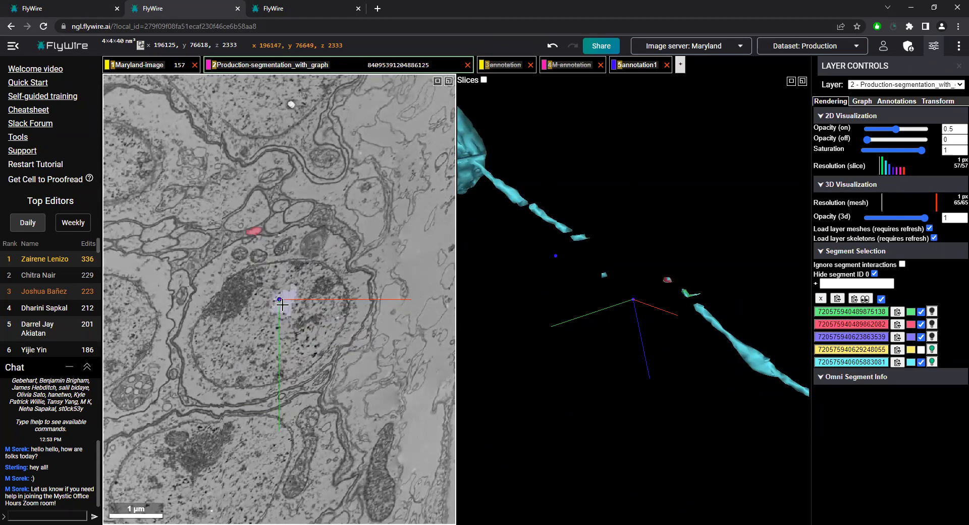
# Scan the slices around the blue point and compare its location with the other blue point at x 195920, y 76983, z 2297
pyautogui.scroll(-10, 249, 273)
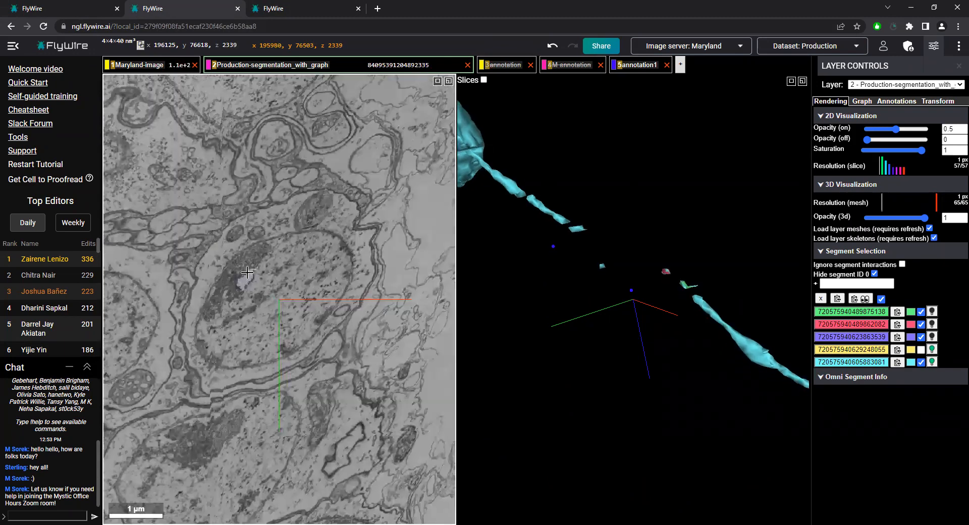
pyautogui.scroll(7, 249, 273)
pyautogui.scroll(13, 263, 314)
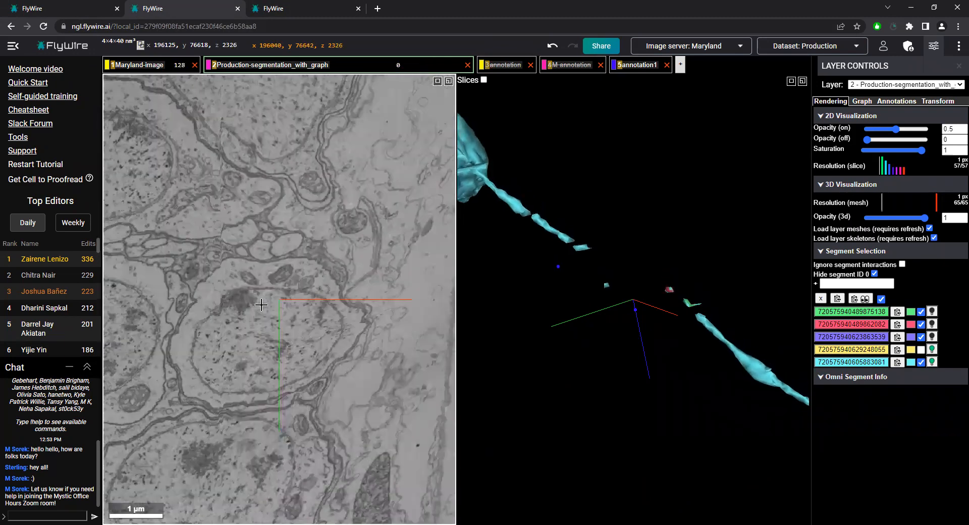
pyautogui.scroll(2, 263, 313)
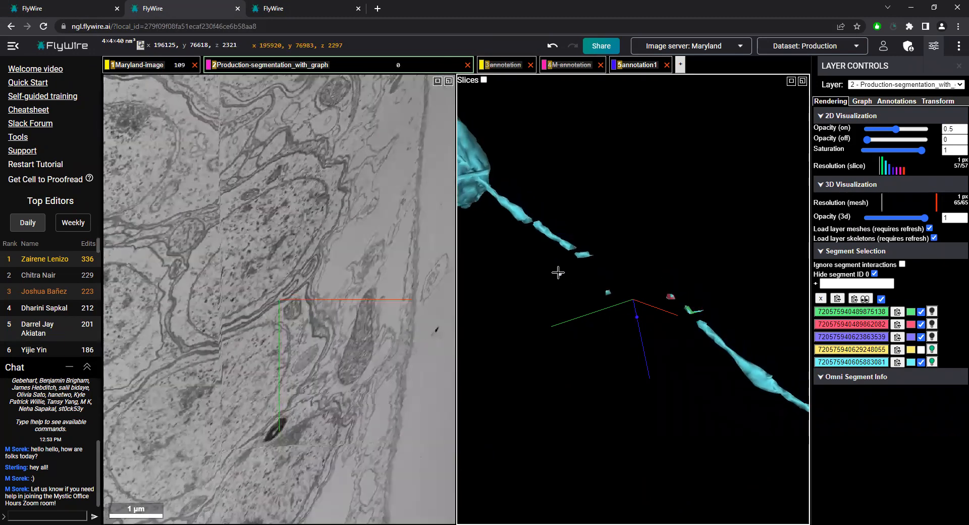
pyautogui.rightClick(558, 273)
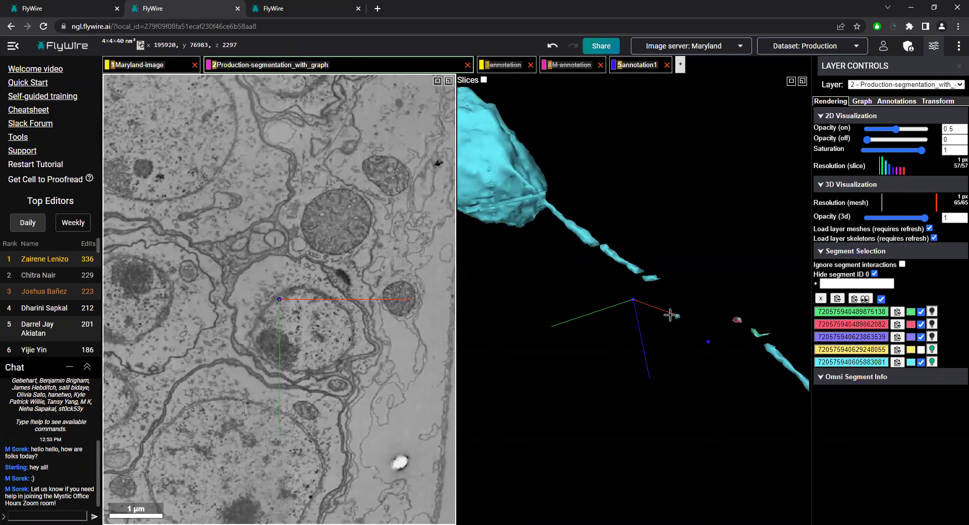
pyautogui.rightClick(708, 341)
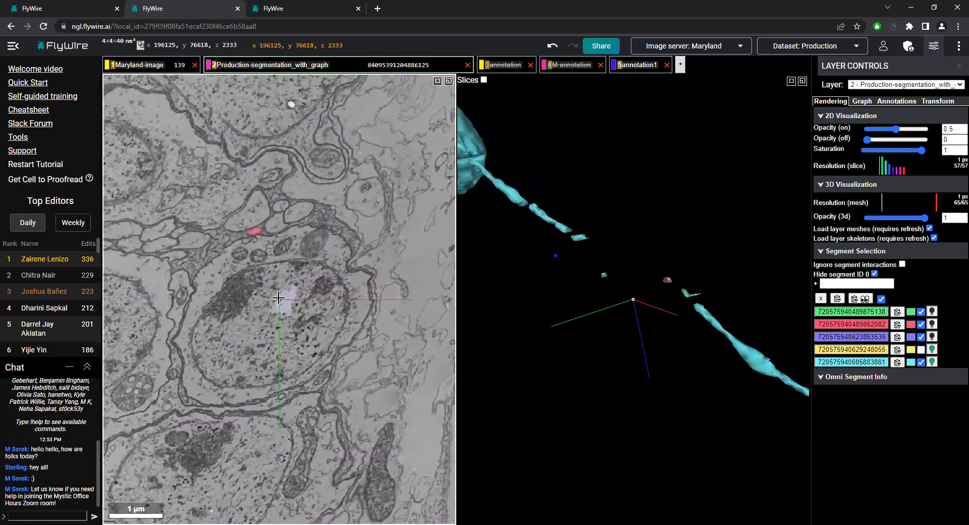
# List annotation1's points and alternate the view between (196125, 76618, 2333) and (195920, 76983, 2297), finishing on the former
pyautogui.click(634, 65)
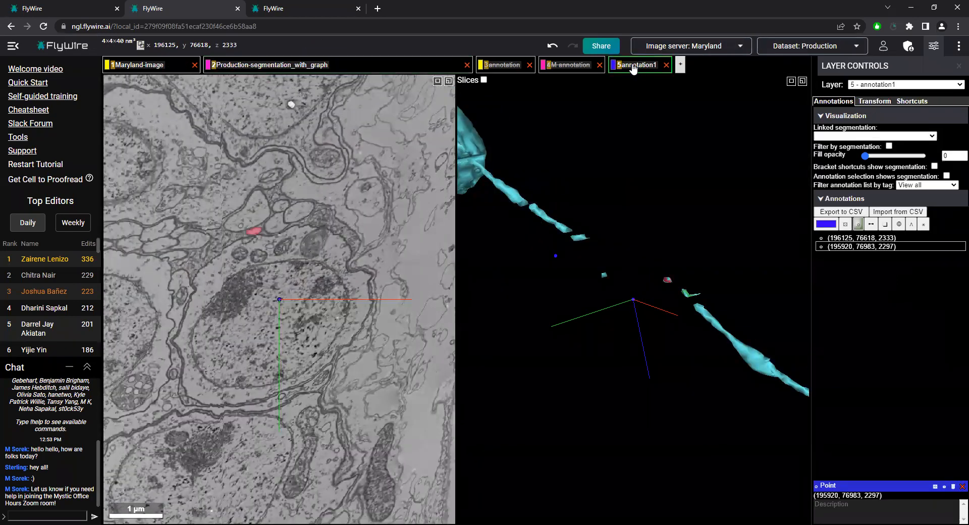
pyautogui.click(861, 248)
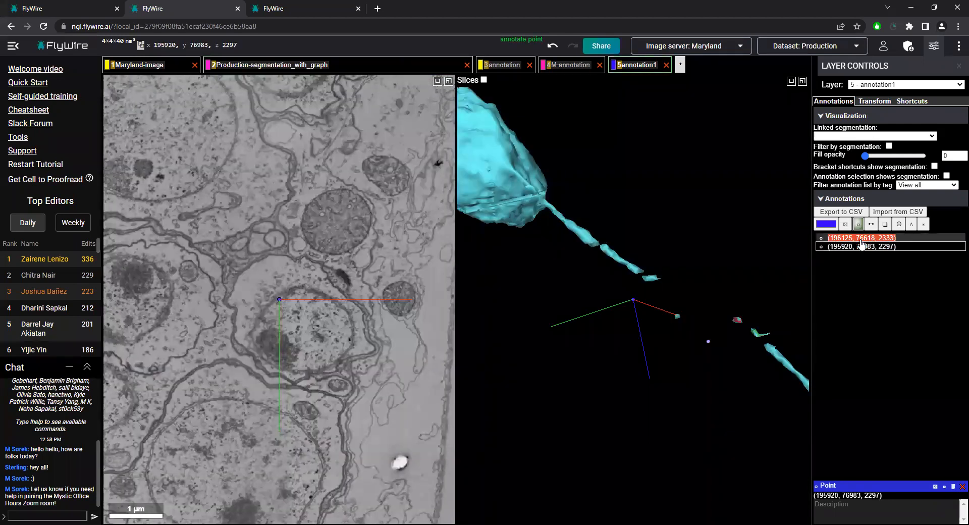
pyautogui.click(861, 239)
pyautogui.click(863, 248)
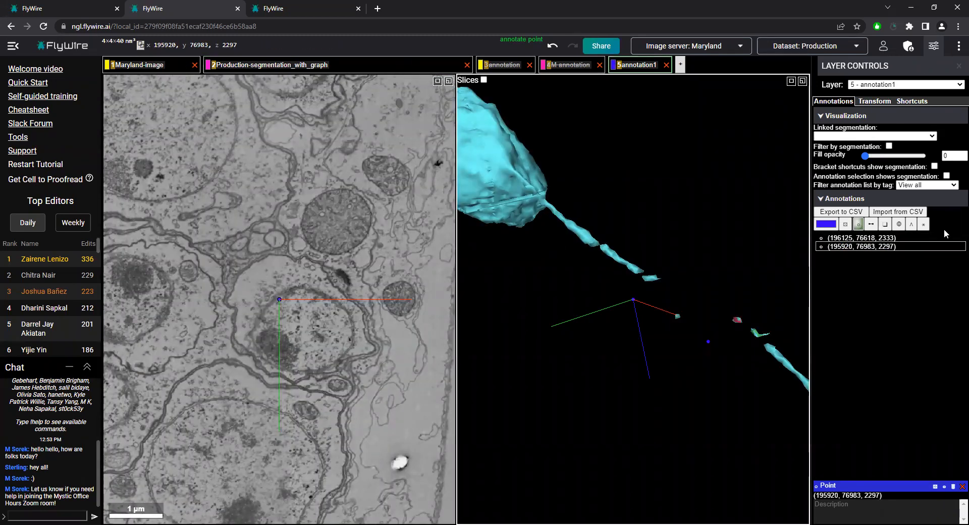
pyautogui.click(860, 239)
pyautogui.click(880, 247)
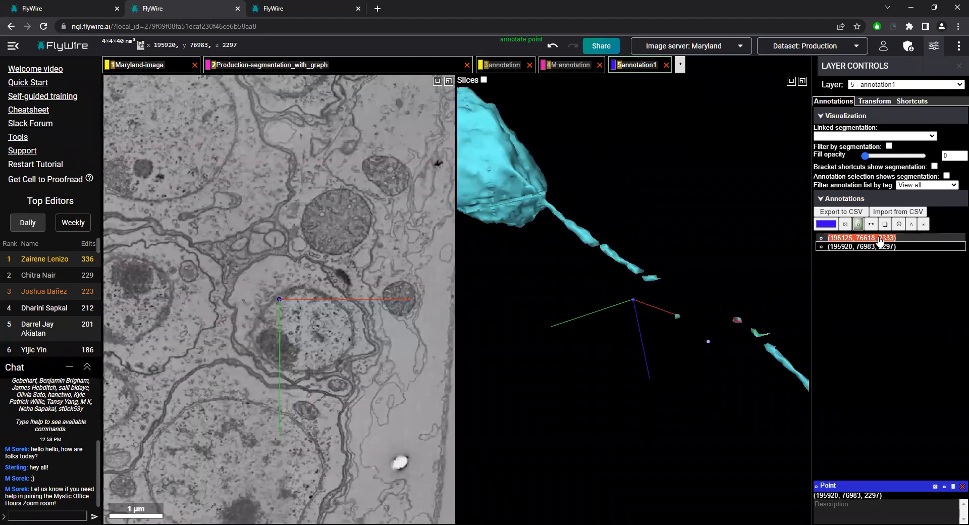
pyautogui.click(880, 239)
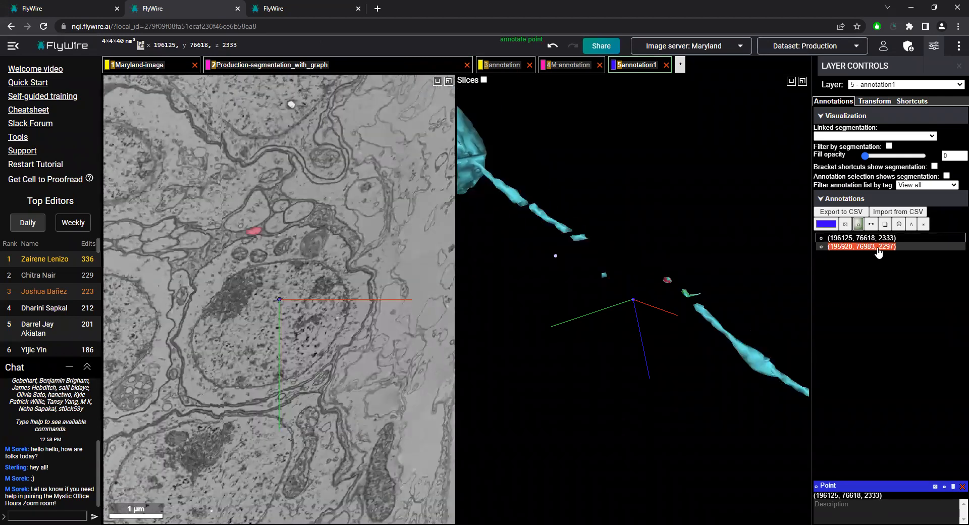
pyautogui.click(878, 247)
pyautogui.click(882, 238)
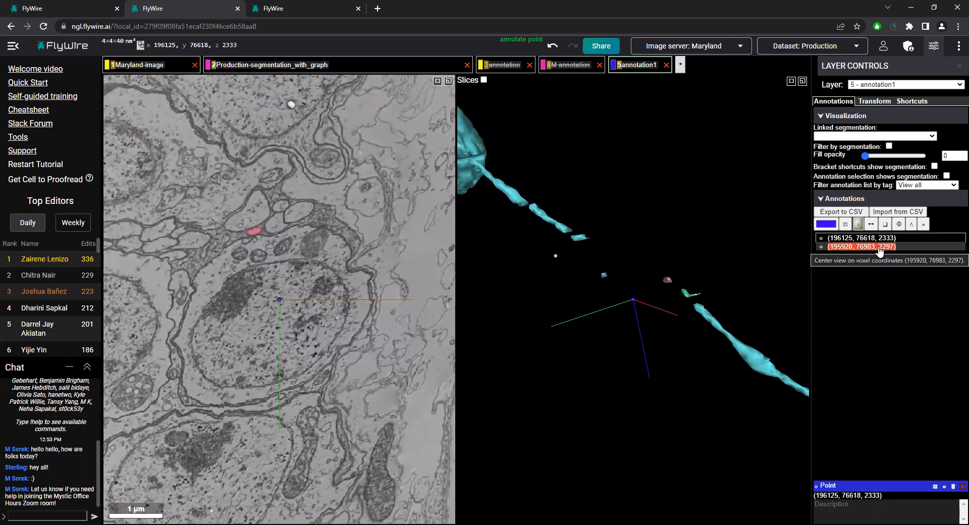
pyautogui.click(879, 248)
pyautogui.click(880, 240)
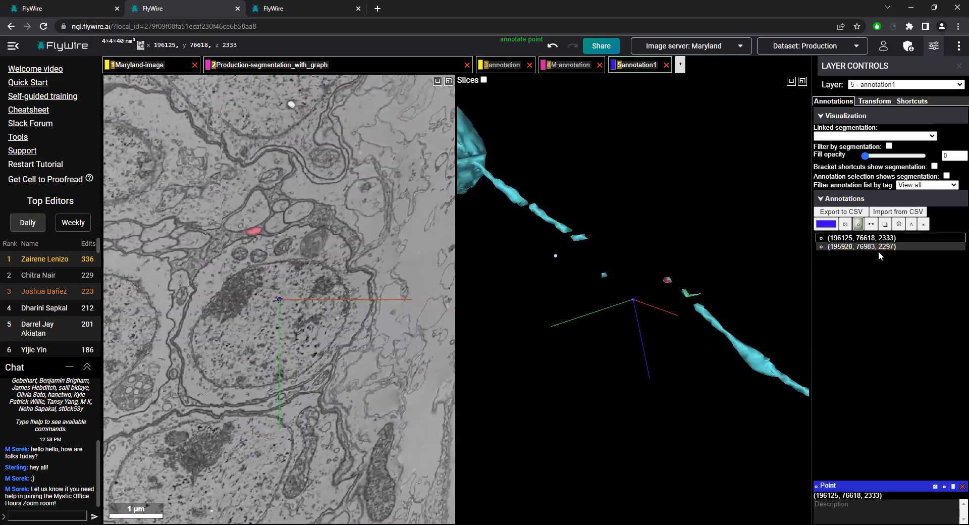
pyautogui.click(878, 247)
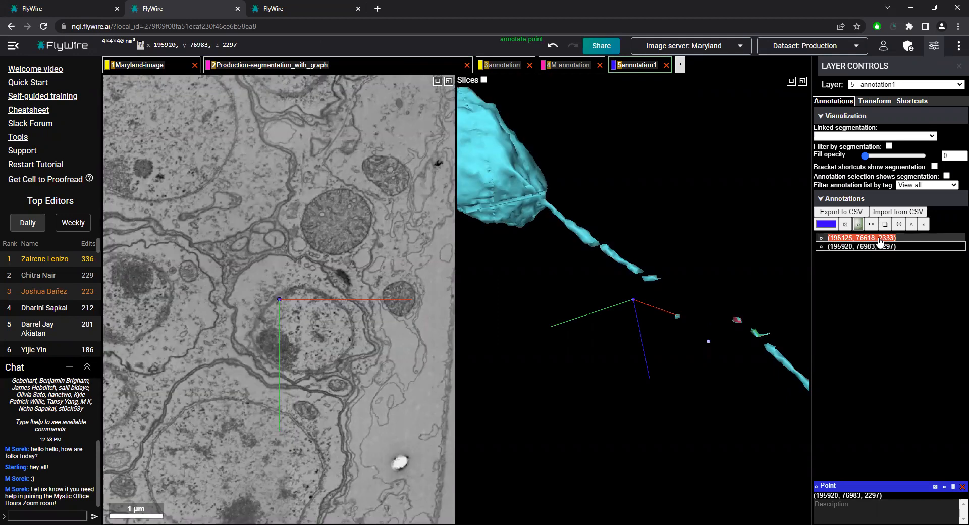
pyautogui.click(881, 241)
pyautogui.click(880, 248)
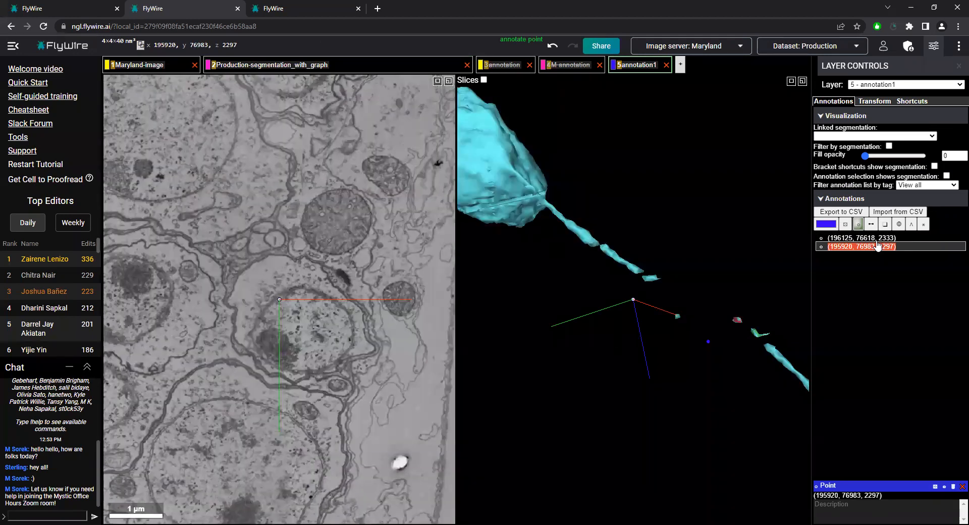
pyautogui.click(879, 239)
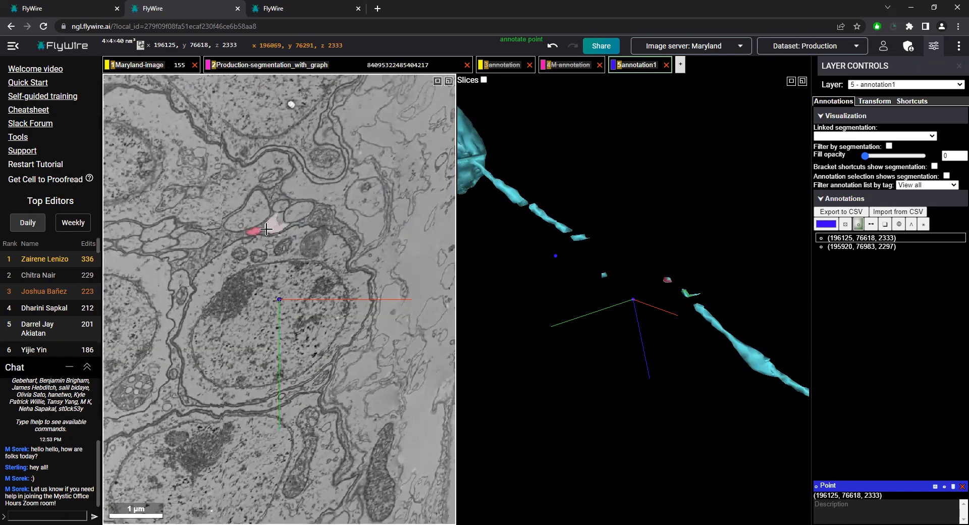
# Show the M annotation layer again and compare its pink points with the blue points across the turquoise neurite's gap
pyautogui.click(569, 69)
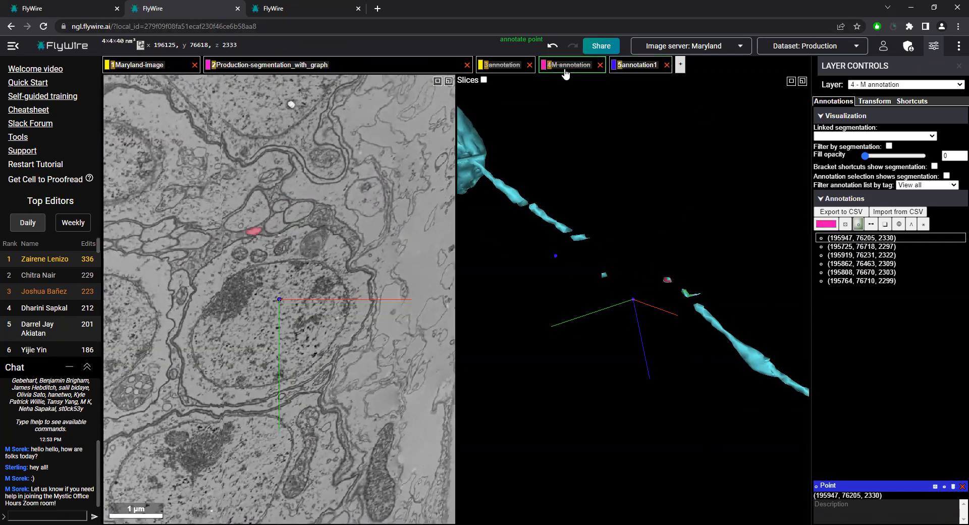
pyautogui.press('4')
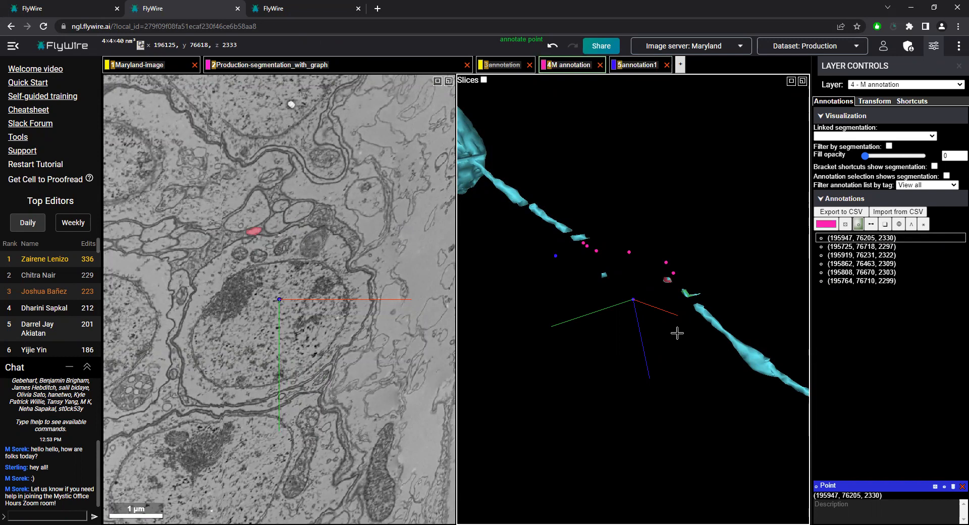
pyautogui.scroll(-5, 677, 333)
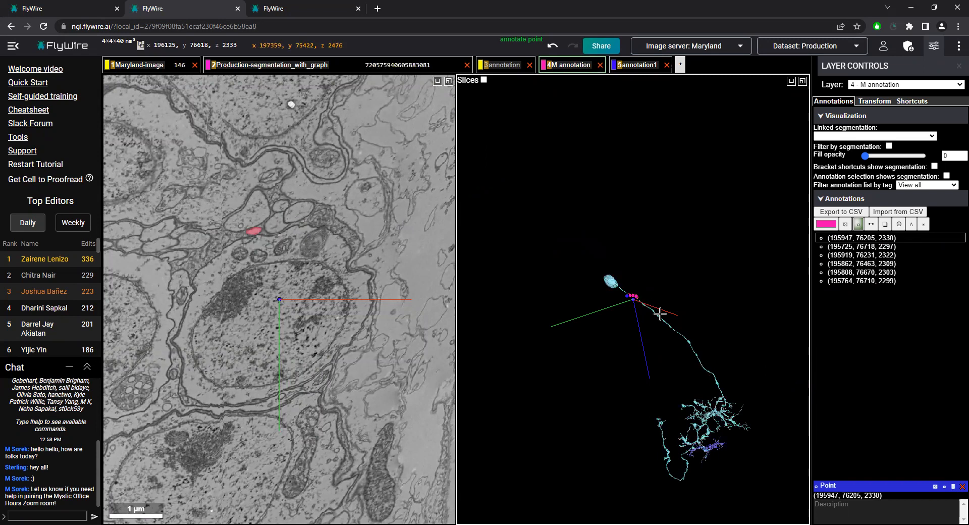
pyautogui.scroll(5, 631, 293)
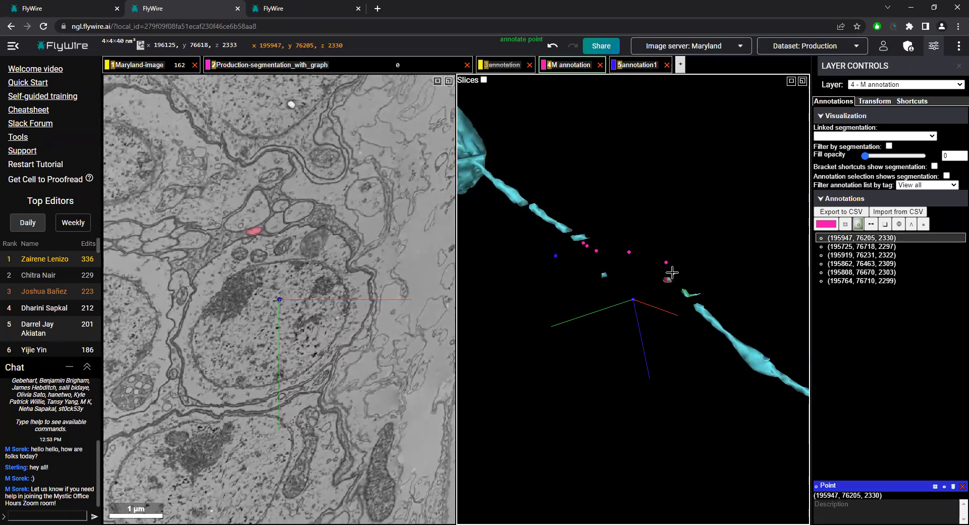
pyautogui.moveTo(672, 273)
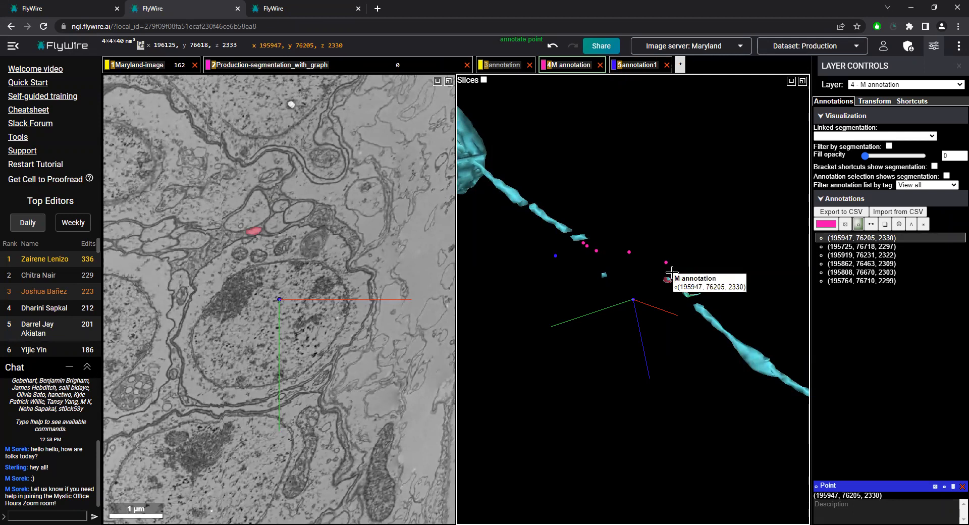